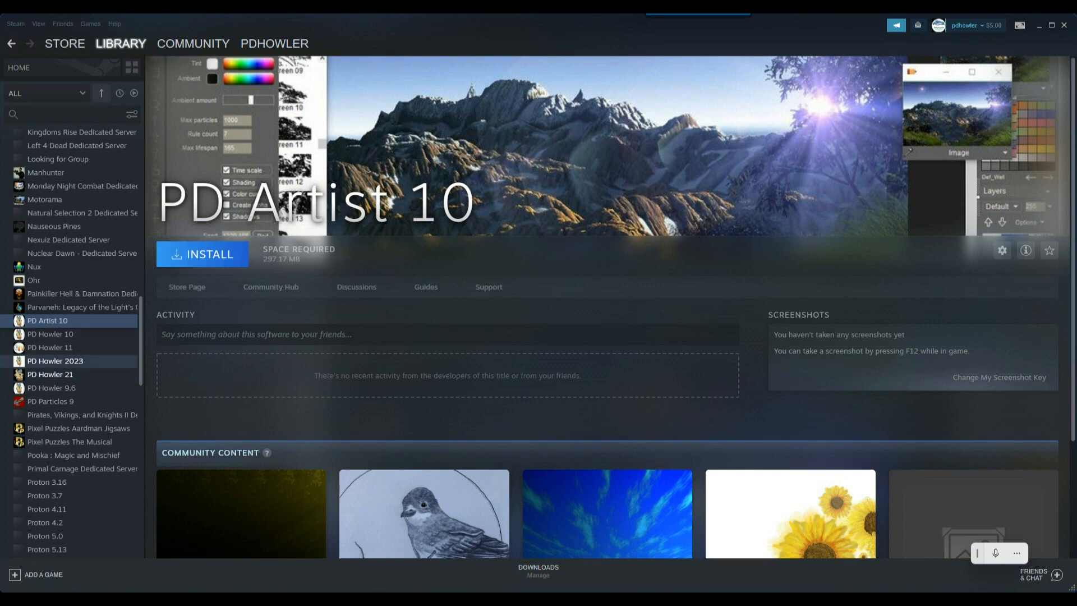
Step: Look through the Steam library pages of PD Howler 2023, 21, 11 and 10, PD Artist 10 and PD Particles 9
{"action": "left_click", "coordinate": [55, 361]}
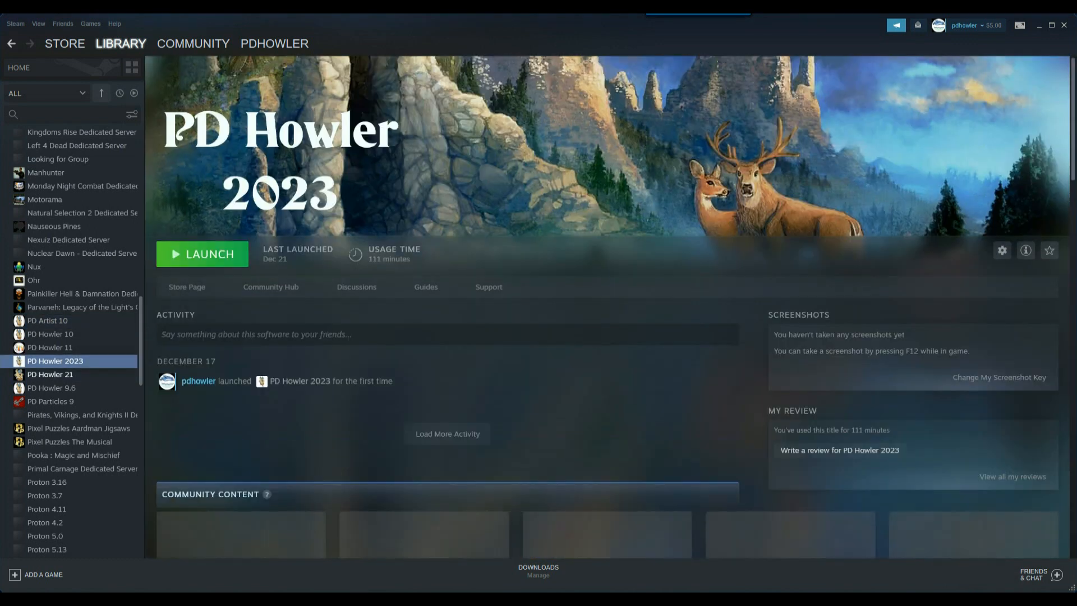
{"action": "left_click", "coordinate": [50, 347]}
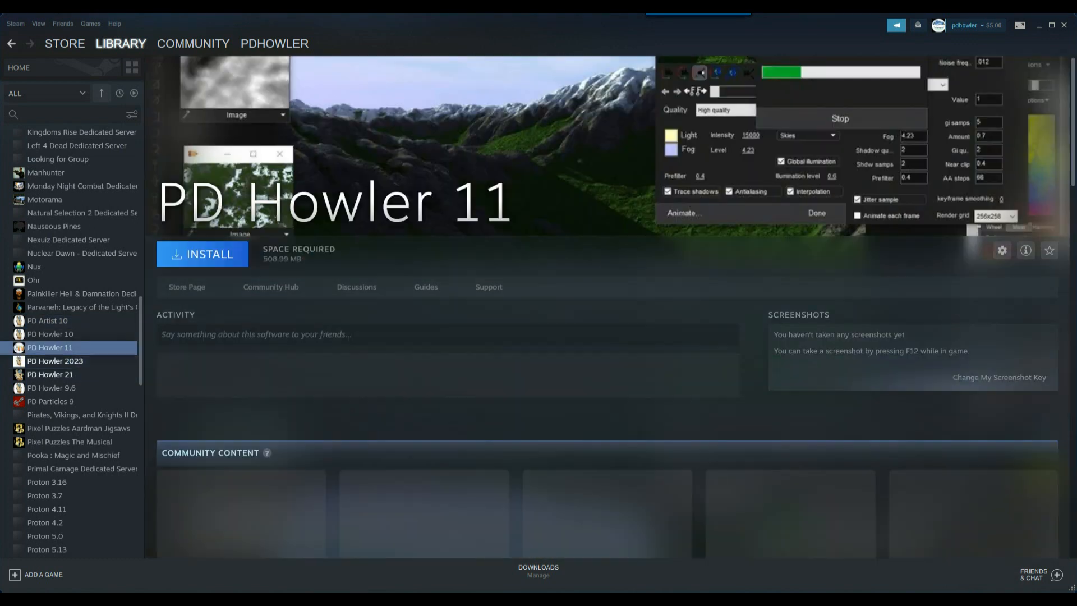
{"action": "left_click", "coordinate": [50, 333]}
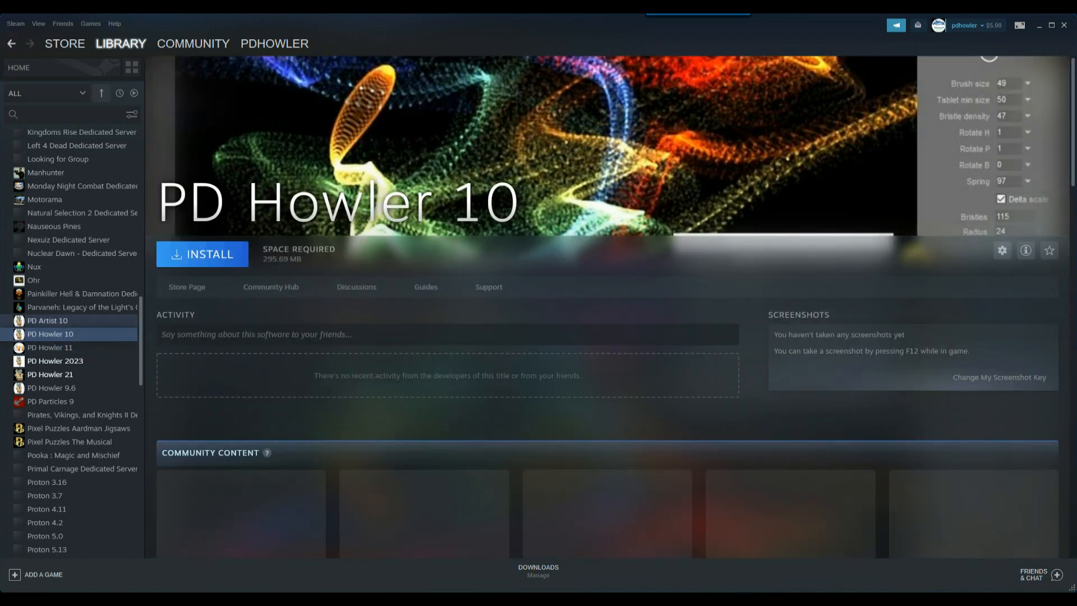
{"action": "left_click", "coordinate": [50, 320]}
{"action": "left_click", "coordinate": [50, 401]}
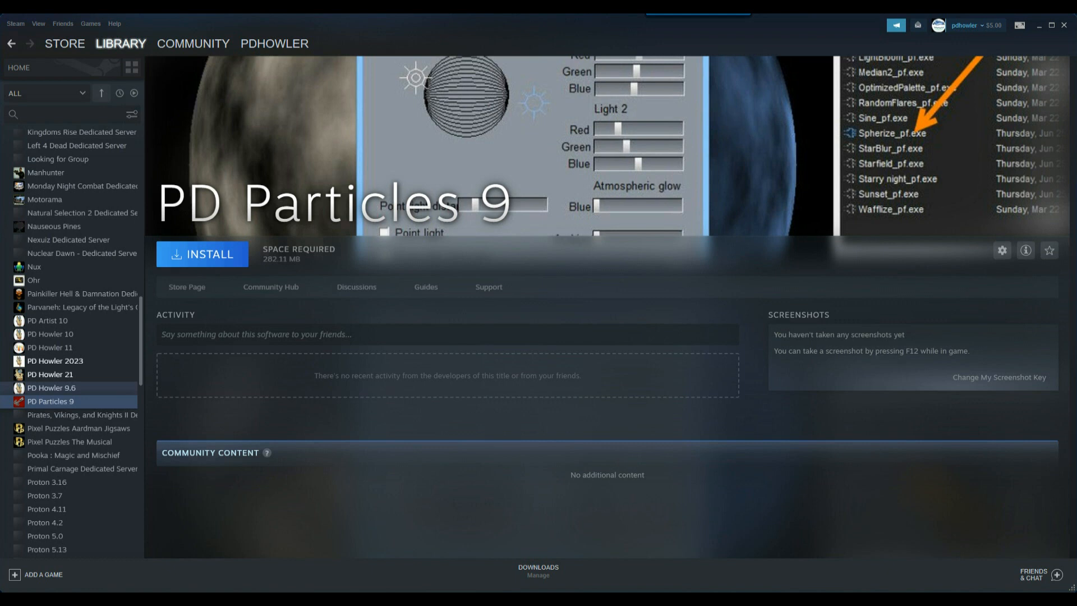
{"action": "left_click", "coordinate": [50, 374]}
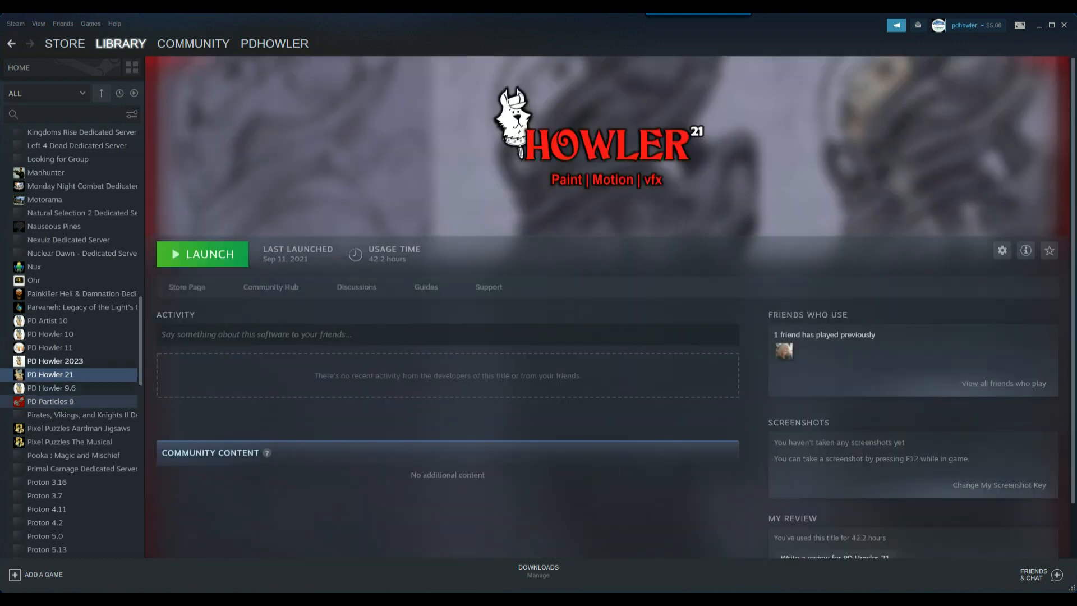
{"action": "left_click", "coordinate": [50, 401]}
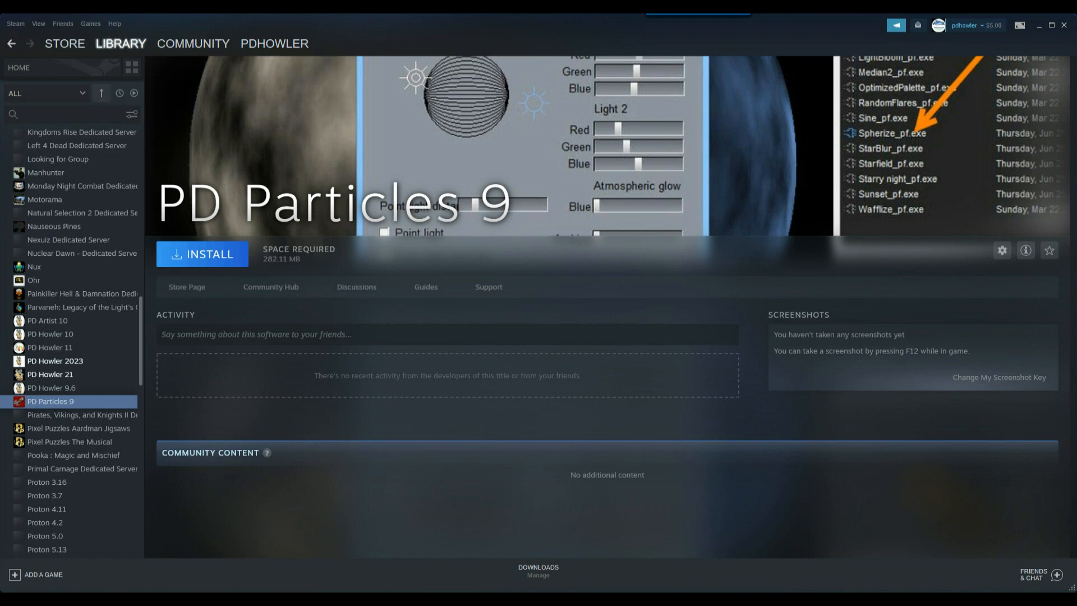
{"action": "key", "text": "Up"}
{"action": "key", "text": "Up"}
{"action": "key", "text": "Up"}
{"action": "key", "text": "Up"}
{"action": "key", "text": "Up"}
{"action": "key", "text": "Up"}
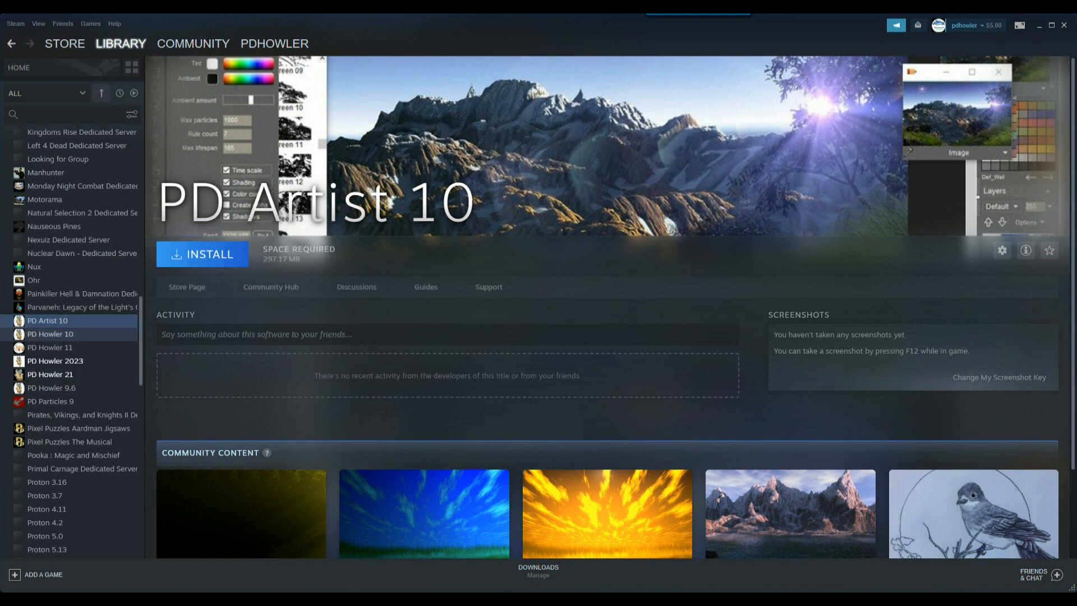
Step: Compare the library pages of PD Howler 10, 11 and 21, finishing on PD Howler 2023
{"action": "left_click", "coordinate": [50, 334]}
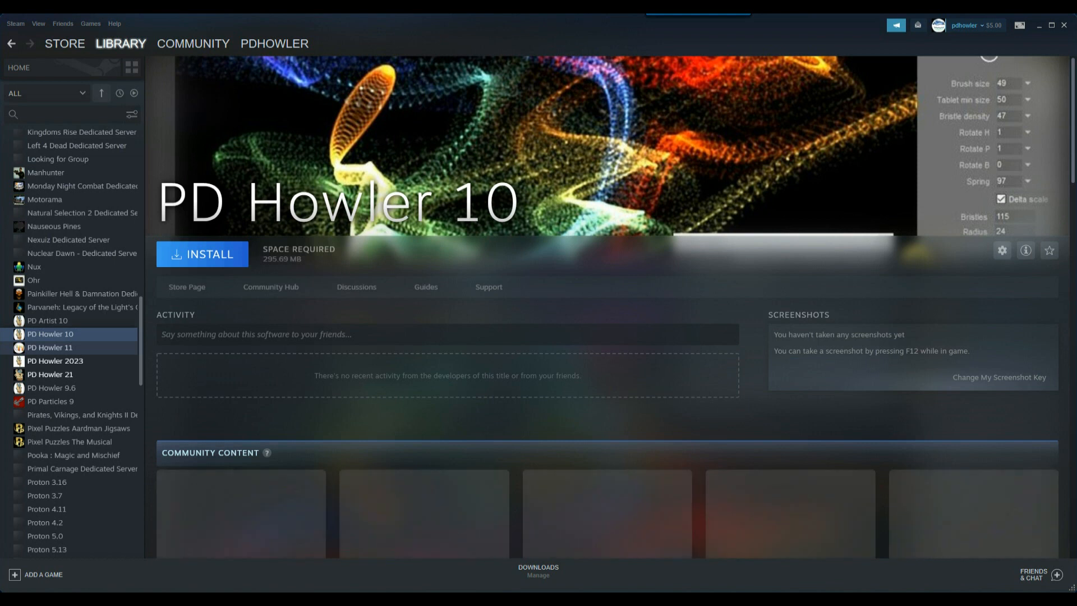
{"action": "left_click", "coordinate": [50, 348]}
{"action": "left_click", "coordinate": [51, 335]}
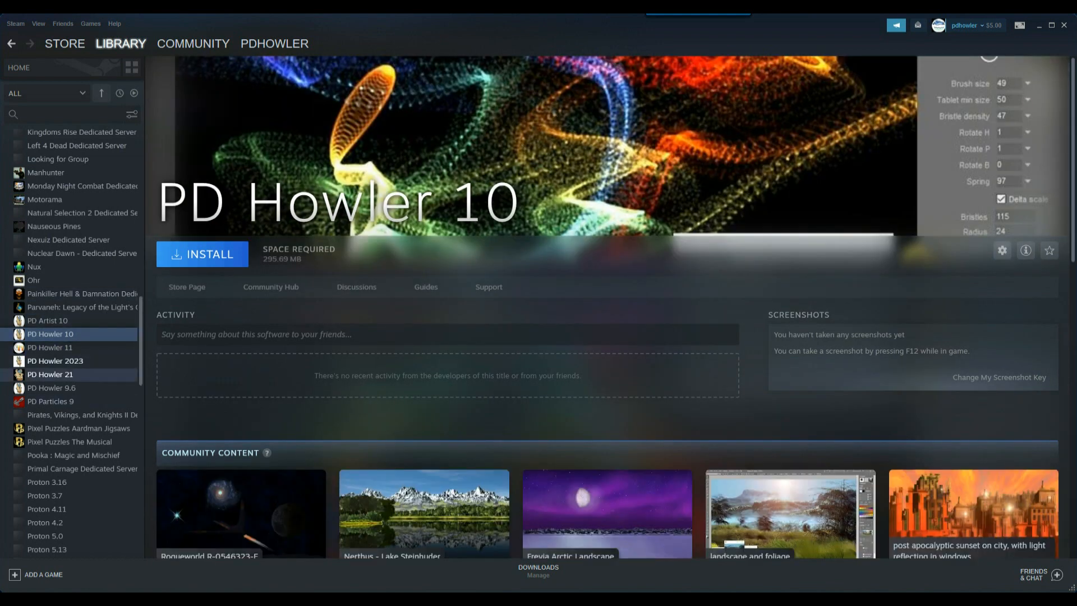
{"action": "left_click", "coordinate": [50, 348]}
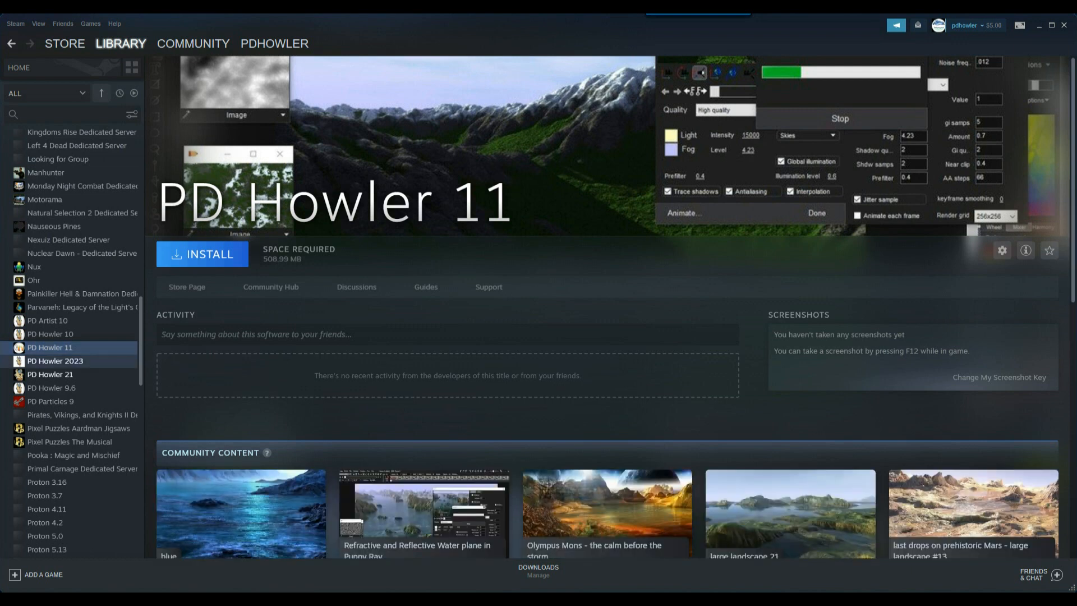
{"action": "left_click", "coordinate": [55, 361]}
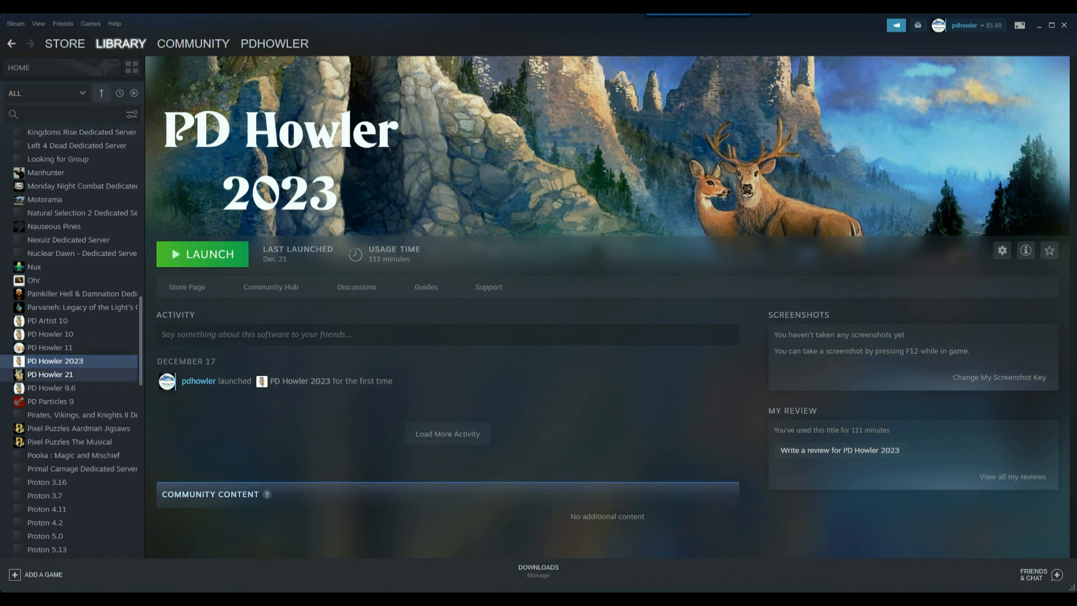
{"action": "left_click", "coordinate": [51, 375]}
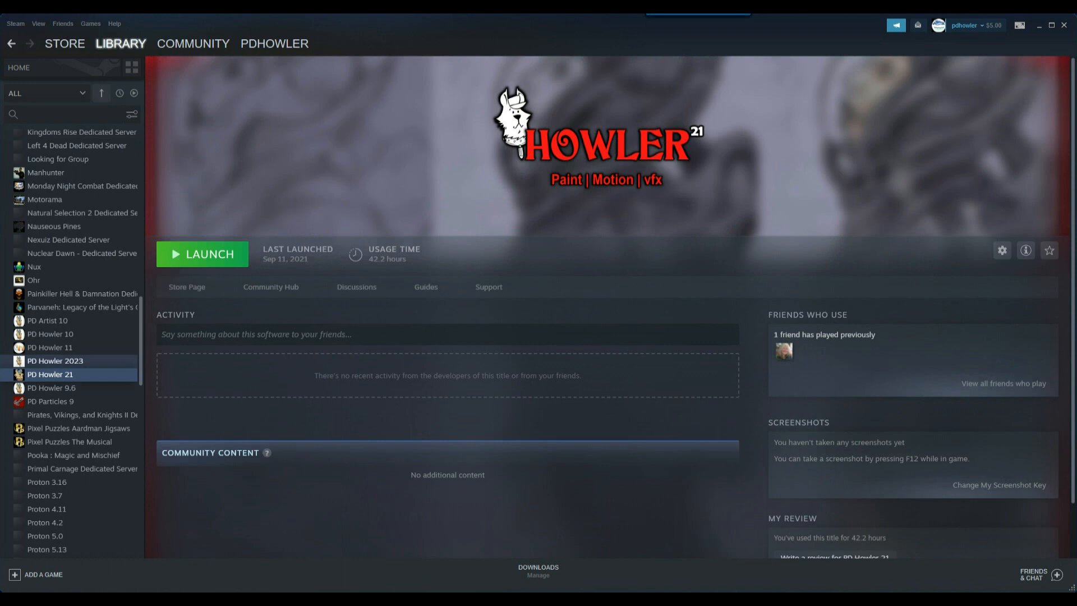
{"action": "left_click", "coordinate": [55, 362]}
{"action": "left_click", "coordinate": [50, 348]}
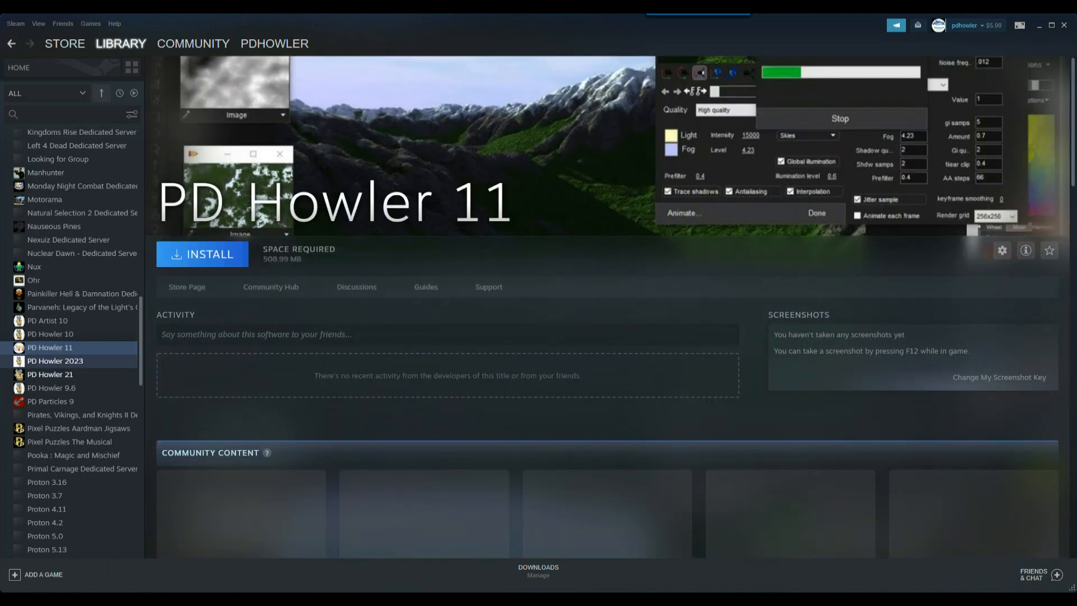
{"action": "left_click", "coordinate": [55, 361]}
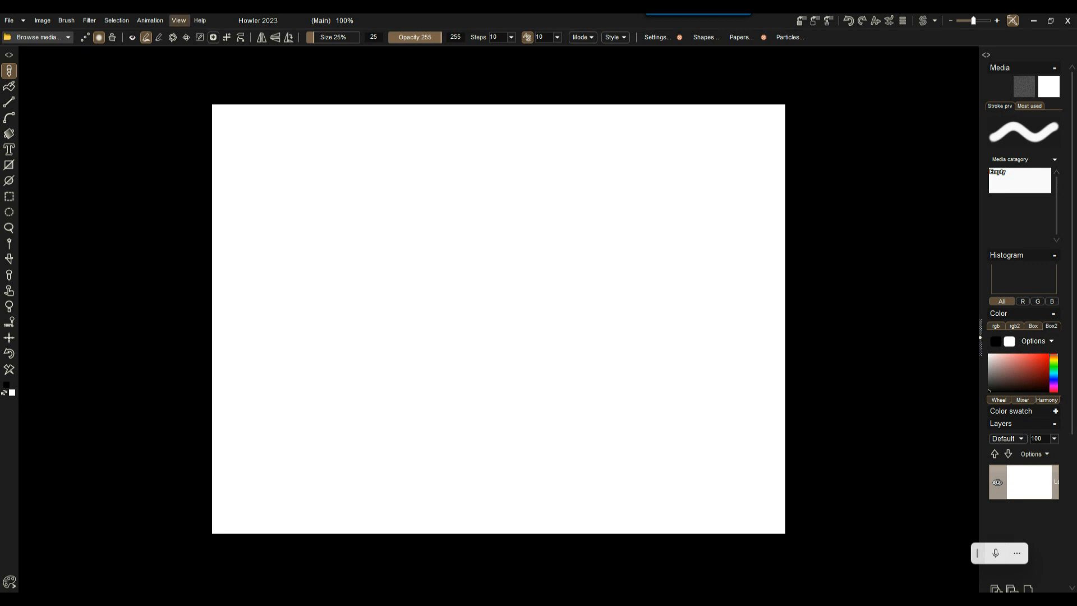
Step: In Howler 2023, hide the sidebar through the layout options and bring it back
{"action": "left_click", "coordinate": [178, 21]}
{"action": "mouse_move", "coordinate": [224, 47]}
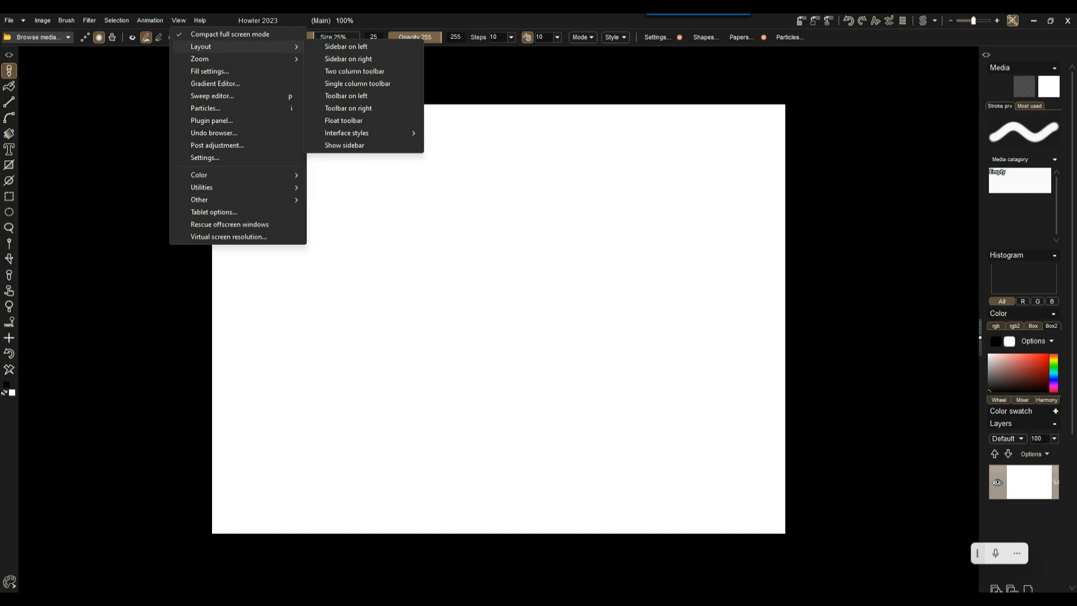
{"action": "left_click", "coordinate": [344, 145]}
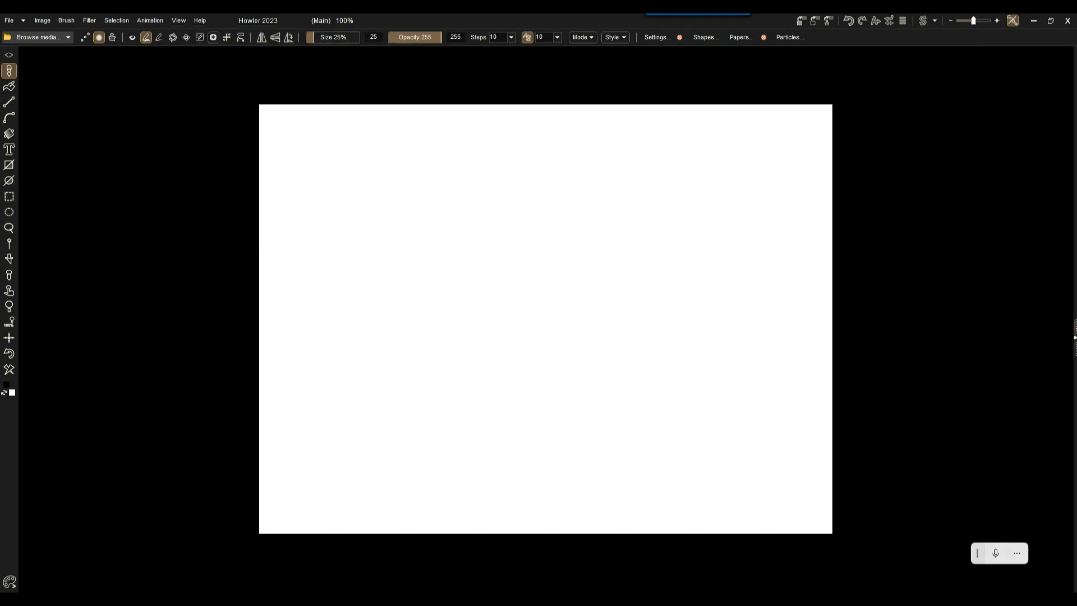
{"action": "left_click", "coordinate": [1075, 337]}
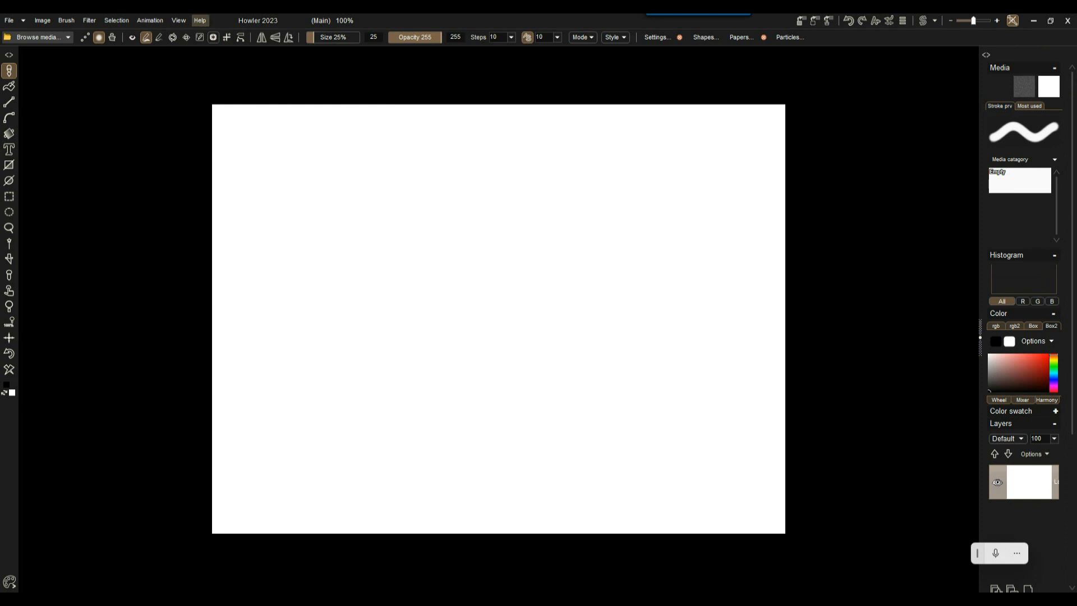
Step: Change the interface layout to place the sidebar on the left, beside the toolbar
{"action": "left_click", "coordinate": [178, 20]}
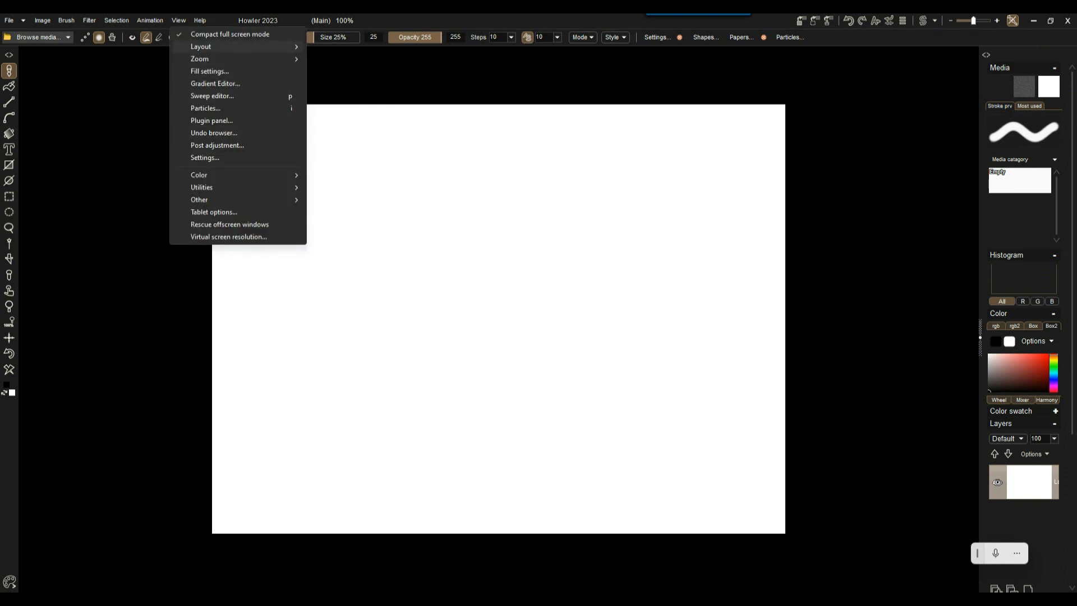
{"action": "left_click", "coordinate": [347, 46]}
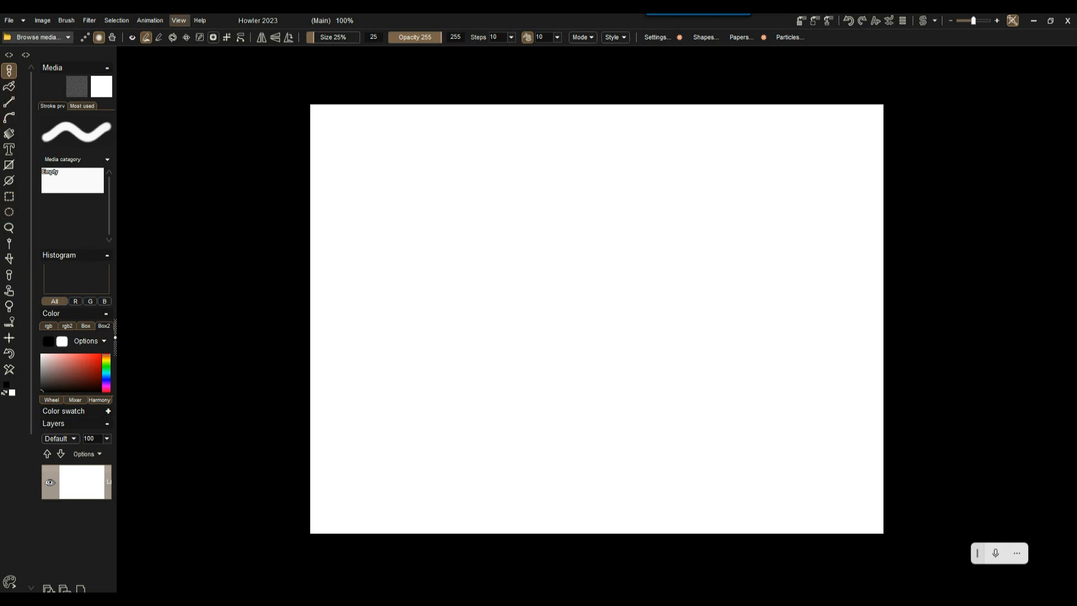
Step: Switch the toolbar to the two-column layout and return it to a single column
{"action": "left_click", "coordinate": [178, 21]}
{"action": "mouse_move", "coordinate": [224, 47]}
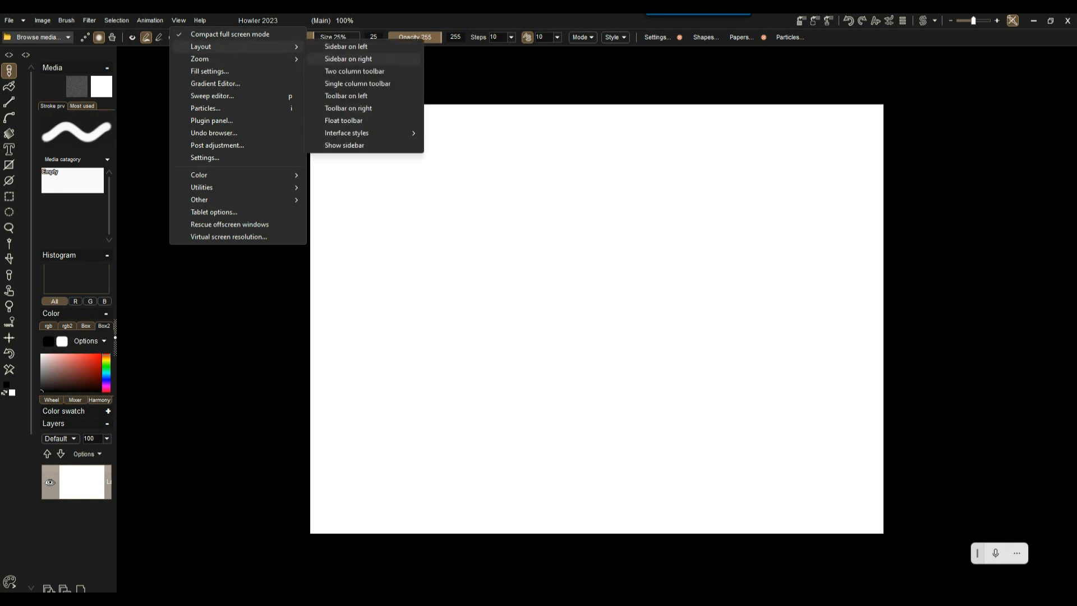
{"action": "left_click", "coordinate": [355, 71]}
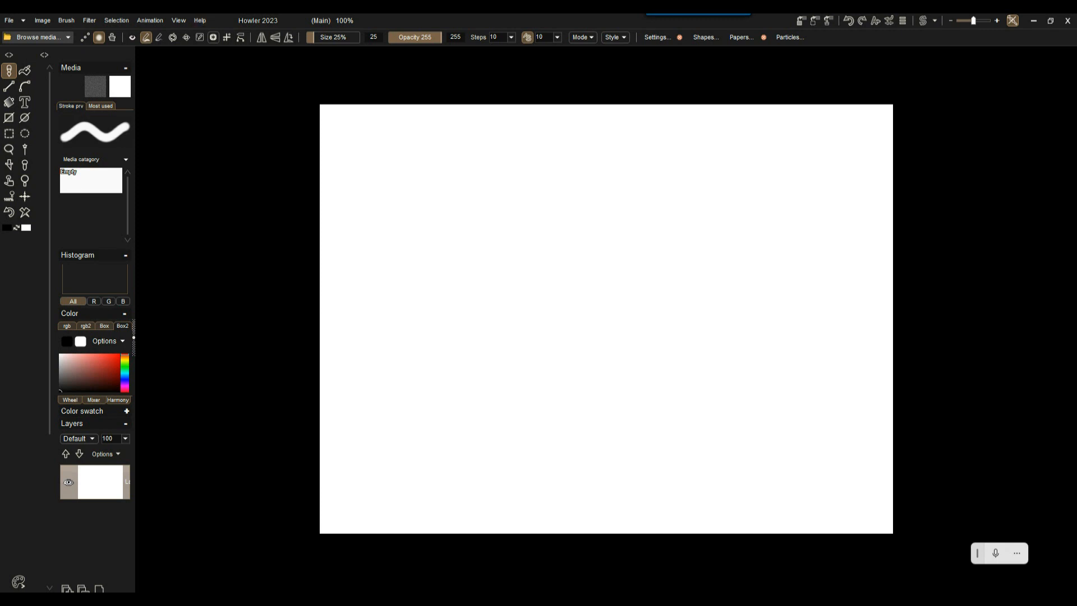
{"action": "left_click", "coordinate": [178, 20]}
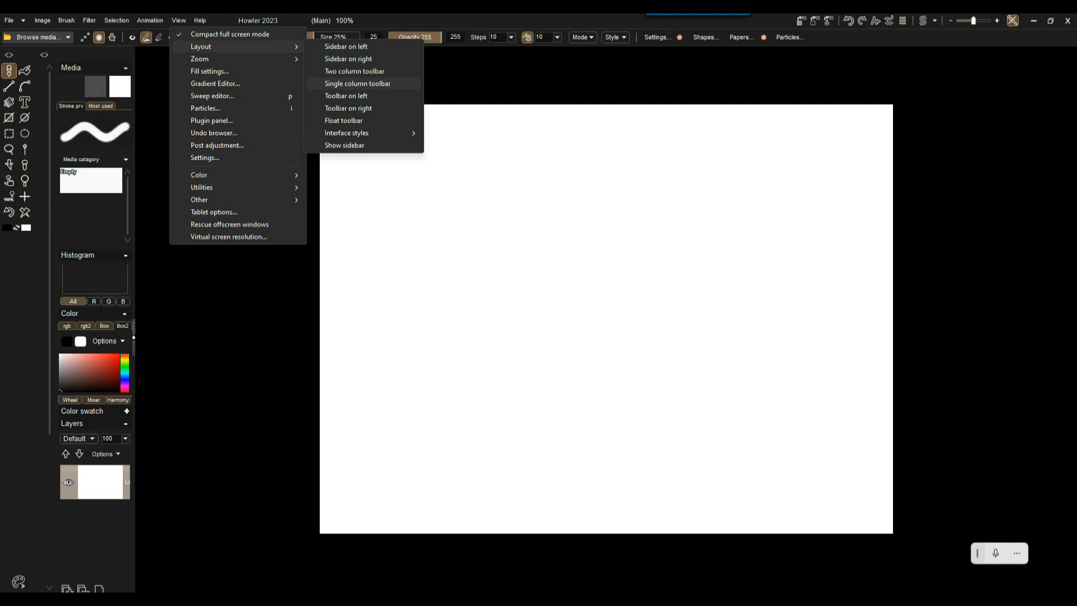
{"action": "left_click", "coordinate": [357, 83]}
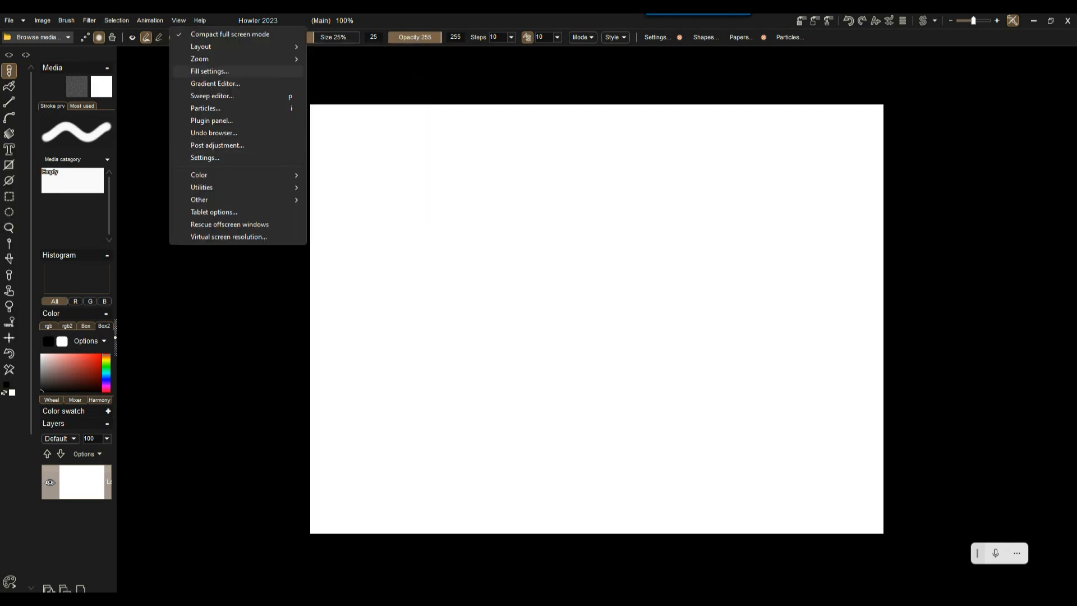
Step: Hide the left-docked sidebar using the layout's sidebar visibility option
{"action": "mouse_move", "coordinate": [236, 47]}
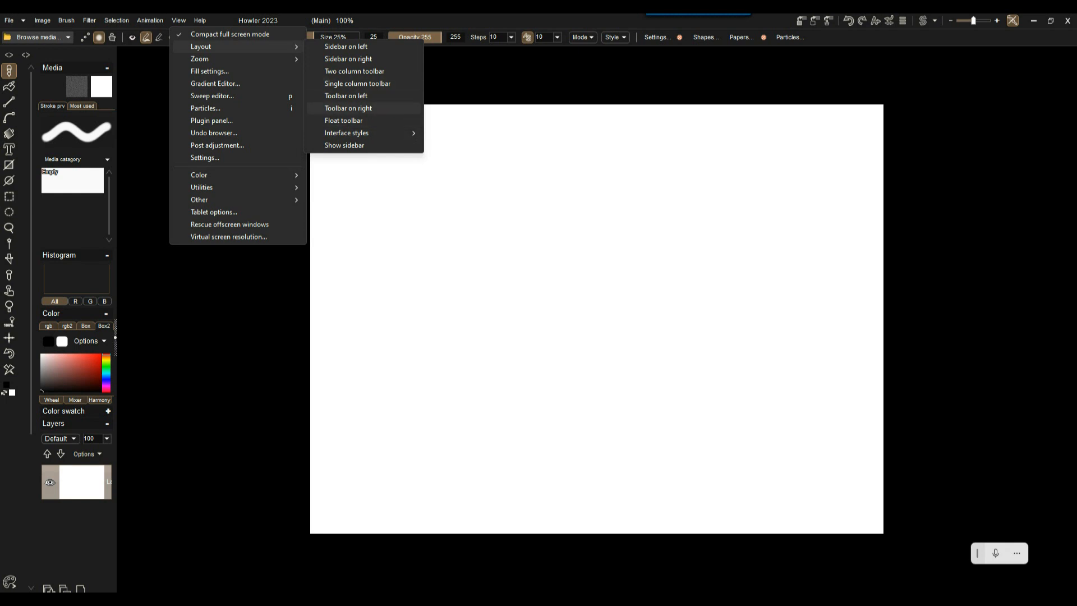
{"action": "mouse_move", "coordinate": [359, 133]}
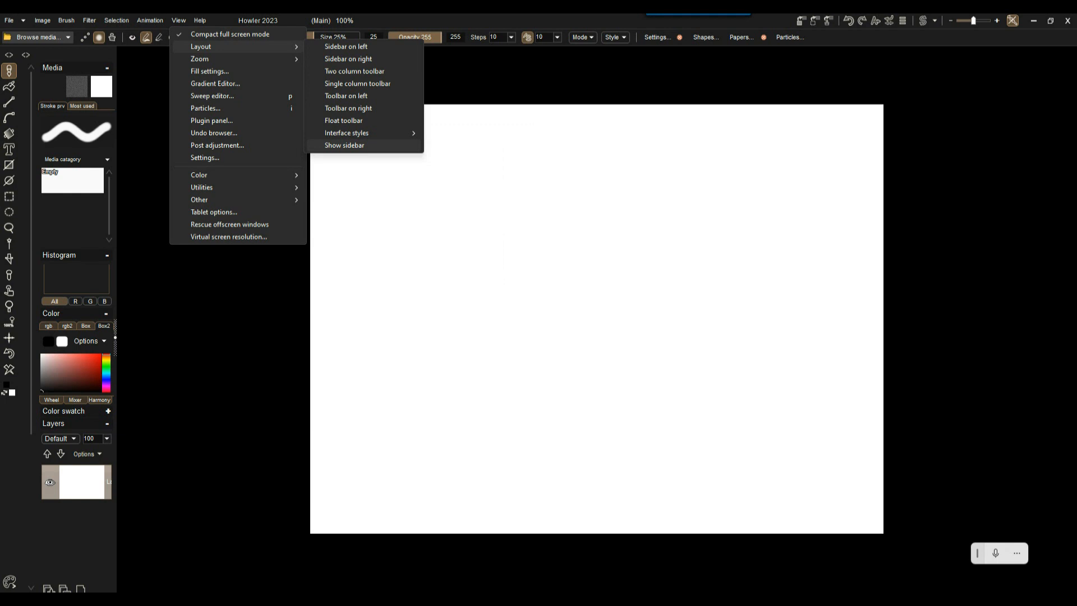
{"action": "left_click", "coordinate": [344, 145]}
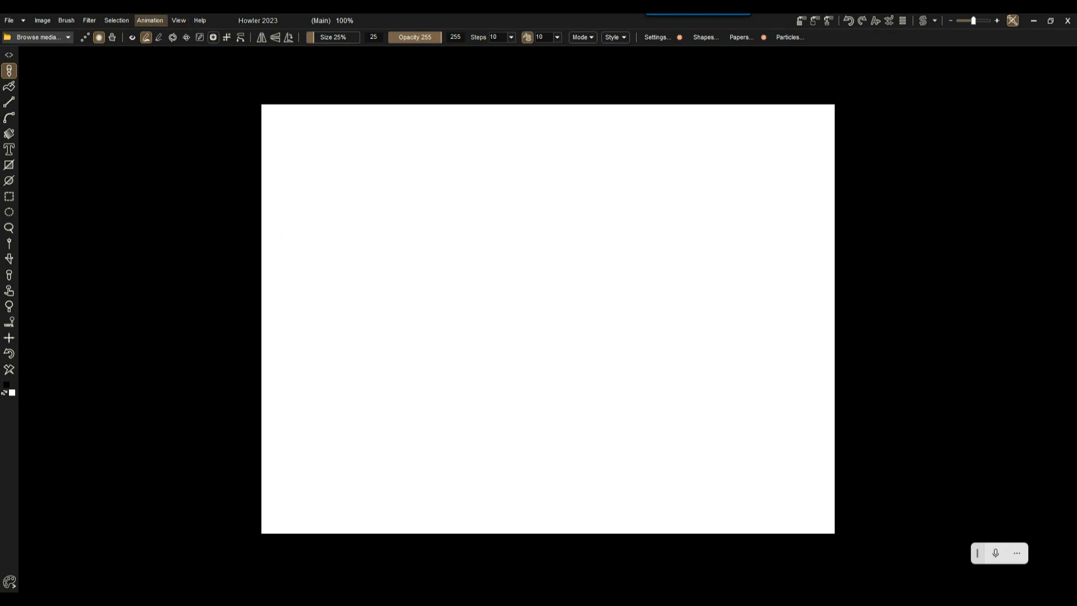
Step: Set the layout to place the sidebar on the right and turn its display back on
{"action": "left_click", "coordinate": [178, 20]}
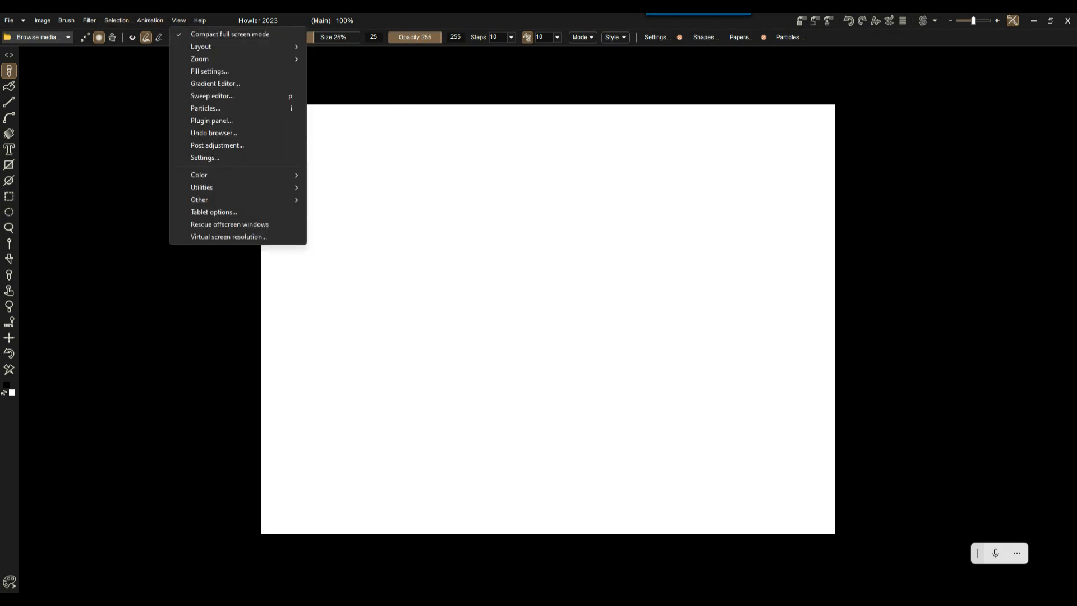
{"action": "mouse_move", "coordinate": [225, 46]}
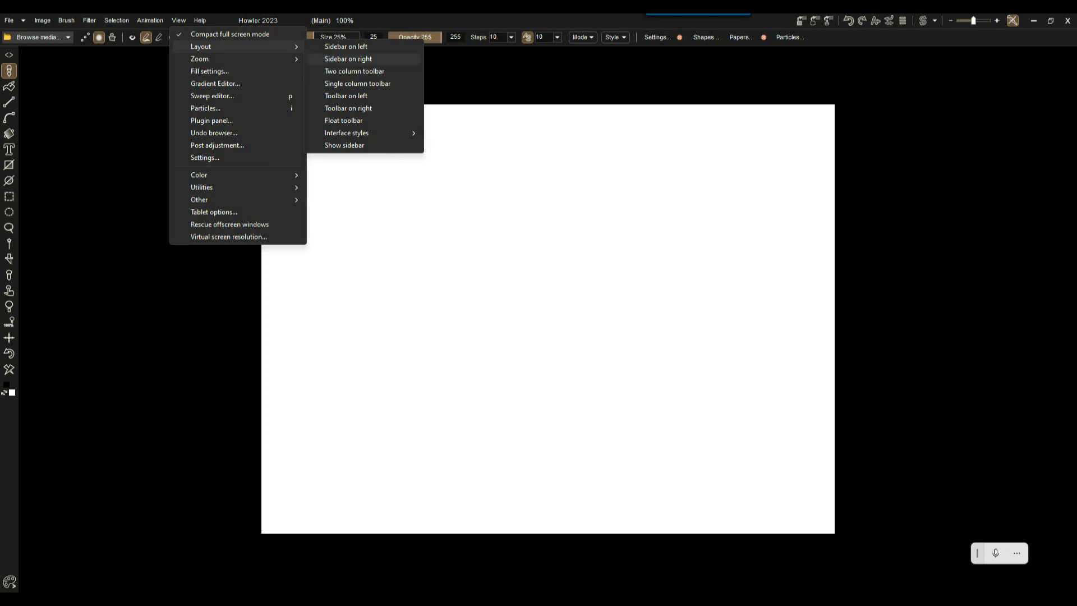
{"action": "left_click", "coordinate": [348, 59]}
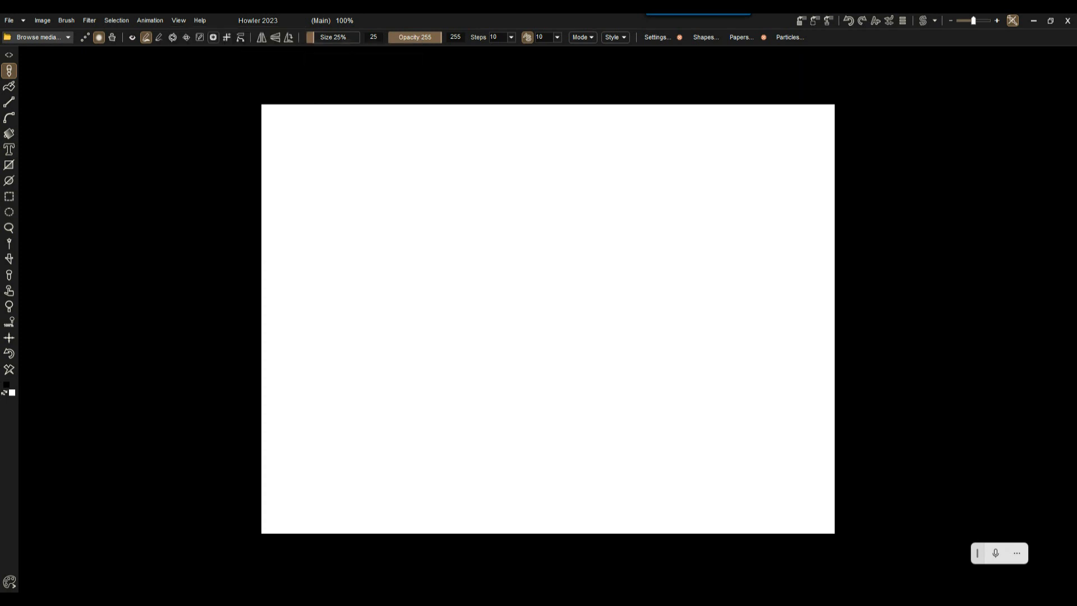
{"action": "left_click", "coordinate": [179, 20]}
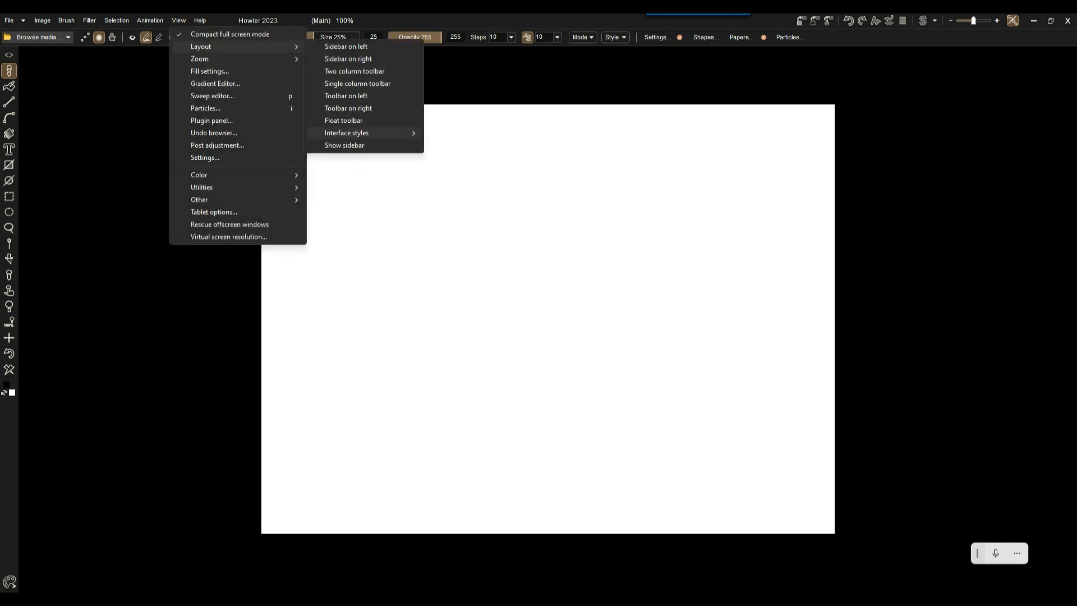
{"action": "left_click", "coordinate": [344, 146]}
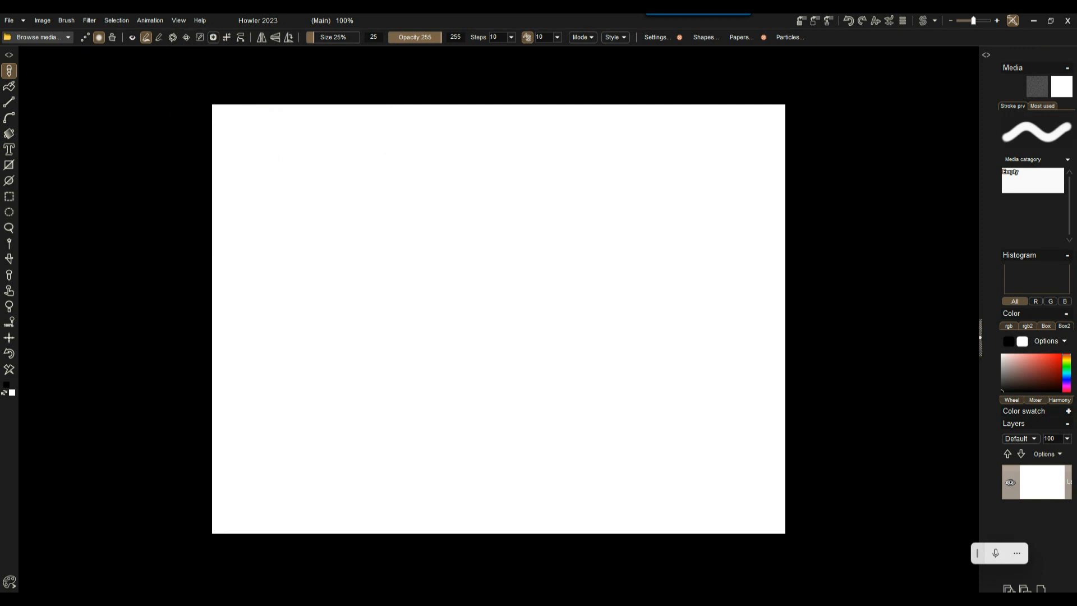
Step: Collapse the right-docked sidebar from its inner edge and expand it again
{"action": "left_click", "coordinate": [980, 337]}
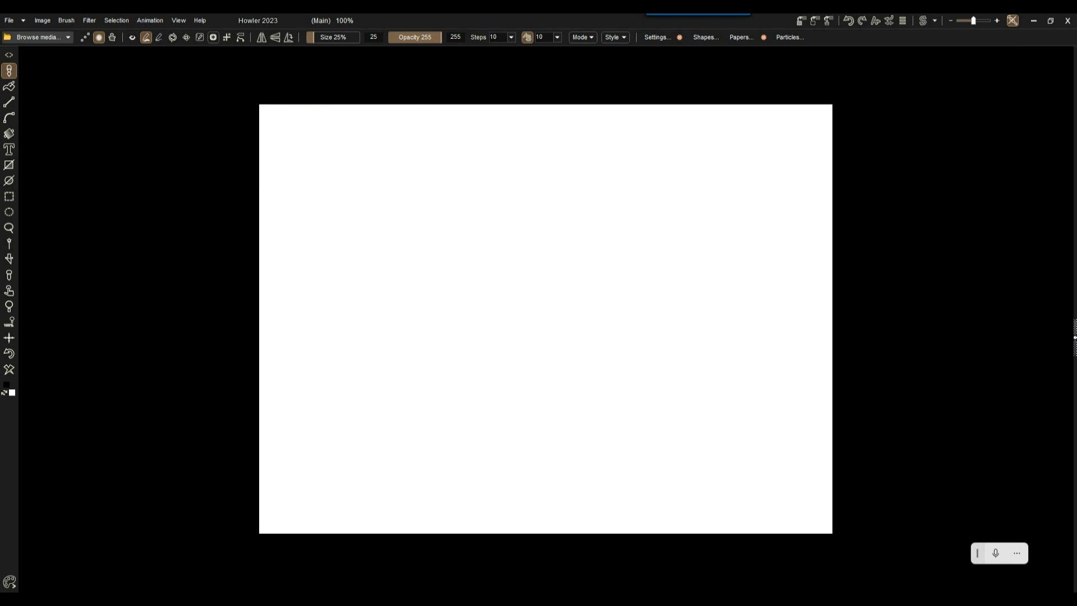
{"action": "left_click", "coordinate": [1075, 338]}
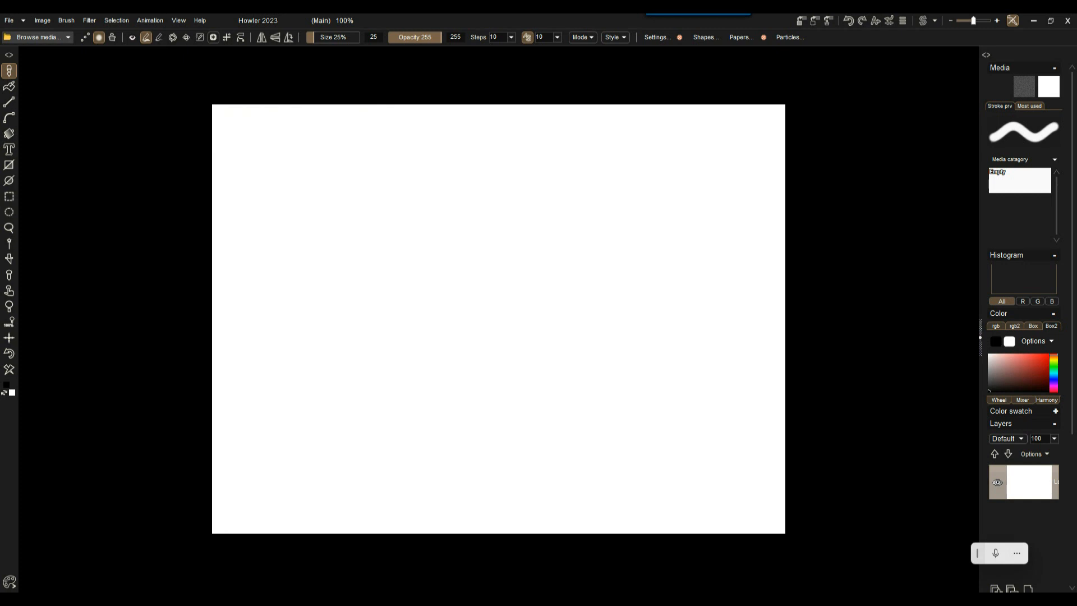
Step: Paint a simple black cartoon face on the blank canvas, with a large curved mouth, two eyes with pupils, and a nose
{"action": "left_click_drag", "start_coordinate": [352, 328], "coordinate": [599, 287]}
{"action": "mouse_move", "coordinate": [384, 179]}
{"action": "left_mouse_down"}
{"action": "mouse_move", "coordinate": [402, 257]}
{"action": "mouse_move", "coordinate": [381, 184]}
{"action": "left_mouse_up"}
{"action": "mouse_move", "coordinate": [507, 154]}
{"action": "left_mouse_down"}
{"action": "mouse_move", "coordinate": [480, 150]}
{"action": "mouse_move", "coordinate": [466, 168]}
{"action": "left_mouse_up"}
{"action": "left_click", "coordinate": [430, 215]}
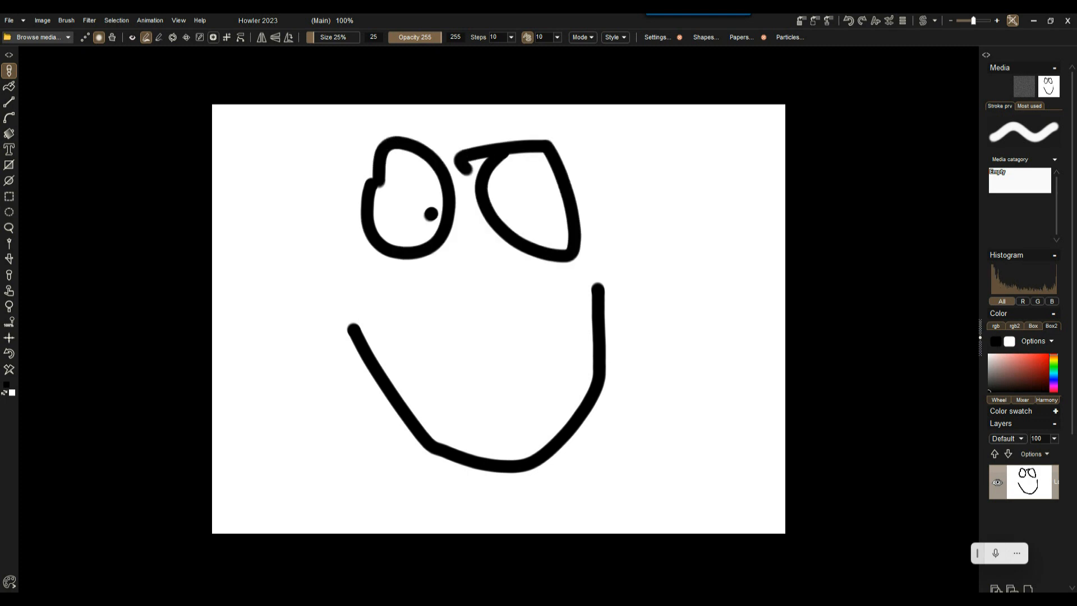
{"action": "left_click", "coordinate": [512, 205]}
{"action": "left_click_drag", "start_coordinate": [490, 275], "coordinate": [469, 354]}
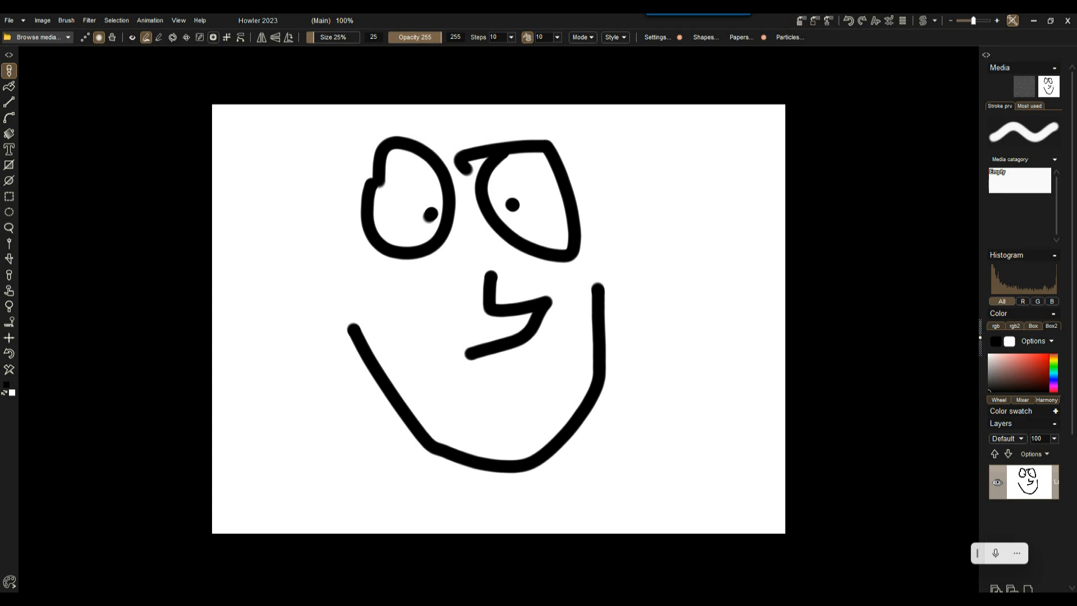
Step: Copy the painted cartoon face to the clipboard
{"action": "left_click", "coordinate": [42, 21]}
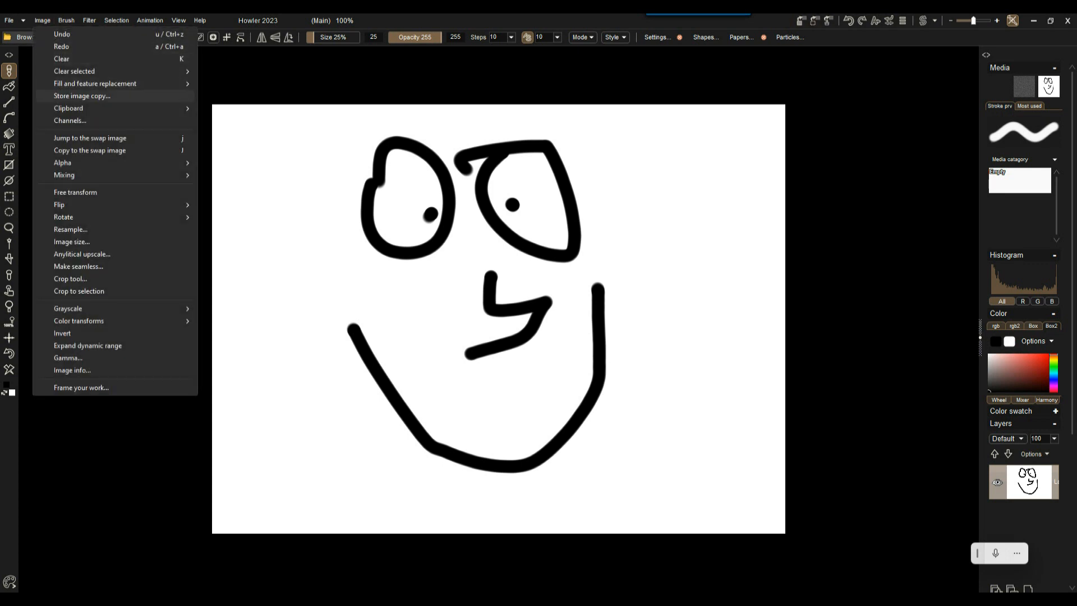
{"action": "mouse_move", "coordinate": [113, 108]}
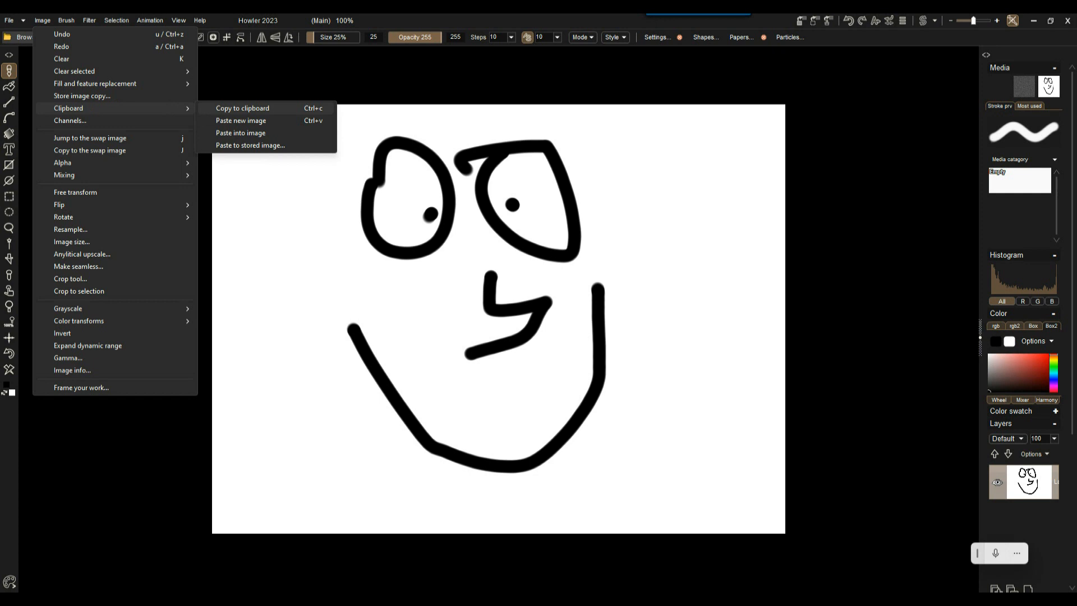
{"action": "left_click", "coordinate": [243, 109]}
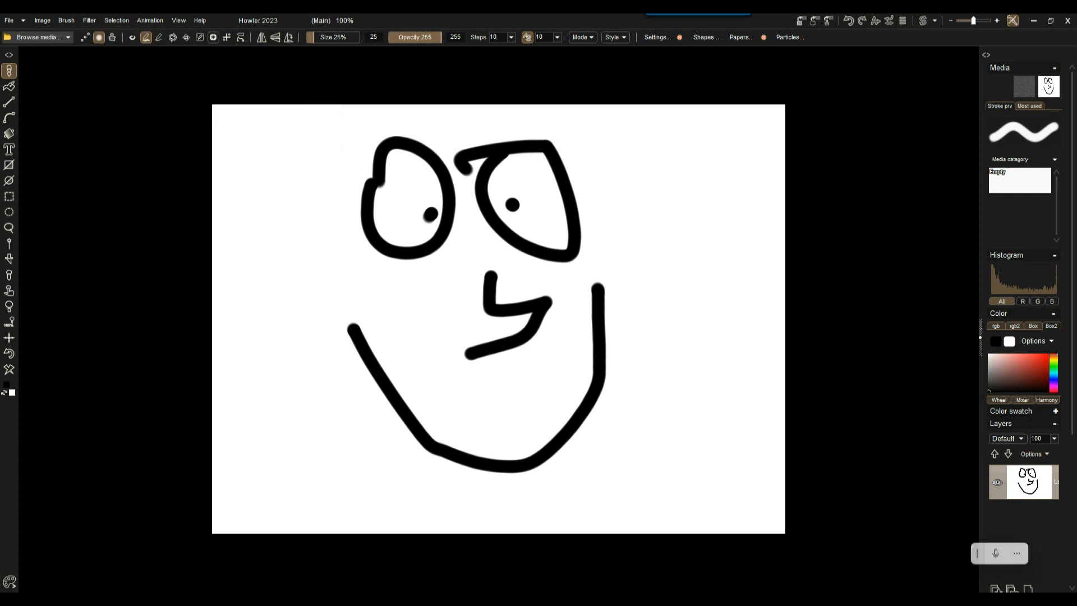
Step: Switch to IrfanView, paste the copied face into it, move its window down, and minimize it to return to Howler
{"action": "key", "text": "alt+Tab"}
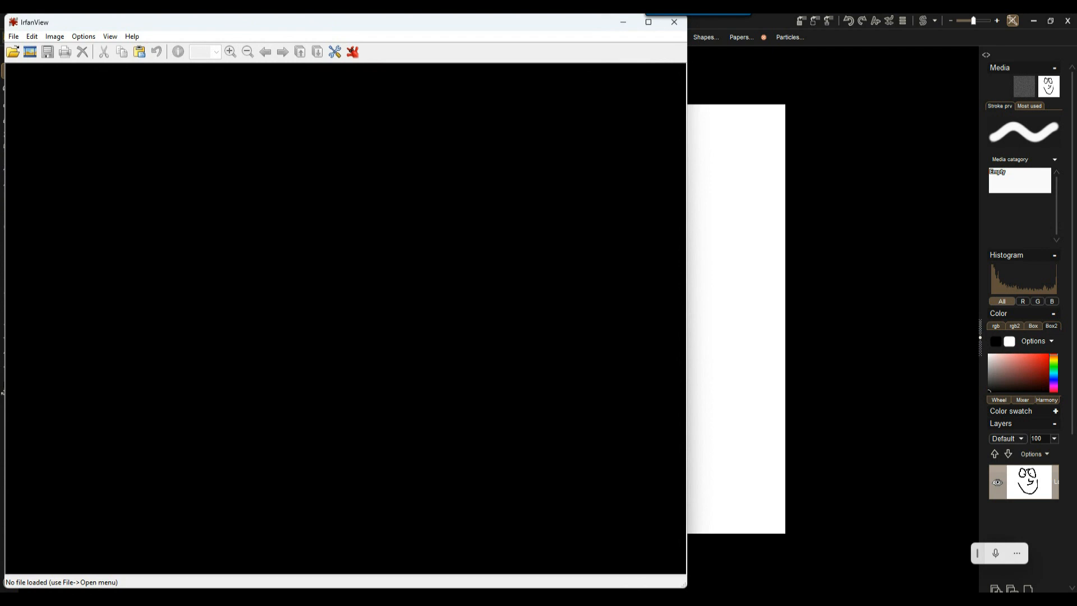
{"action": "key", "text": "ctrl+v"}
{"action": "left_click_drag", "start_coordinate": [337, 22], "coordinate": [335, 126]}
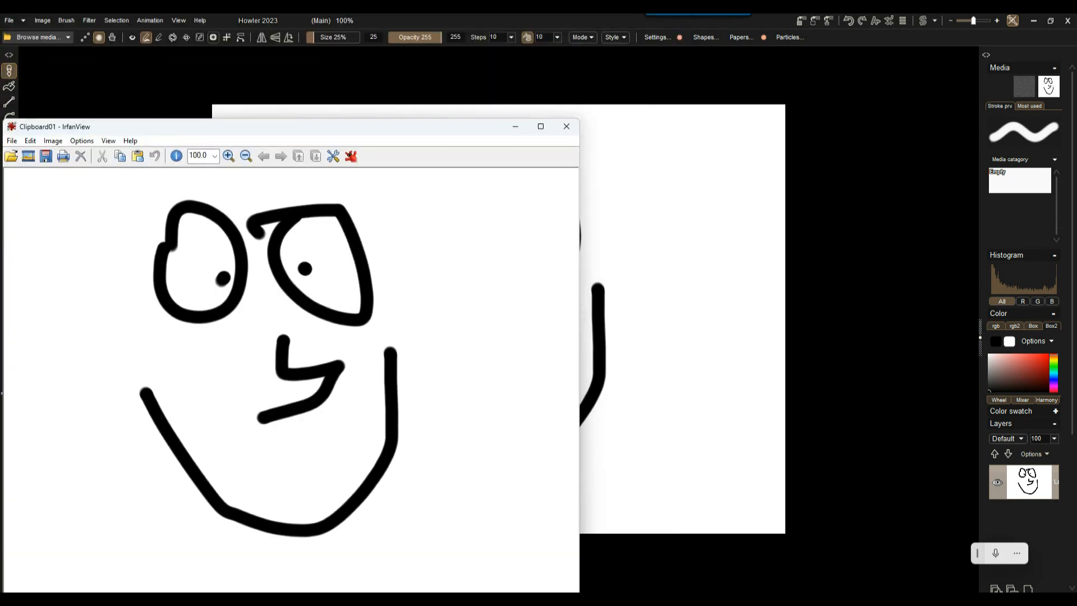
{"action": "left_click", "coordinate": [515, 126]}
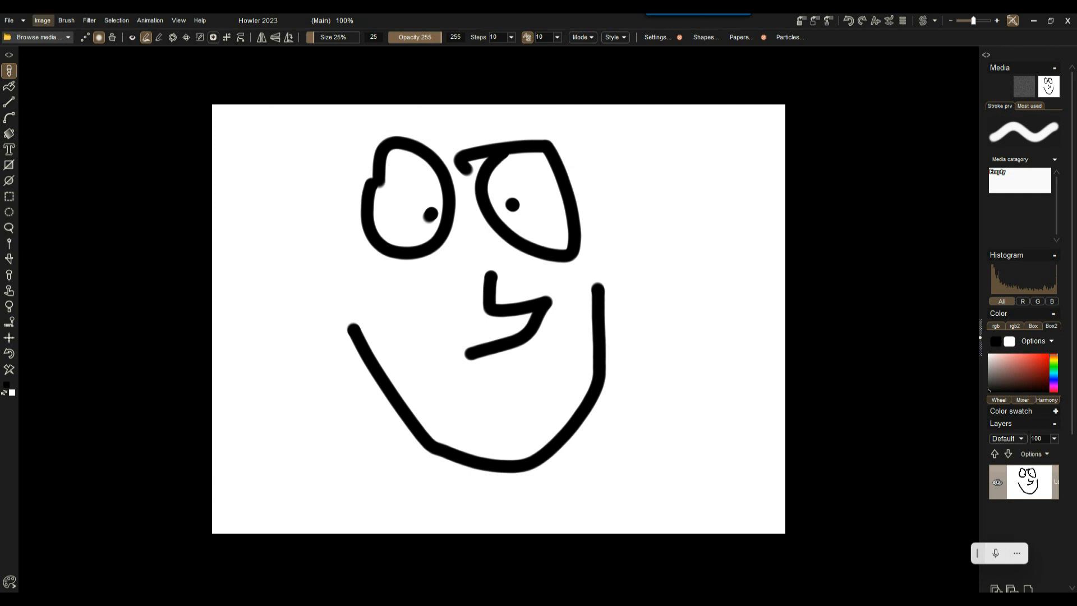
Step: Select the white interiors of both eyes together with the magic wand at tolerance 0
{"action": "left_click", "coordinate": [116, 20]}
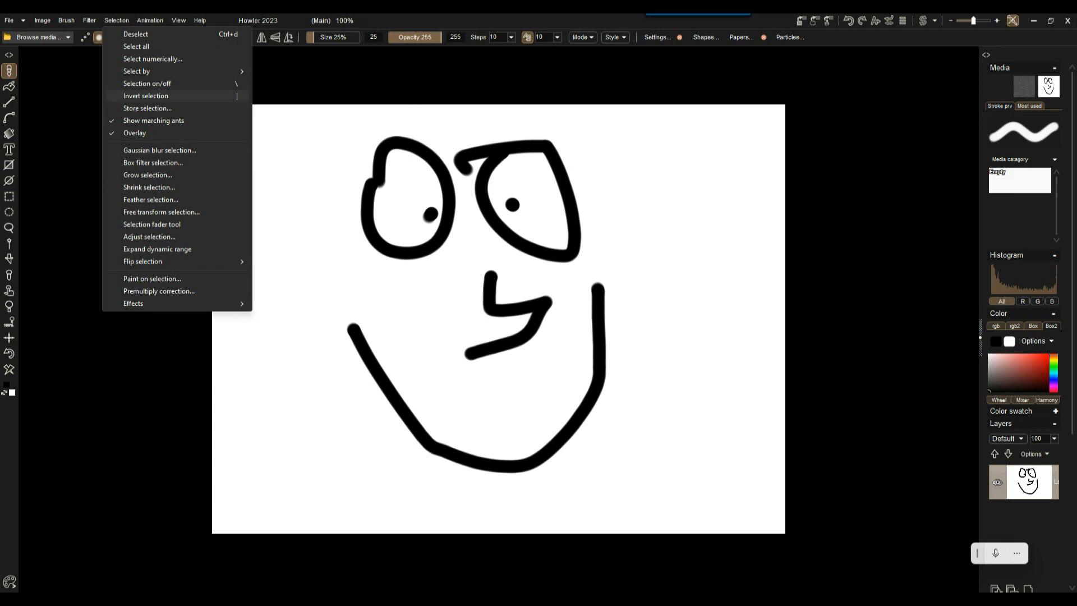
{"action": "key", "text": "Escape"}
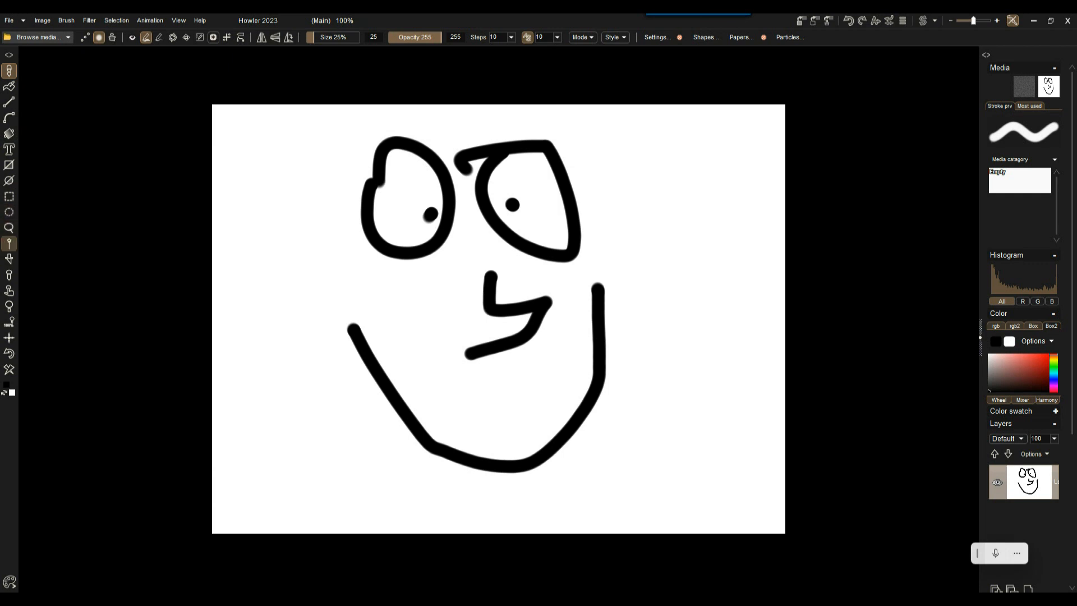
{"action": "left_click", "coordinate": [9, 242]}
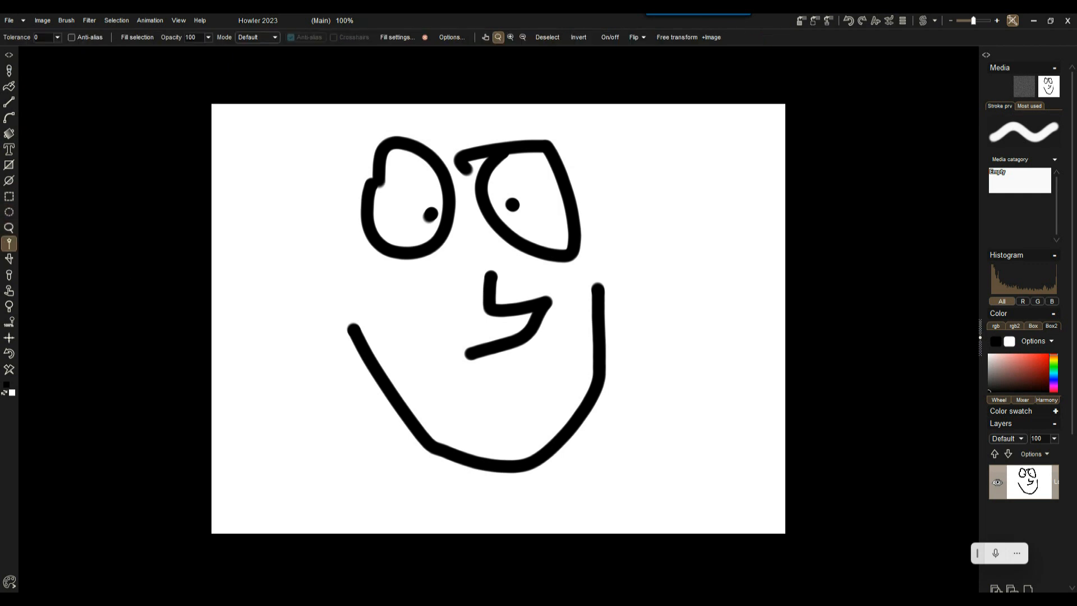
{"action": "left_click", "coordinate": [408, 196]}
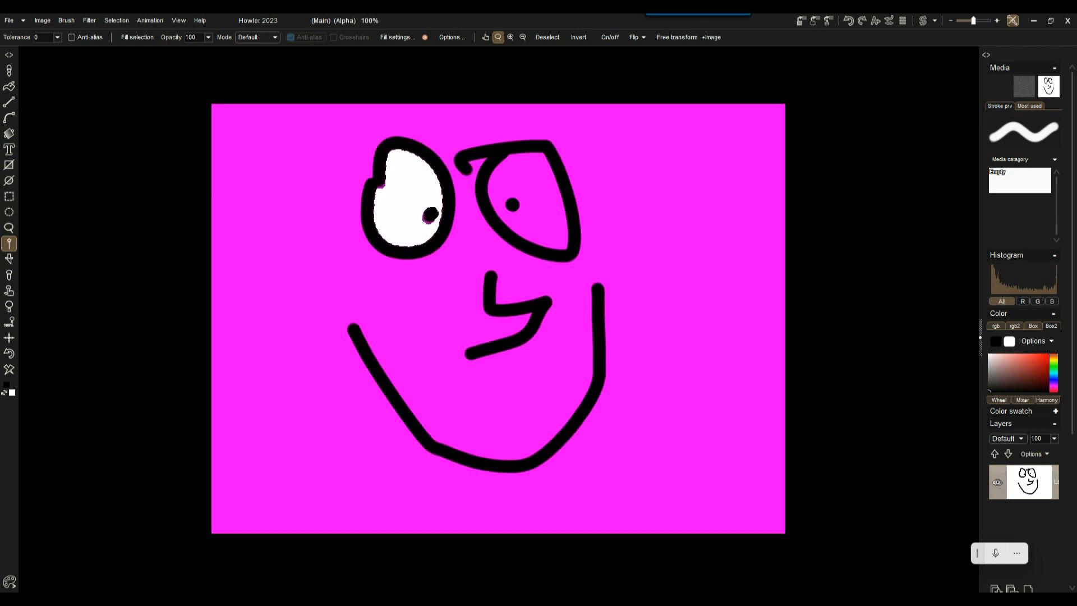
{"action": "left_click", "coordinate": [534, 198]}
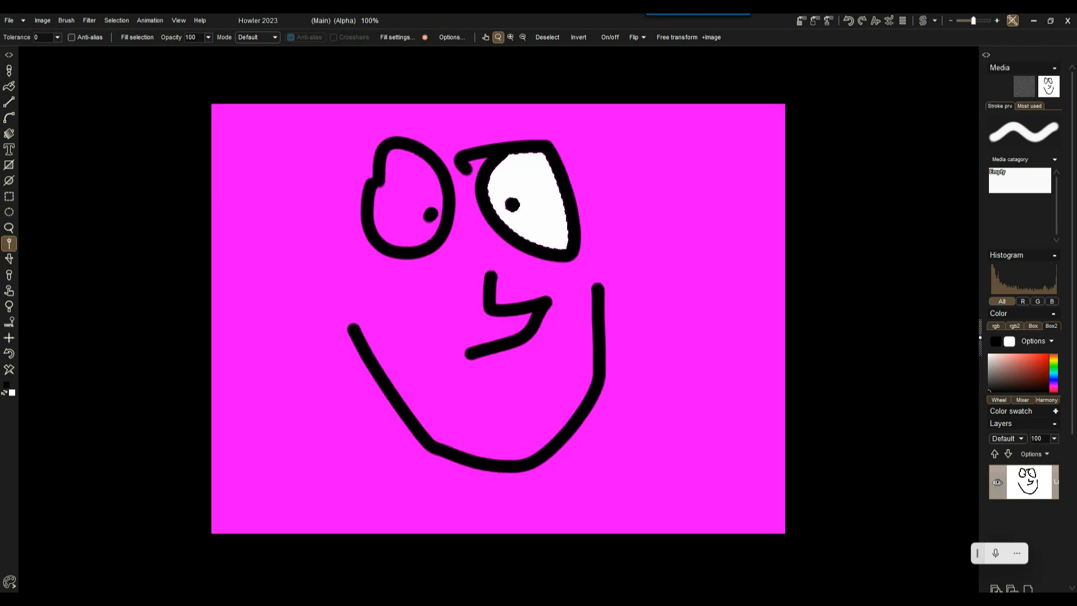
{"action": "left_click", "coordinate": [408, 196], "text": "shift"}
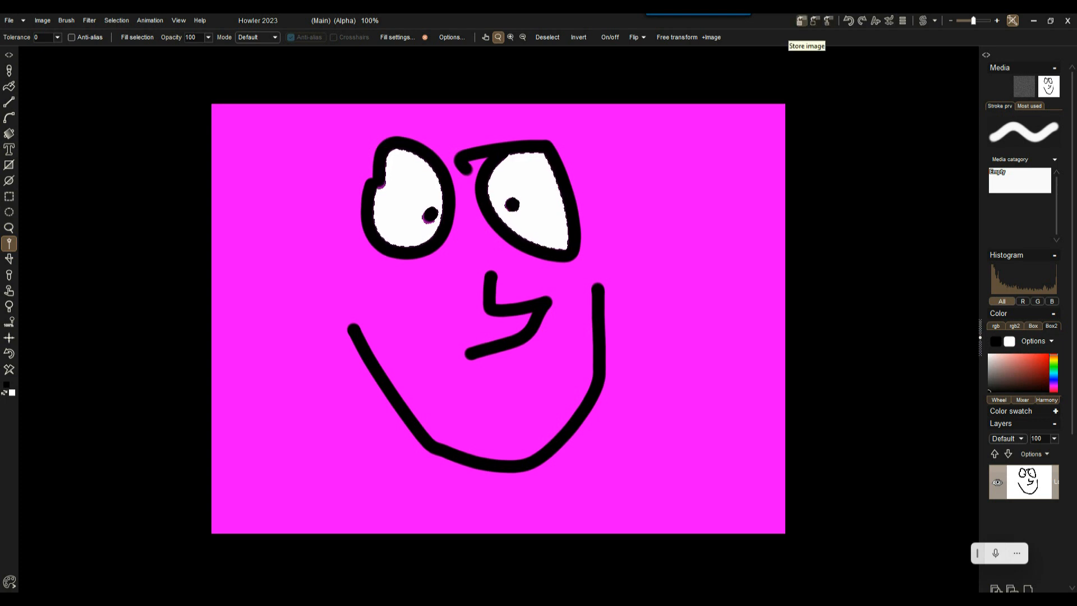
Step: Store the face image together with its eye selection, and clear the canvas
{"action": "left_click", "coordinate": [801, 21]}
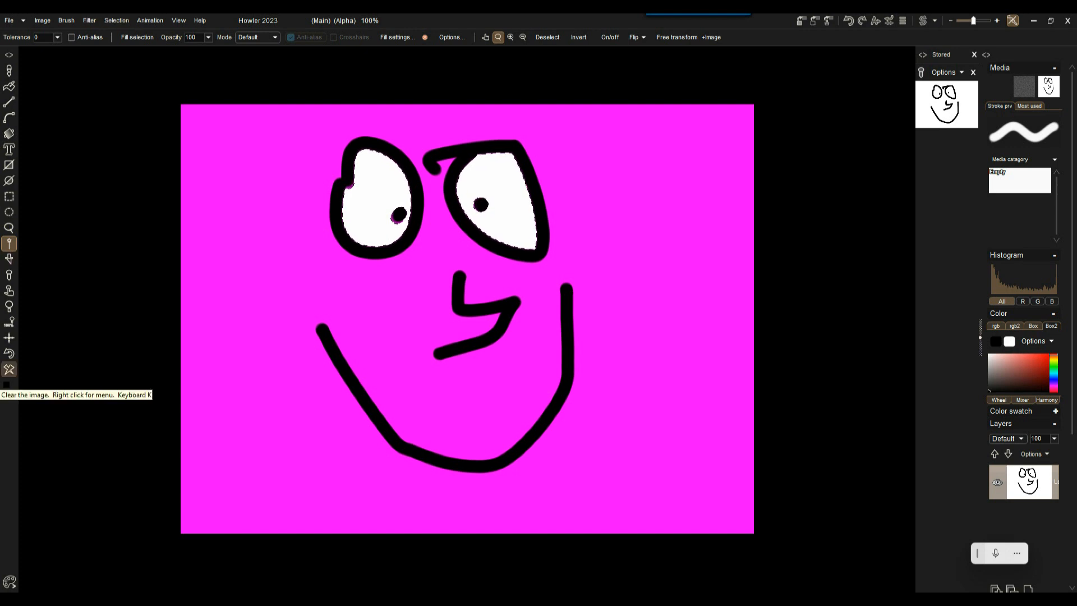
{"action": "left_click", "coordinate": [9, 369]}
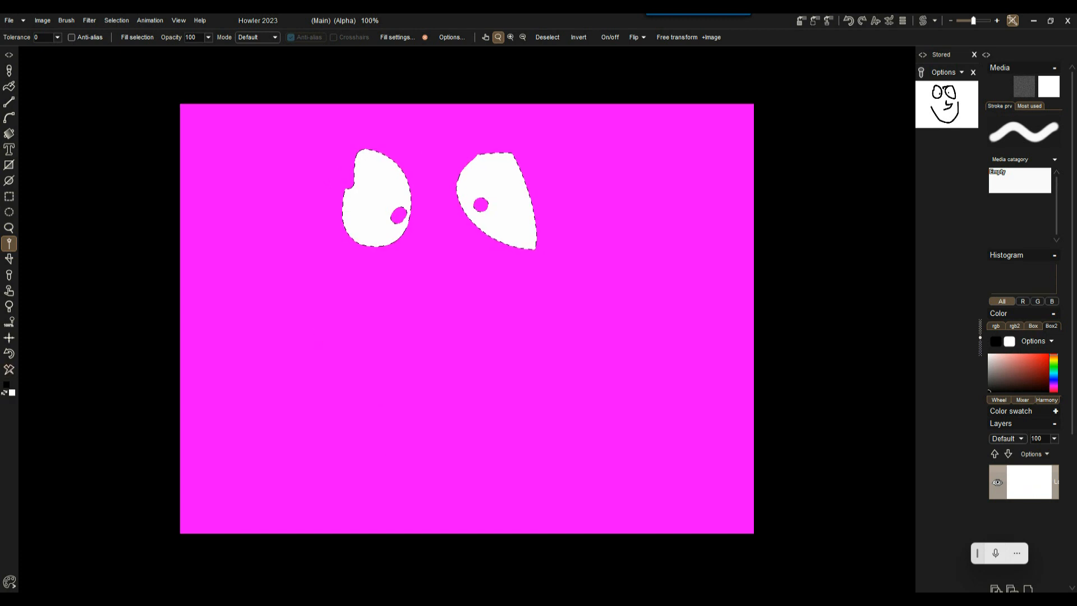
Step: Deselect the eye areas and restore that selection from the stored image using Replace alpha
{"action": "left_click", "coordinate": [116, 20]}
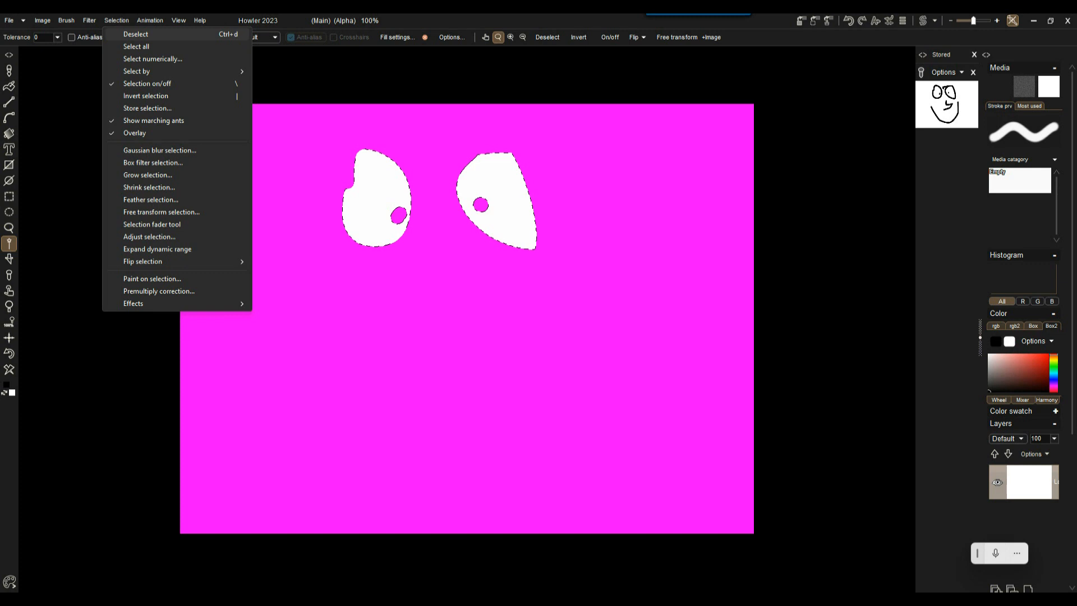
{"action": "left_click", "coordinate": [135, 35]}
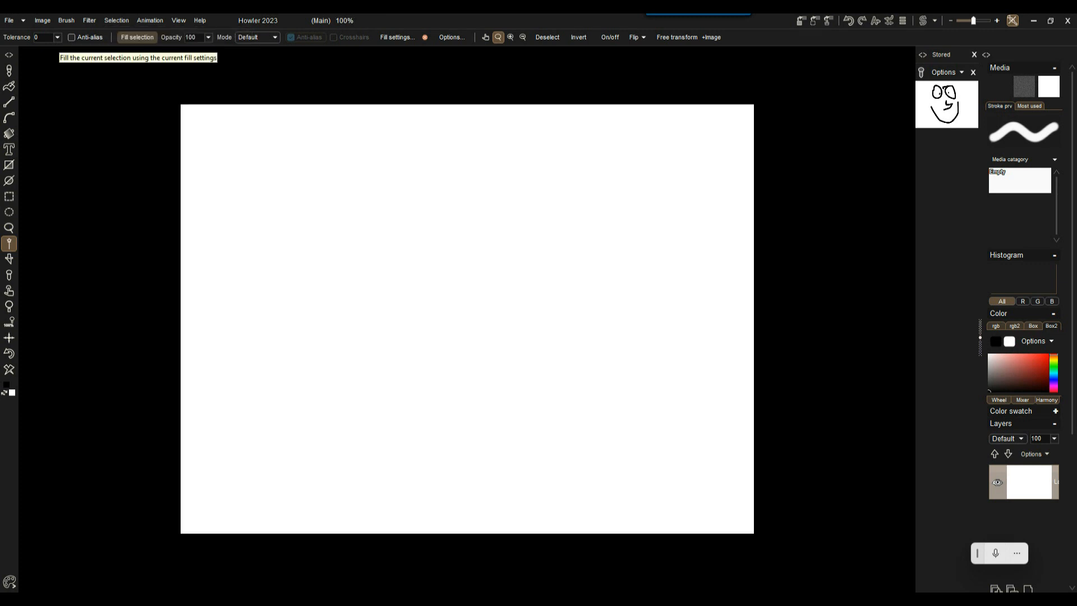
{"action": "left_click", "coordinate": [946, 72]}
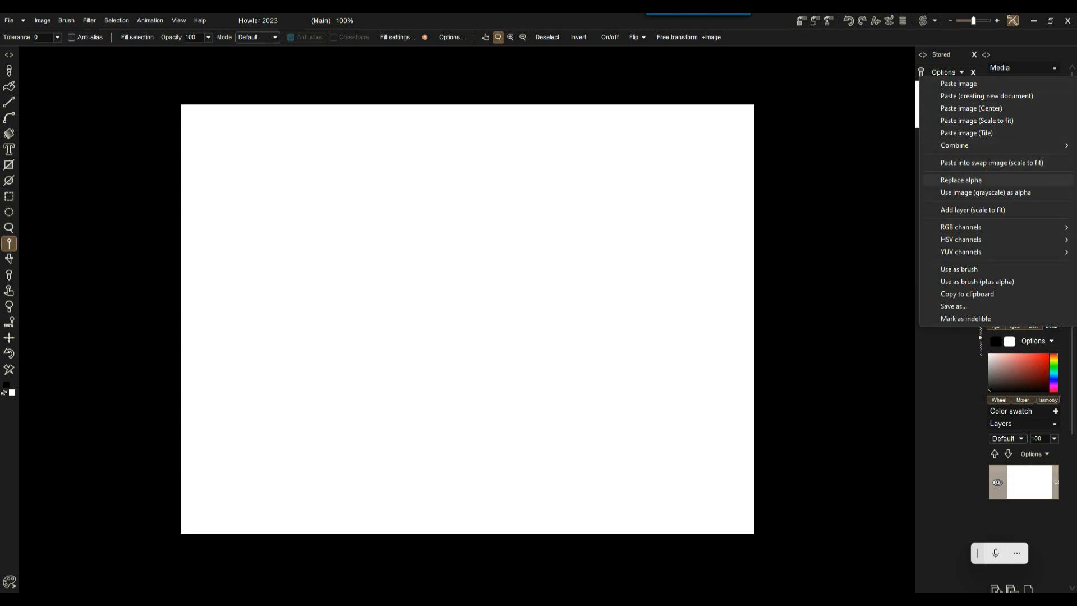
{"action": "left_click", "coordinate": [961, 180]}
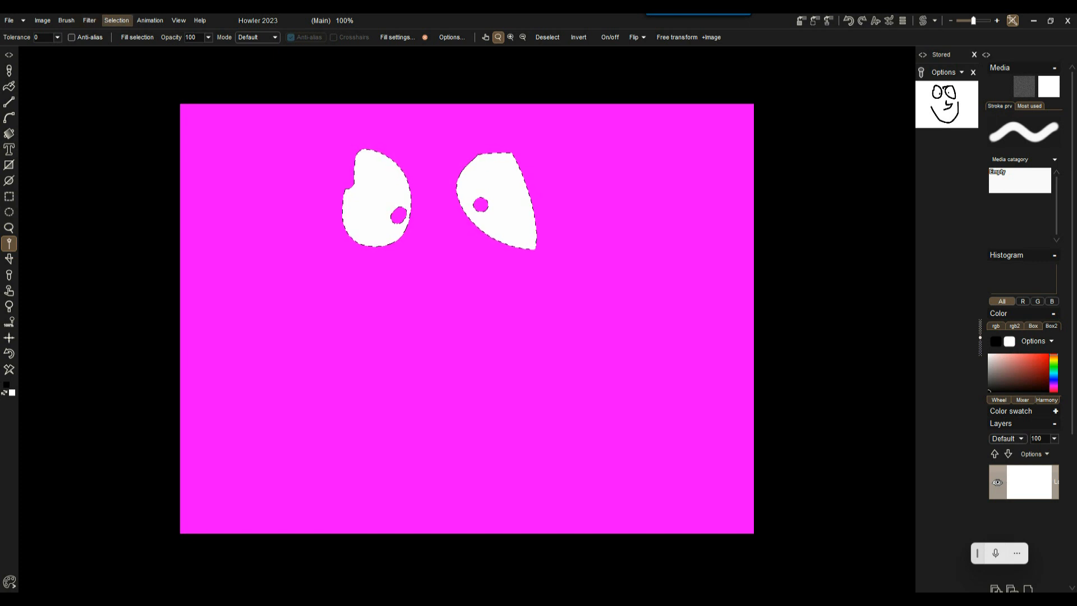
Step: Soften the eye selection with a box filter at a reduced level, and deselect it
{"action": "left_click", "coordinate": [116, 20]}
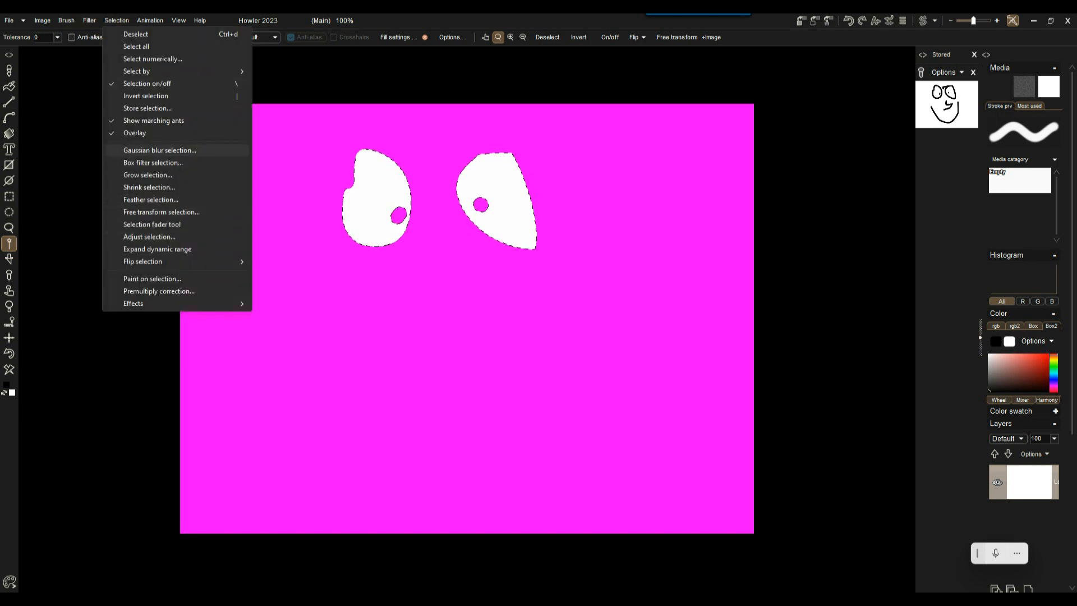
{"action": "left_click", "coordinate": [152, 163]}
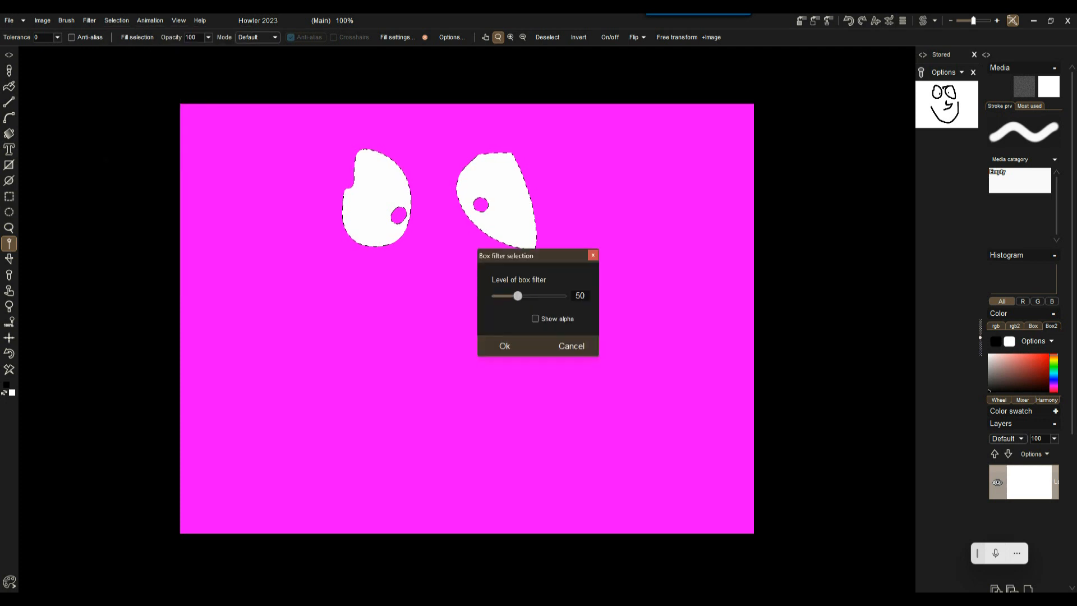
{"action": "left_click", "coordinate": [535, 319]}
{"action": "left_click", "coordinate": [535, 319]}
{"action": "left_click", "coordinate": [535, 319]}
{"action": "left_click", "coordinate": [535, 319]}
{"action": "left_click_drag", "start_coordinate": [518, 296], "coordinate": [505, 296]}
{"action": "left_click", "coordinate": [505, 346]}
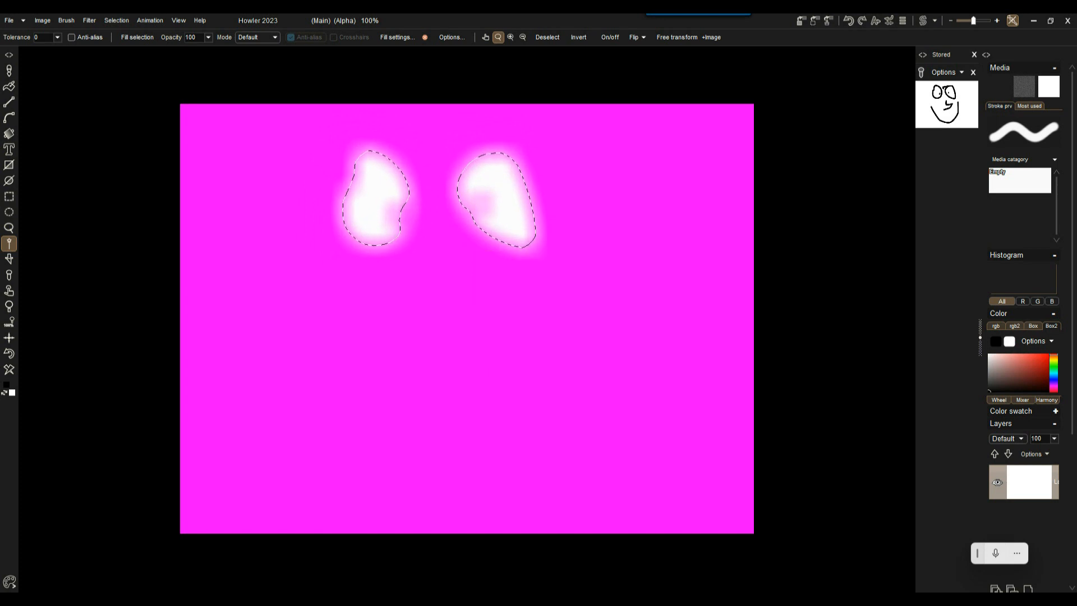
{"action": "left_click", "coordinate": [117, 21]}
{"action": "left_click", "coordinate": [135, 35]}
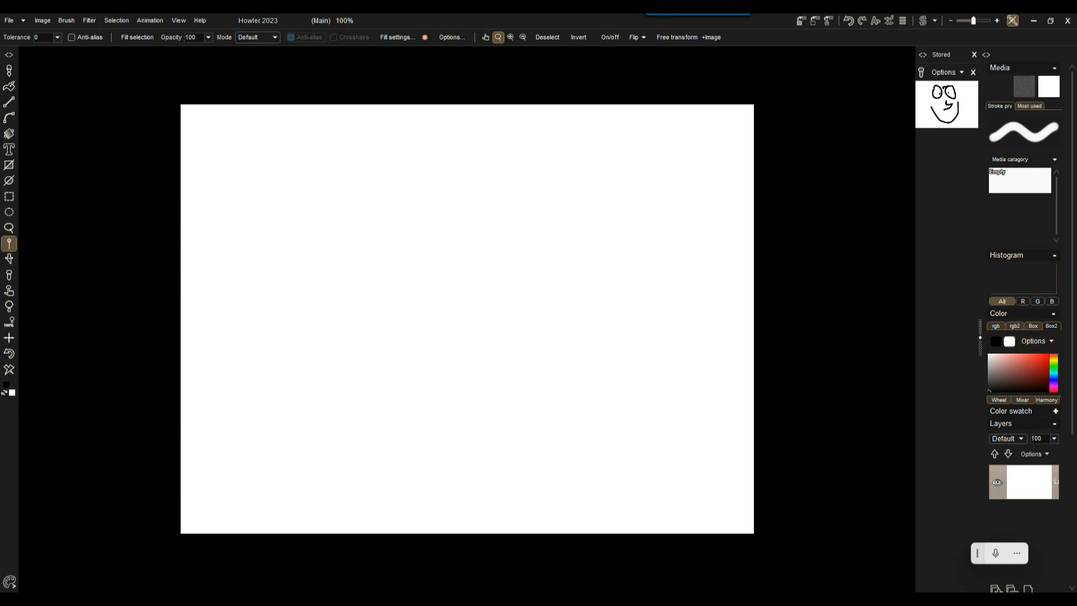
Step: Look through the sidebar's Histogram, Color, Layers, Info and Grids sections
{"action": "scroll", "coordinate": [1024, 280], "scroll_direction": "down", "scroll_amount": 3}
{"action": "scroll", "coordinate": [1024, 325], "scroll_direction": "down", "scroll_amount": 2}
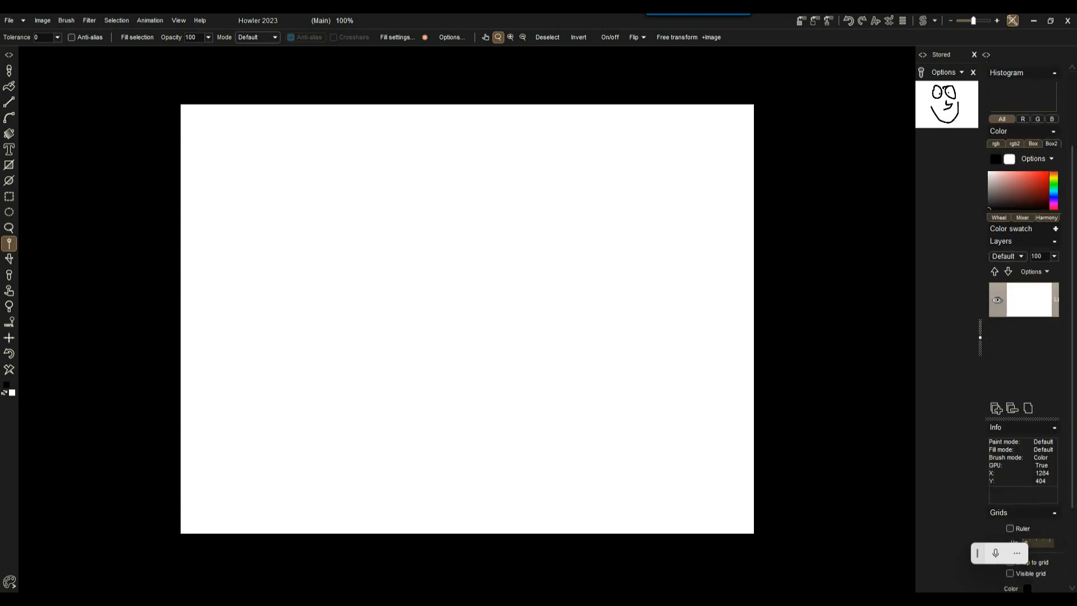
{"action": "scroll", "coordinate": [1024, 281], "scroll_direction": "down", "scroll_amount": 3}
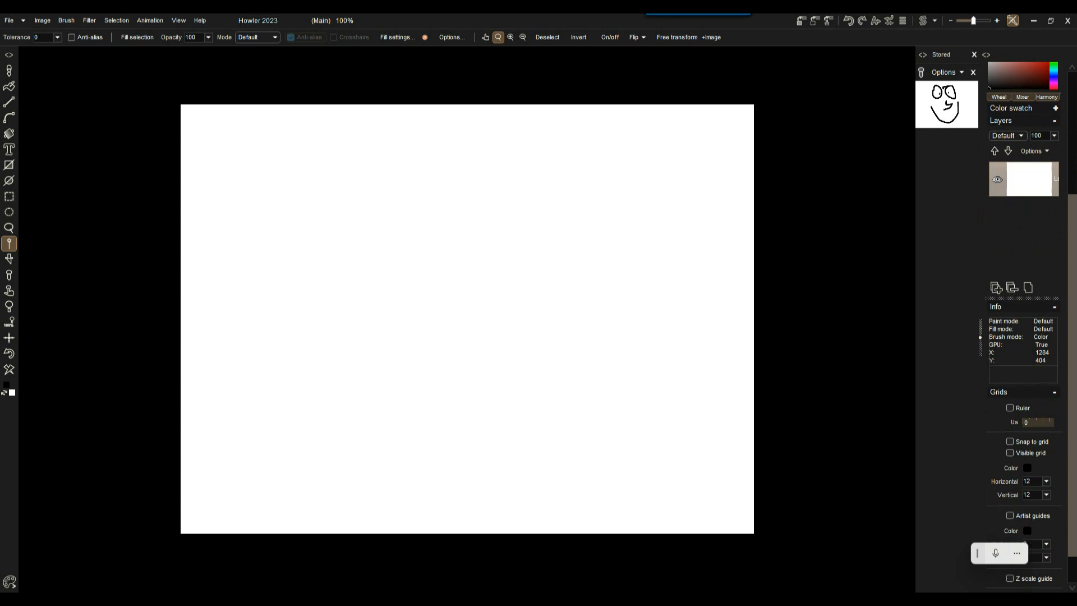
{"action": "scroll", "coordinate": [1023, 281], "scroll_direction": "up", "scroll_amount": 5}
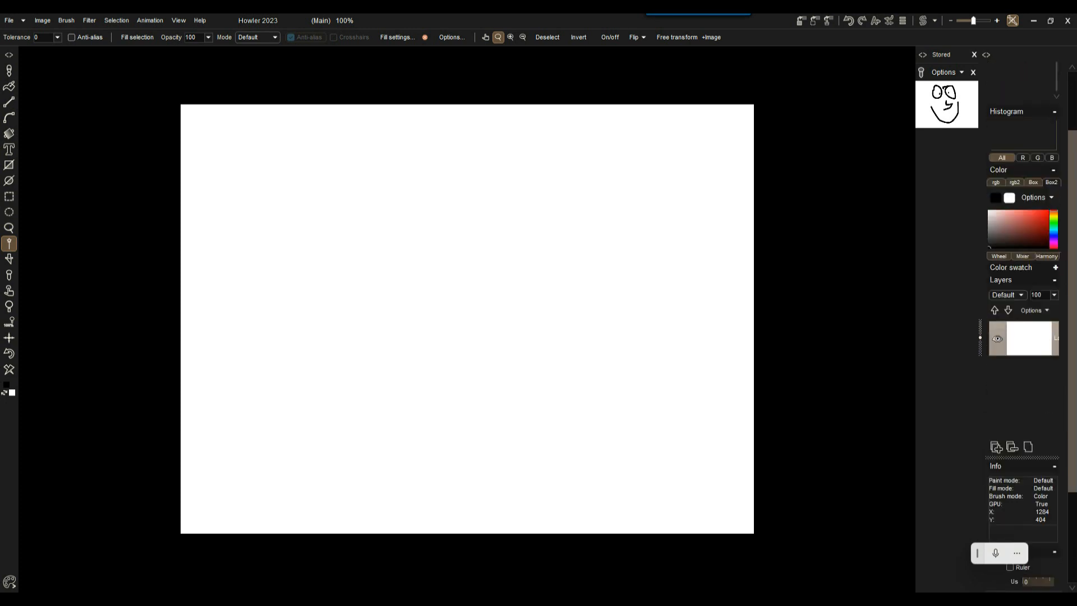
{"action": "scroll", "coordinate": [1024, 325], "scroll_direction": "down", "scroll_amount": 3}
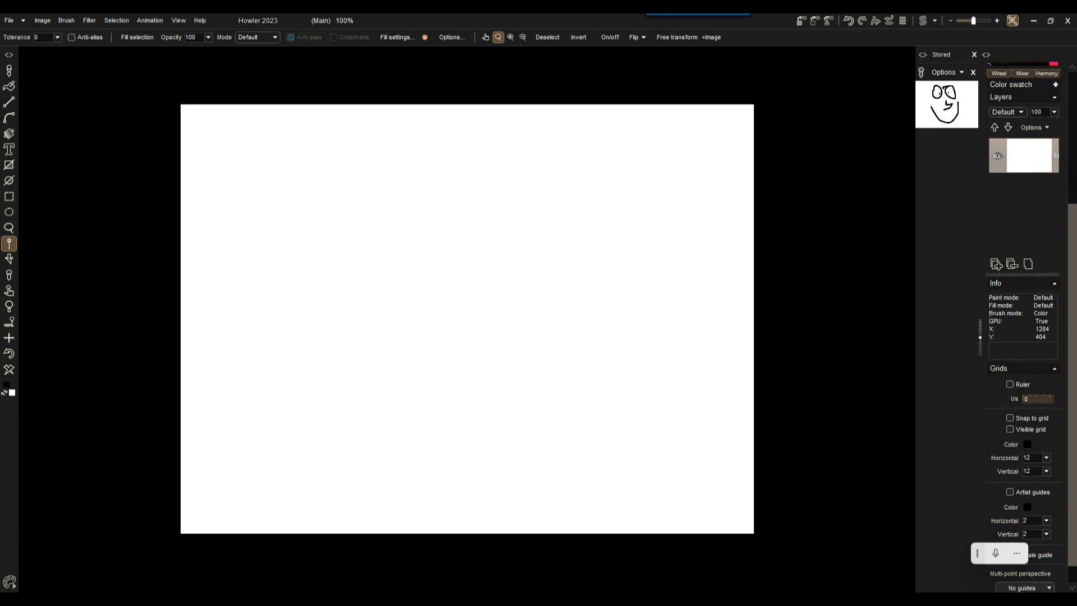
{"action": "scroll", "coordinate": [1036, 447], "scroll_direction": "up", "scroll_amount": 3}
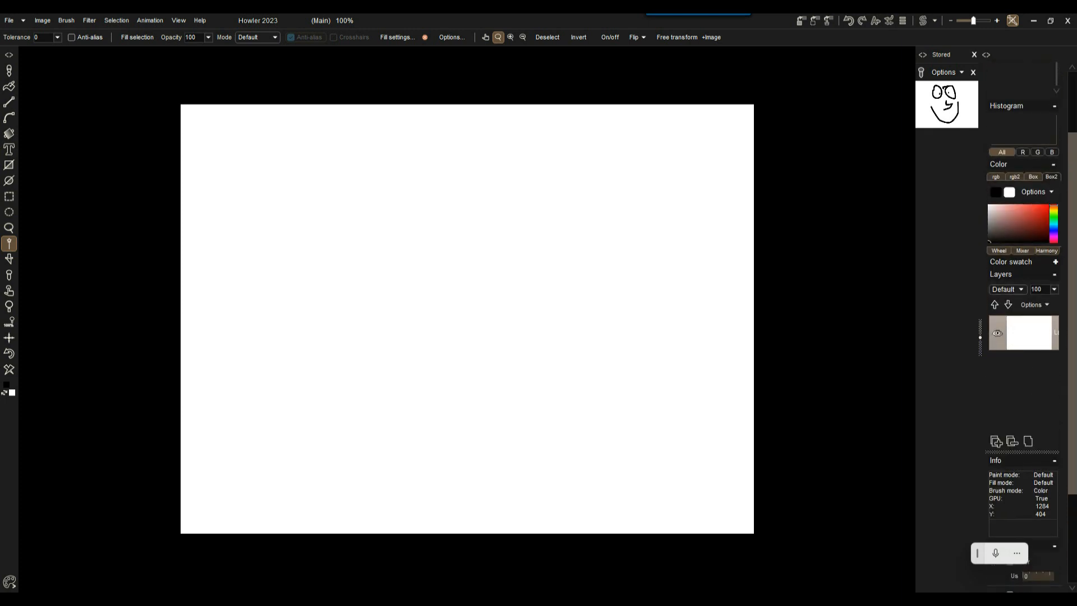
{"action": "scroll", "coordinate": [1031, 343], "scroll_direction": "down", "scroll_amount": 1}
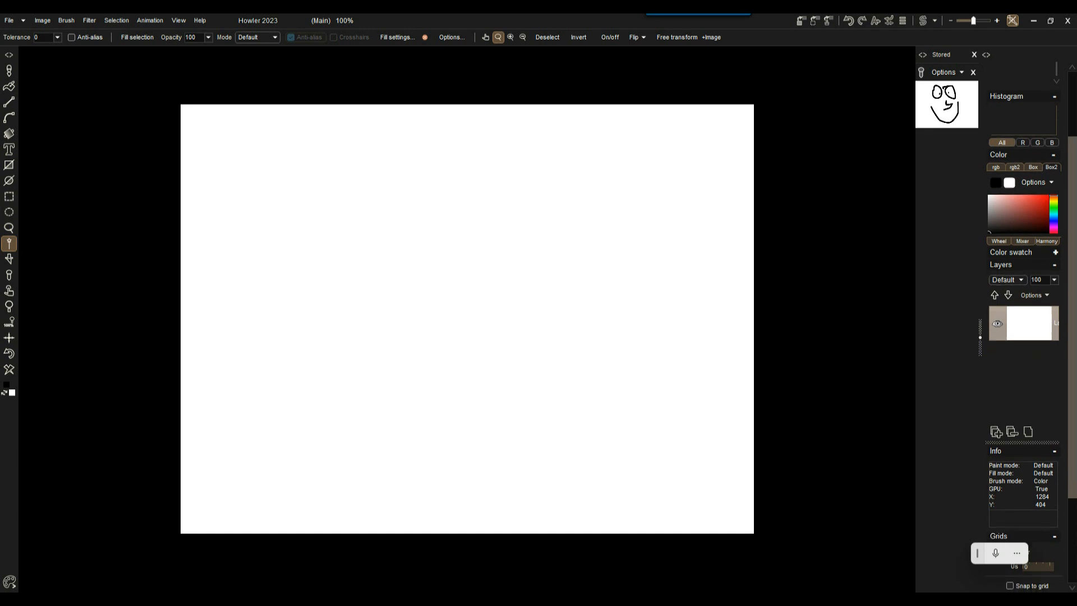
{"action": "scroll", "coordinate": [1023, 280], "scroll_direction": "down", "scroll_amount": 1}
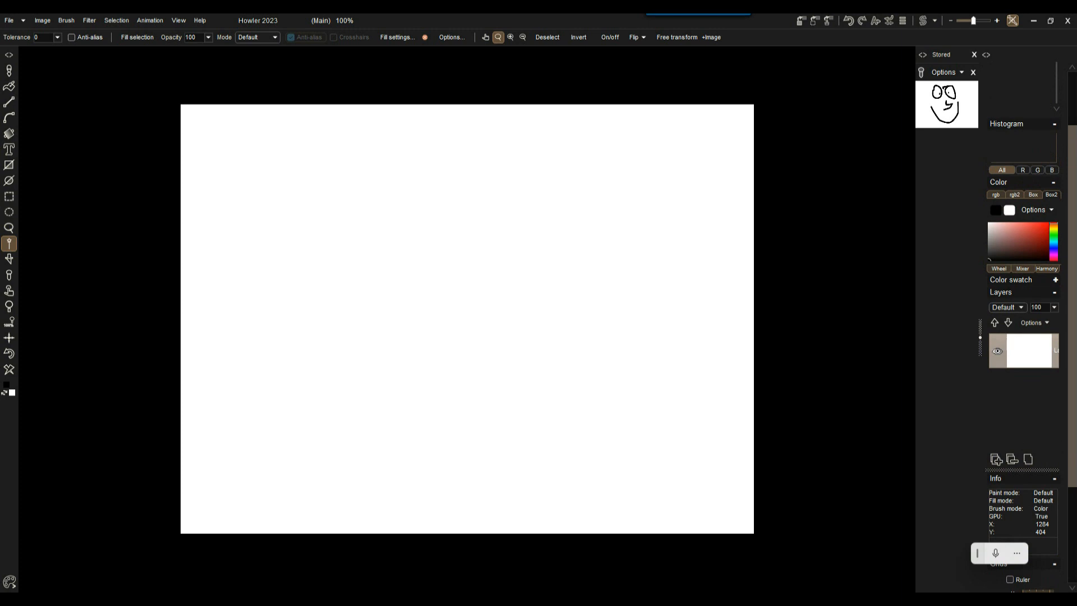
{"action": "left_click_drag", "start_coordinate": [1072, 331], "coordinate": [1072, 346]}
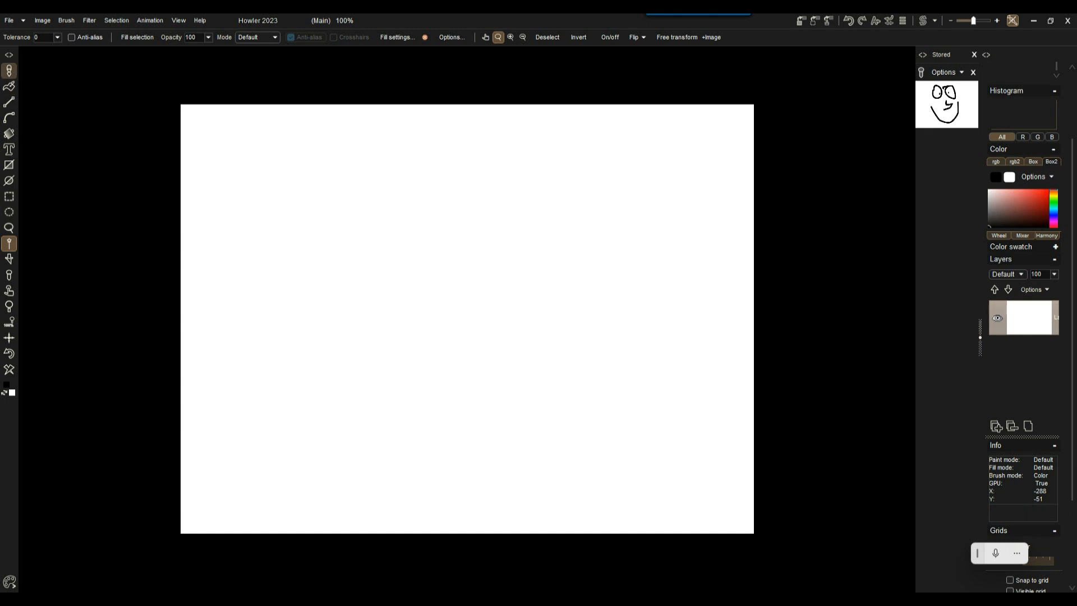
Step: Choose the Flower tip 03 brush from the Organic effects presets and paint a dense cluster of plants across the lower canvas
{"action": "left_click", "coordinate": [9, 70]}
{"action": "left_click", "coordinate": [9, 70]}
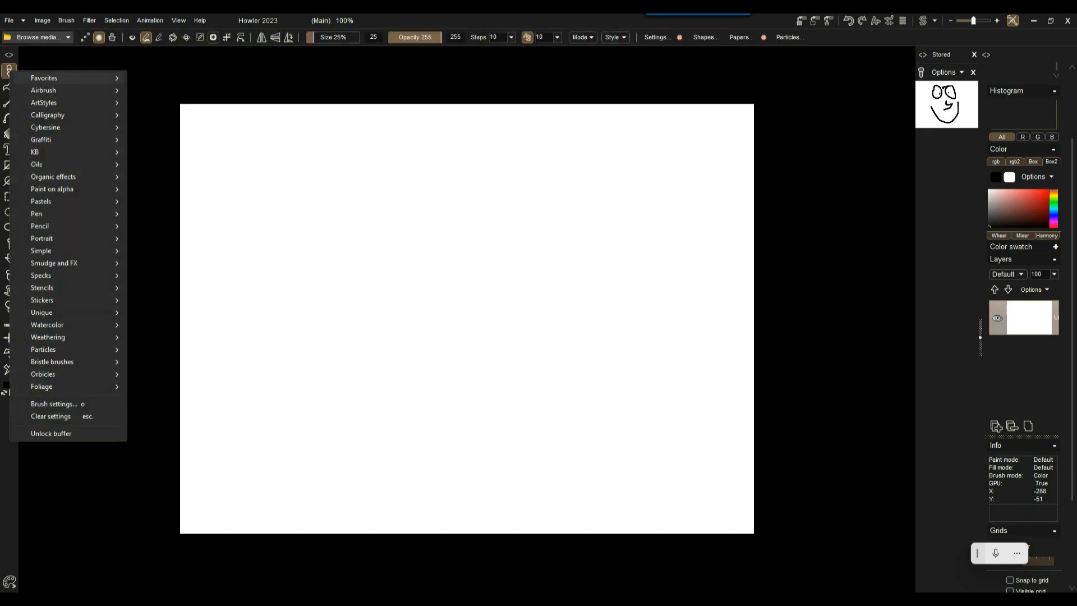
{"action": "mouse_move", "coordinate": [56, 103]}
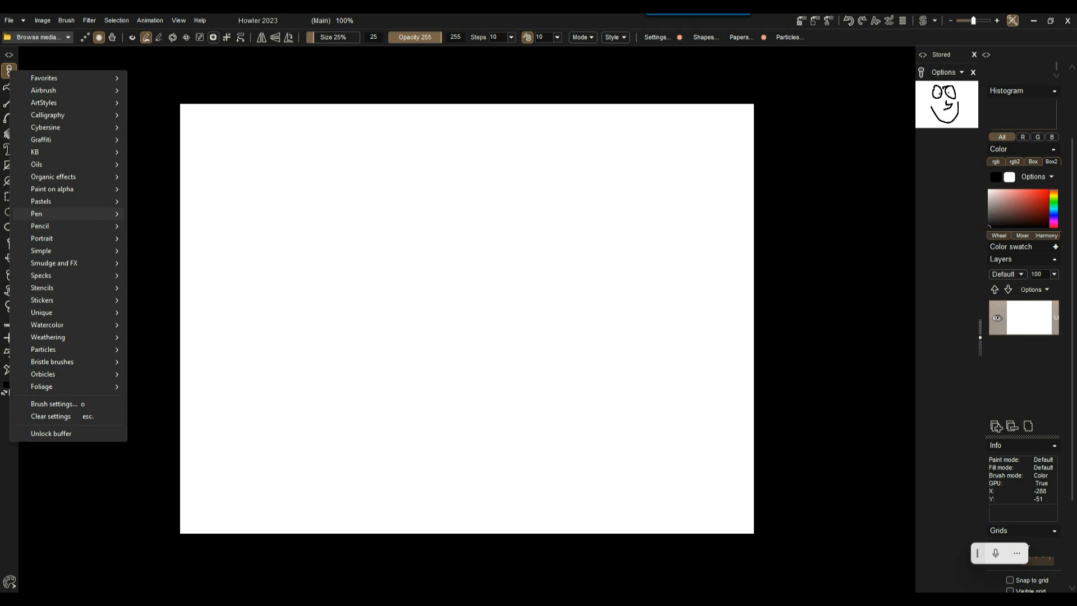
{"action": "mouse_move", "coordinate": [56, 214]}
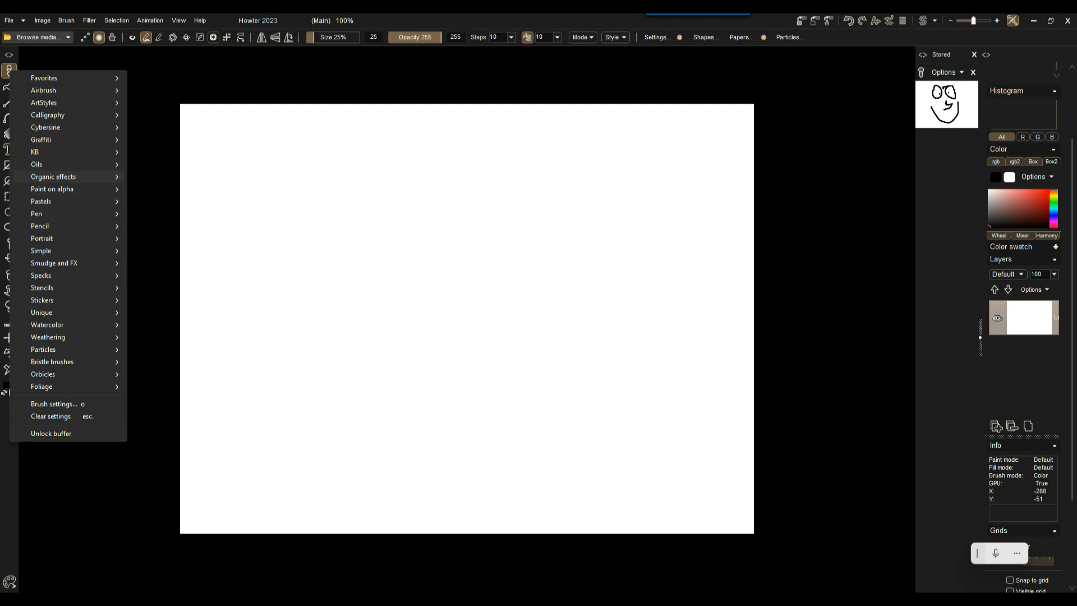
{"action": "mouse_move", "coordinate": [56, 177]}
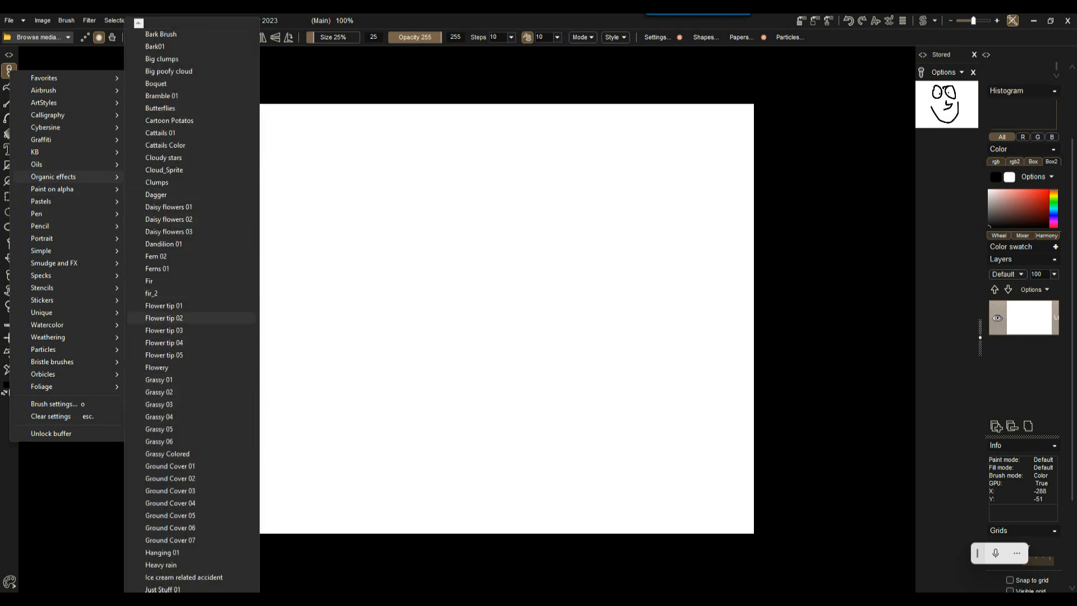
{"action": "left_click", "coordinate": [164, 330]}
{"action": "mouse_move", "coordinate": [390, 406]}
{"action": "left_mouse_down"}
{"action": "mouse_move", "coordinate": [389, 393]}
{"action": "mouse_move", "coordinate": [488, 323]}
{"action": "mouse_move", "coordinate": [429, 431]}
{"action": "left_mouse_up"}
{"action": "mouse_move", "coordinate": [272, 393]}
{"action": "left_mouse_down"}
{"action": "mouse_move", "coordinate": [505, 359]}
{"action": "mouse_move", "coordinate": [337, 426]}
{"action": "mouse_move", "coordinate": [393, 415]}
{"action": "mouse_move", "coordinate": [464, 457]}
{"action": "left_mouse_up"}
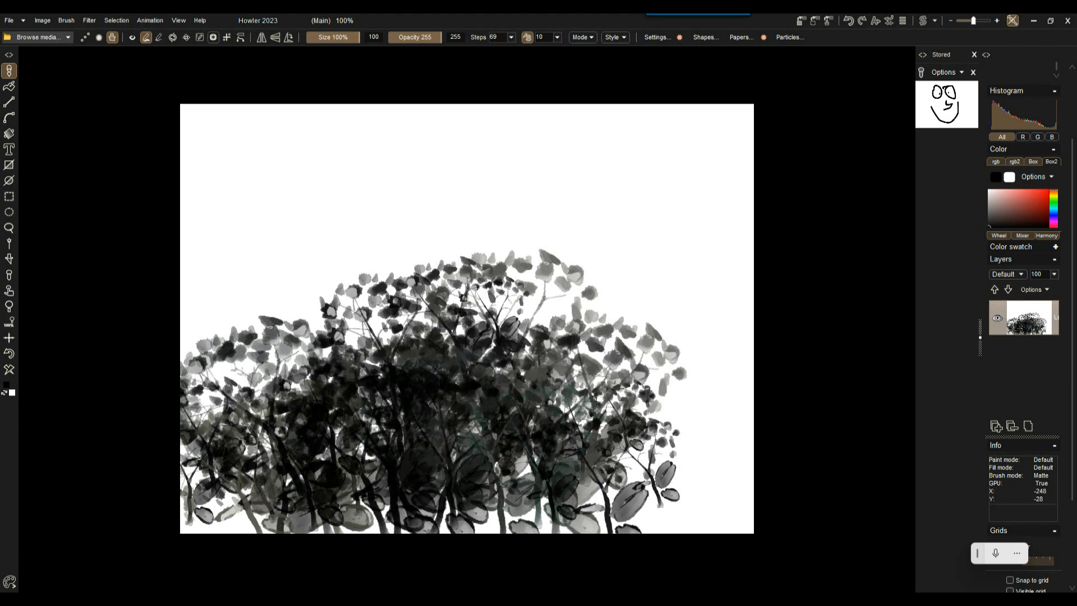
Step: Look through the Oils presets in an enlarged brush preset browser and review the available Brush commands
{"action": "left_click", "coordinate": [9, 71]}
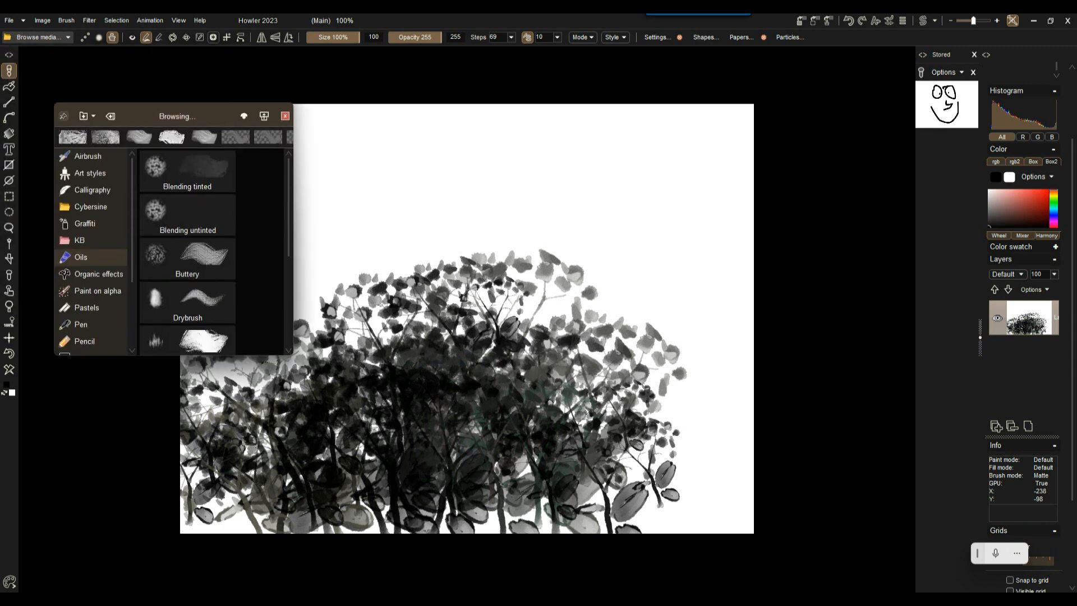
{"action": "left_click_drag", "start_coordinate": [177, 116], "coordinate": [154, 76]}
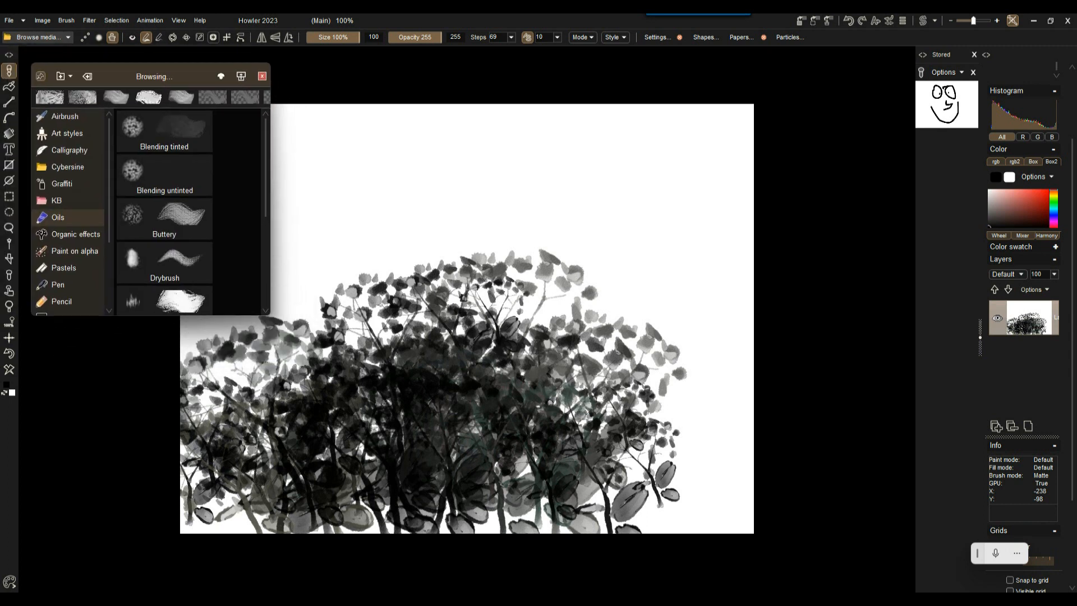
{"action": "mouse_move", "coordinate": [269, 314]}
{"action": "left_mouse_down"}
{"action": "mouse_move", "coordinate": [293, 416]}
{"action": "mouse_move", "coordinate": [481, 557]}
{"action": "mouse_move", "coordinate": [812, 558]}
{"action": "mouse_move", "coordinate": [322, 553]}
{"action": "mouse_move", "coordinate": [387, 555]}
{"action": "mouse_move", "coordinate": [386, 566]}
{"action": "left_mouse_up"}
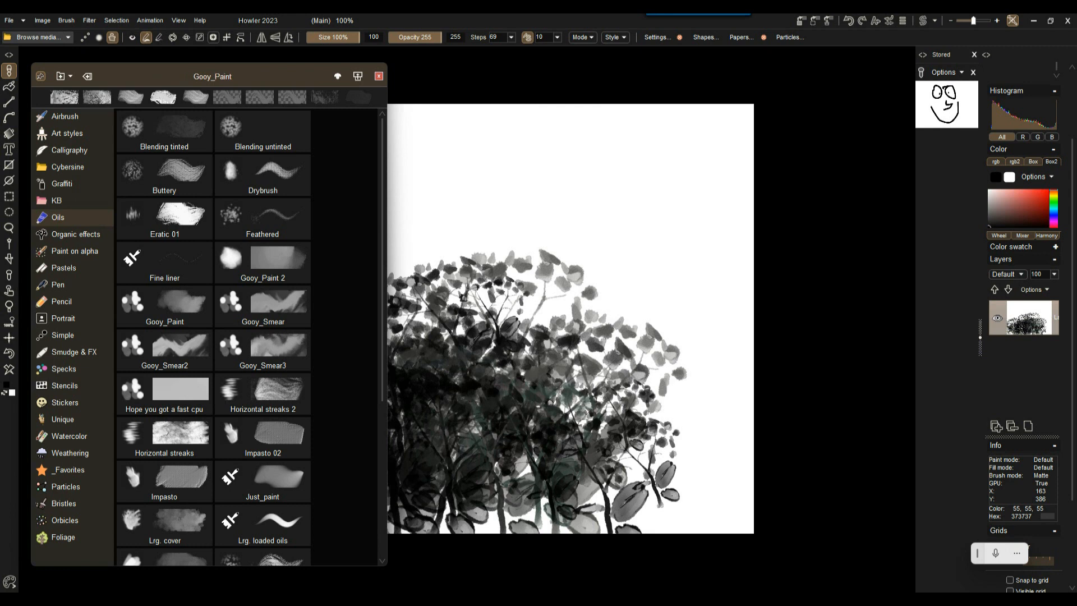
{"action": "left_click", "coordinate": [66, 20]}
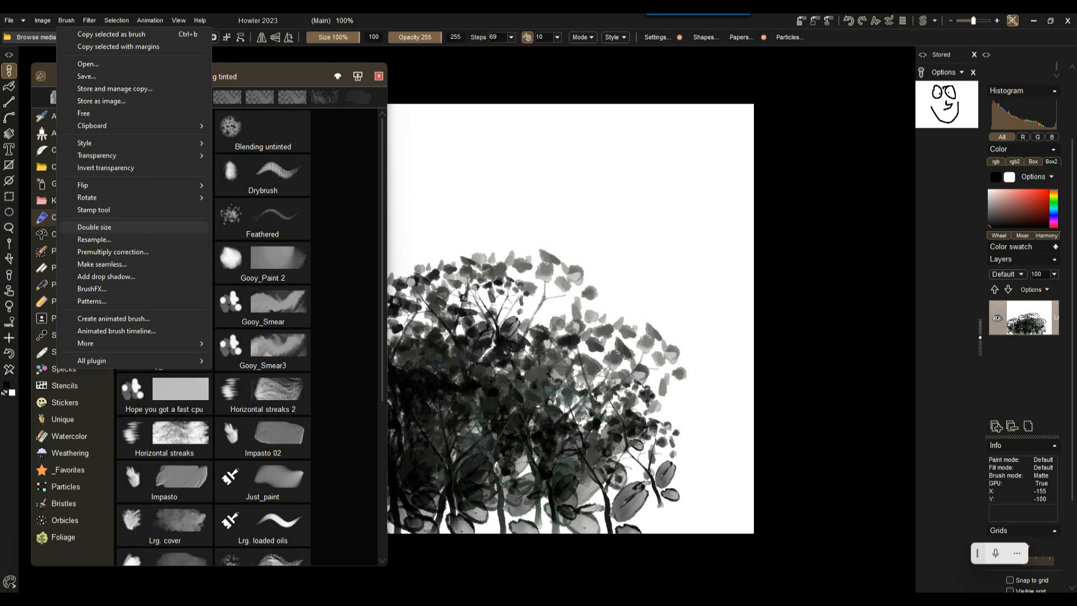
{"action": "mouse_move", "coordinate": [112, 155]}
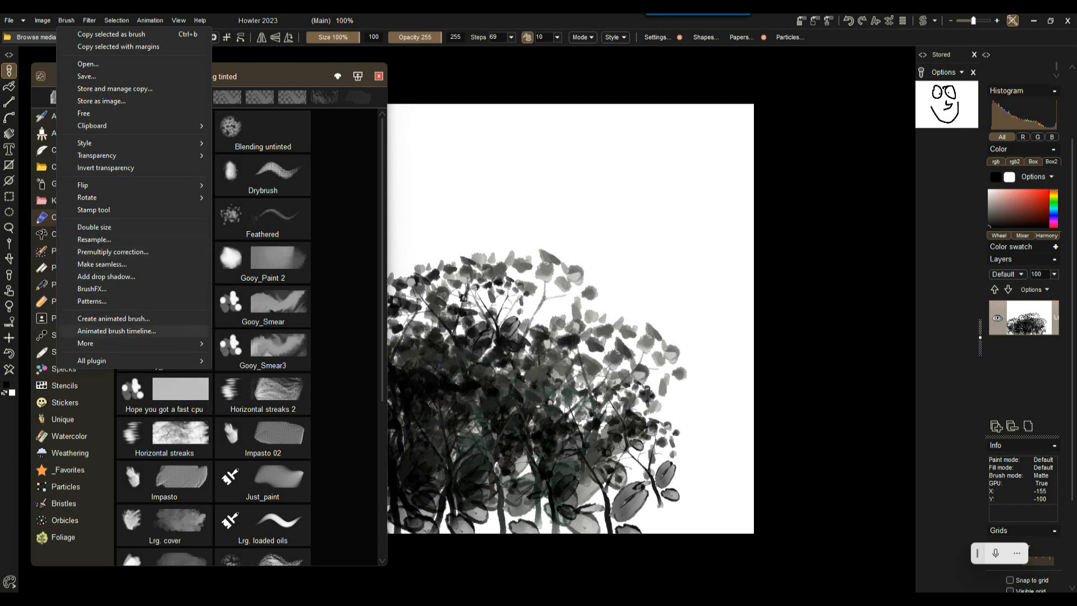
{"action": "mouse_move", "coordinate": [135, 343]}
{"action": "left_click_drag", "start_coordinate": [281, 76], "coordinate": [285, 81]}
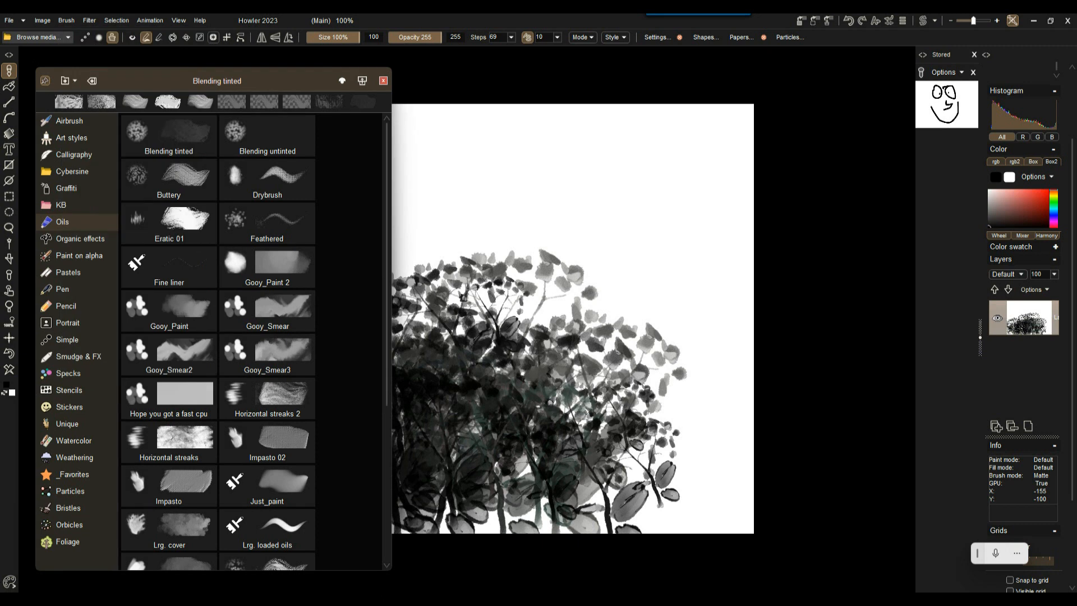
{"action": "left_click", "coordinate": [383, 81]}
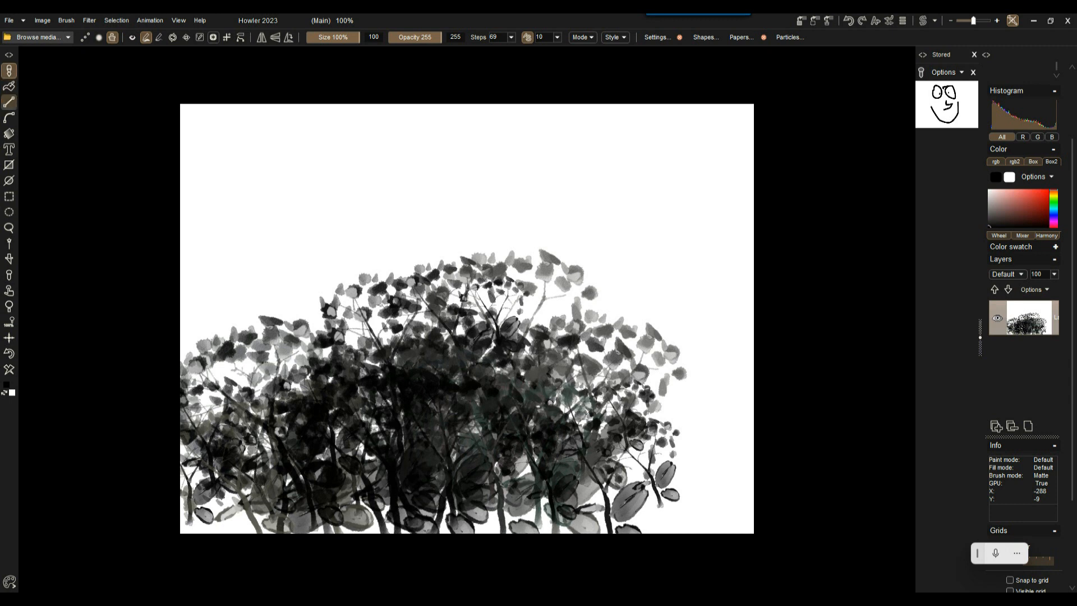
Step: Test the Med. airbrush preset with a short vertical stroke above the plants and clear the canvas
{"action": "right_click", "coordinate": [9, 70]}
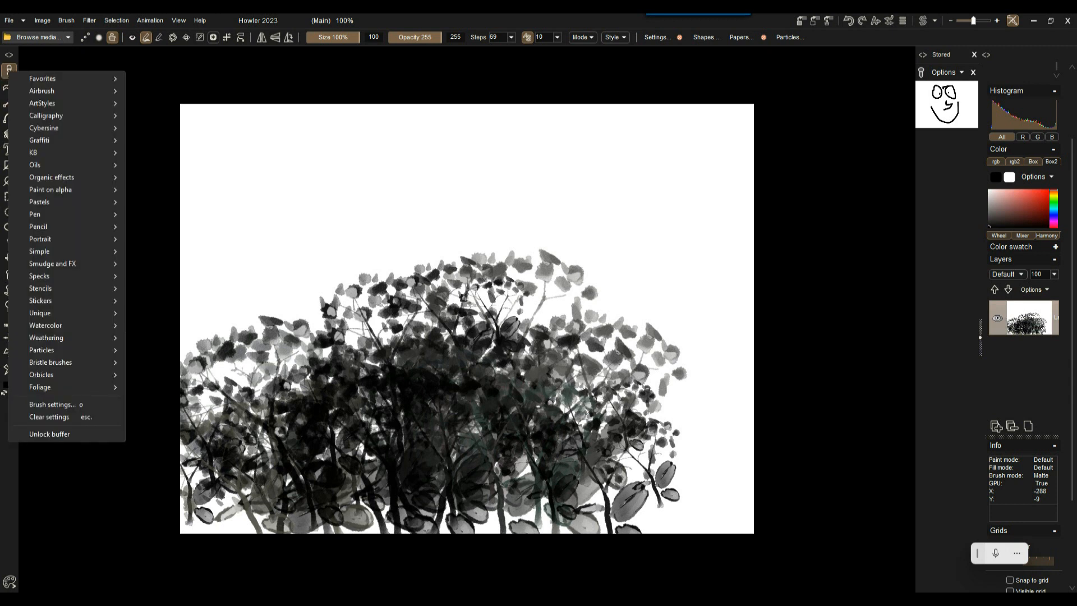
{"action": "mouse_move", "coordinate": [62, 91]}
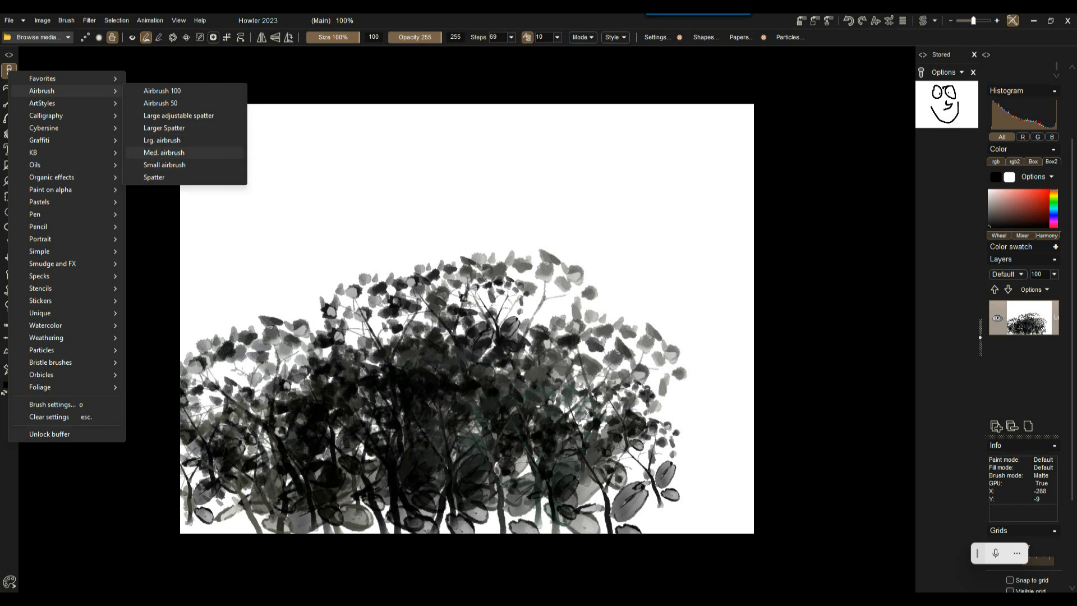
{"action": "left_click", "coordinate": [164, 152]}
{"action": "left_click_drag", "start_coordinate": [285, 149], "coordinate": [287, 222]}
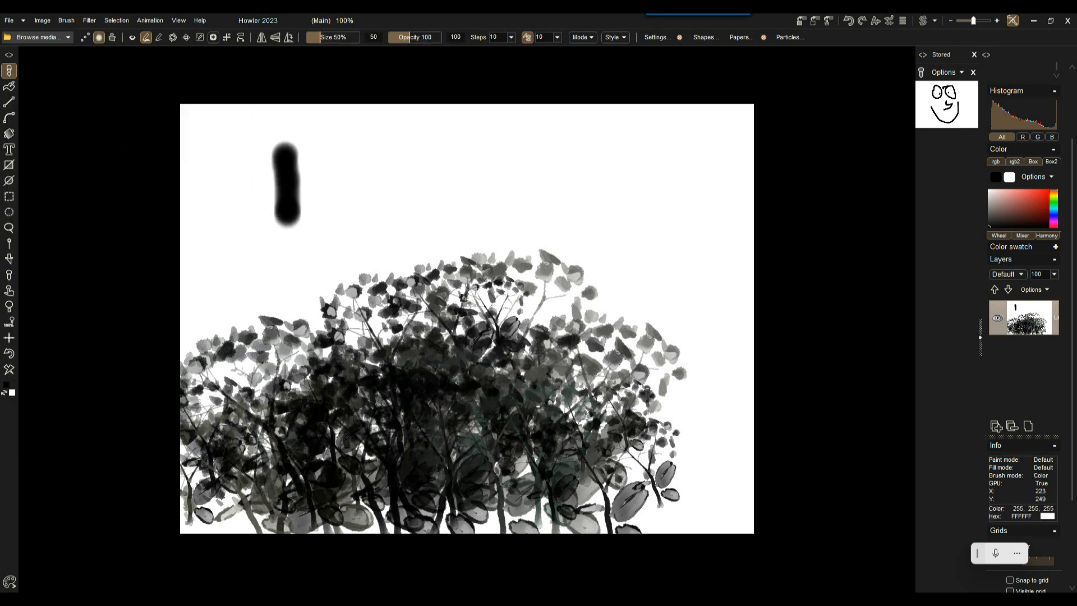
{"action": "left_click", "coordinate": [9, 370]}
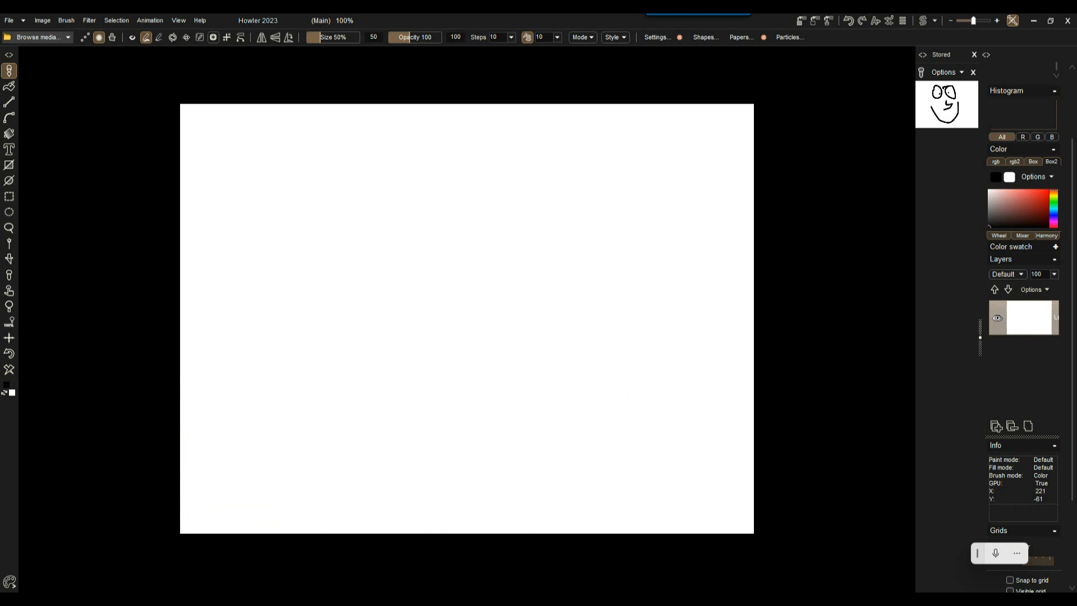
Step: Set the brush size to 19% and write the digits 1, 2 and 3 in a row across the canvas
{"action": "left_click_drag", "start_coordinate": [327, 38], "coordinate": [349, 38]}
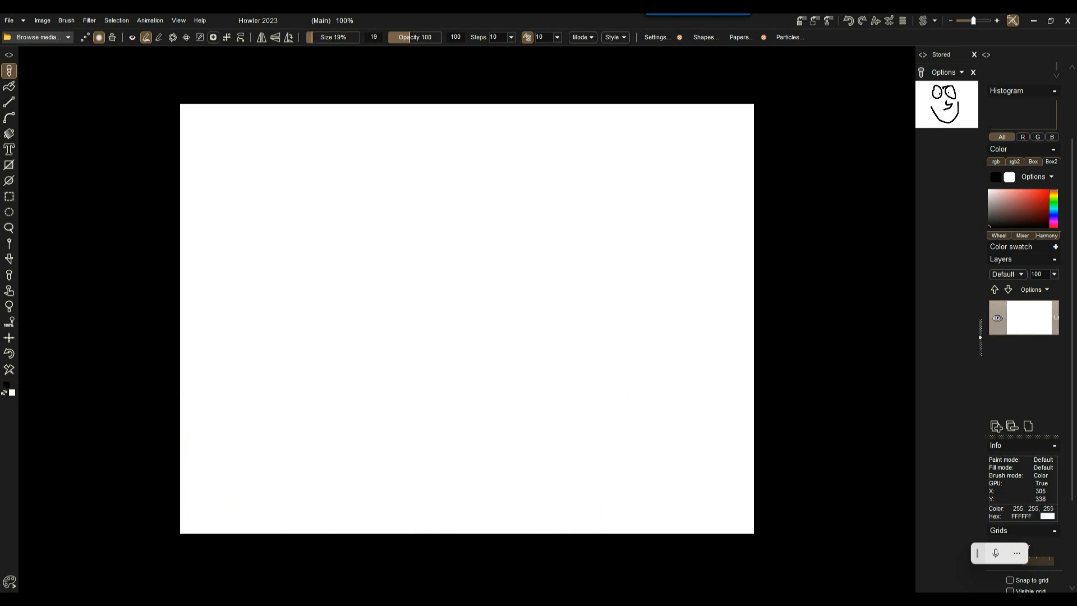
{"action": "left_click_drag", "start_coordinate": [269, 247], "coordinate": [270, 325]}
{"action": "mouse_move", "coordinate": [366, 257]}
{"action": "left_mouse_down"}
{"action": "mouse_move", "coordinate": [385, 300]}
{"action": "mouse_move", "coordinate": [422, 320]}
{"action": "left_mouse_up"}
{"action": "mouse_move", "coordinate": [463, 243]}
{"action": "left_mouse_down"}
{"action": "mouse_move", "coordinate": [478, 279]}
{"action": "mouse_move", "coordinate": [508, 297]}
{"action": "mouse_move", "coordinate": [464, 309]}
{"action": "left_mouse_up"}
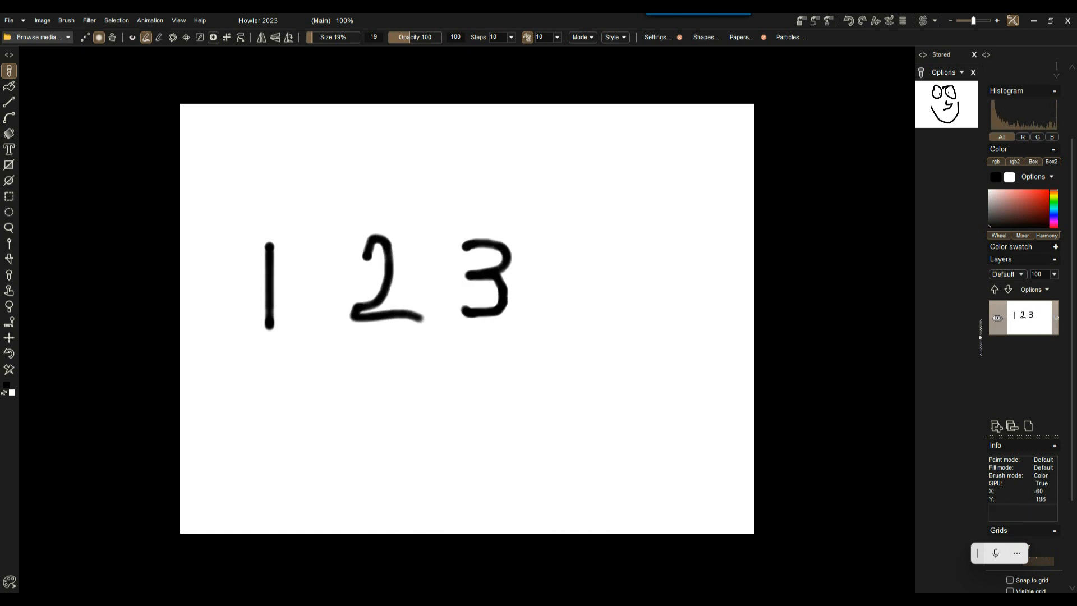
Step: Paint tally strokes beneath the digits: one under the 1, two under the 2 and three under the 3
{"action": "left_click_drag", "start_coordinate": [278, 396], "coordinate": [278, 492]}
{"action": "mouse_move", "coordinate": [373, 398]}
{"action": "left_mouse_down"}
{"action": "mouse_move", "coordinate": [377, 514]}
{"action": "mouse_move", "coordinate": [396, 469]}
{"action": "mouse_move", "coordinate": [402, 506]}
{"action": "left_mouse_up"}
{"action": "left_click_drag", "start_coordinate": [468, 406], "coordinate": [492, 492]}
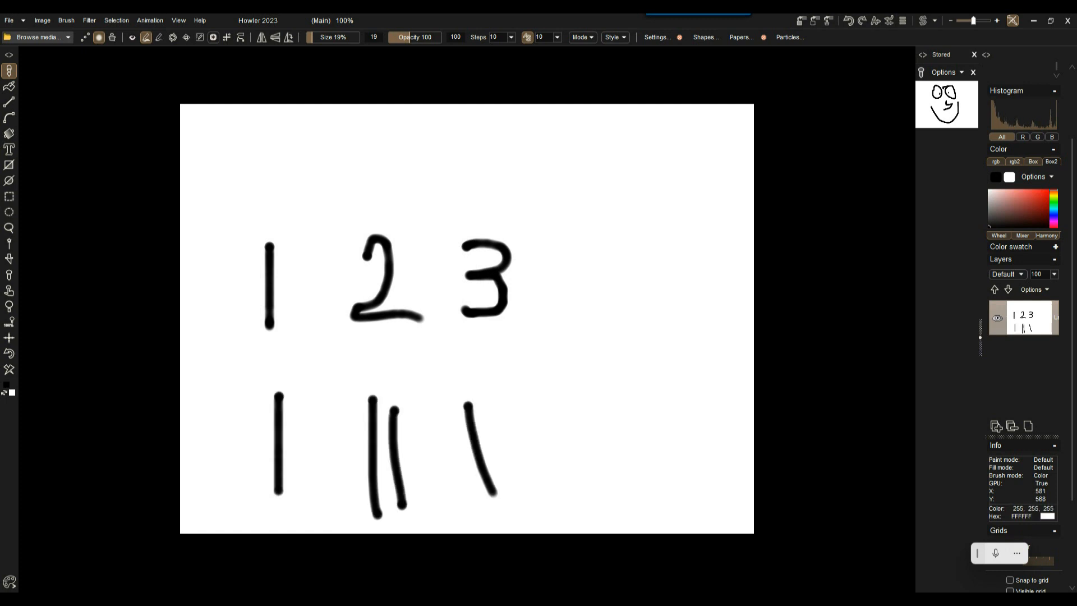
{"action": "left_click_drag", "start_coordinate": [506, 423], "coordinate": [526, 513]}
{"action": "left_click_drag", "start_coordinate": [540, 439], "coordinate": [544, 510]}
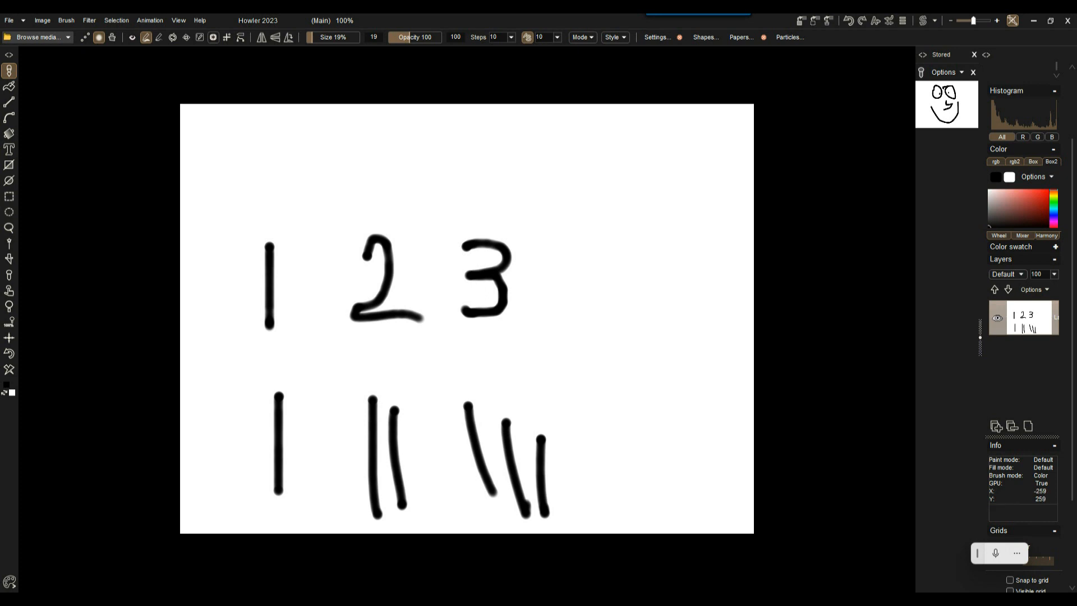
Step: Select a rectangle around the handwritten 1 and copy the selected area as a brush
{"action": "left_click", "coordinate": [9, 196]}
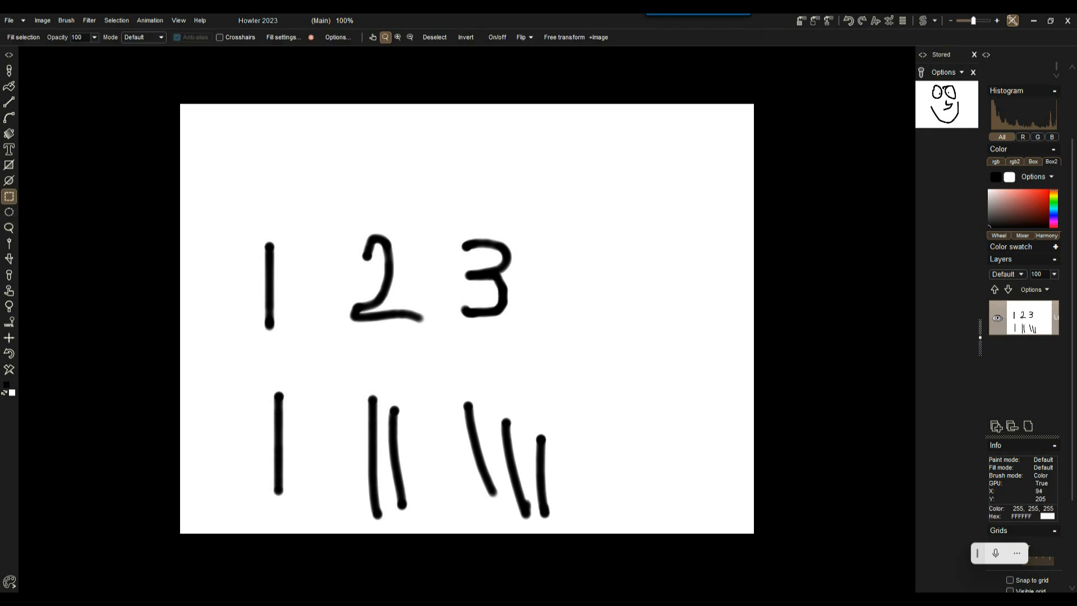
{"action": "left_click_drag", "start_coordinate": [224, 224], "coordinate": [318, 349]}
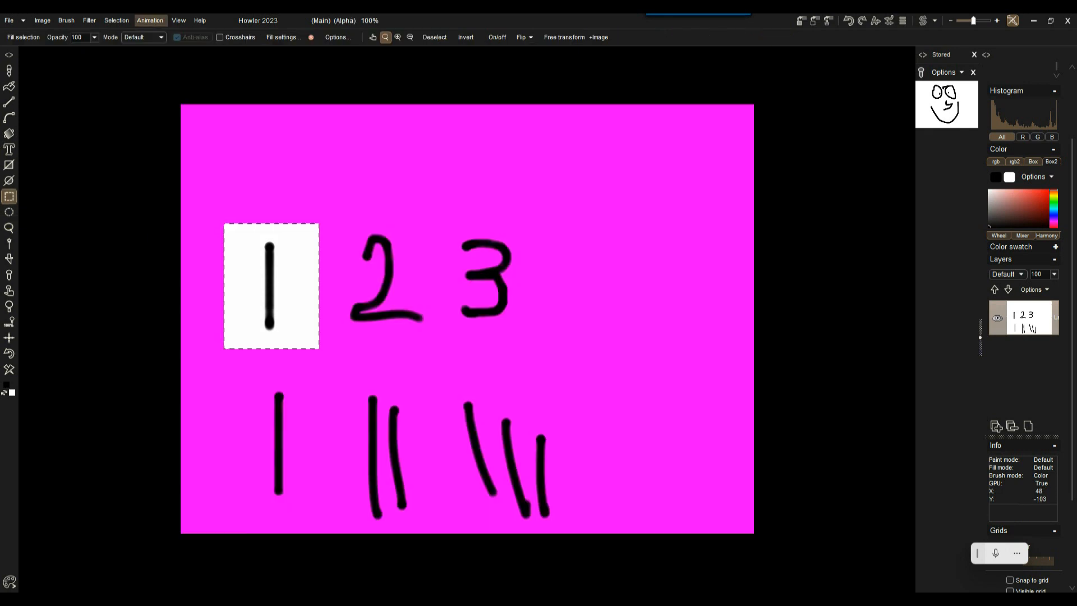
{"action": "left_click", "coordinate": [67, 20]}
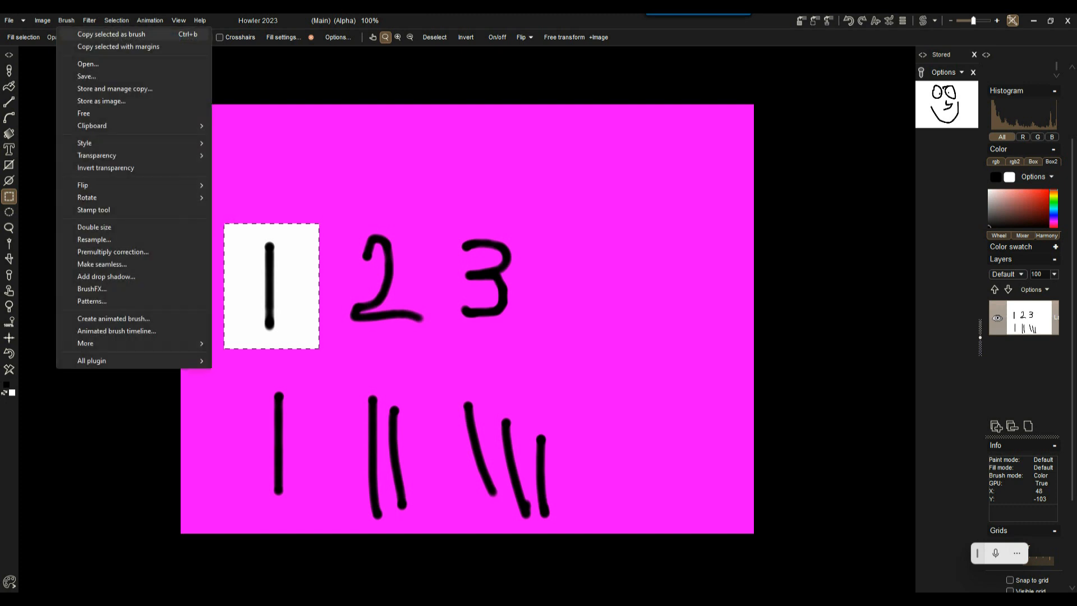
{"action": "left_click", "coordinate": [111, 35]}
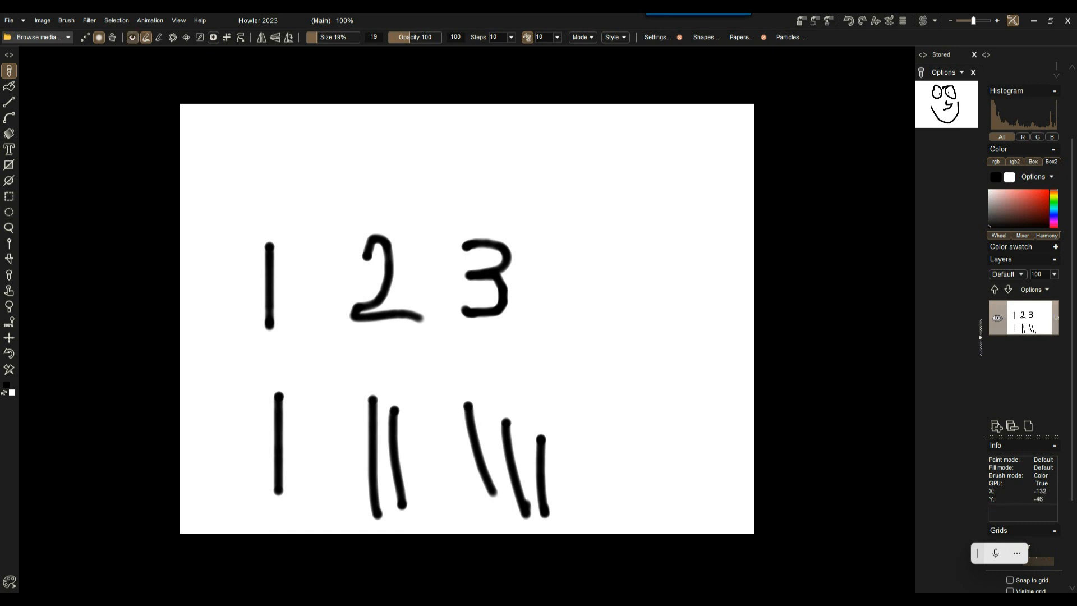
Step: Set the custom brush to 100% size and 255 opacity, and stamp a copy of the 1 in the canvas's upper right area
{"action": "left_click_drag", "start_coordinate": [339, 37], "coordinate": [361, 37]}
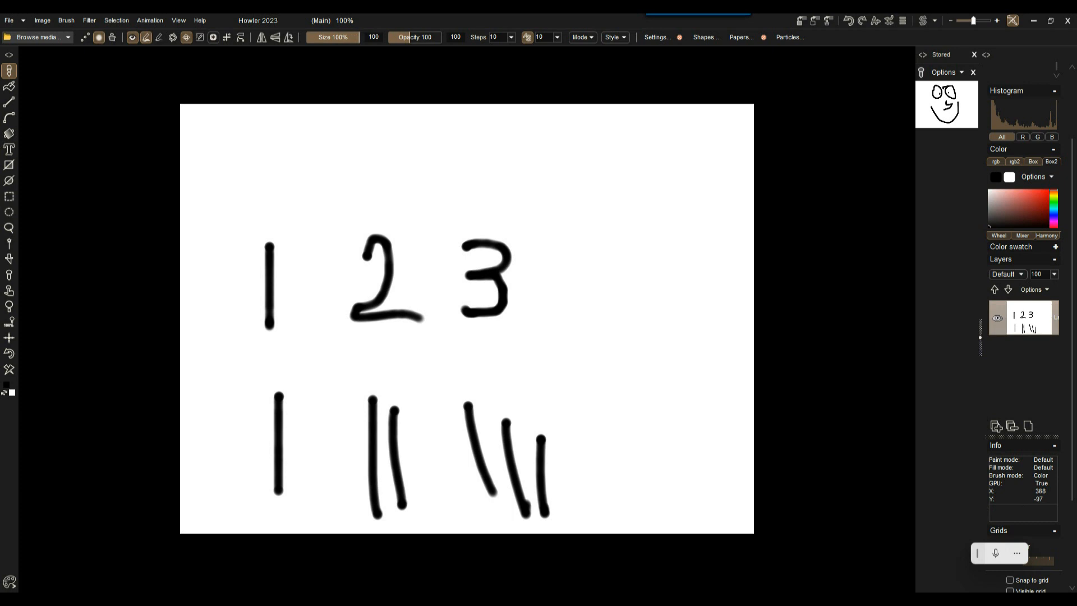
{"action": "mouse_move", "coordinate": [410, 37]}
{"action": "left_mouse_down"}
{"action": "mouse_move", "coordinate": [395, 37]}
{"action": "mouse_move", "coordinate": [443, 37]}
{"action": "left_mouse_up"}
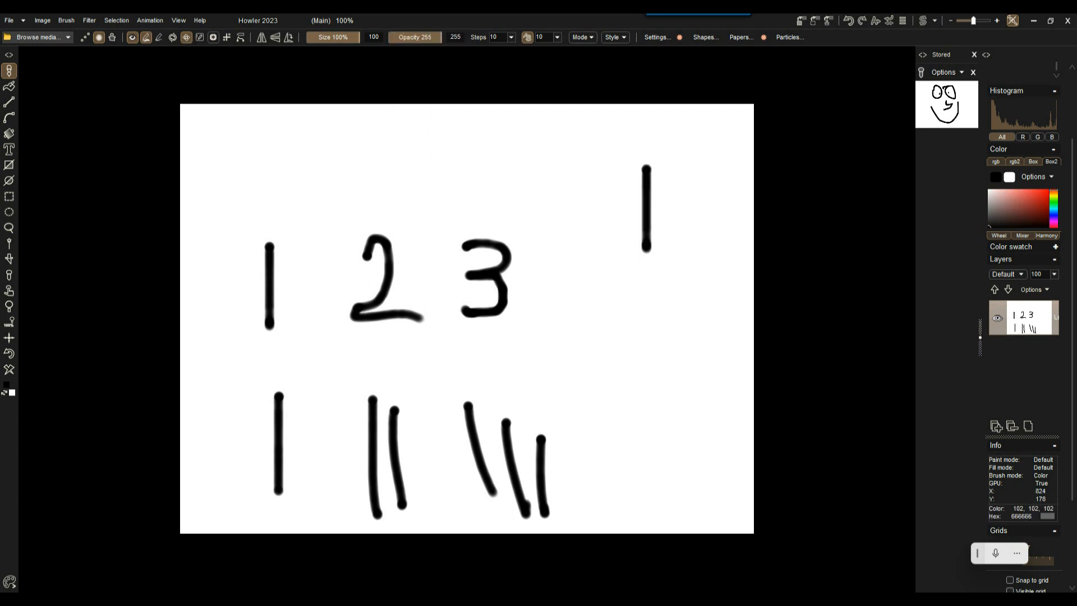
{"action": "left_click", "coordinate": [578, 193]}
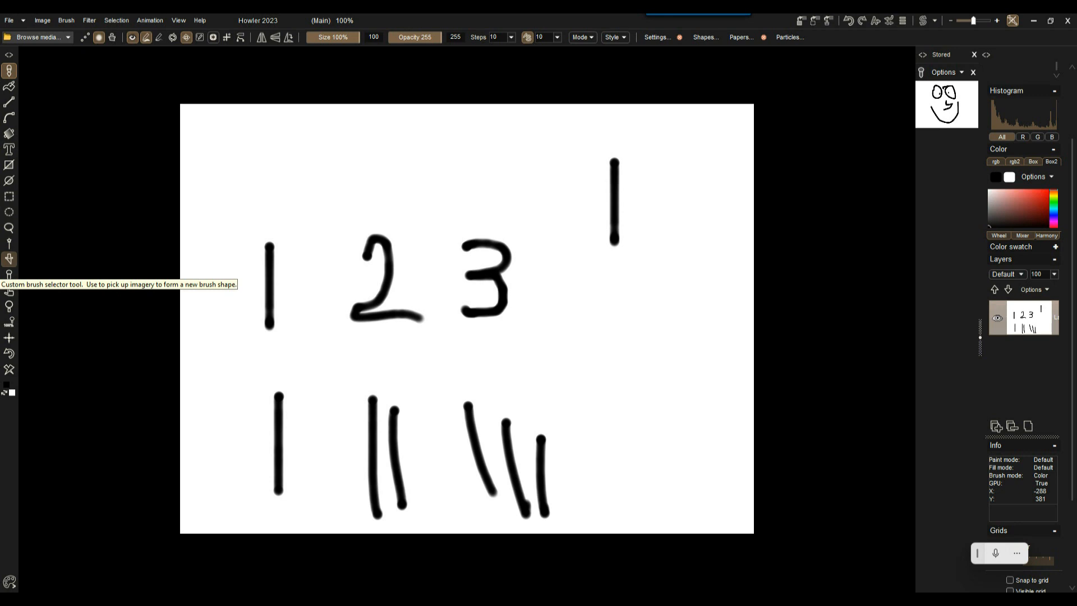
Step: Pick up the handwritten 1 with the custom brush selector tool and adjust the Edge transparency curve in its Brush selector key settings
{"action": "left_click", "coordinate": [9, 259]}
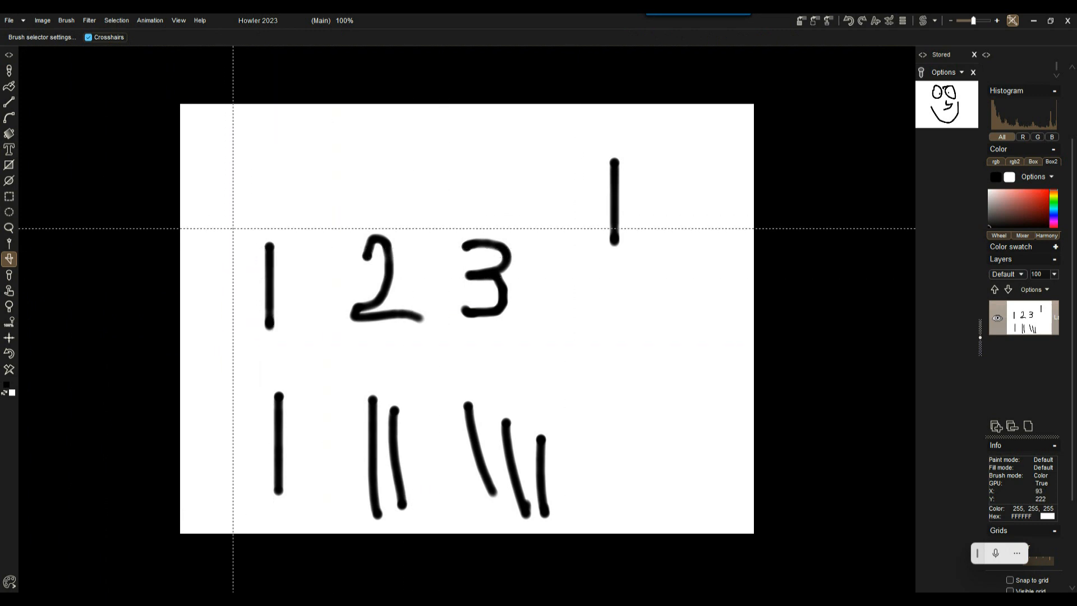
{"action": "left_click_drag", "start_coordinate": [232, 353], "coordinate": [315, 229]}
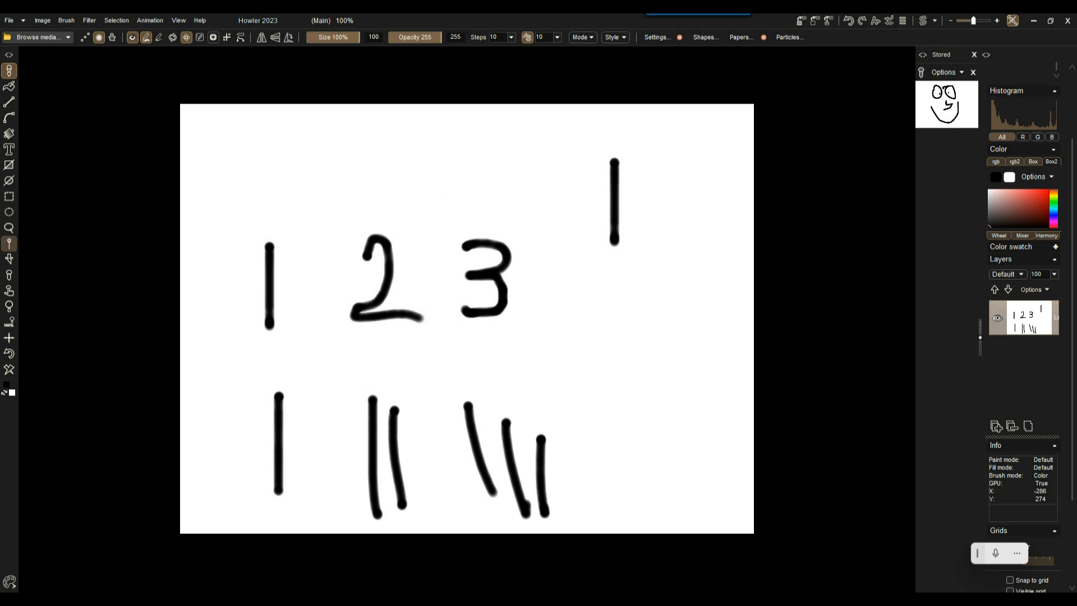
{"action": "left_click", "coordinate": [9, 259]}
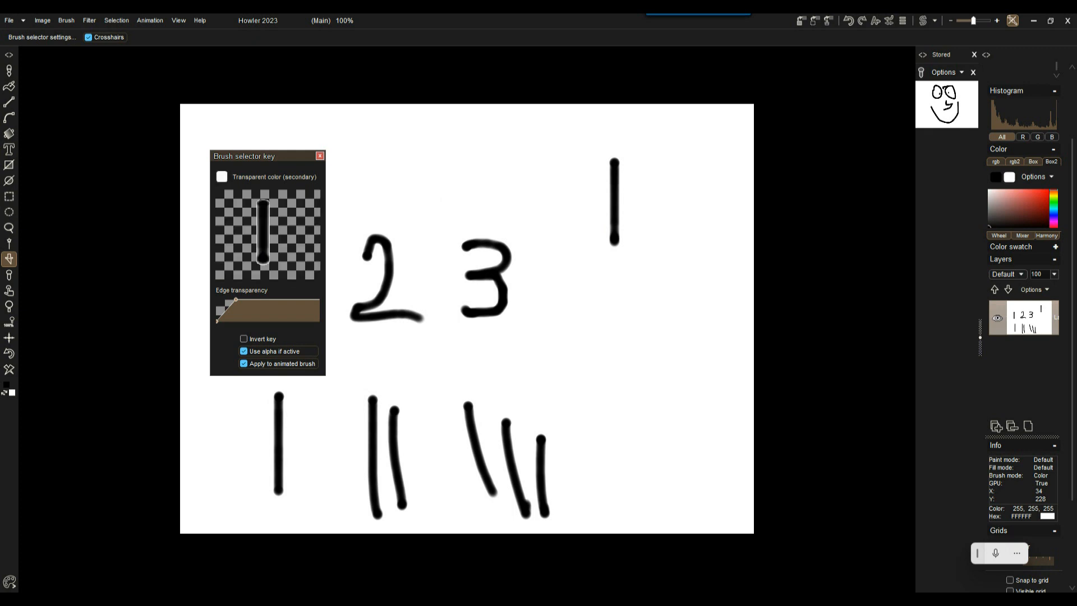
{"action": "left_click_drag", "start_coordinate": [236, 300], "coordinate": [238, 300]}
{"action": "left_click_drag", "start_coordinate": [238, 300], "coordinate": [319, 299]}
{"action": "mouse_move", "coordinate": [251, 300]}
{"action": "left_mouse_down"}
{"action": "mouse_move", "coordinate": [231, 299]}
{"action": "mouse_move", "coordinate": [300, 300]}
{"action": "mouse_move", "coordinate": [271, 300]}
{"action": "left_mouse_up"}
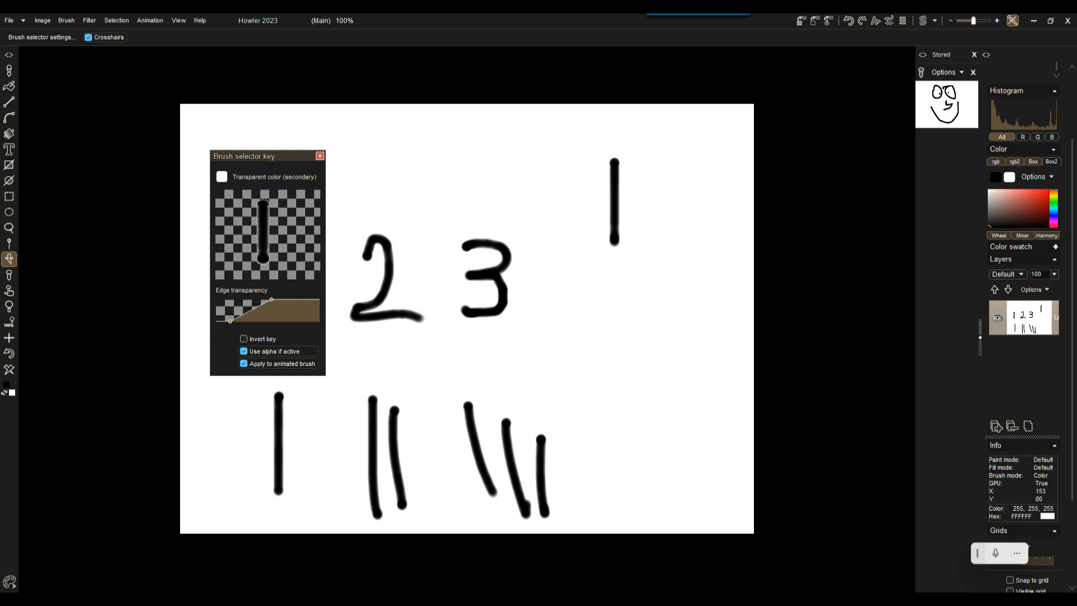
{"action": "left_click_drag", "start_coordinate": [231, 320], "coordinate": [270, 321]}
{"action": "left_click", "coordinate": [320, 156]}
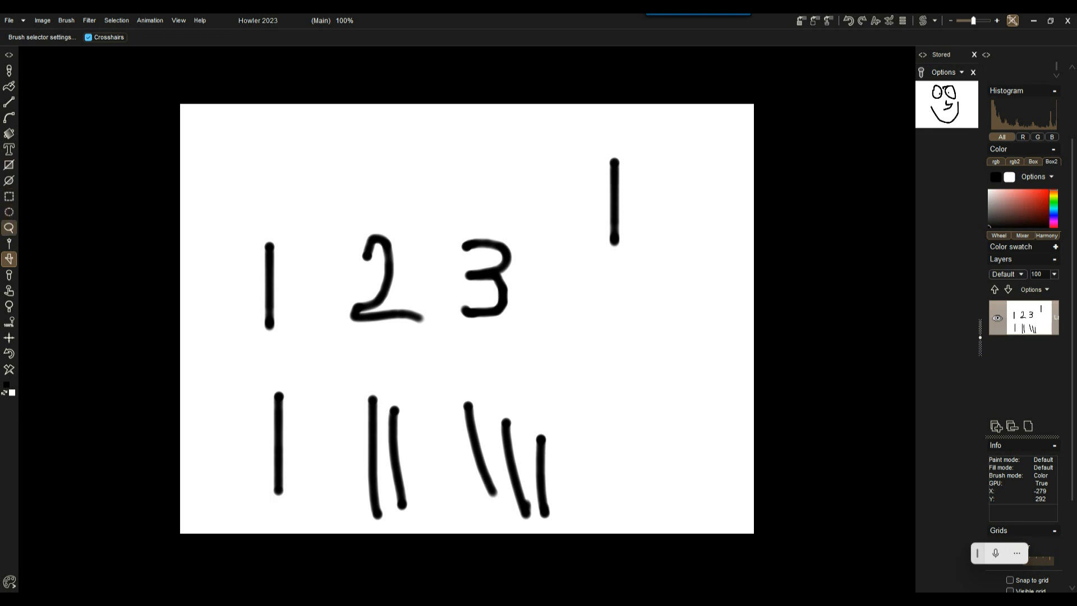
Step: Reselect the original handwritten 1 with a narrower rectangle and copy it as the current brush
{"action": "left_click", "coordinate": [9, 196]}
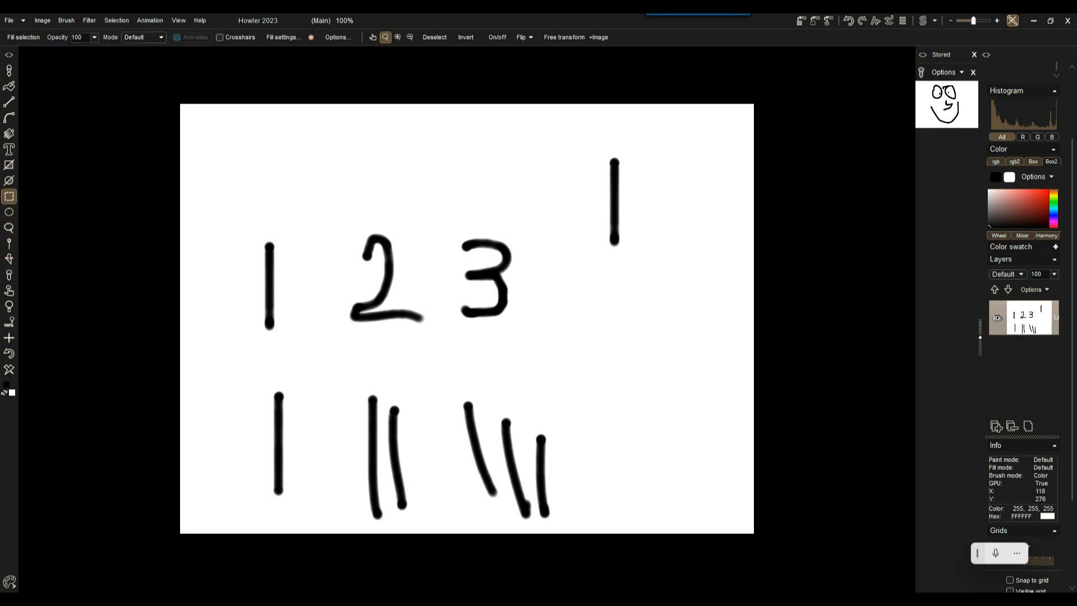
{"action": "mouse_move", "coordinate": [233, 223]}
{"action": "left_mouse_down"}
{"action": "mouse_move", "coordinate": [287, 341]}
{"action": "mouse_move", "coordinate": [303, 352]}
{"action": "left_mouse_up"}
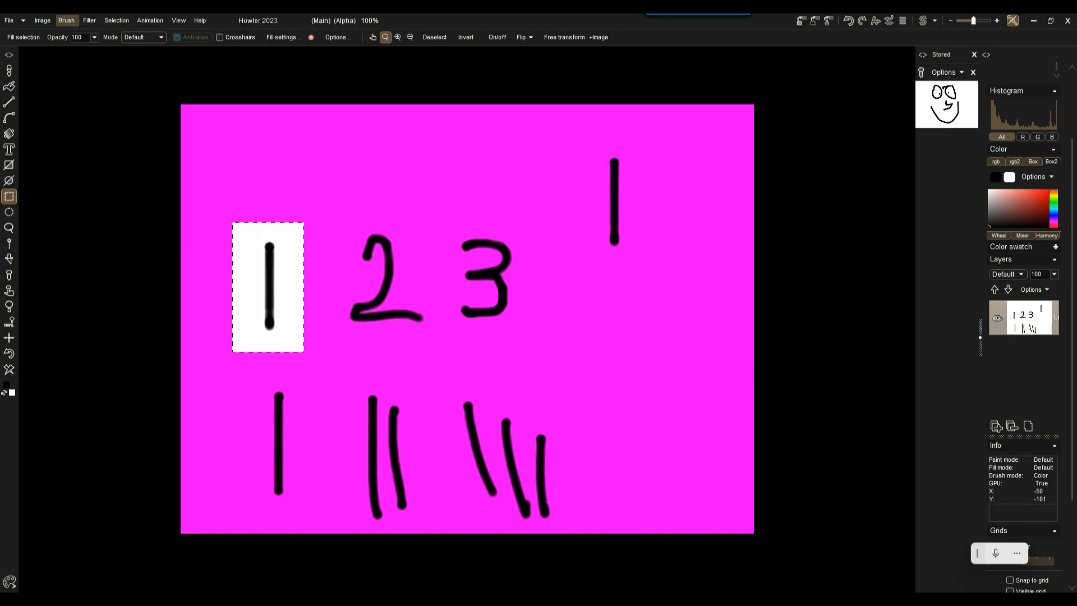
{"action": "left_click", "coordinate": [66, 20]}
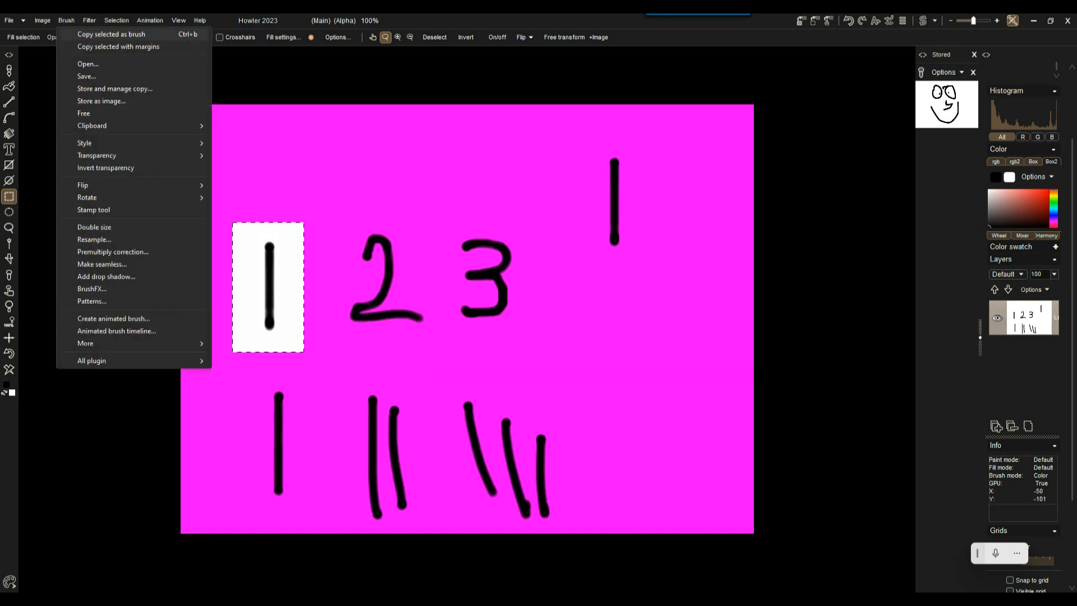
{"action": "left_click", "coordinate": [111, 34]}
Step: Store a managed copy of the digit brush and place the Store brush window beside the canvas, clear of the drawing
{"action": "left_click", "coordinate": [67, 20]}
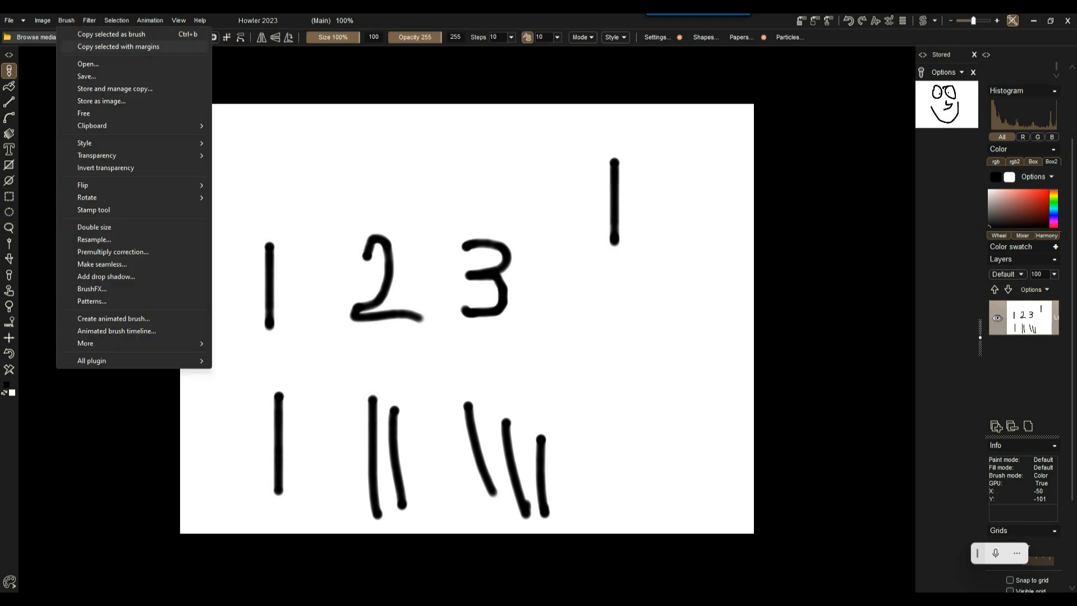
{"action": "left_click", "coordinate": [115, 88]}
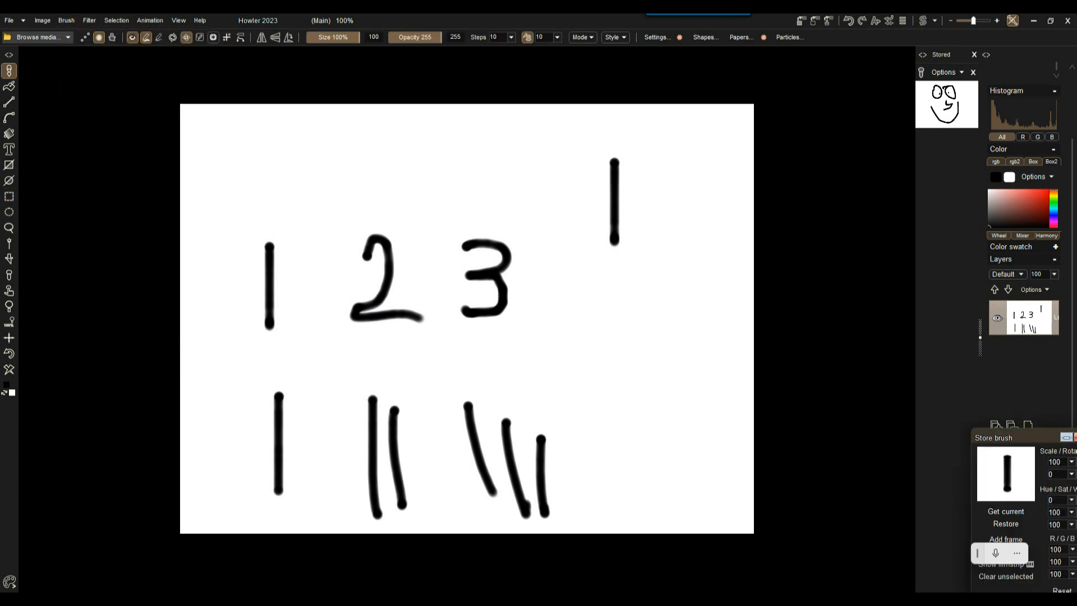
{"action": "mouse_move", "coordinate": [999, 438]}
{"action": "left_mouse_down"}
{"action": "mouse_move", "coordinate": [309, 113]}
{"action": "mouse_move", "coordinate": [37, 61]}
{"action": "mouse_move", "coordinate": [69, 65]}
{"action": "left_mouse_up"}
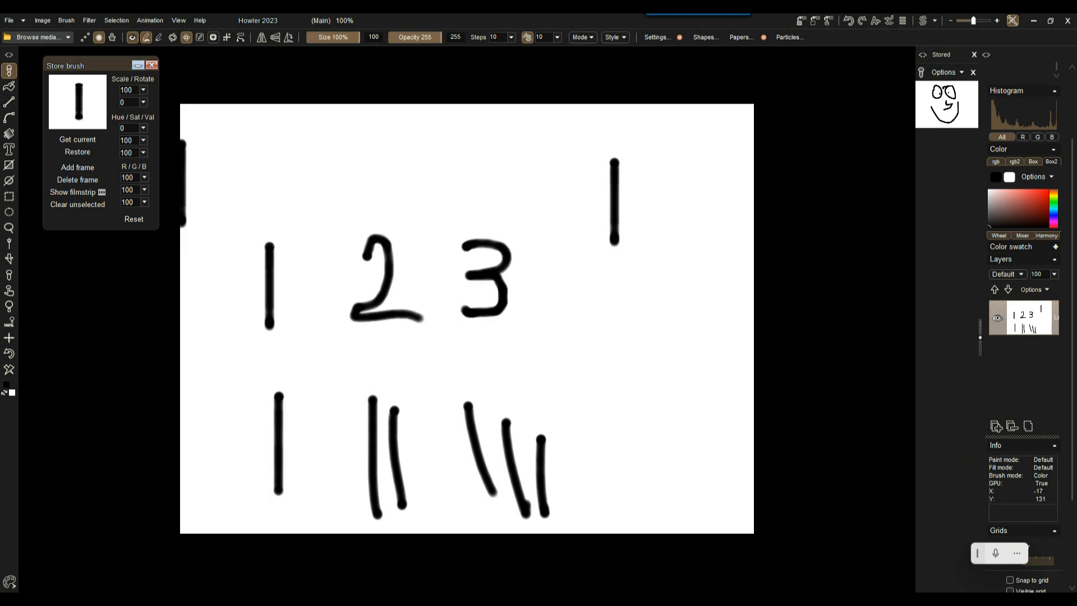
{"action": "mouse_move", "coordinate": [93, 65]}
{"action": "left_mouse_down"}
{"action": "mouse_move", "coordinate": [81, 81]}
{"action": "mouse_move", "coordinate": [81, 72]}
{"action": "left_mouse_up"}
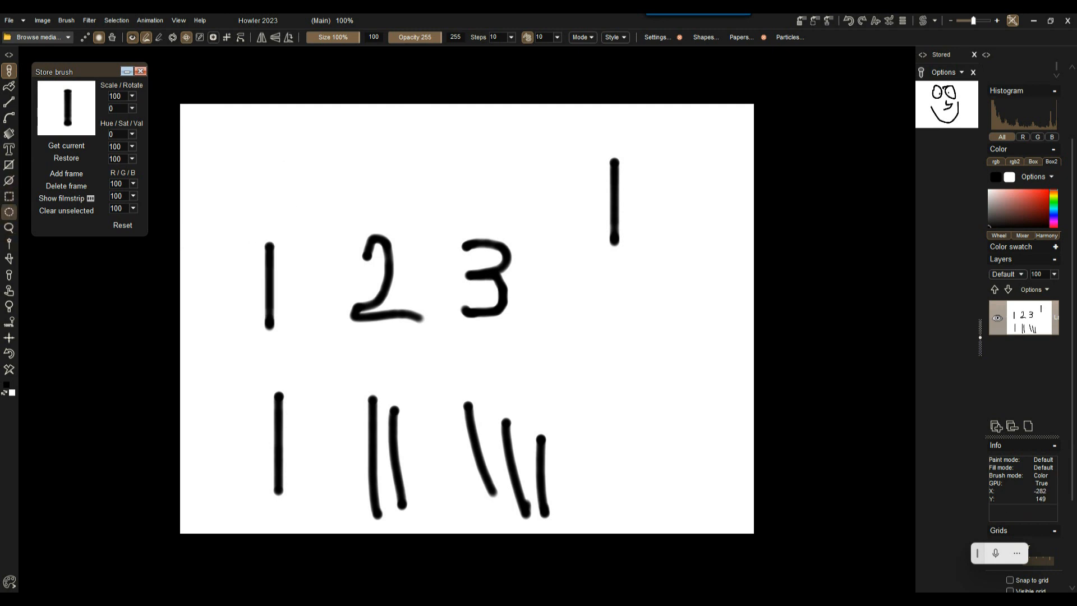
Step: Select the handwritten 2 with a rectangle and copy the selection as the current brush
{"action": "left_click", "coordinate": [9, 196]}
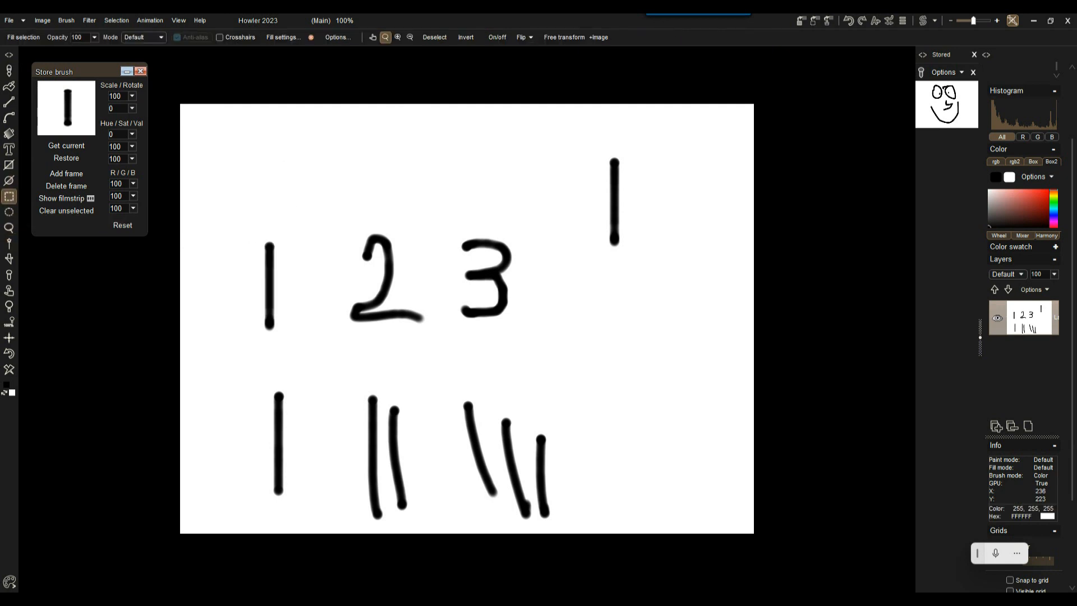
{"action": "left_click_drag", "start_coordinate": [329, 221], "coordinate": [443, 342]}
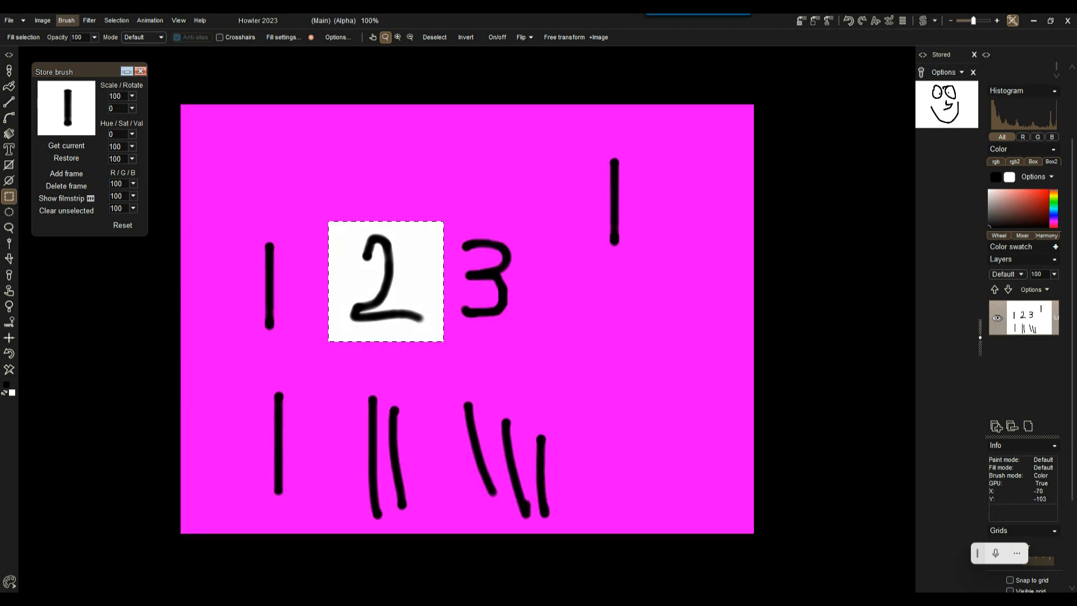
{"action": "left_click", "coordinate": [66, 20]}
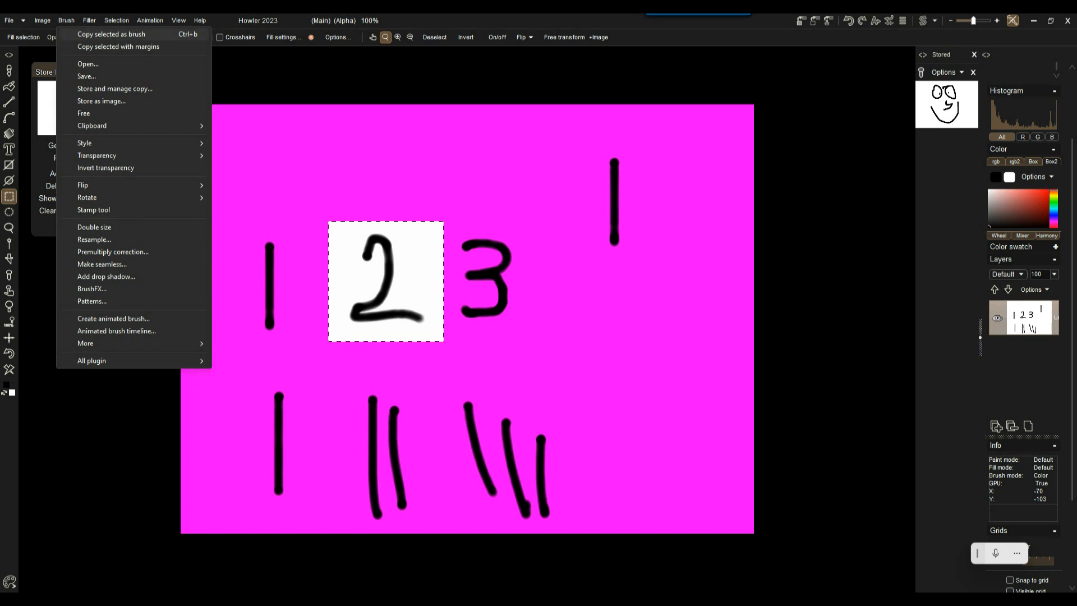
{"action": "left_click", "coordinate": [112, 34]}
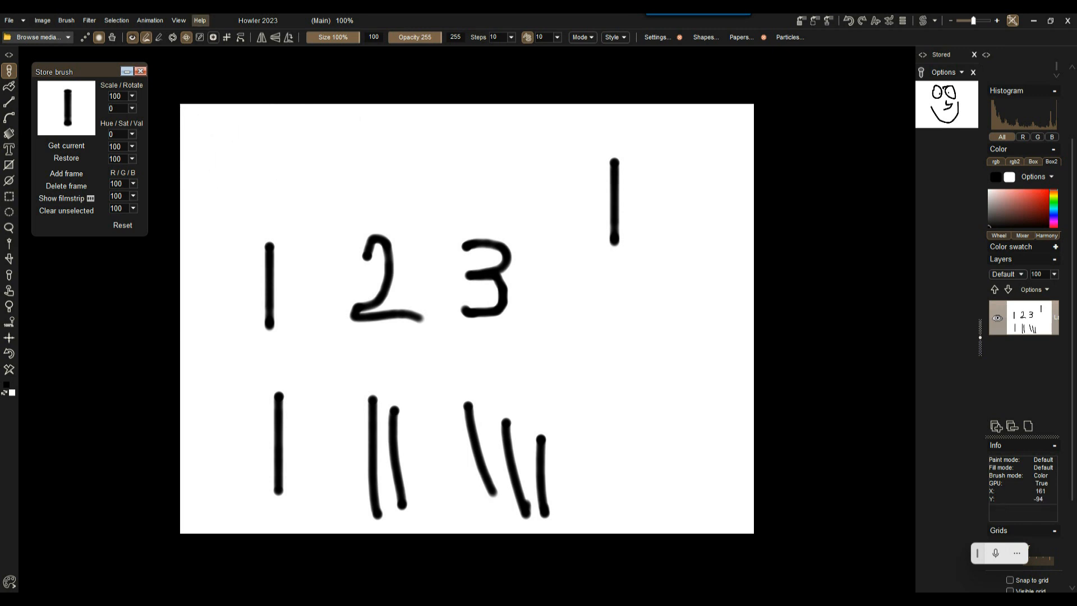
Step: Consult the keyboard shortcut reference for the brush-related commands and close it
{"action": "left_click", "coordinate": [200, 20]}
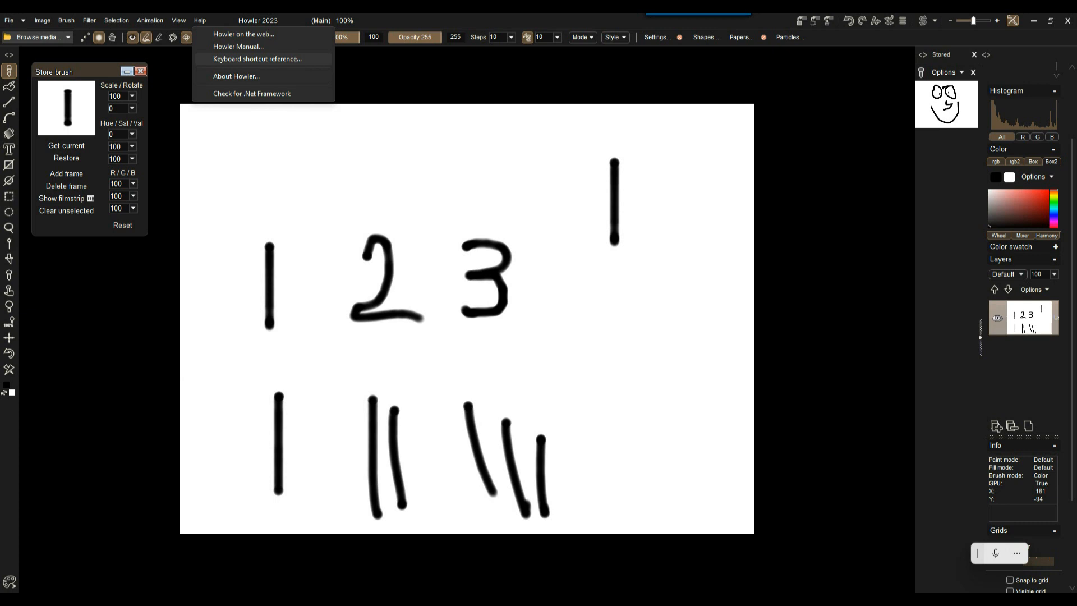
{"action": "left_click", "coordinate": [257, 59]}
{"action": "mouse_move", "coordinate": [269, 37]}
{"action": "left_mouse_down"}
{"action": "mouse_move", "coordinate": [514, 113]}
{"action": "mouse_move", "coordinate": [747, 121]}
{"action": "left_mouse_up"}
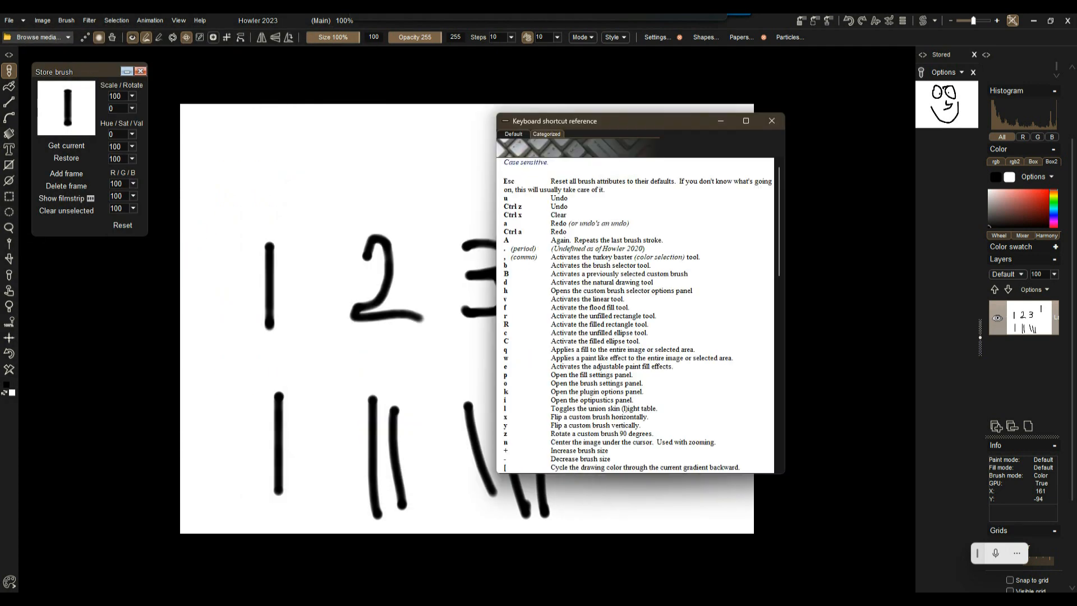
{"action": "left_click", "coordinate": [772, 121]}
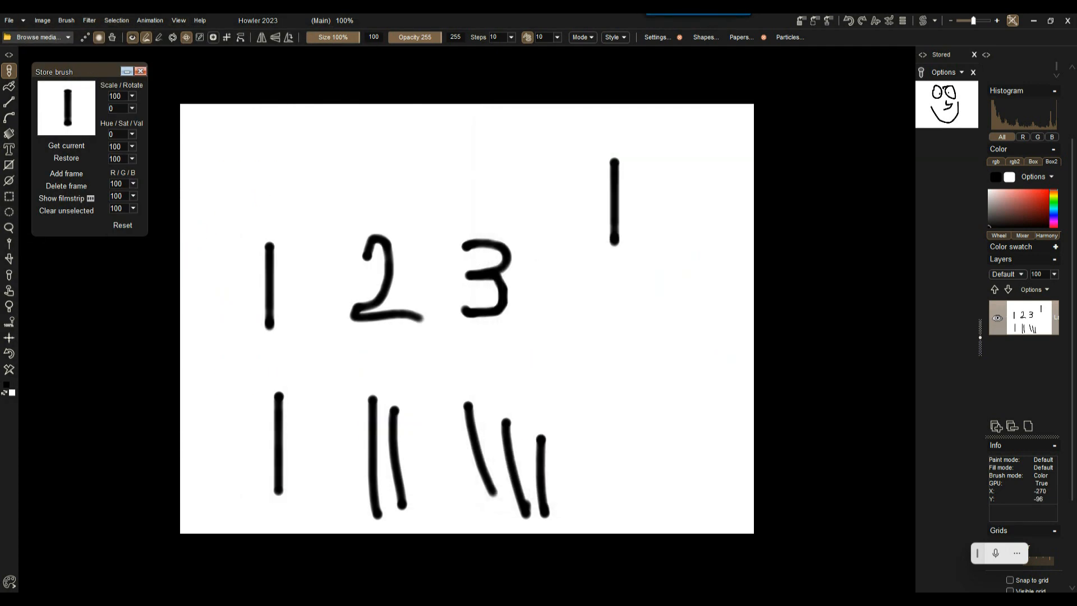
Step: Store a managed copy of the 2 brush and place its Store brush window beside the one holding the 1
{"action": "left_click", "coordinate": [66, 20]}
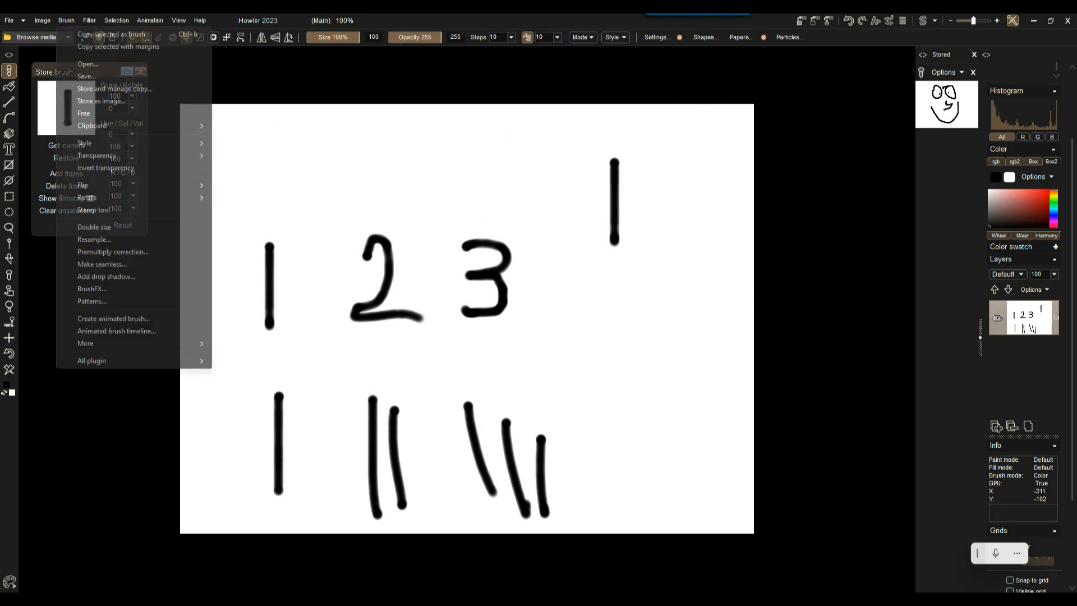
{"action": "left_click", "coordinate": [115, 88]}
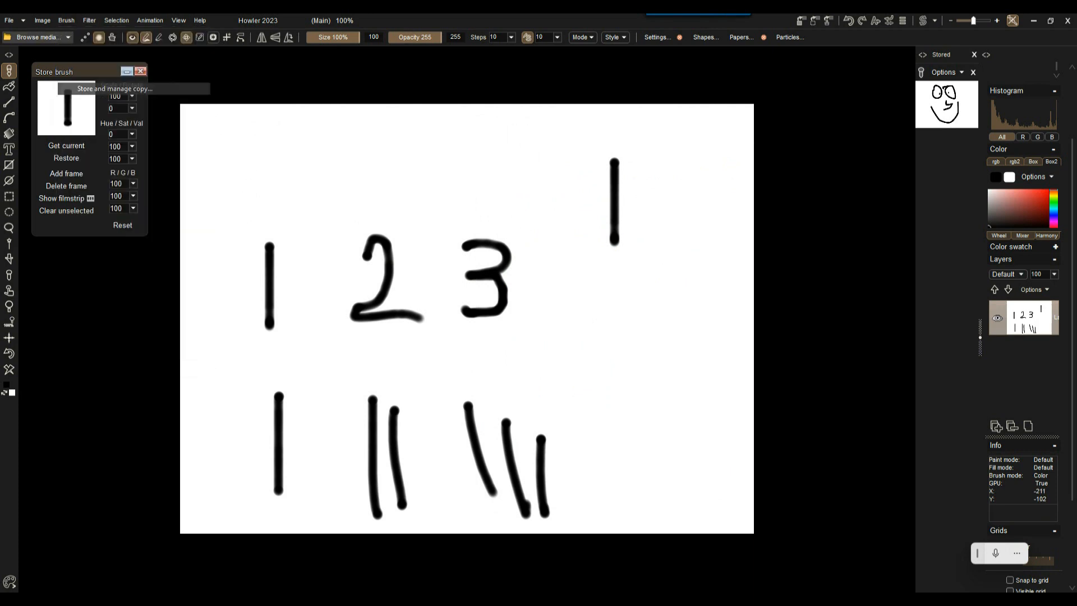
{"action": "left_click_drag", "start_coordinate": [1010, 435], "coordinate": [202, 74]}
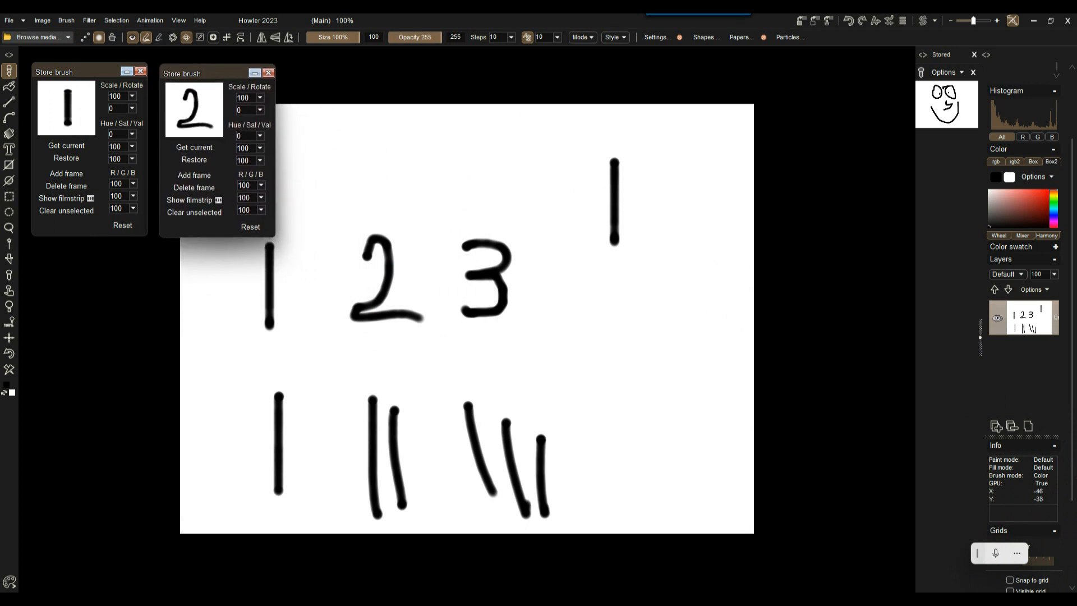
Step: Collapse both Store brush windows to thumbnails and stamp the stored 1 and the stored 2 in the canvas's blank area beside the 3
{"action": "left_click", "coordinate": [127, 72]}
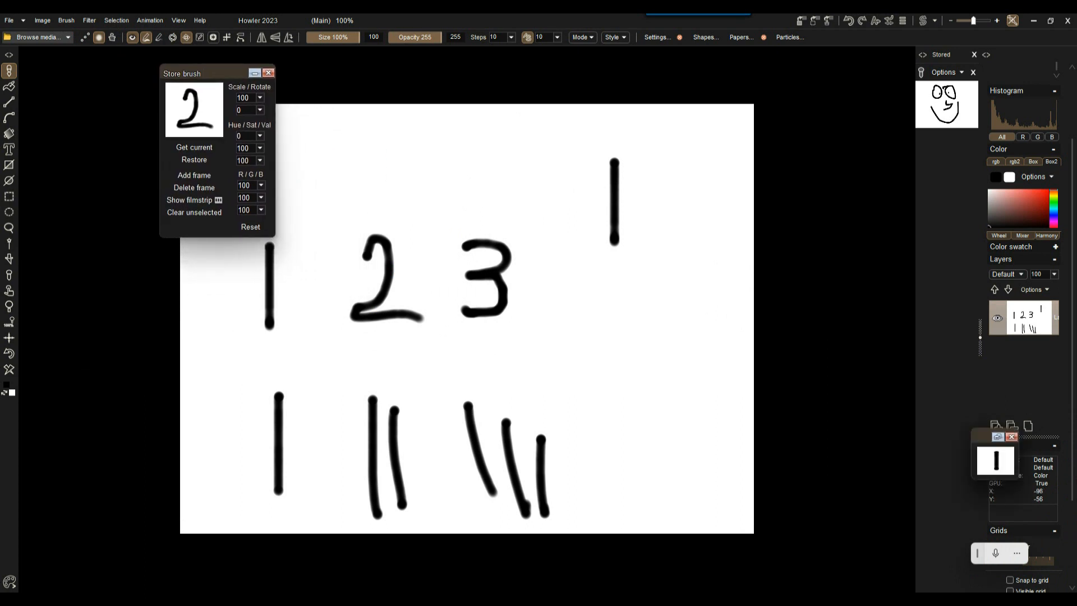
{"action": "left_click", "coordinate": [254, 73]}
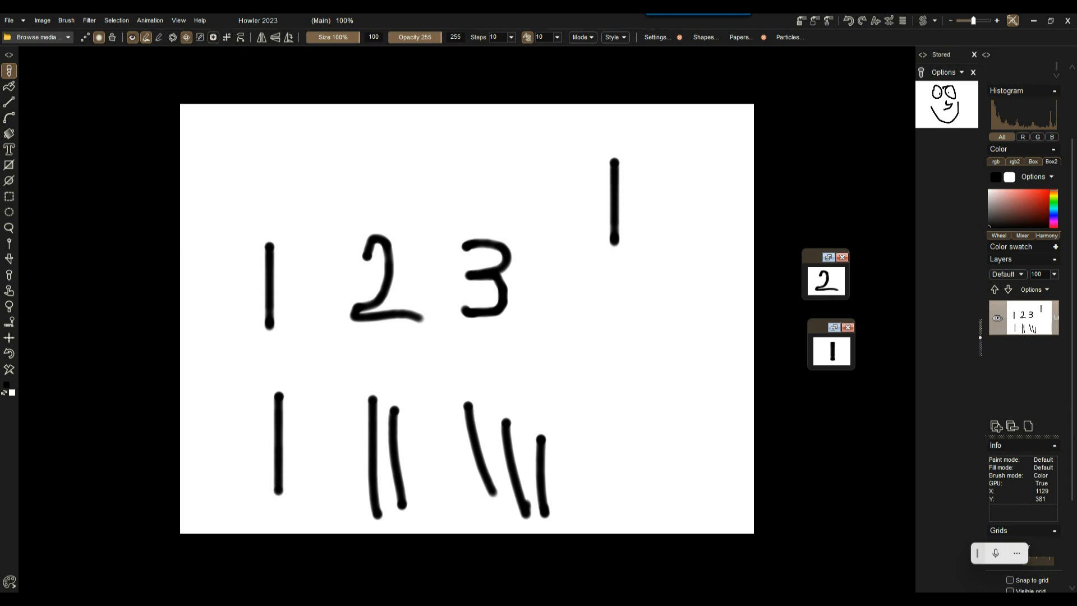
{"action": "left_click", "coordinate": [620, 261]}
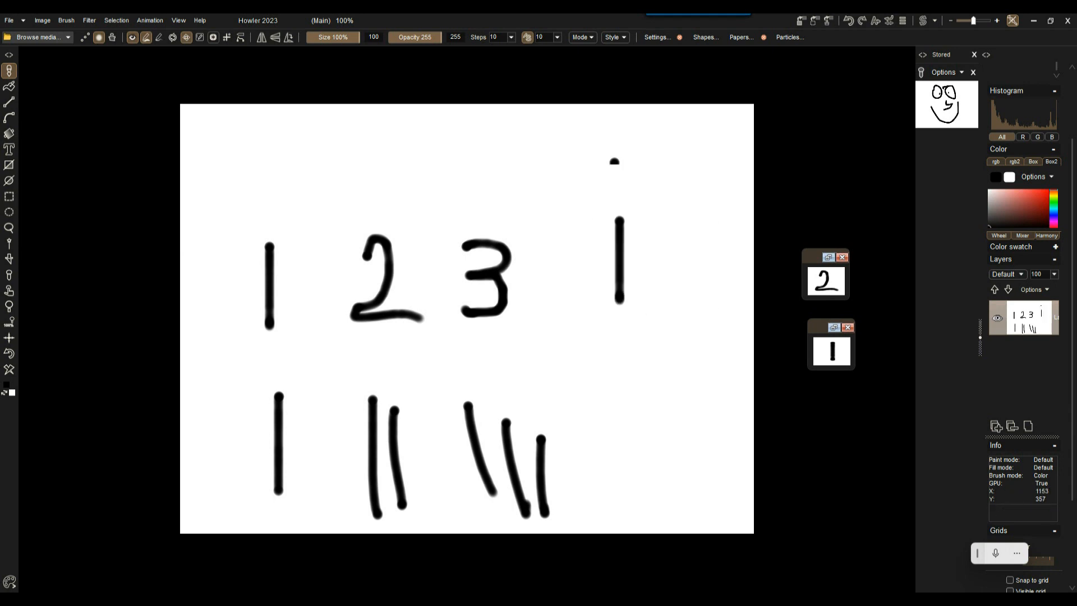
{"action": "left_click", "coordinate": [647, 317]}
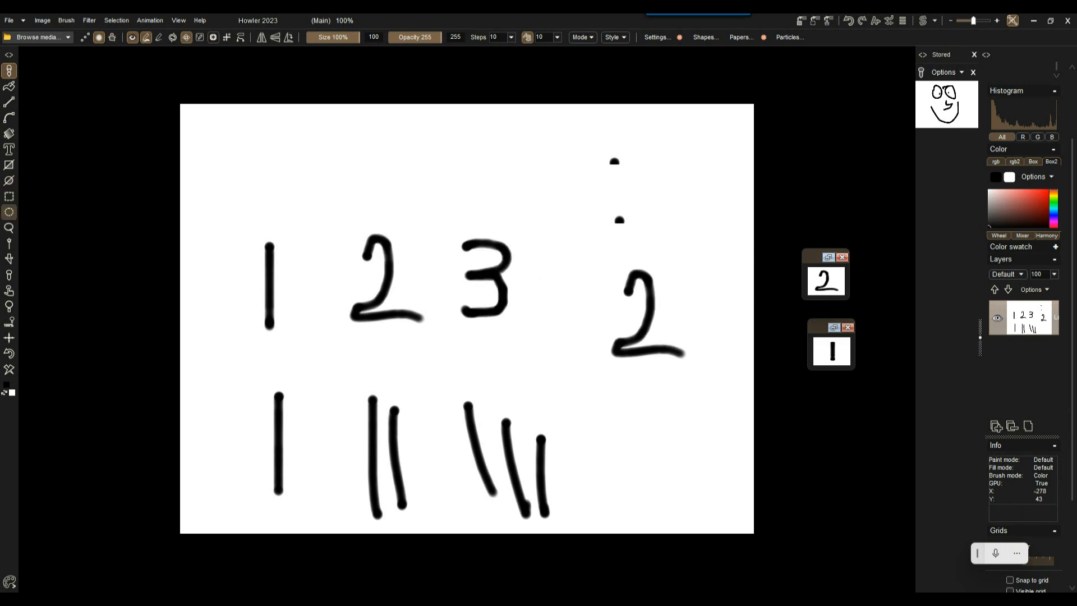
Step: Select the handwritten 3 with an anti-aliased ellipse and copy the selection as the current brush
{"action": "left_click", "coordinate": [9, 212]}
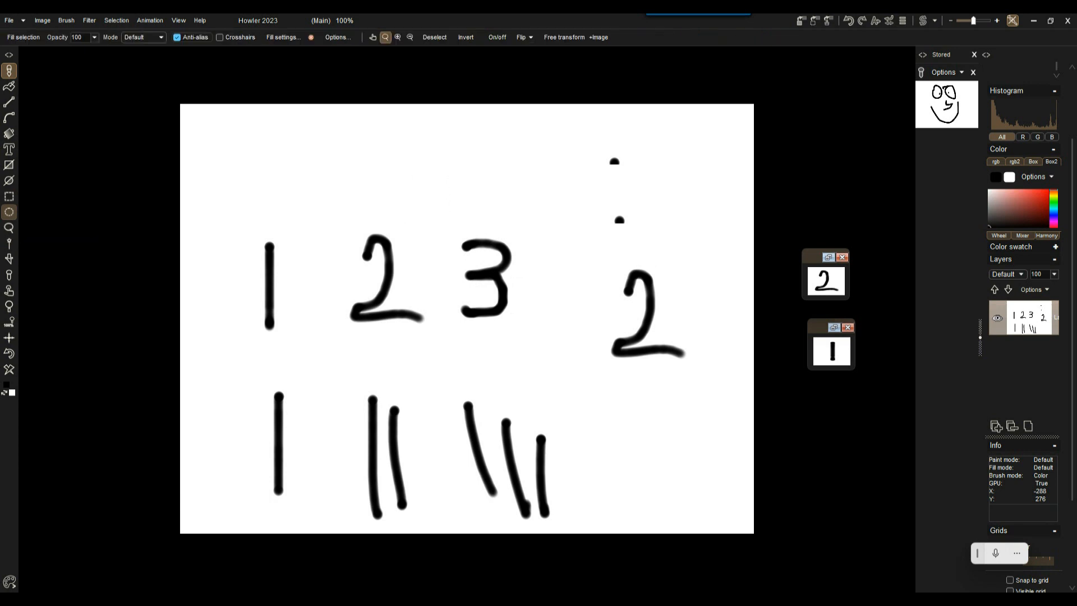
{"action": "left_click_drag", "start_coordinate": [481, 275], "coordinate": [532, 216]}
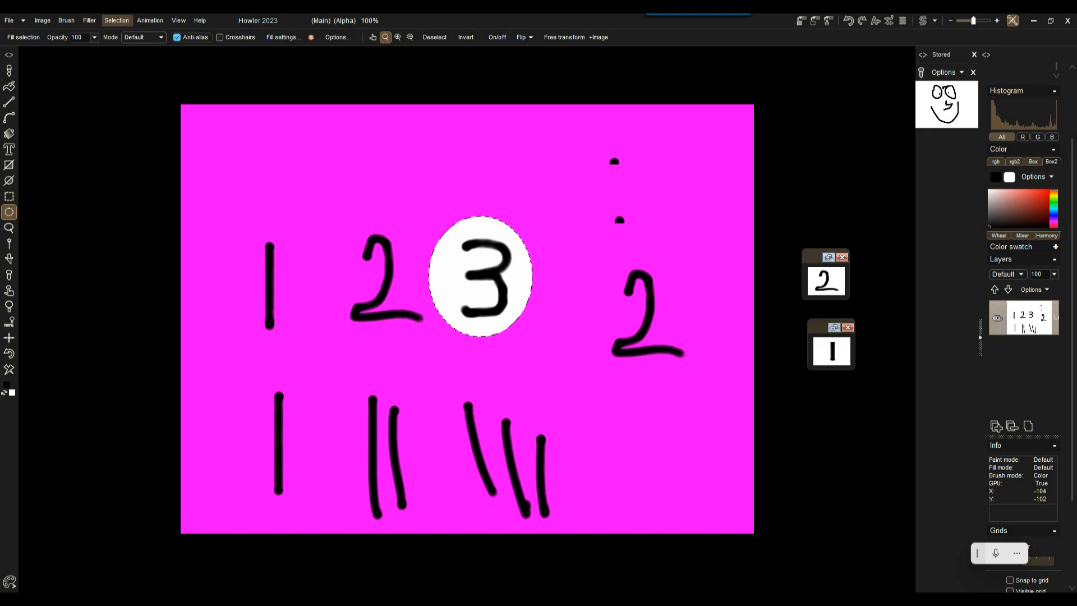
{"action": "left_click", "coordinate": [67, 20]}
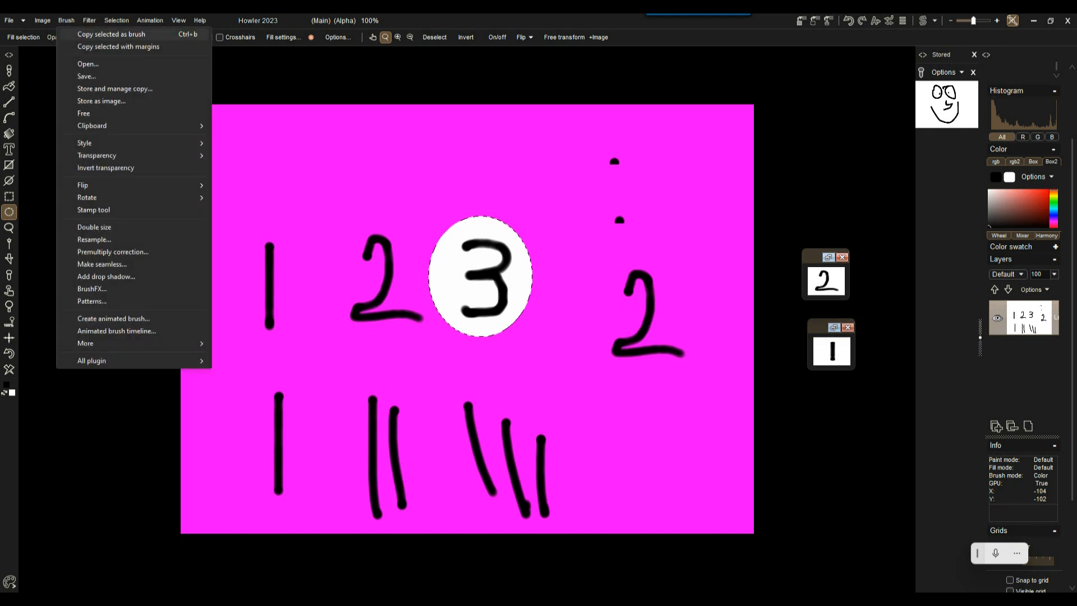
{"action": "left_click", "coordinate": [111, 34]}
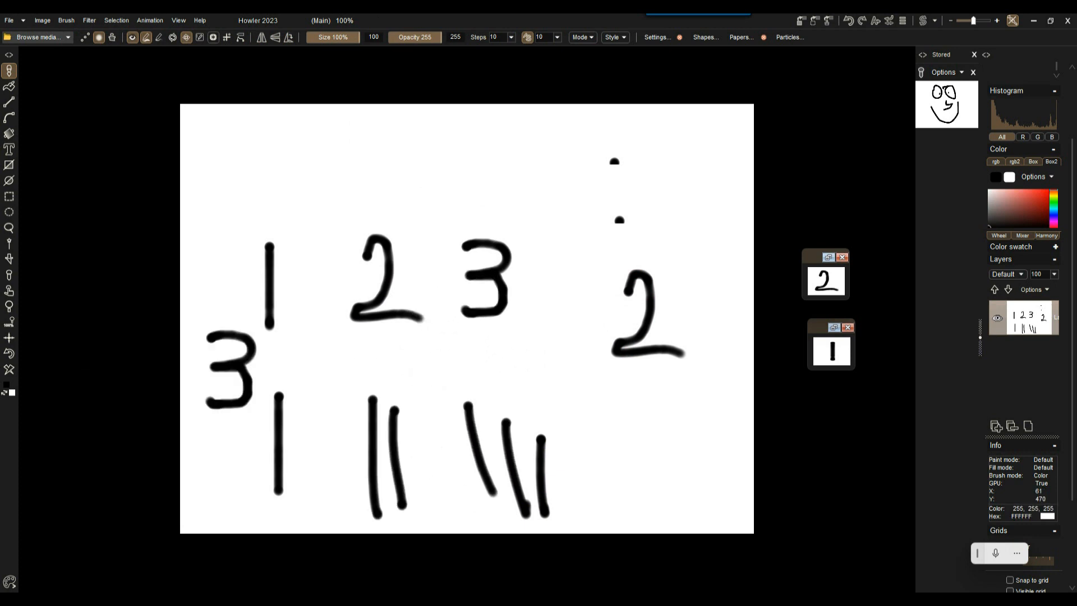
Step: Clear the canvas to black, then store a managed copy of the 3 brush and place its window above the other thumbnails
{"action": "left_click", "coordinate": [9, 369]}
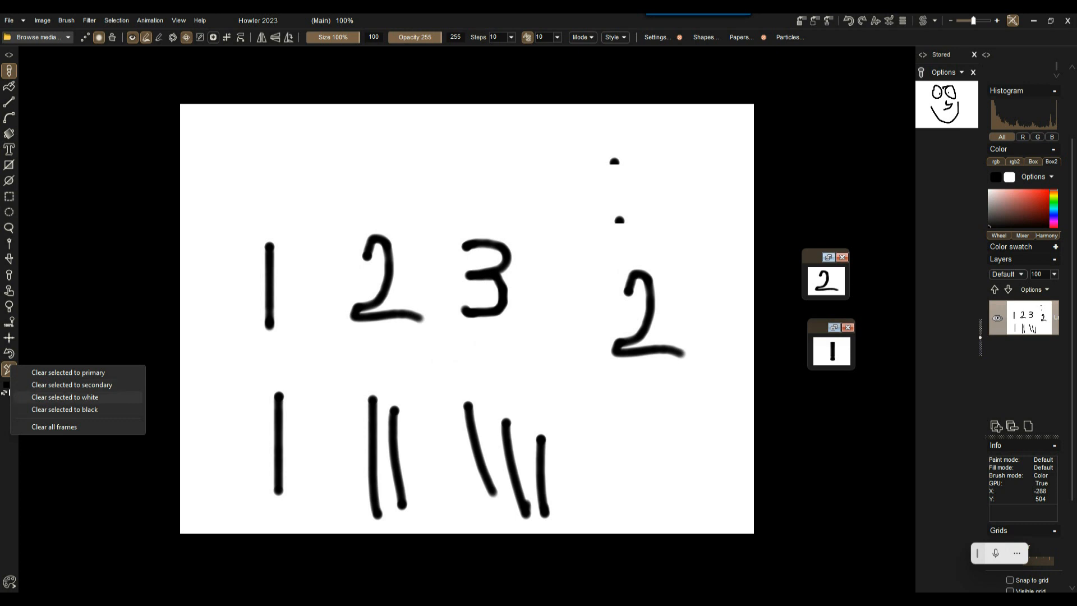
{"action": "left_click", "coordinate": [64, 409]}
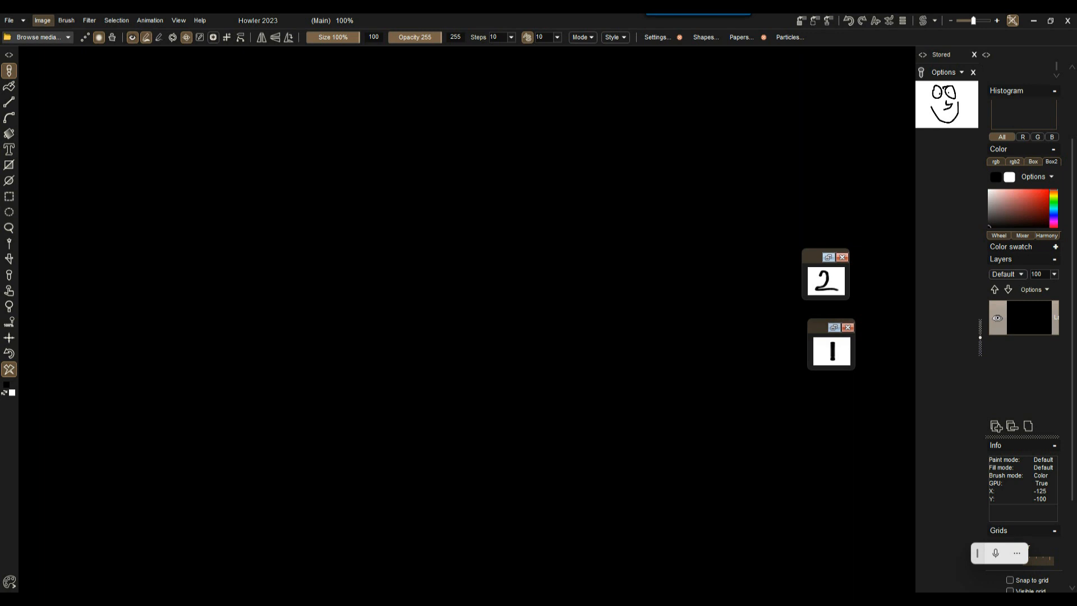
{"action": "left_click", "coordinate": [66, 20]}
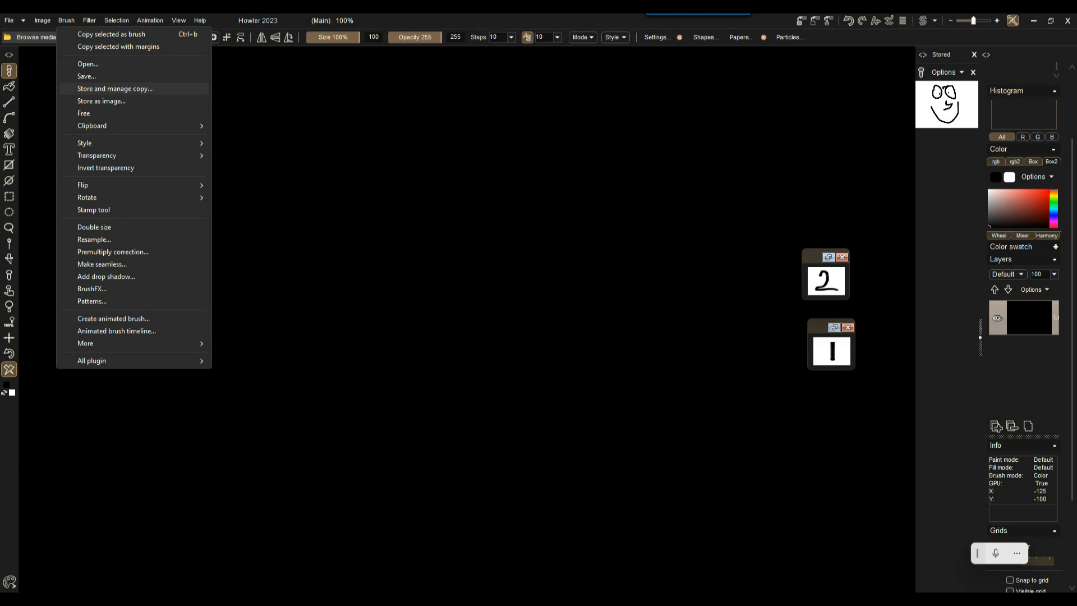
{"action": "left_click", "coordinate": [115, 88]}
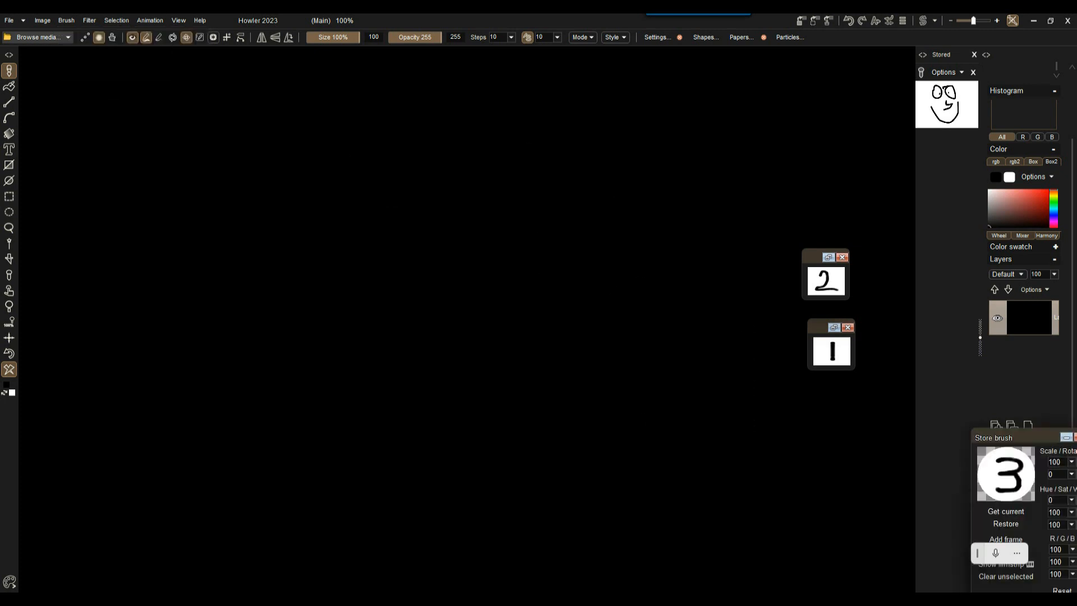
{"action": "left_click_drag", "start_coordinate": [1004, 437], "coordinate": [698, 102]}
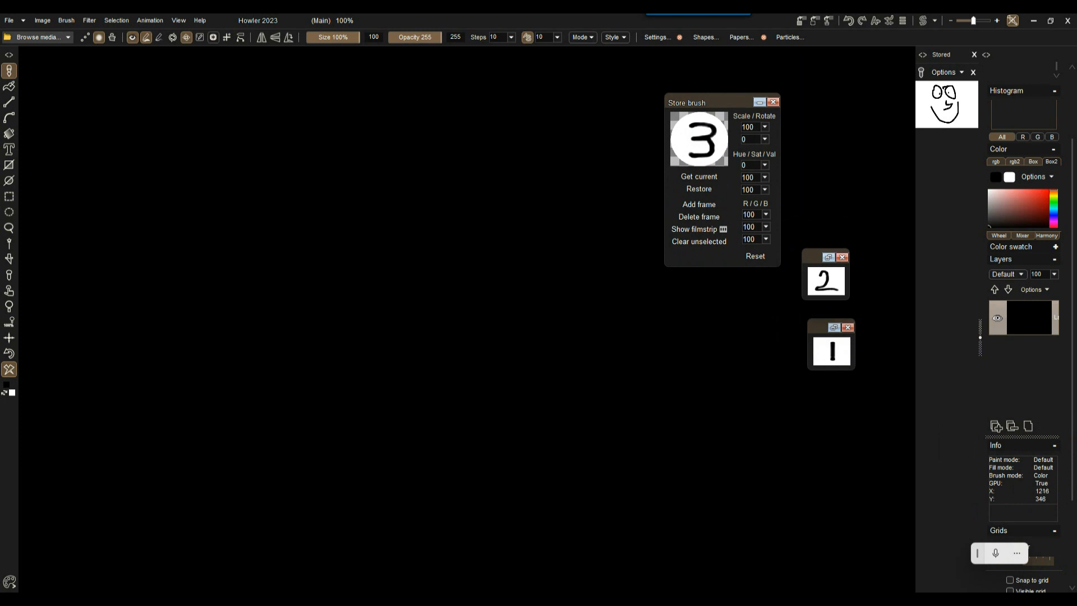
Step: Expand the stored 2 and 1 brush windows and line them up beside the 3 in the order 1, 2, 3
{"action": "left_click", "coordinate": [828, 258]}
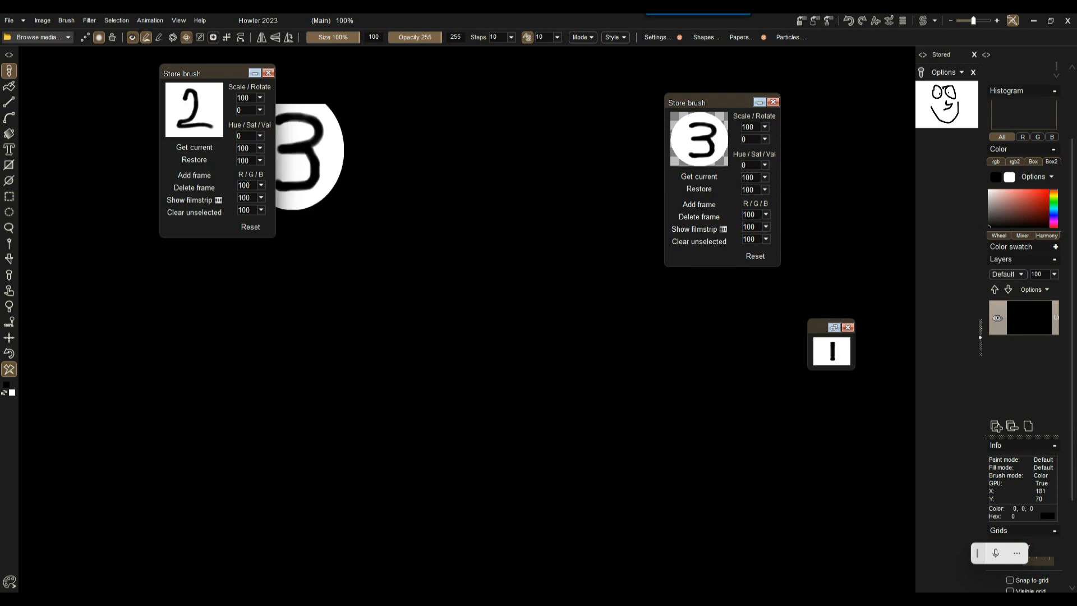
{"action": "left_click_drag", "start_coordinate": [191, 74], "coordinate": [557, 97]}
{"action": "left_click", "coordinate": [835, 327]}
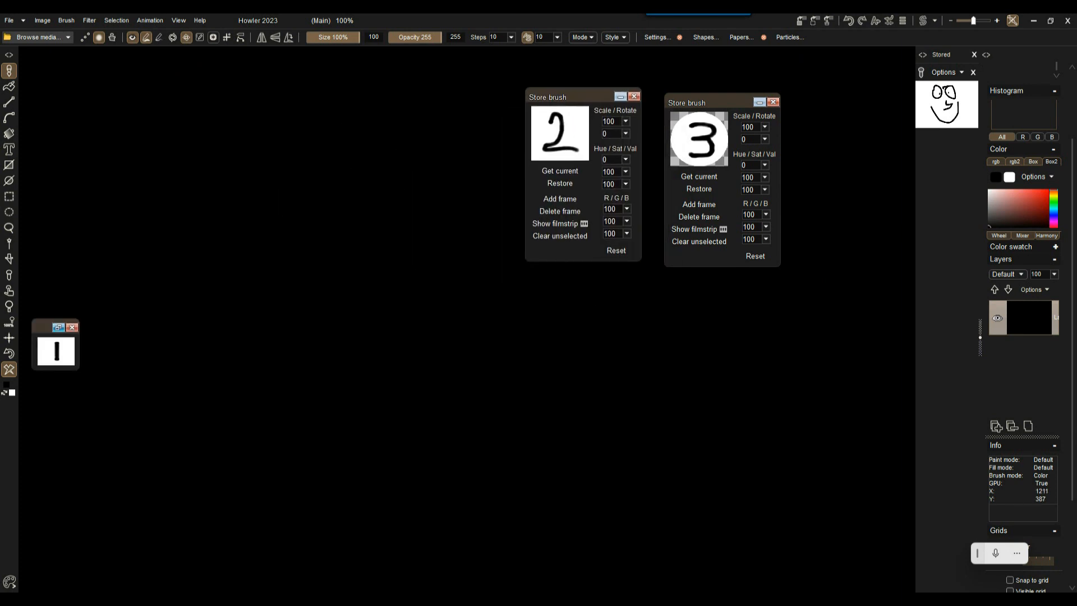
{"action": "left_click_drag", "start_coordinate": [76, 72], "coordinate": [439, 101]}
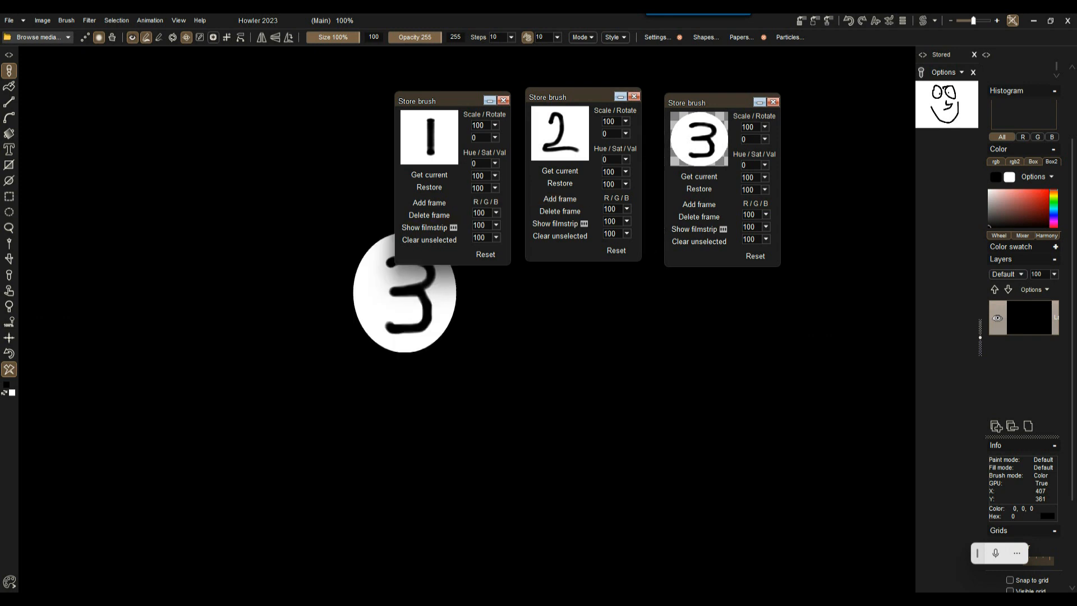
Step: Paint sweeping strokes across the black canvas with the 3 brush, and spread the three Store brush windows apart in a row
{"action": "mouse_move", "coordinate": [230, 225]}
{"action": "left_mouse_down"}
{"action": "mouse_move", "coordinate": [645, 445]}
{"action": "mouse_move", "coordinate": [430, 351]}
{"action": "mouse_move", "coordinate": [637, 382]}
{"action": "mouse_move", "coordinate": [393, 345]}
{"action": "mouse_move", "coordinate": [288, 191]}
{"action": "mouse_move", "coordinate": [255, 446]}
{"action": "mouse_move", "coordinate": [581, 385]}
{"action": "mouse_move", "coordinate": [428, 379]}
{"action": "mouse_move", "coordinate": [449, 337]}
{"action": "mouse_move", "coordinate": [371, 309]}
{"action": "left_mouse_up"}
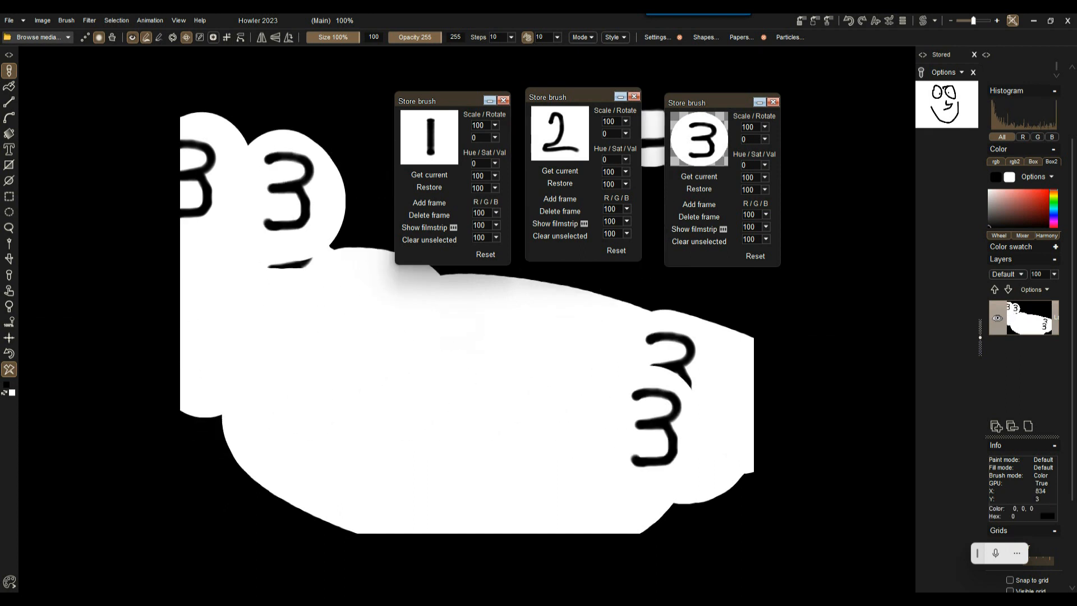
{"action": "left_click_drag", "start_coordinate": [707, 102], "coordinate": [831, 82]}
{"action": "mouse_move", "coordinate": [550, 97]}
{"action": "left_mouse_down"}
{"action": "mouse_move", "coordinate": [693, 78]}
{"action": "mouse_move", "coordinate": [663, 84]}
{"action": "left_mouse_up"}
{"action": "mouse_move", "coordinate": [438, 101]}
{"action": "left_mouse_down"}
{"action": "mouse_move", "coordinate": [558, 85]}
{"action": "mouse_move", "coordinate": [531, 86]}
{"action": "left_mouse_up"}
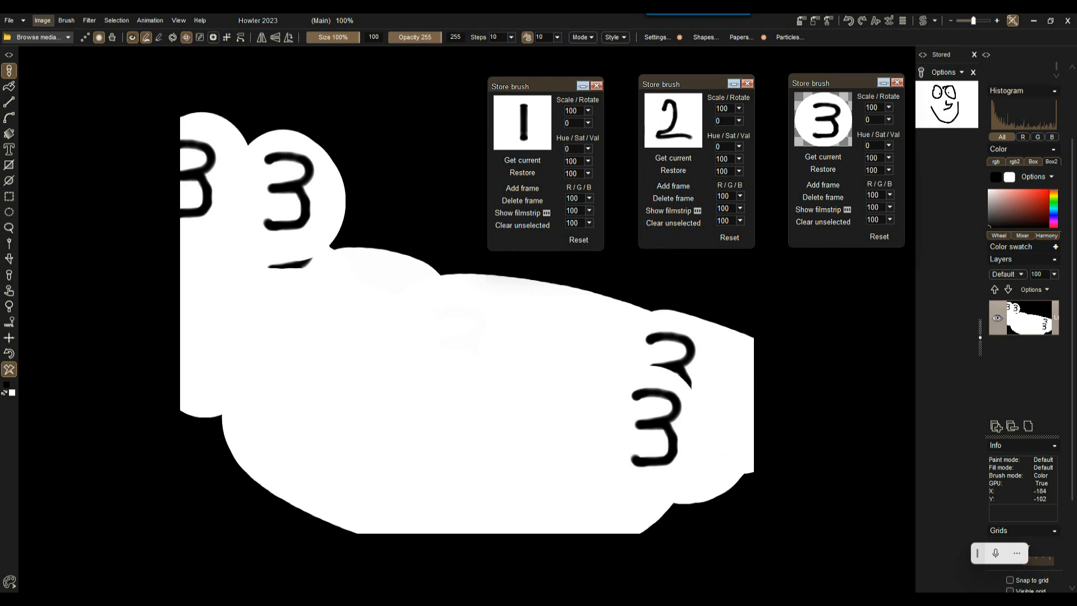
Step: Create a new animated brush with 3 frames from the existing custom brush
{"action": "left_click", "coordinate": [66, 21]}
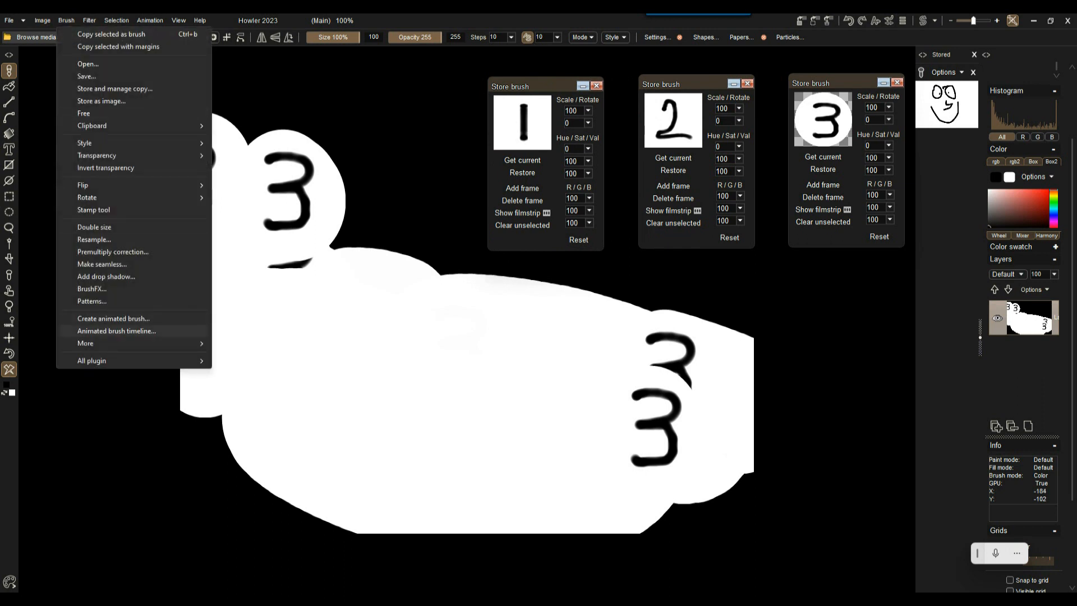
{"action": "left_click", "coordinate": [114, 318]}
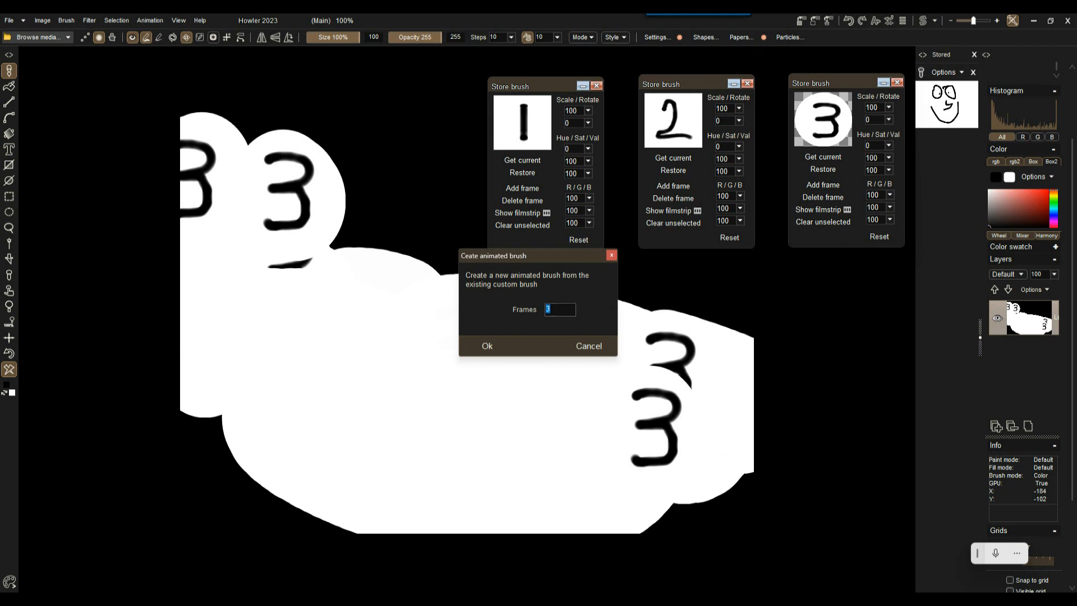
{"action": "left_click", "coordinate": [487, 346]}
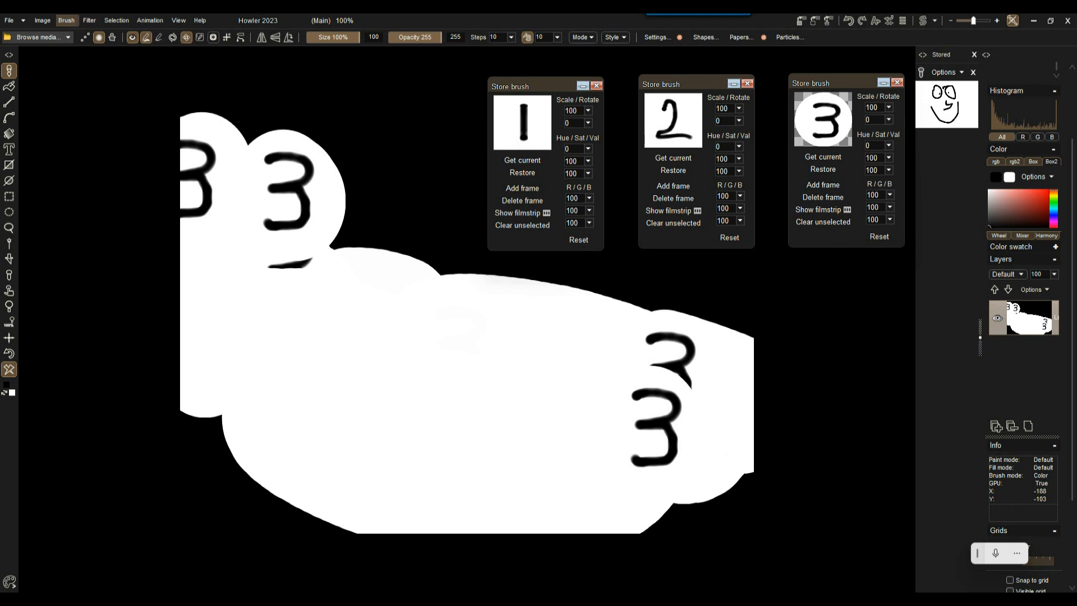
Step: Store a managed copy of the animated brush, place its window by the canvas edge away from the other three, and show its filmstrip
{"action": "left_click", "coordinate": [66, 20]}
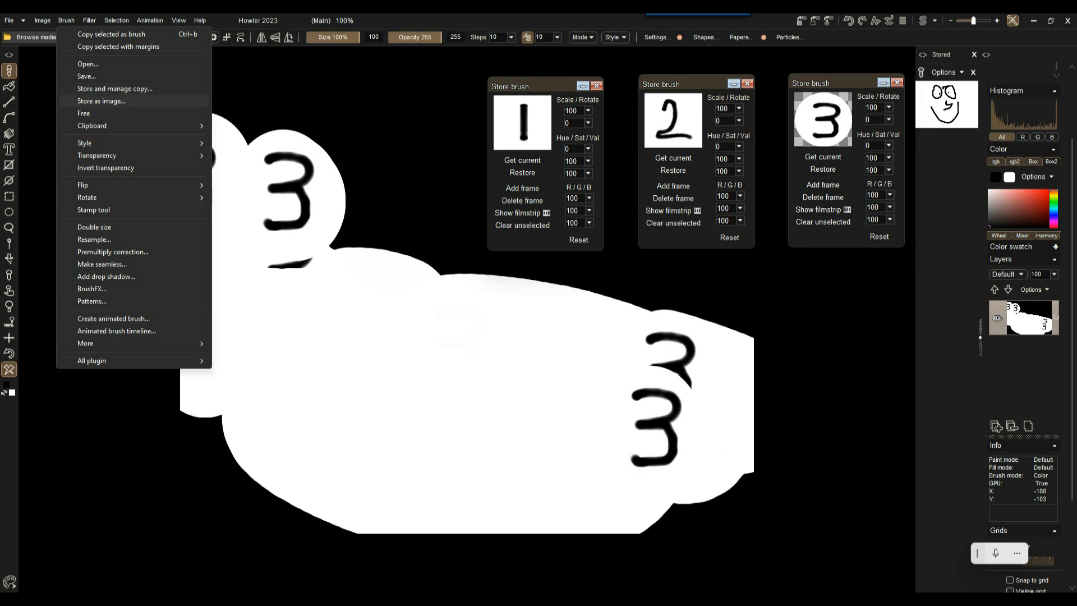
{"action": "left_click", "coordinate": [115, 88]}
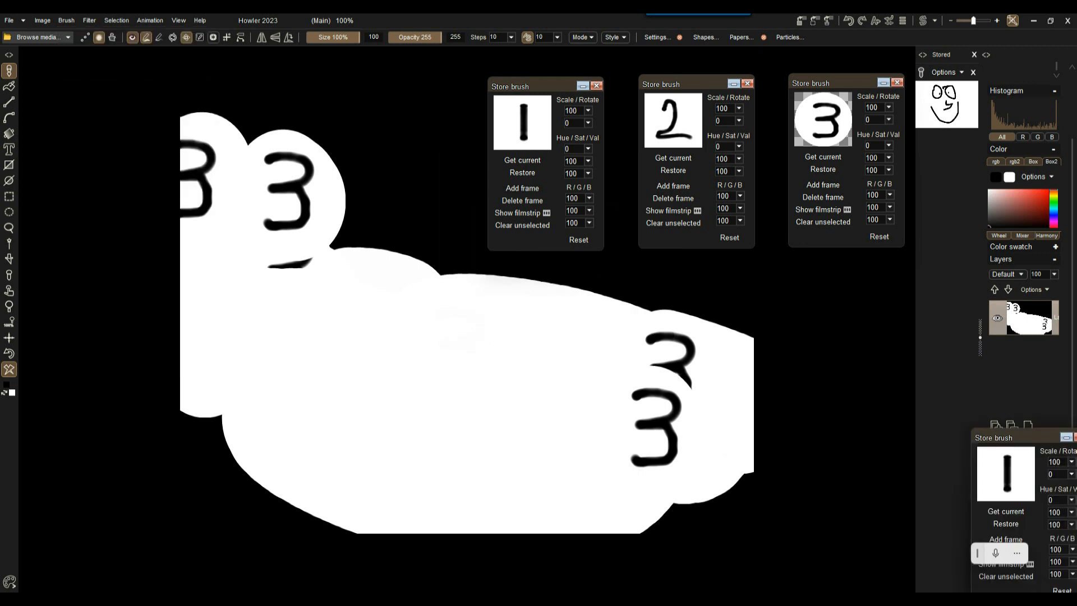
{"action": "left_click_drag", "start_coordinate": [1013, 437], "coordinate": [76, 213]}
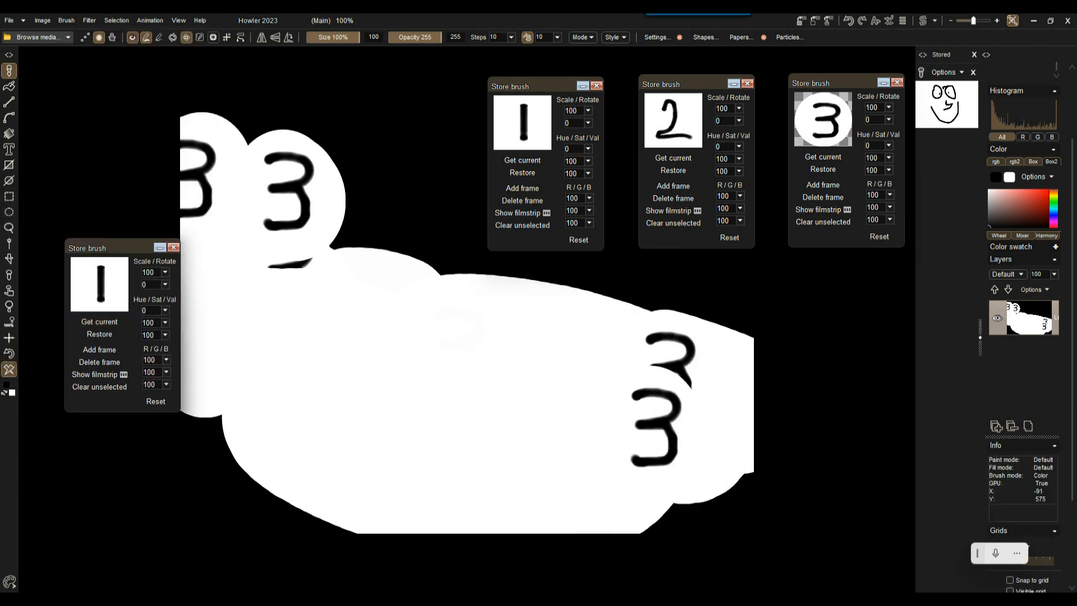
{"action": "left_click", "coordinate": [95, 374]}
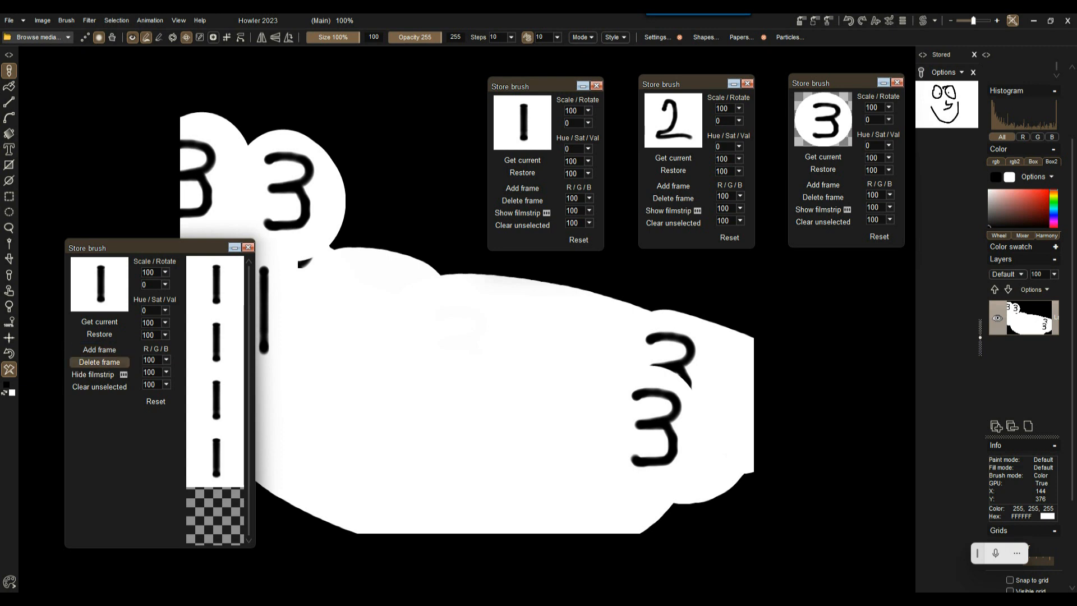
Step: Delete the surplus trailing frames of the animated brush until a single 1 frame remains
{"action": "left_click", "coordinate": [100, 362]}
{"action": "key", "text": "Return"}
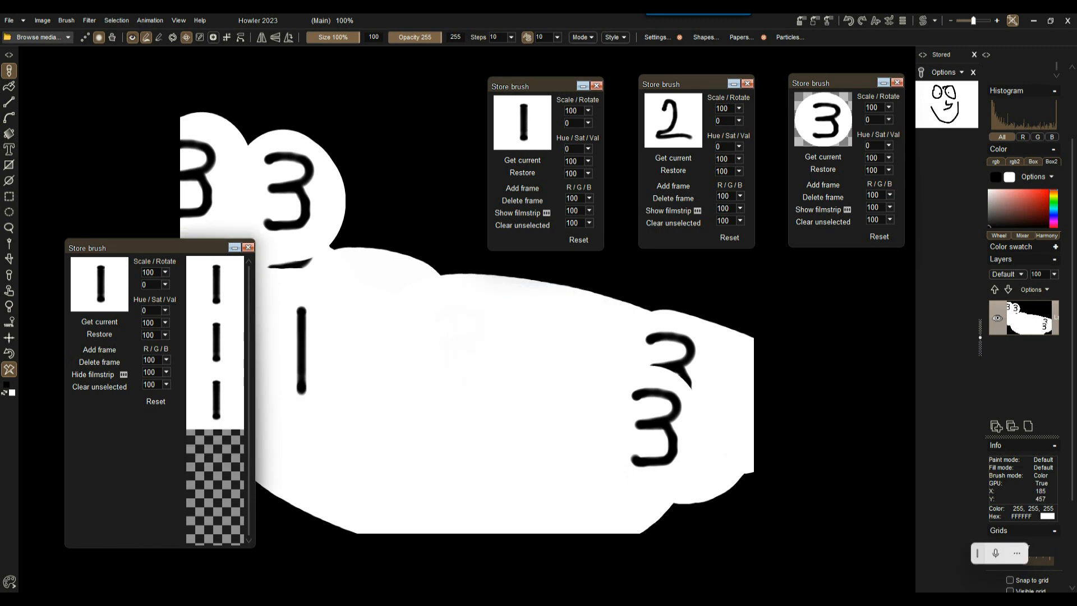
{"action": "left_click", "coordinate": [99, 362]}
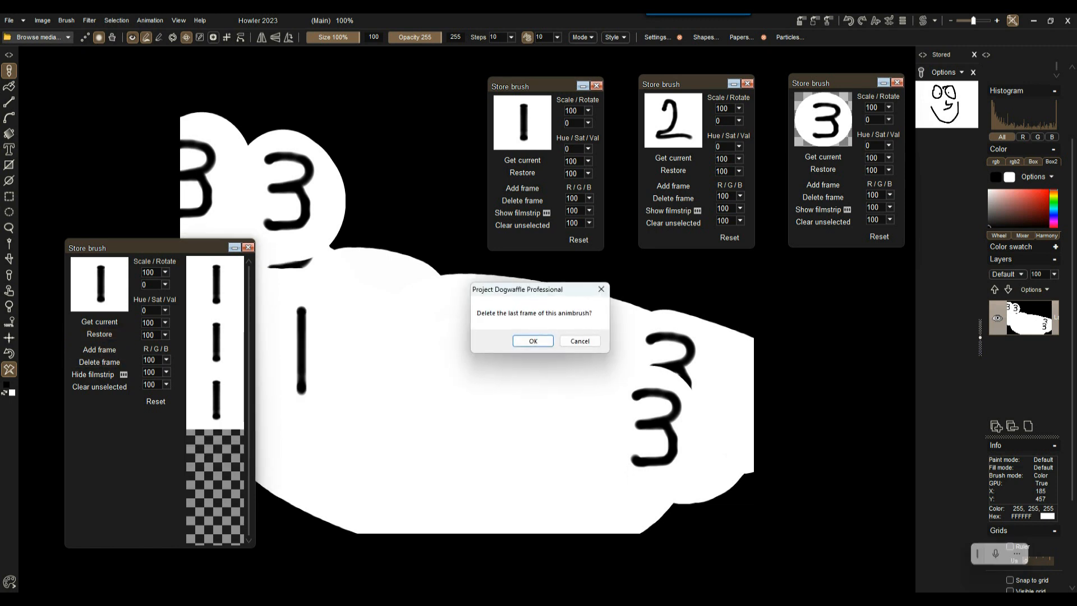
{"action": "key", "text": "Return"}
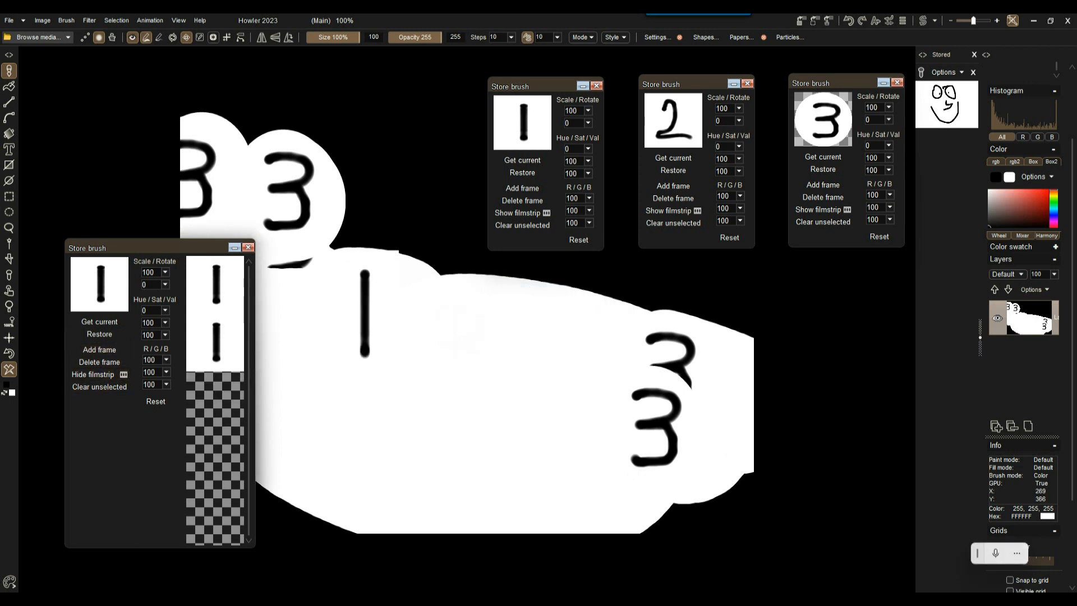
{"action": "left_click", "coordinate": [100, 362]}
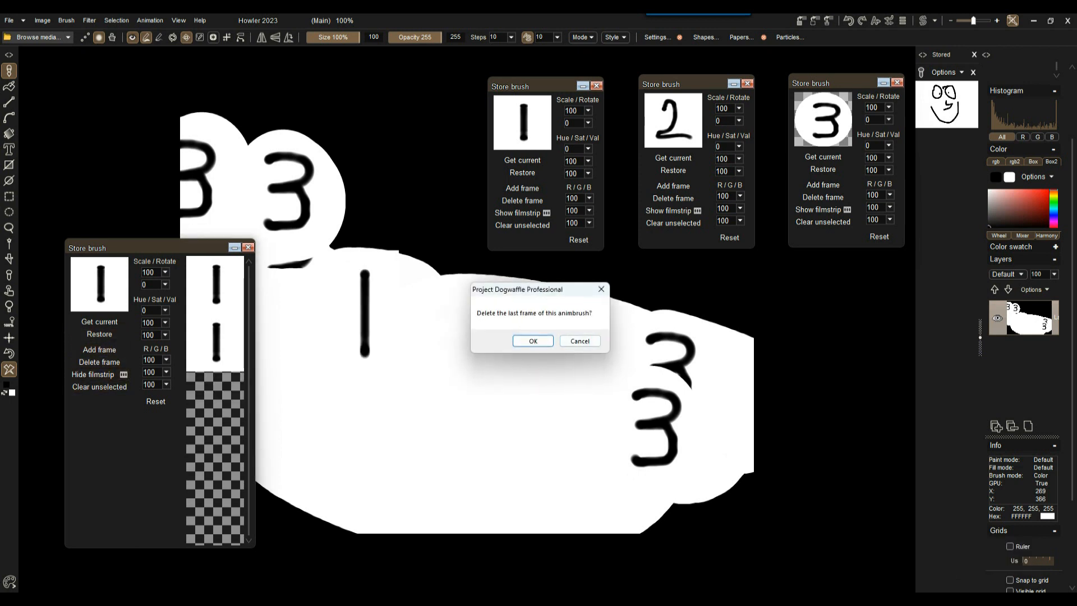
{"action": "key", "text": "Return"}
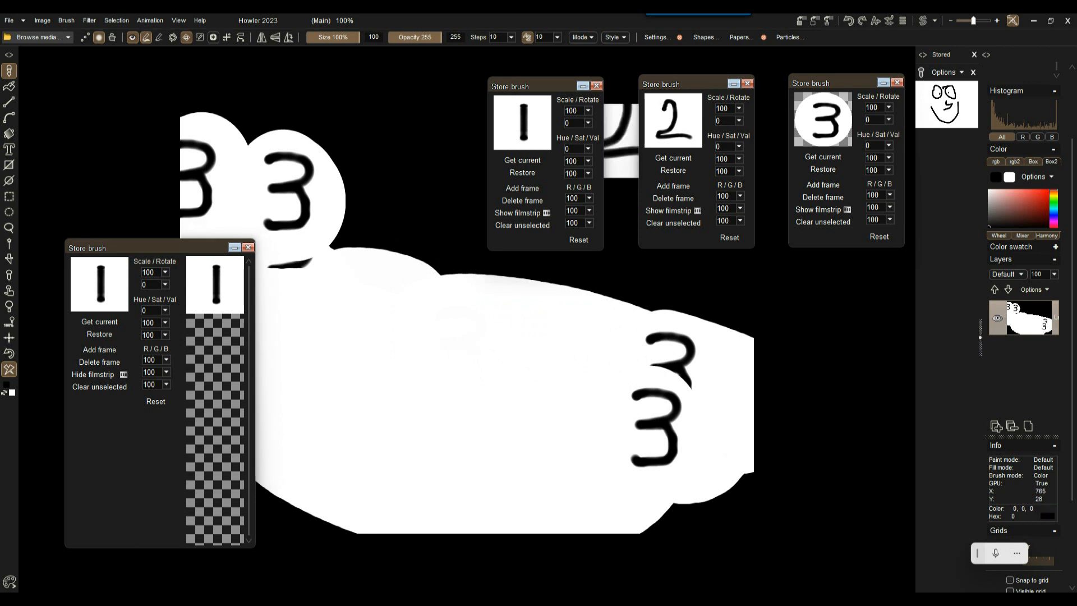
Step: Add the stored 2 and 3 brushes as the second and third frames of the animated brush
{"action": "left_click", "coordinate": [100, 350]}
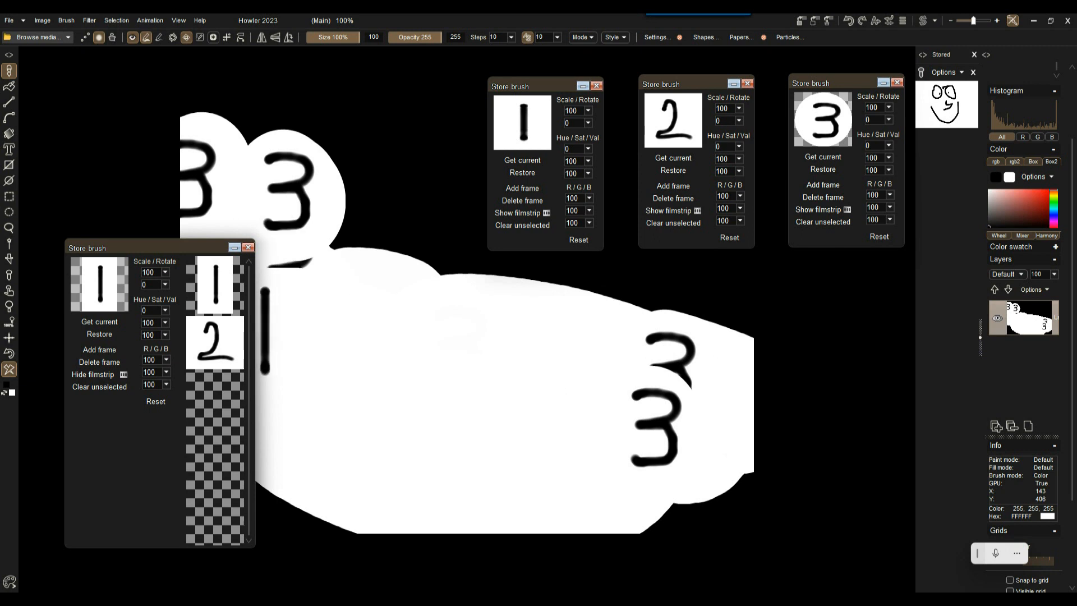
{"action": "left_click", "coordinate": [823, 169]}
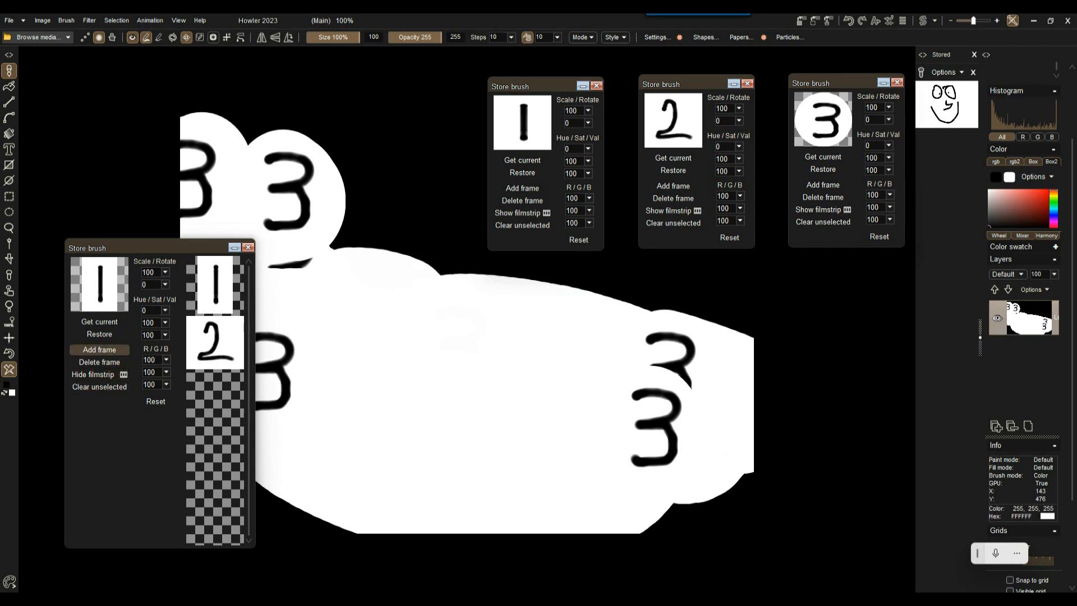
{"action": "left_click", "coordinate": [99, 350]}
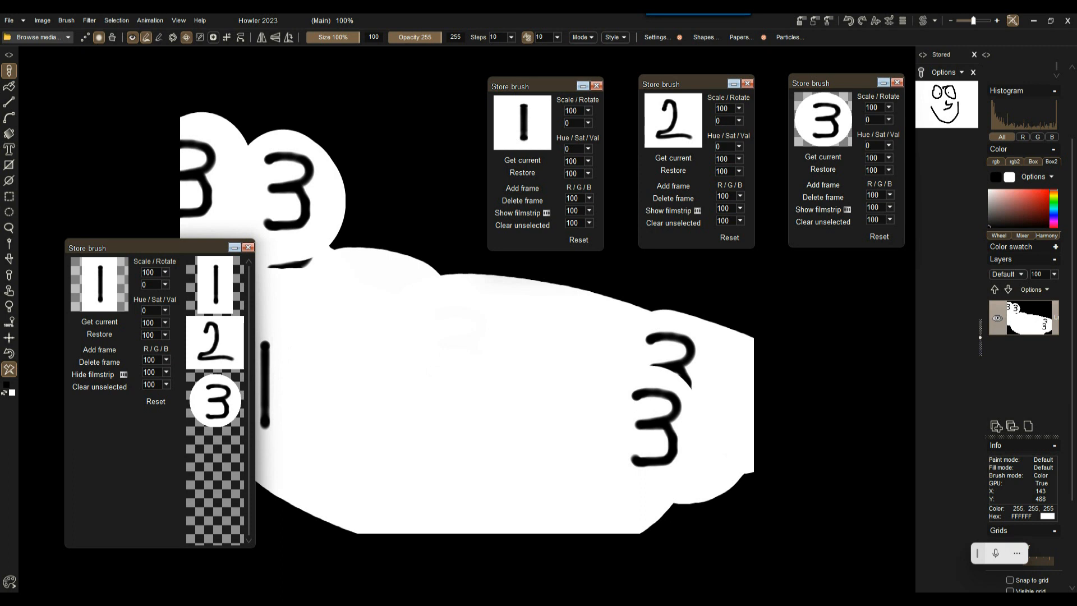
Step: Set the brush steps to 71 and paint trial strokes with the animated 1-2-3 brush, including one on a cleared white canvas
{"action": "mouse_move", "coordinate": [263, 384]}
{"action": "left_mouse_down"}
{"action": "mouse_move", "coordinate": [300, 333]}
{"action": "mouse_move", "coordinate": [438, 262]}
{"action": "mouse_move", "coordinate": [381, 291]}
{"action": "mouse_move", "coordinate": [359, 361]}
{"action": "mouse_move", "coordinate": [362, 344]}
{"action": "mouse_move", "coordinate": [491, 349]}
{"action": "mouse_move", "coordinate": [721, 385]}
{"action": "mouse_move", "coordinate": [454, 405]}
{"action": "mouse_move", "coordinate": [411, 363]}
{"action": "mouse_move", "coordinate": [555, 355]}
{"action": "mouse_move", "coordinate": [445, 310]}
{"action": "mouse_move", "coordinate": [419, 272]}
{"action": "mouse_move", "coordinate": [410, 278]}
{"action": "mouse_move", "coordinate": [416, 310]}
{"action": "mouse_move", "coordinate": [492, 310]}
{"action": "mouse_move", "coordinate": [631, 369]}
{"action": "mouse_move", "coordinate": [480, 351]}
{"action": "mouse_move", "coordinate": [367, 282]}
{"action": "mouse_move", "coordinate": [282, 141]}
{"action": "mouse_move", "coordinate": [240, 150]}
{"action": "mouse_move", "coordinate": [402, 198]}
{"action": "mouse_move", "coordinate": [353, 341]}
{"action": "mouse_move", "coordinate": [530, 415]}
{"action": "left_mouse_up"}
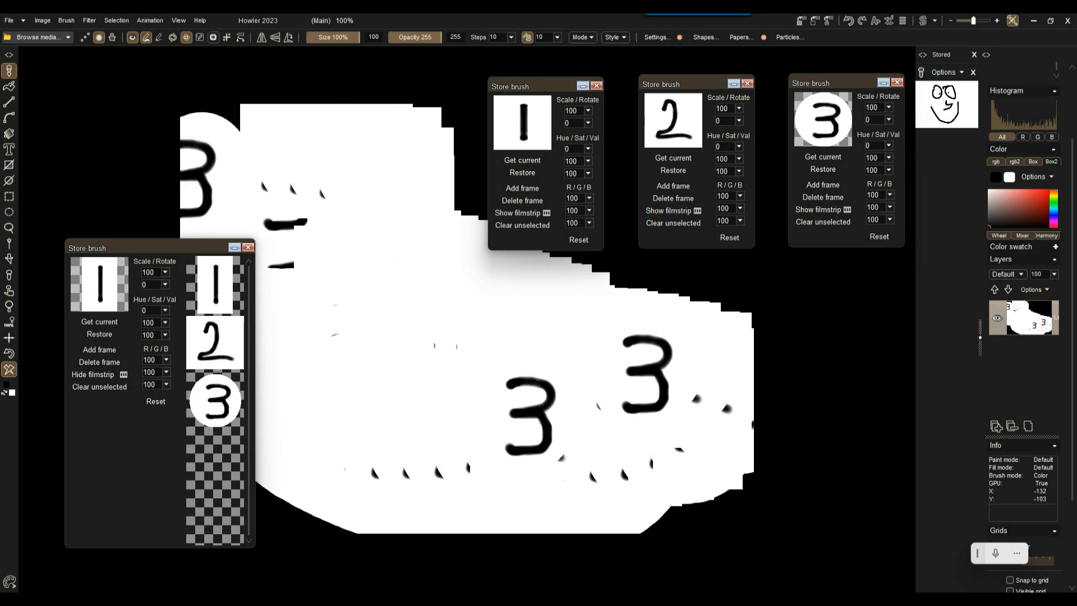
{"action": "left_click", "coordinate": [511, 37]}
{"action": "left_click_drag", "start_coordinate": [450, 51], "coordinate": [468, 51]}
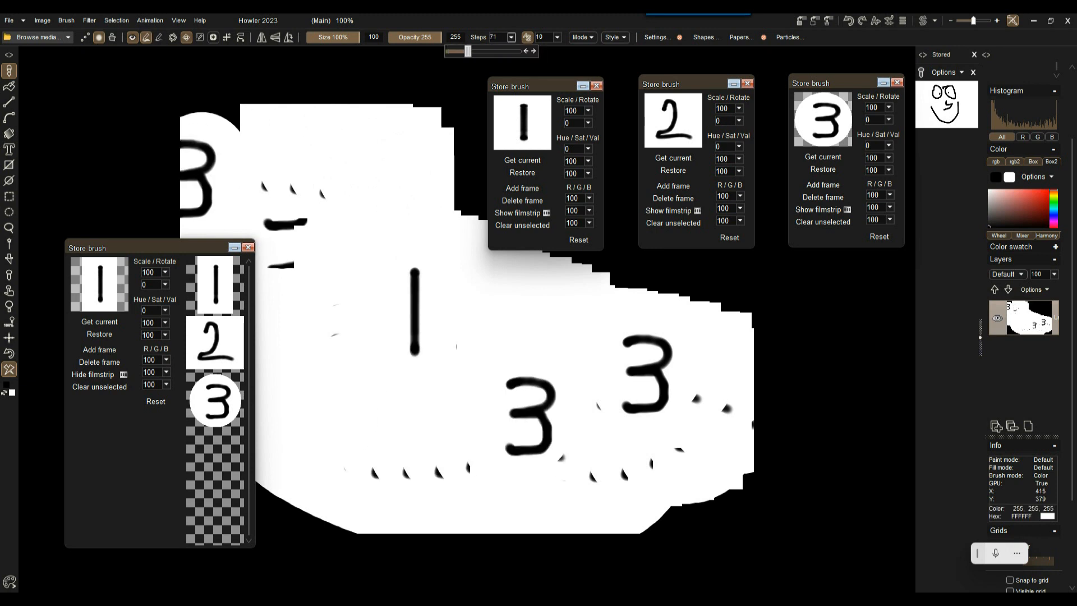
{"action": "mouse_move", "coordinate": [387, 354]}
{"action": "left_mouse_down"}
{"action": "mouse_move", "coordinate": [508, 326]}
{"action": "mouse_move", "coordinate": [695, 359]}
{"action": "left_mouse_up"}
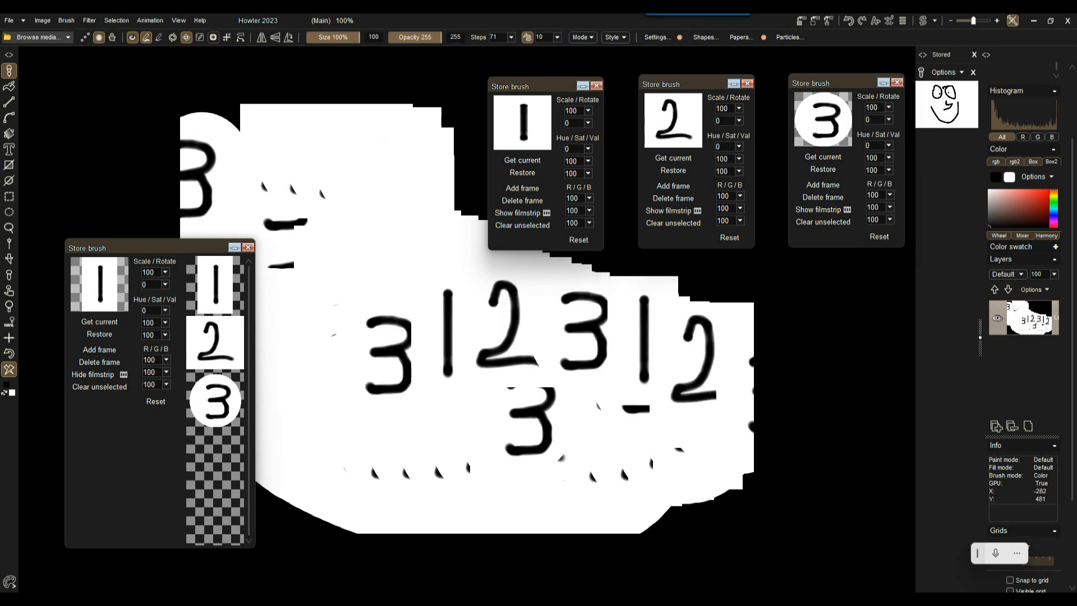
{"action": "left_click", "coordinate": [9, 369]}
{"action": "mouse_move", "coordinate": [250, 178]}
{"action": "left_mouse_down"}
{"action": "mouse_move", "coordinate": [355, 221]}
{"action": "mouse_move", "coordinate": [472, 365]}
{"action": "mouse_move", "coordinate": [599, 415]}
{"action": "mouse_move", "coordinate": [653, 410]}
{"action": "left_mouse_up"}
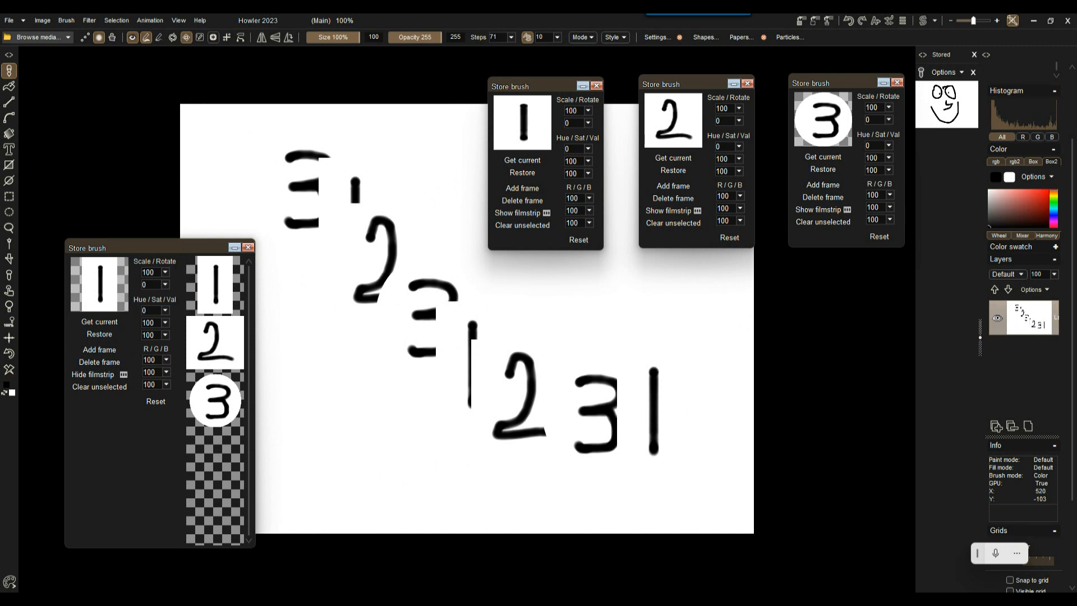
Step: Set the brush steps to 163 and the size to 60%, and paint a widely spaced stroke of digits
{"action": "left_click", "coordinate": [512, 37]}
{"action": "left_click_drag", "start_coordinate": [468, 51], "coordinate": [493, 51]}
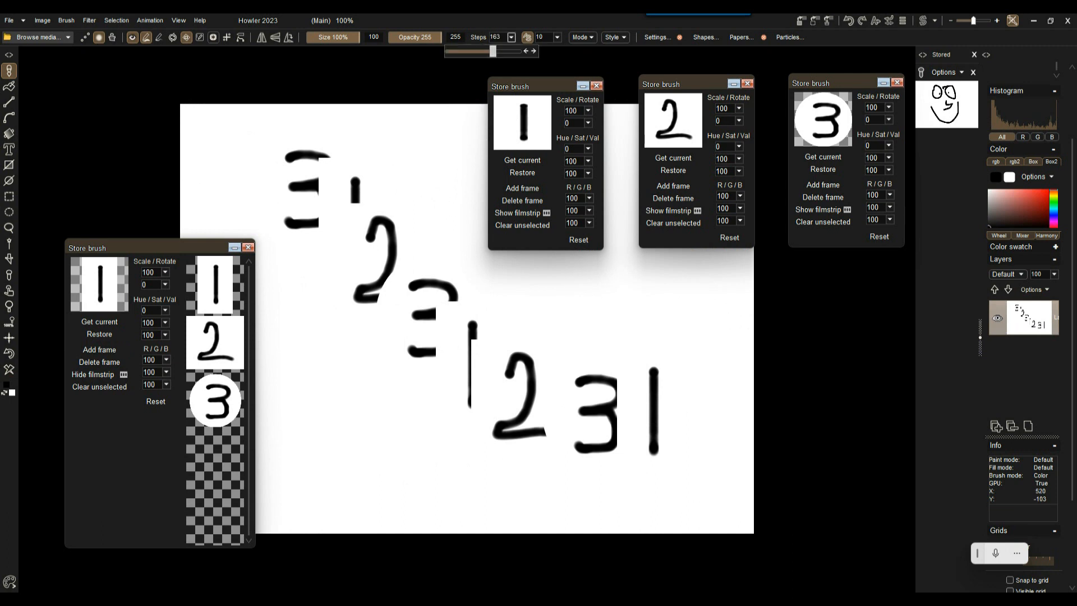
{"action": "left_click", "coordinate": [338, 37]}
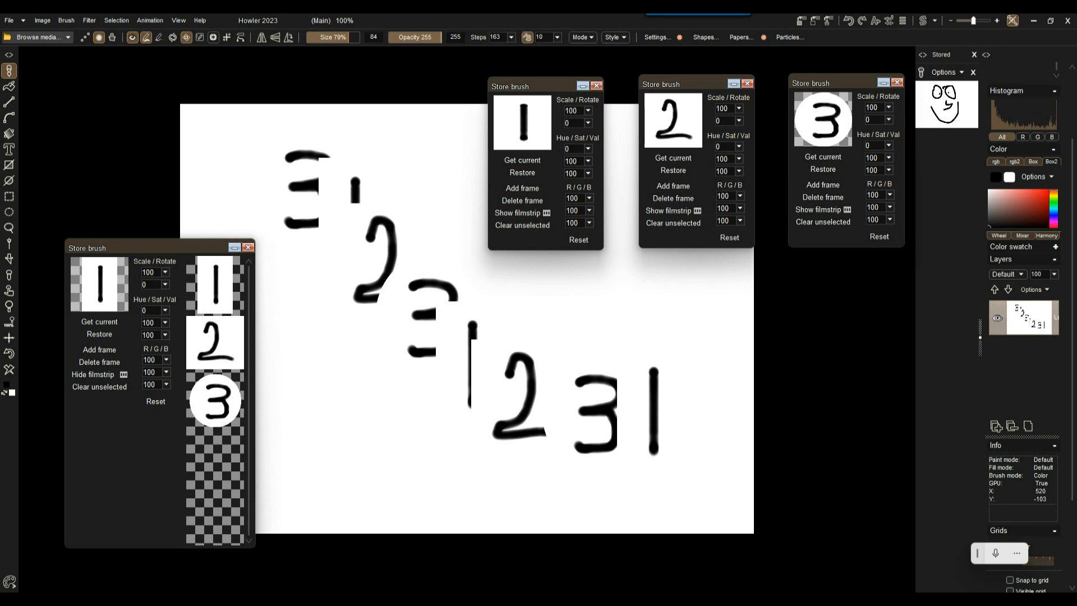
{"action": "left_click_drag", "start_coordinate": [339, 353], "coordinate": [612, 303]}
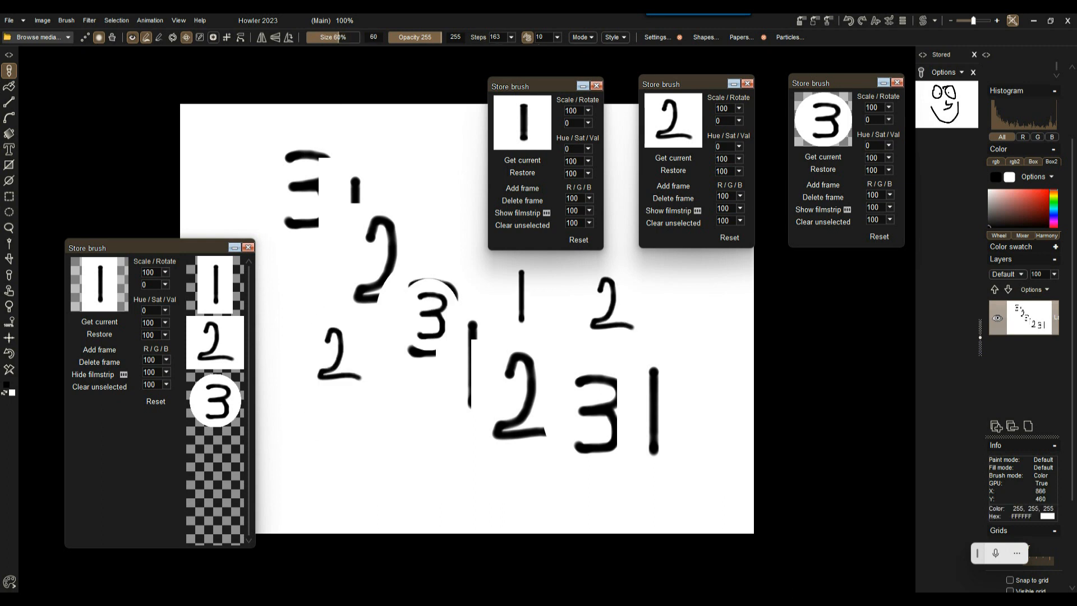
{"action": "left_click_drag", "start_coordinate": [666, 362], "coordinate": [679, 374]}
Step: Clear the canvas to white and paint two diagonal strokes of spaced digits across it
{"action": "left_click", "coordinate": [9, 370]}
{"action": "mouse_move", "coordinate": [303, 196]}
{"action": "left_mouse_down"}
{"action": "mouse_move", "coordinate": [506, 413]}
{"action": "mouse_move", "coordinate": [700, 456]}
{"action": "left_mouse_up"}
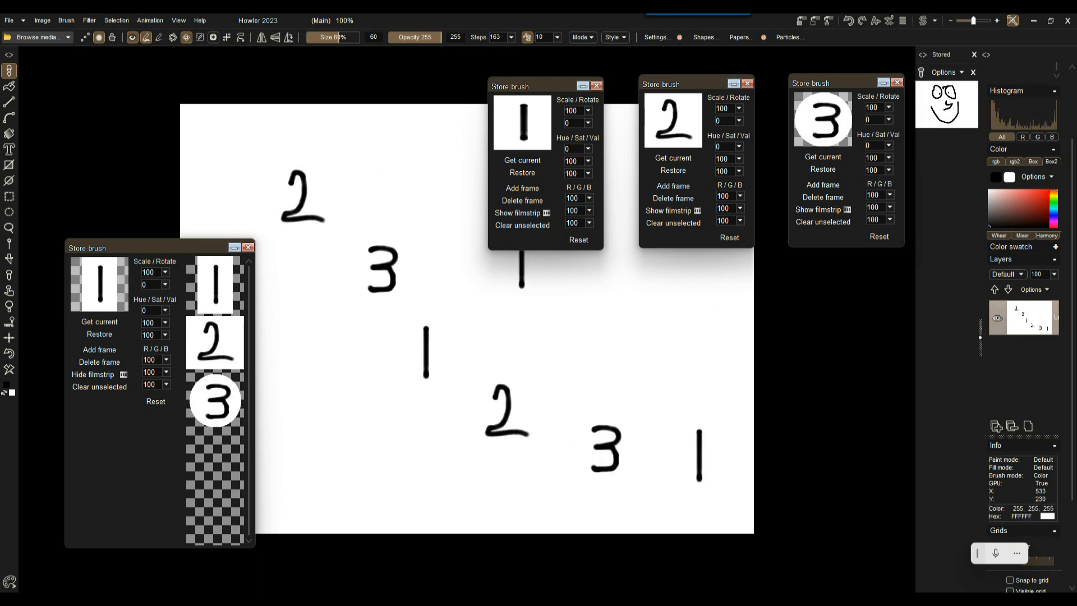
{"action": "left_click_drag", "start_coordinate": [436, 187], "coordinate": [676, 362]}
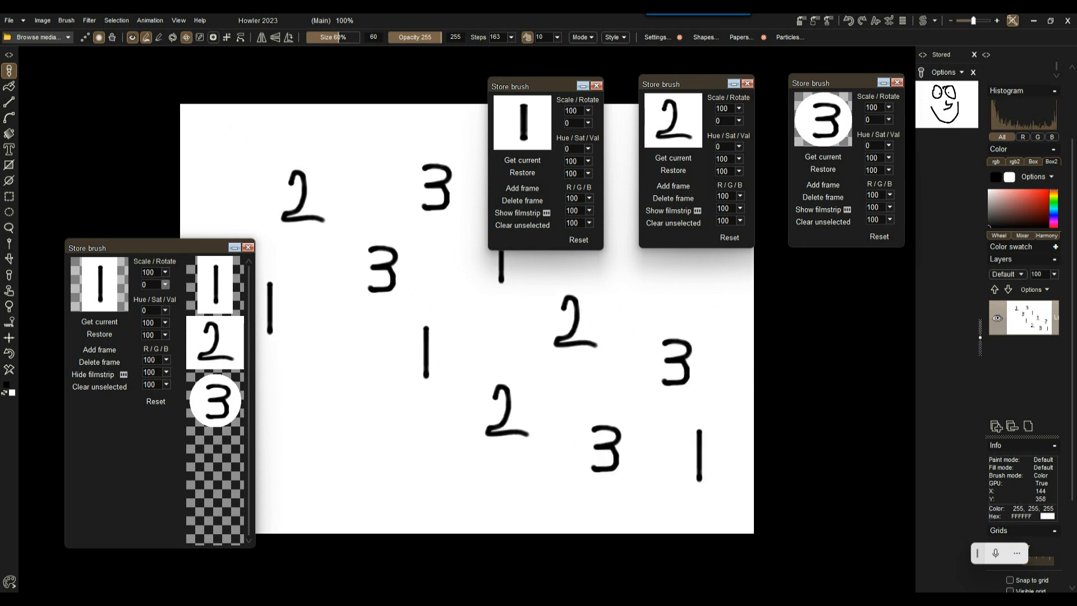
Step: Move the animated brush's window farther from the canvas and hide its filmstrip
{"action": "left_click_drag", "start_coordinate": [141, 247], "coordinate": [119, 227]}
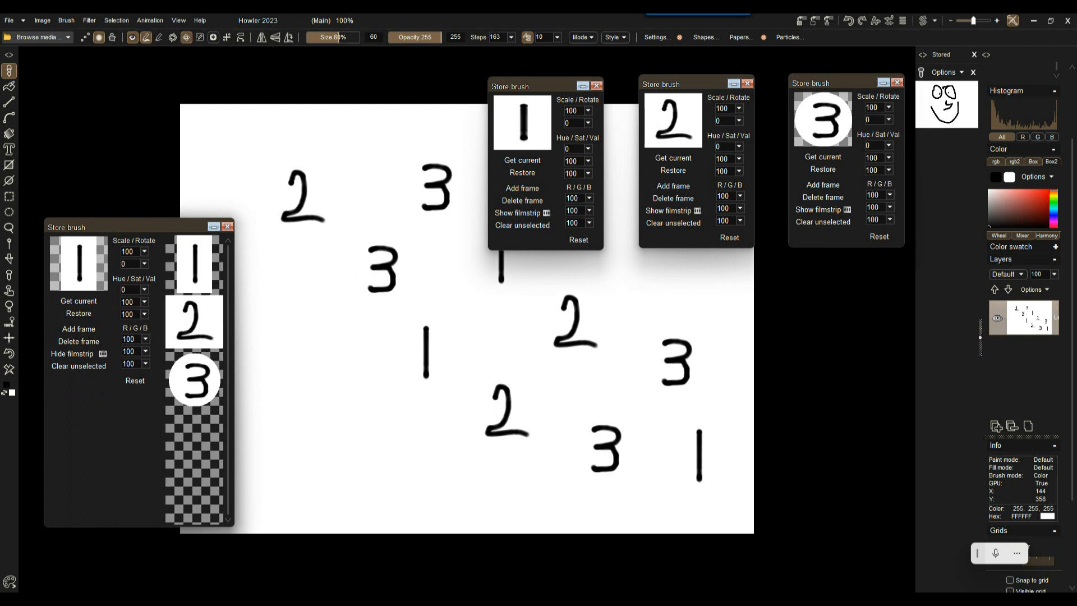
{"action": "left_click", "coordinate": [72, 354]}
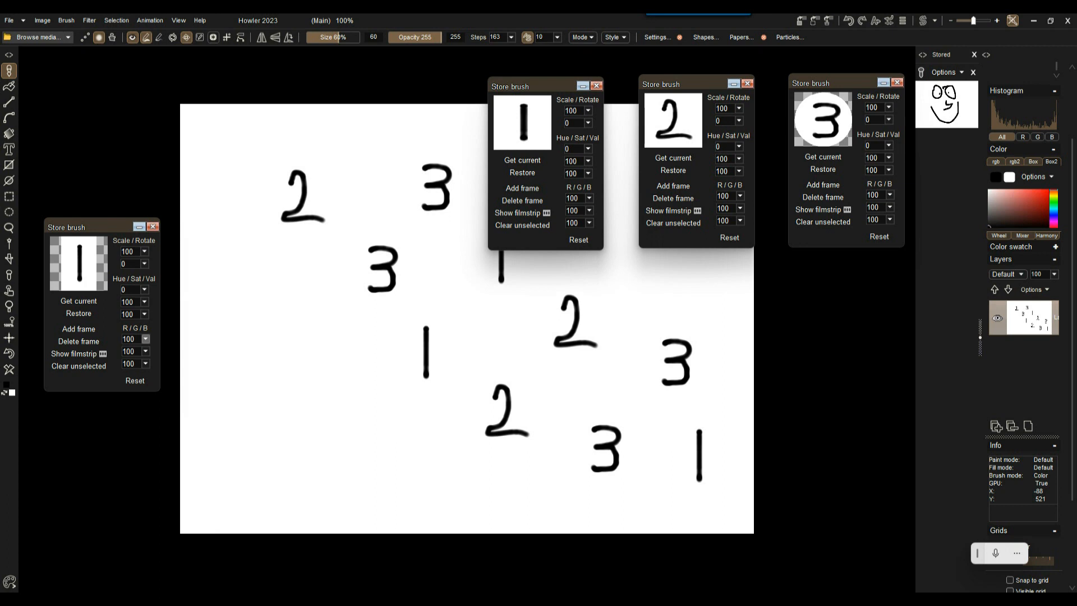
Step: Set the animated brush's red level to 38 and paint cyan-tinted digits around the canvas
{"action": "left_click", "coordinate": [145, 339]}
{"action": "left_click_drag", "start_coordinate": [116, 353], "coordinate": [93, 352]}
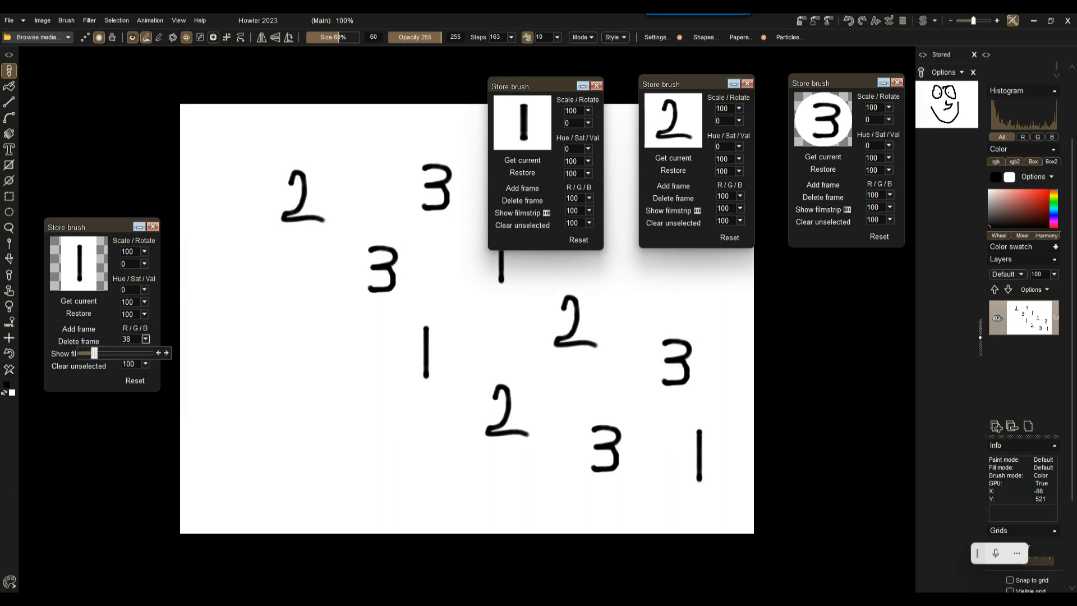
{"action": "mouse_move", "coordinate": [238, 336]}
{"action": "left_mouse_down"}
{"action": "mouse_move", "coordinate": [301, 341]}
{"action": "mouse_move", "coordinate": [296, 433]}
{"action": "mouse_move", "coordinate": [371, 451]}
{"action": "mouse_move", "coordinate": [655, 452]}
{"action": "mouse_move", "coordinate": [684, 394]}
{"action": "mouse_move", "coordinate": [332, 221]}
{"action": "mouse_move", "coordinate": [331, 176]}
{"action": "mouse_move", "coordinate": [338, 247]}
{"action": "mouse_move", "coordinate": [283, 188]}
{"action": "mouse_move", "coordinate": [214, 281]}
{"action": "mouse_move", "coordinate": [165, 307]}
{"action": "left_mouse_up"}
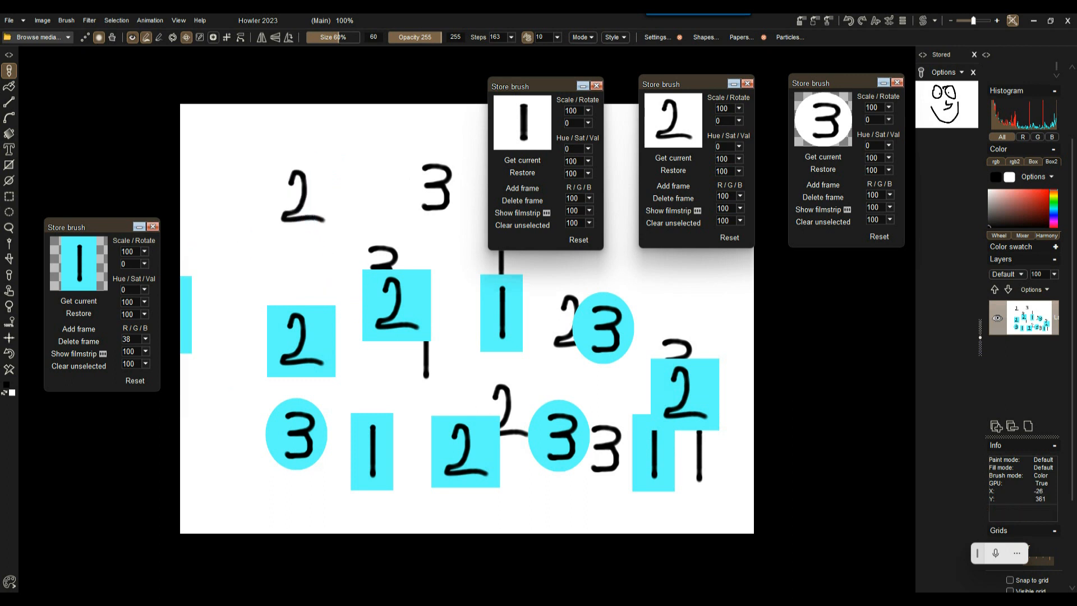
Step: Lower the animated brush's window beside the canvas and collapse the separate 1, 2 and 3 brush windows
{"action": "left_click_drag", "start_coordinate": [96, 227], "coordinate": [86, 329]}
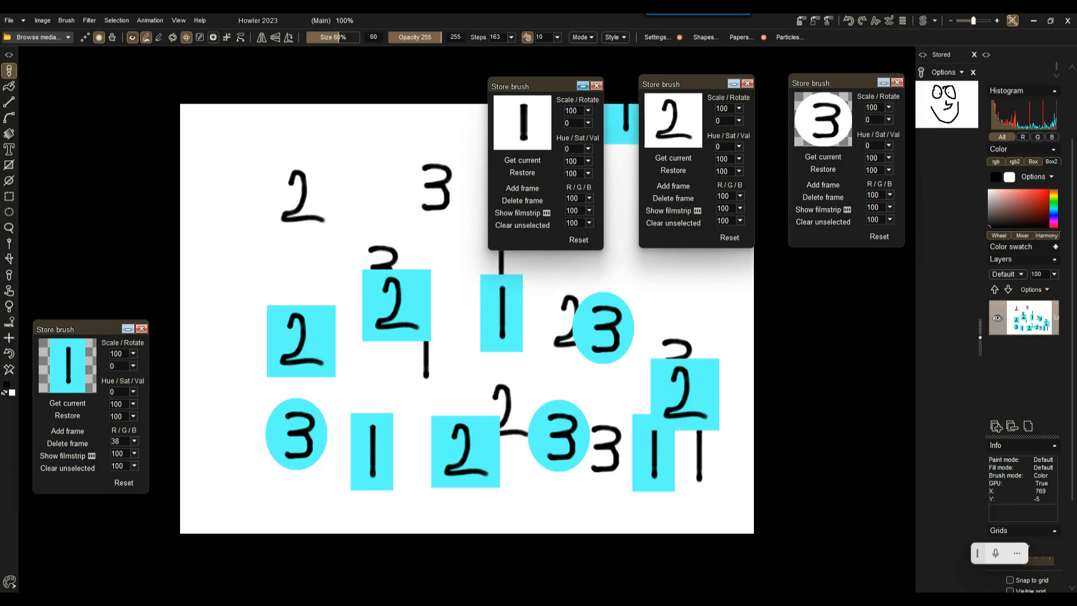
{"action": "left_click", "coordinate": [583, 86]}
{"action": "left_click", "coordinate": [734, 83]}
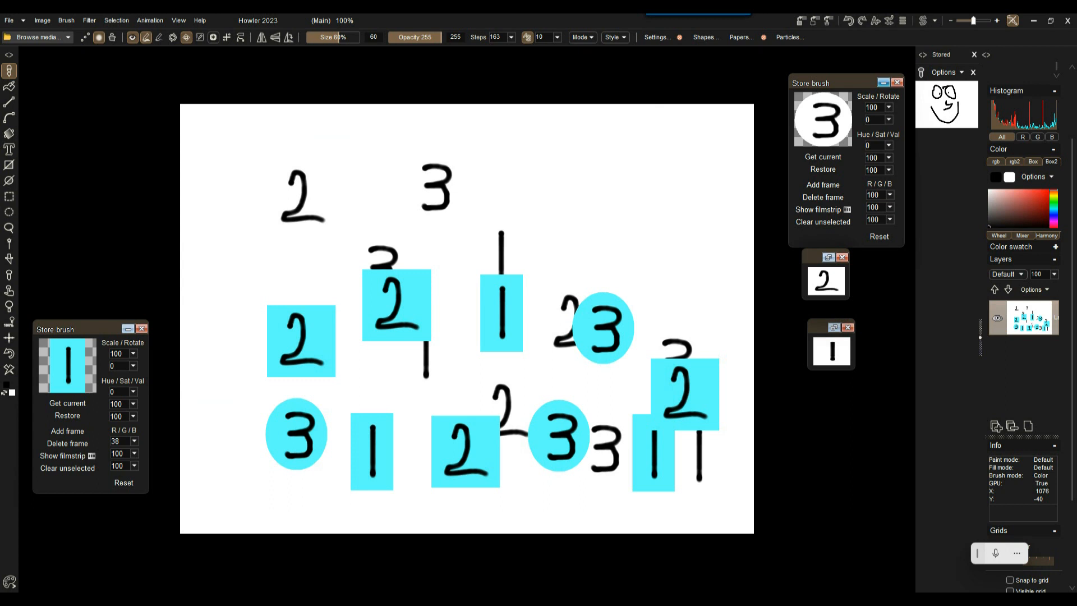
{"action": "left_click", "coordinate": [884, 83]}
Step: Fill the remaining white areas of the canvas with strokes and single stamps of the cyan animated brush
{"action": "mouse_move", "coordinate": [596, 209]}
{"action": "left_mouse_down"}
{"action": "mouse_move", "coordinate": [553, 139]}
{"action": "mouse_move", "coordinate": [714, 334]}
{"action": "left_mouse_up"}
{"action": "mouse_move", "coordinate": [302, 127]}
{"action": "left_mouse_down"}
{"action": "mouse_move", "coordinate": [200, 281]}
{"action": "mouse_move", "coordinate": [308, 227]}
{"action": "left_mouse_up"}
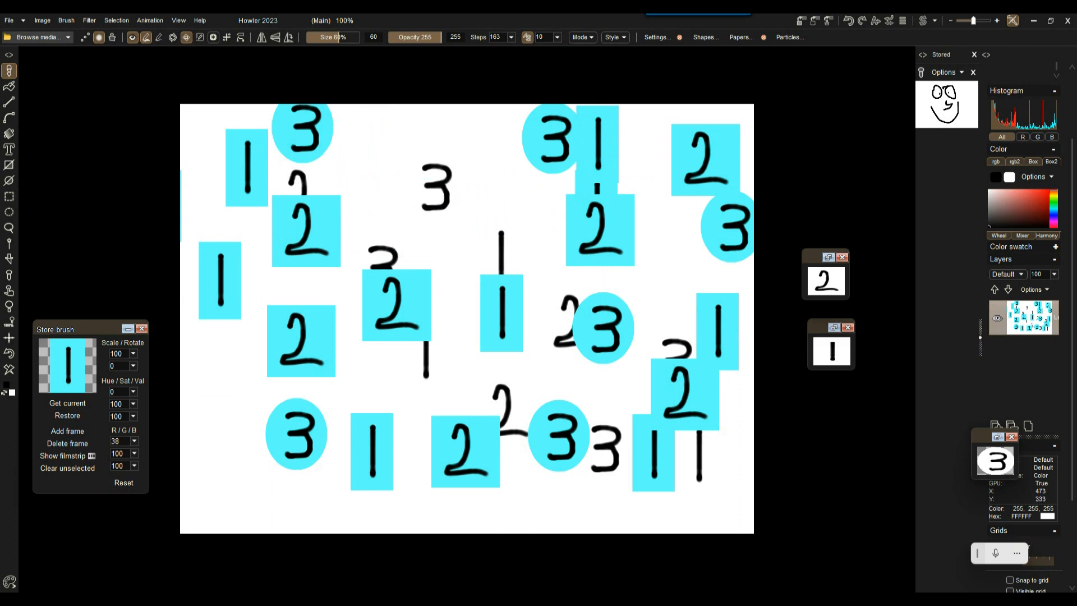
{"action": "left_click", "coordinate": [451, 341]}
{"action": "mouse_move", "coordinate": [237, 403]}
{"action": "left_mouse_down"}
{"action": "mouse_move", "coordinate": [241, 417]}
{"action": "mouse_move", "coordinate": [693, 532]}
{"action": "left_mouse_up"}
{"action": "left_click_drag", "start_coordinate": [346, 107], "coordinate": [435, 150]}
{"action": "mouse_move", "coordinate": [391, 117]}
{"action": "left_mouse_down"}
{"action": "mouse_move", "coordinate": [342, 126]}
{"action": "mouse_move", "coordinate": [536, 278]}
{"action": "left_mouse_up"}
{"action": "left_click_drag", "start_coordinate": [394, 381], "coordinate": [333, 303]}
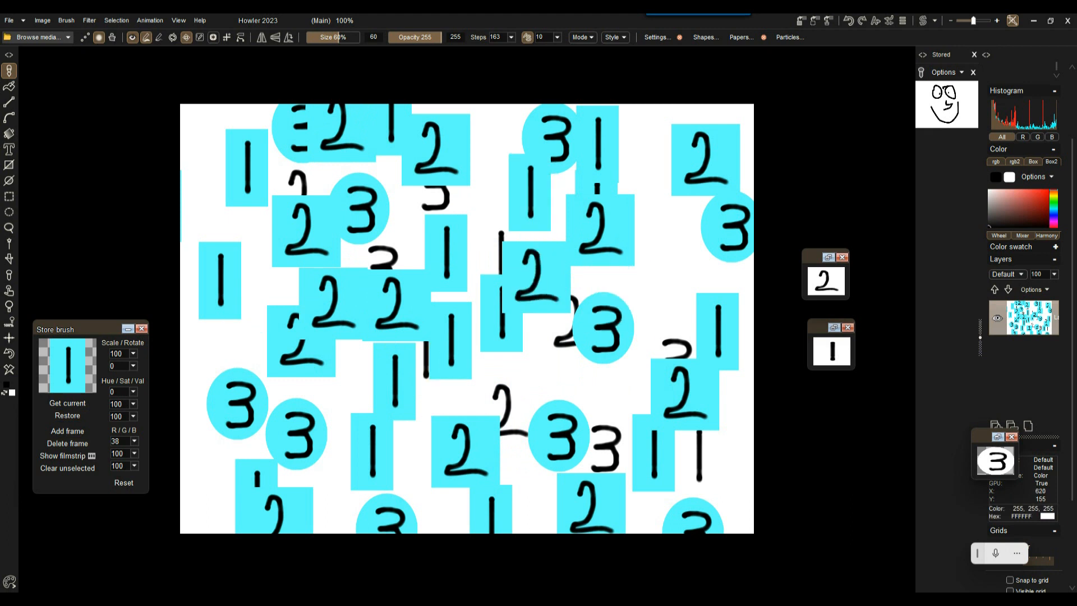
{"action": "left_click", "coordinate": [481, 167]}
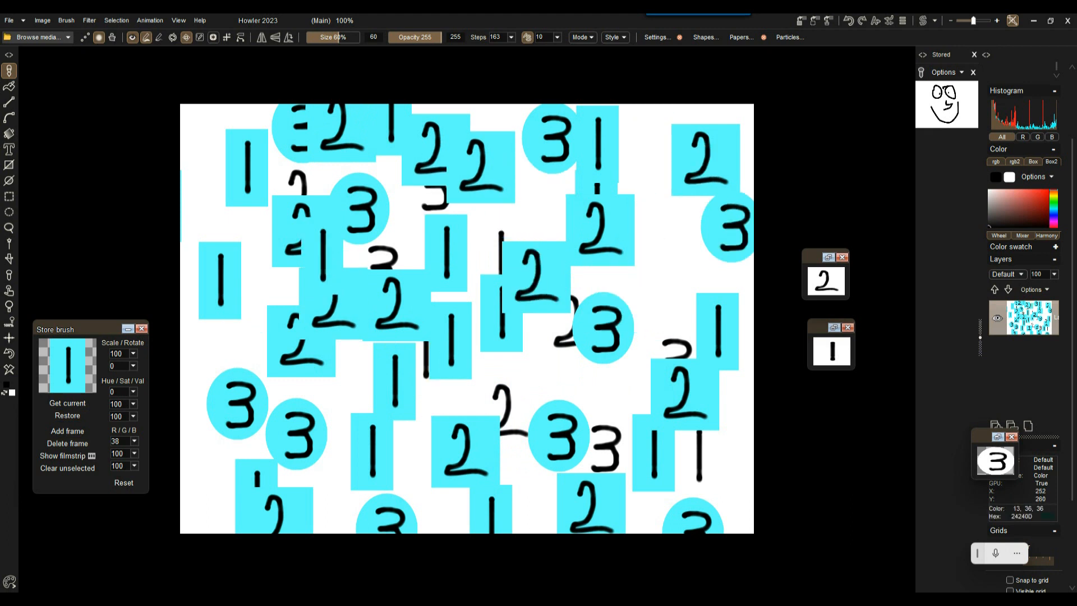
Step: Store a copy of the cyan digit painting as a stored image
{"action": "left_click", "coordinate": [67, 20]}
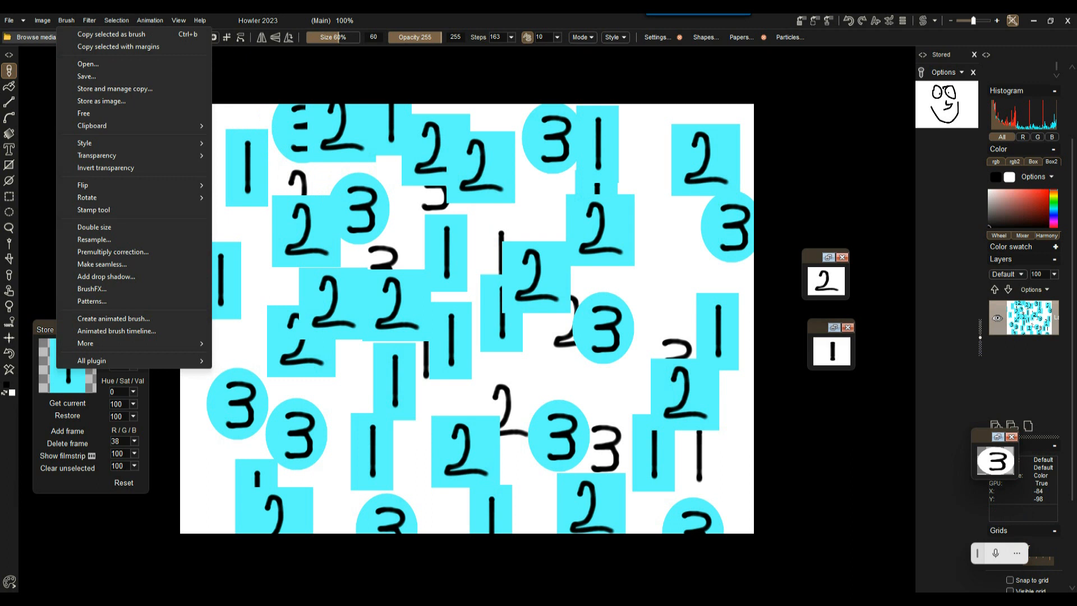
{"action": "key", "text": "ctrl+b"}
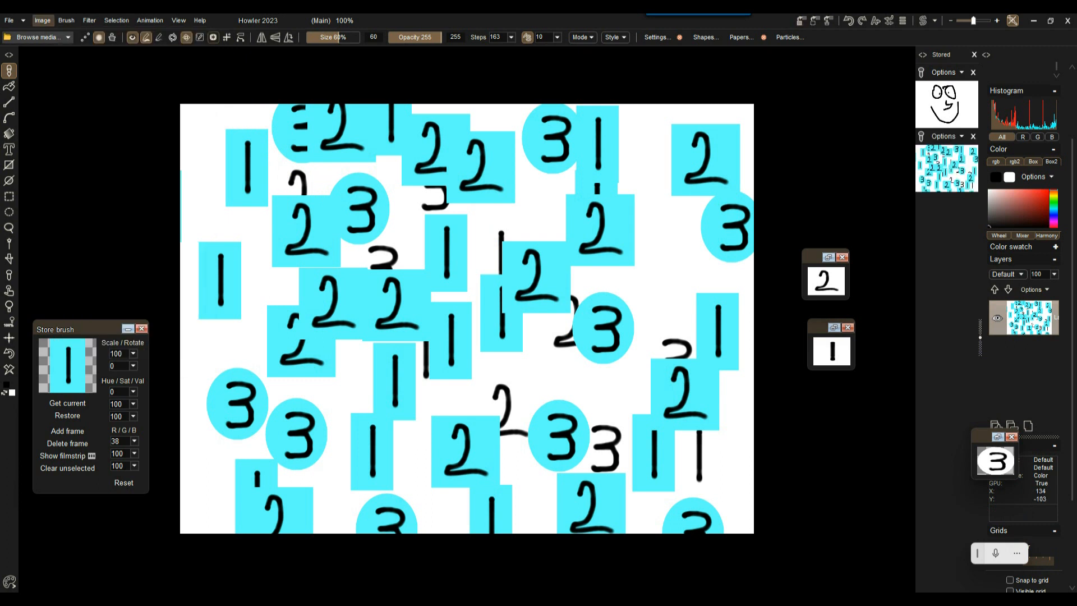
{"action": "left_click", "coordinate": [43, 20]}
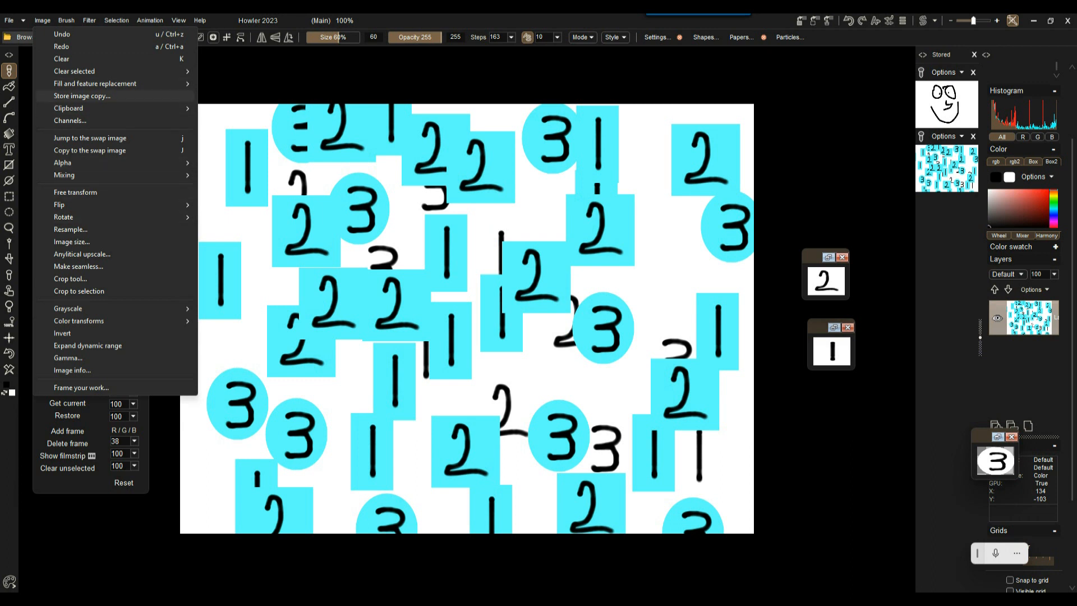
{"action": "left_click", "coordinate": [82, 96]}
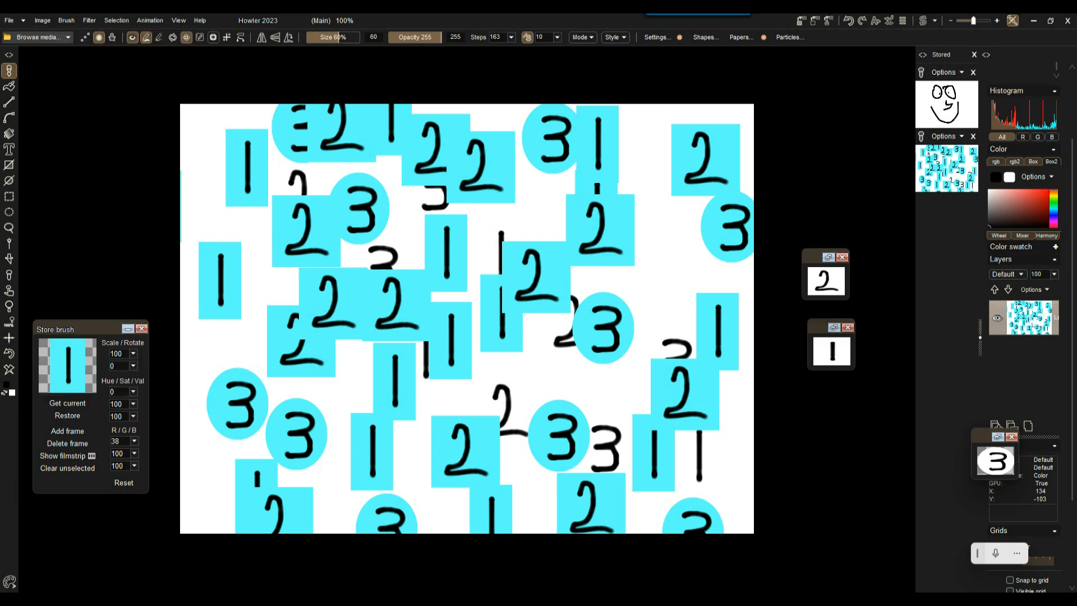
Step: Invert the image colors and store a copy of the inverted image
{"action": "left_click", "coordinate": [43, 21]}
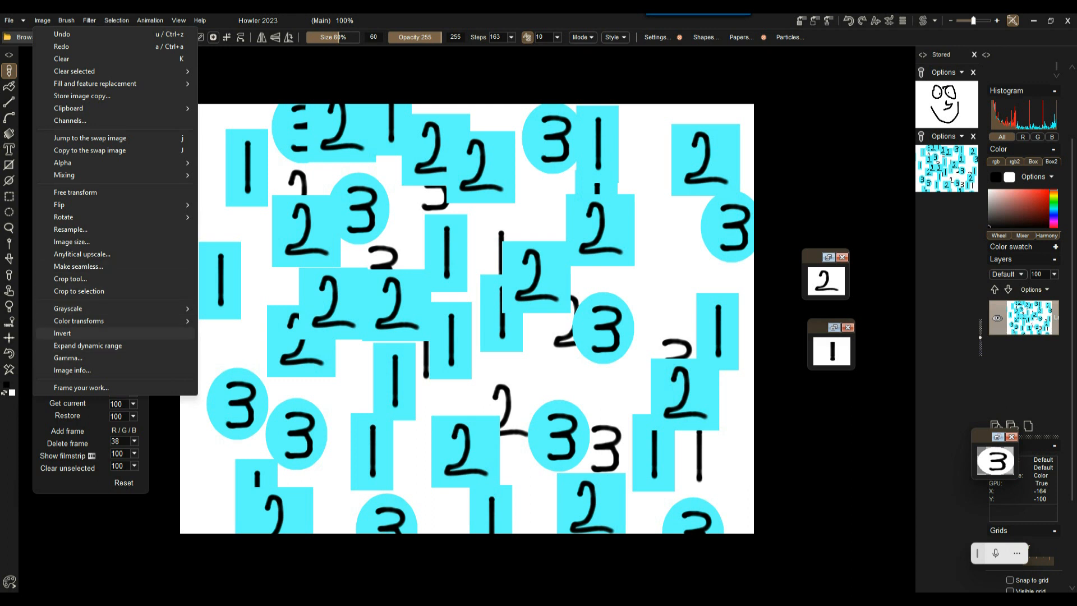
{"action": "left_click", "coordinate": [73, 333]}
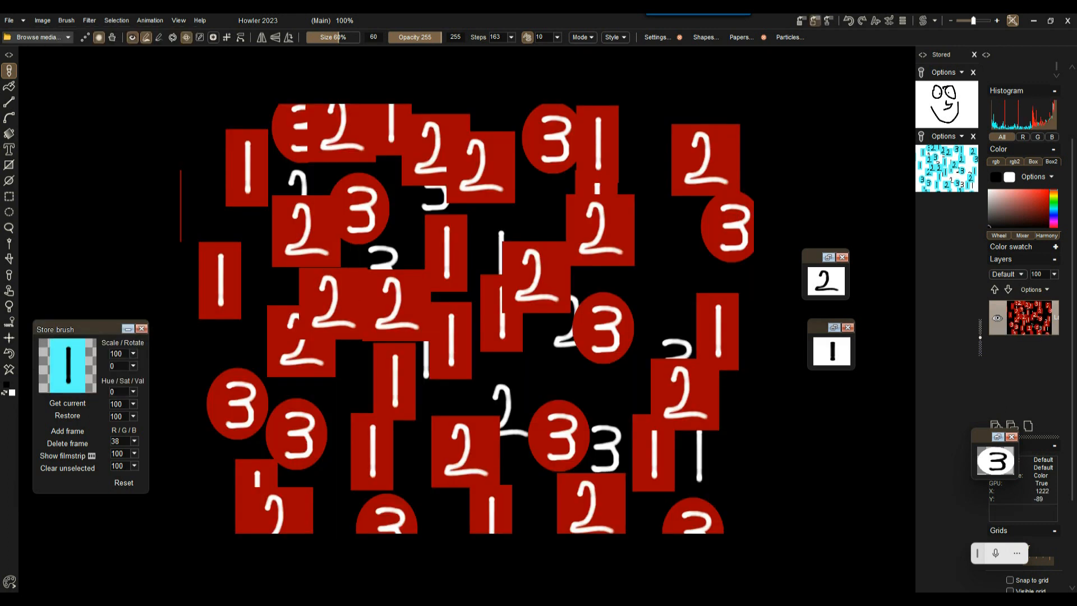
{"action": "left_click", "coordinate": [801, 20]}
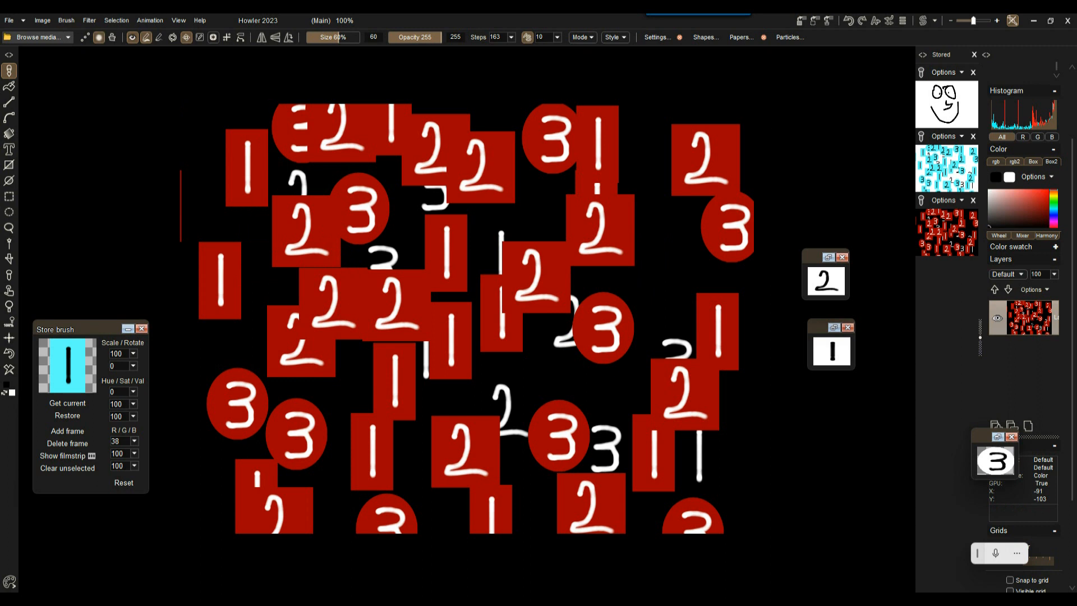
Step: Start the Light Diffusion filter on the inverted image with radius 9, gain 101 and the Add combine mode
{"action": "left_click", "coordinate": [89, 20]}
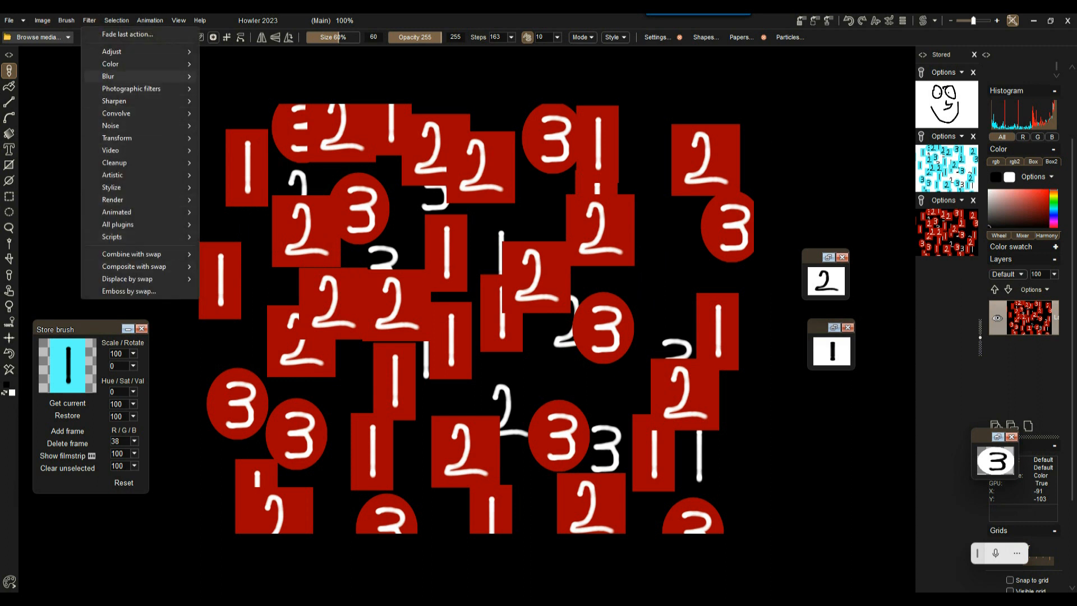
{"action": "mouse_move", "coordinate": [131, 89]}
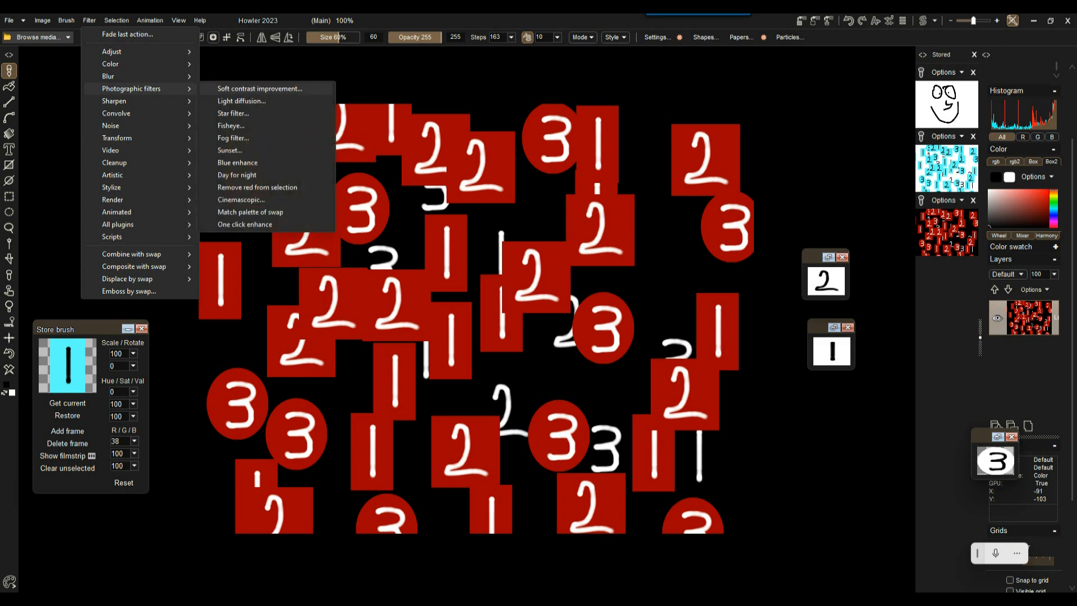
{"action": "left_click", "coordinate": [242, 101]}
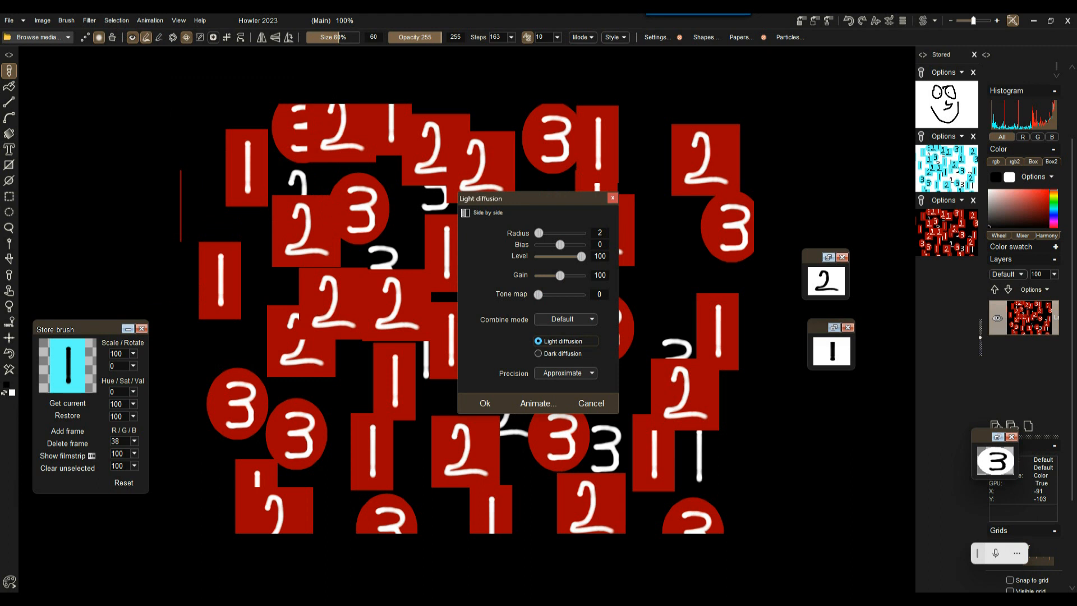
{"action": "left_click_drag", "start_coordinate": [538, 233], "coordinate": [545, 232]}
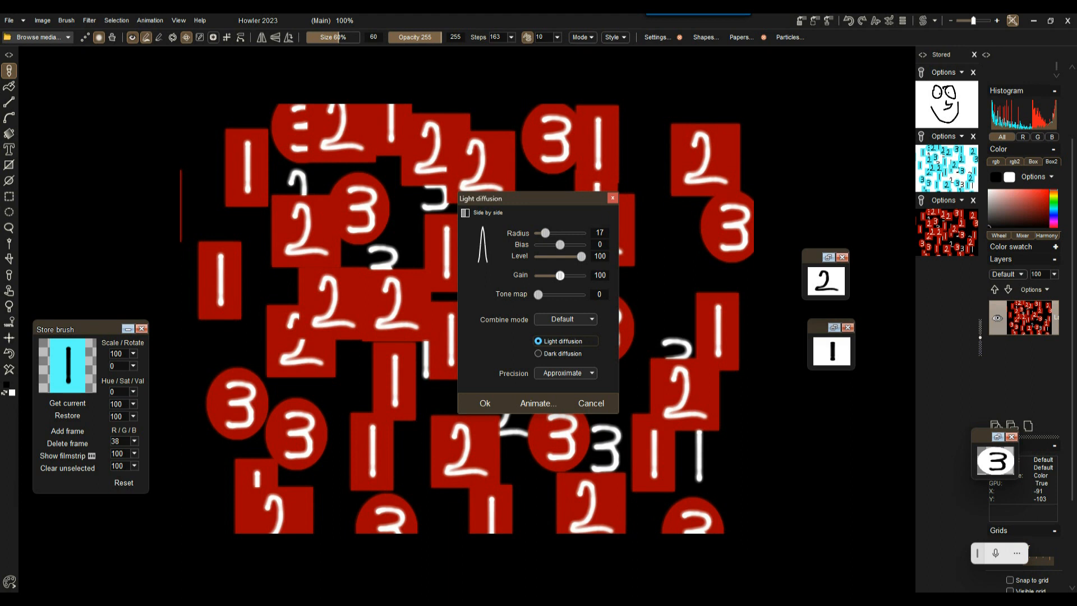
{"action": "left_click_drag", "start_coordinate": [560, 275], "coordinate": [560, 276]}
{"action": "left_click_drag", "start_coordinate": [545, 233], "coordinate": [542, 233]}
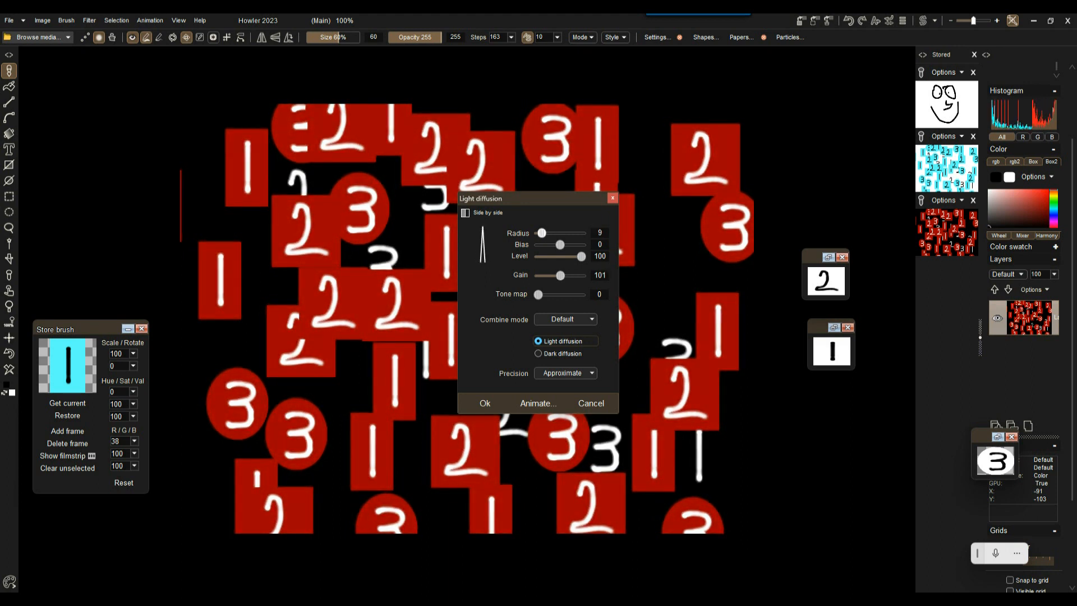
{"action": "left_click", "coordinate": [566, 319]}
{"action": "left_click", "coordinate": [565, 345]}
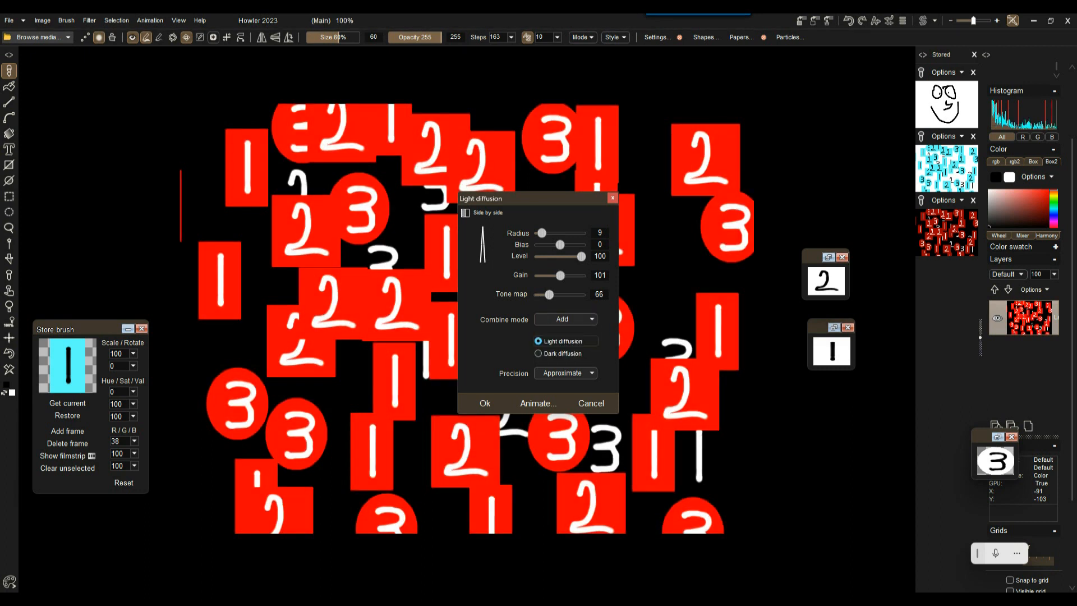
Step: Apply Light Diffusion in Screen mode with radius 21, bias -33, level 71, gain 183 and tone map 102, and store a copy of the result
{"action": "left_click_drag", "start_coordinate": [549, 295], "coordinate": [544, 295]}
{"action": "left_click", "coordinate": [565, 320]}
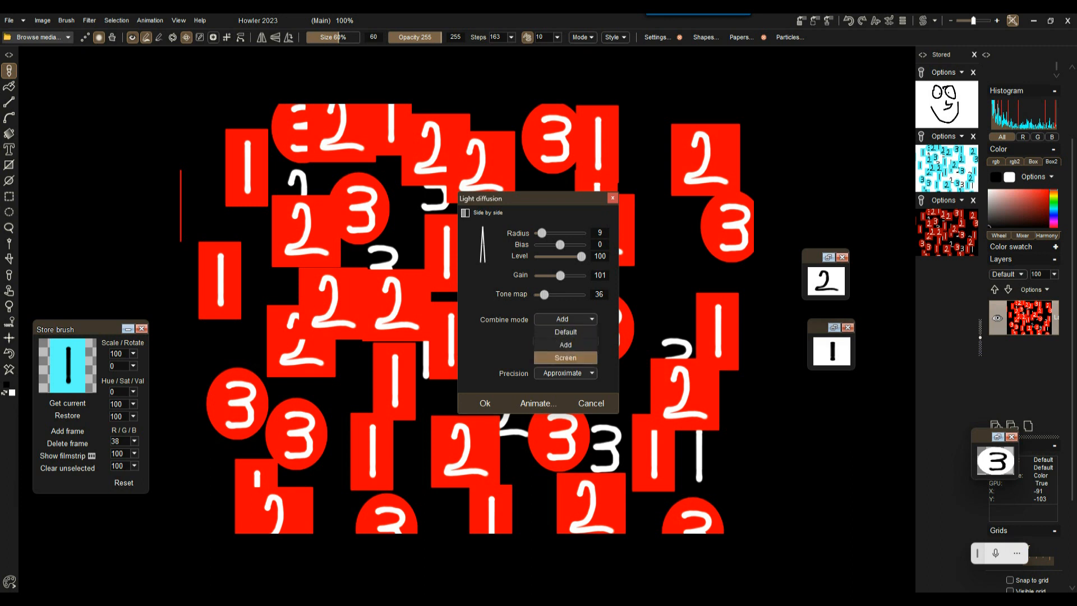
{"action": "left_click", "coordinate": [565, 358]}
{"action": "mouse_move", "coordinate": [542, 233]}
{"action": "left_mouse_down"}
{"action": "mouse_move", "coordinate": [572, 233]}
{"action": "mouse_move", "coordinate": [538, 232]}
{"action": "mouse_move", "coordinate": [558, 233]}
{"action": "left_mouse_up"}
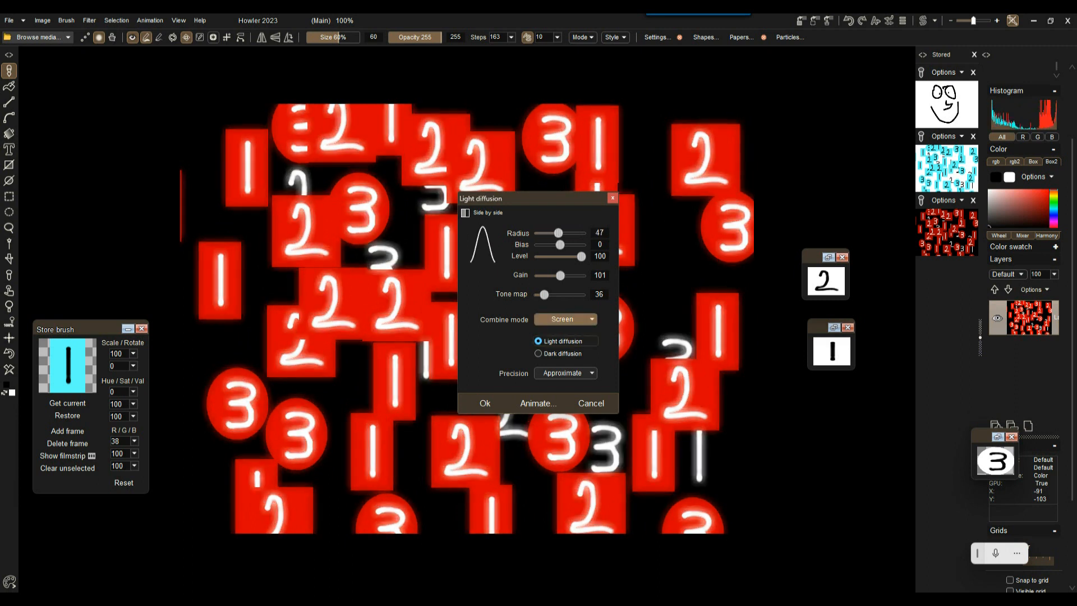
{"action": "left_click_drag", "start_coordinate": [544, 294], "coordinate": [546, 233]}
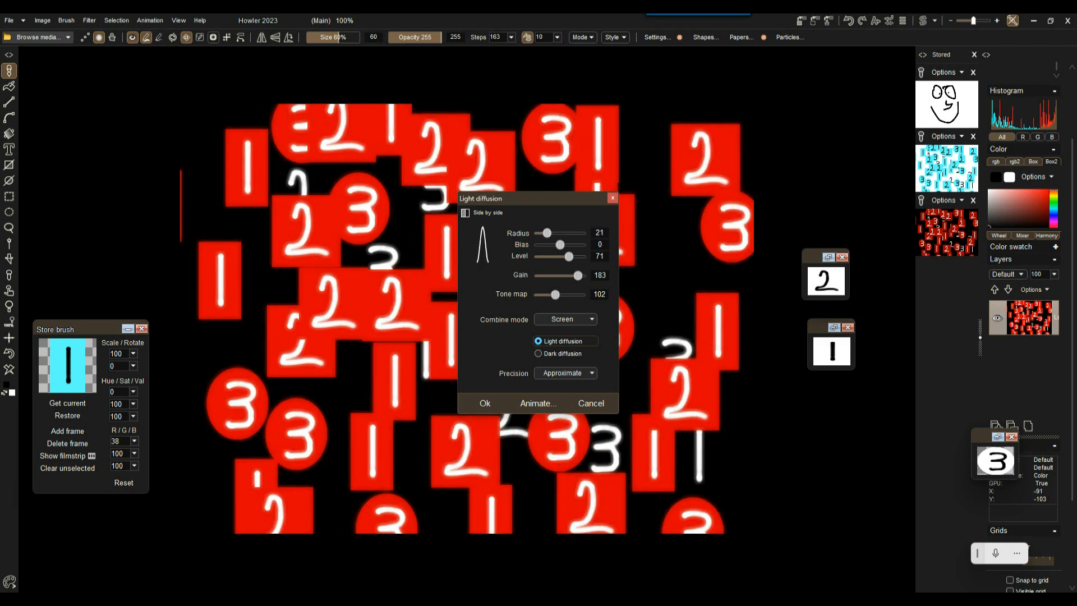
{"action": "left_click_drag", "start_coordinate": [560, 245], "coordinate": [554, 244]}
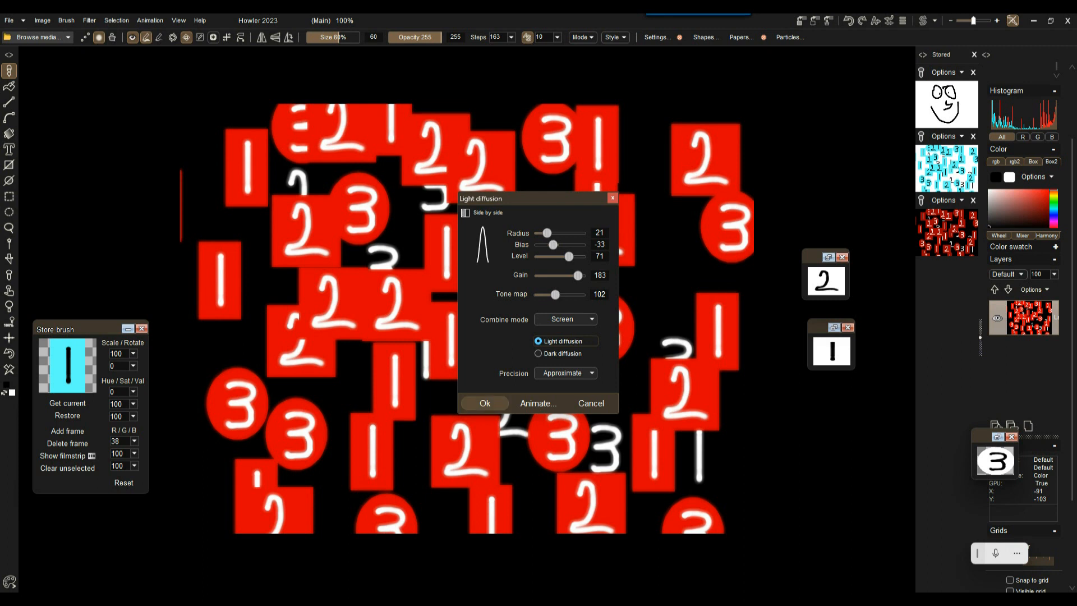
{"action": "left_click", "coordinate": [484, 403]}
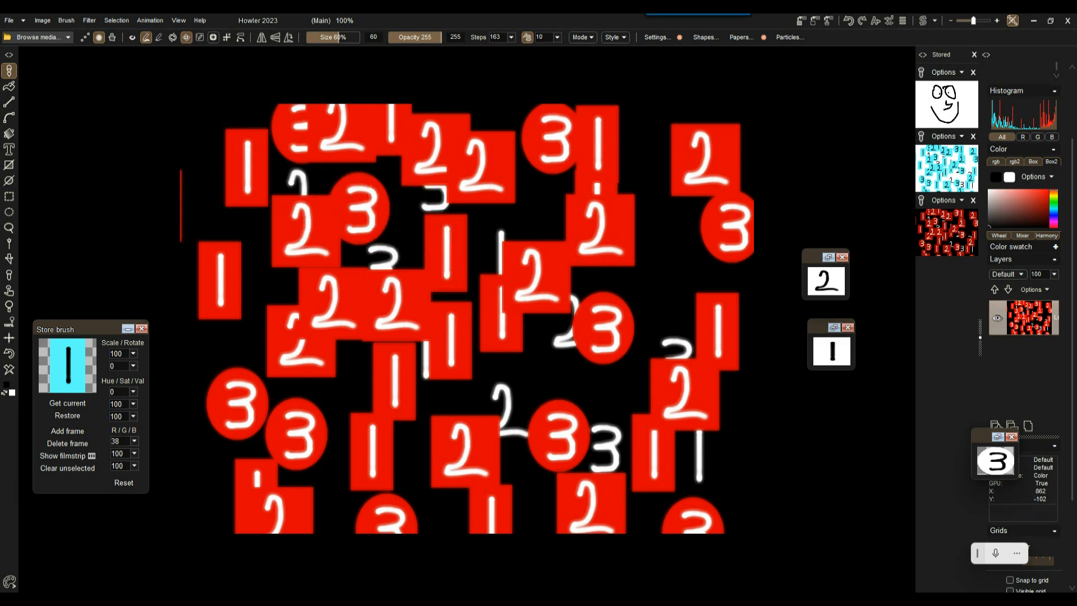
{"action": "left_click", "coordinate": [801, 20]}
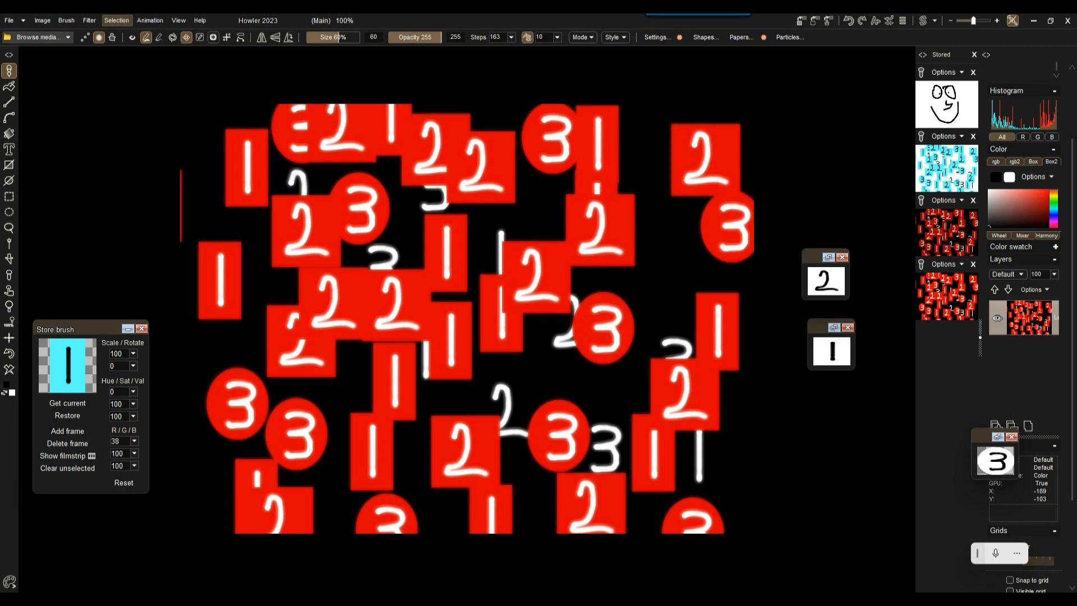
Step: Open the glowing digits image in 3D Designer and set amplitude to 30, prefilter to 12 and heading to -34
{"action": "left_click", "coordinate": [89, 21]}
{"action": "mouse_move", "coordinate": [129, 138]}
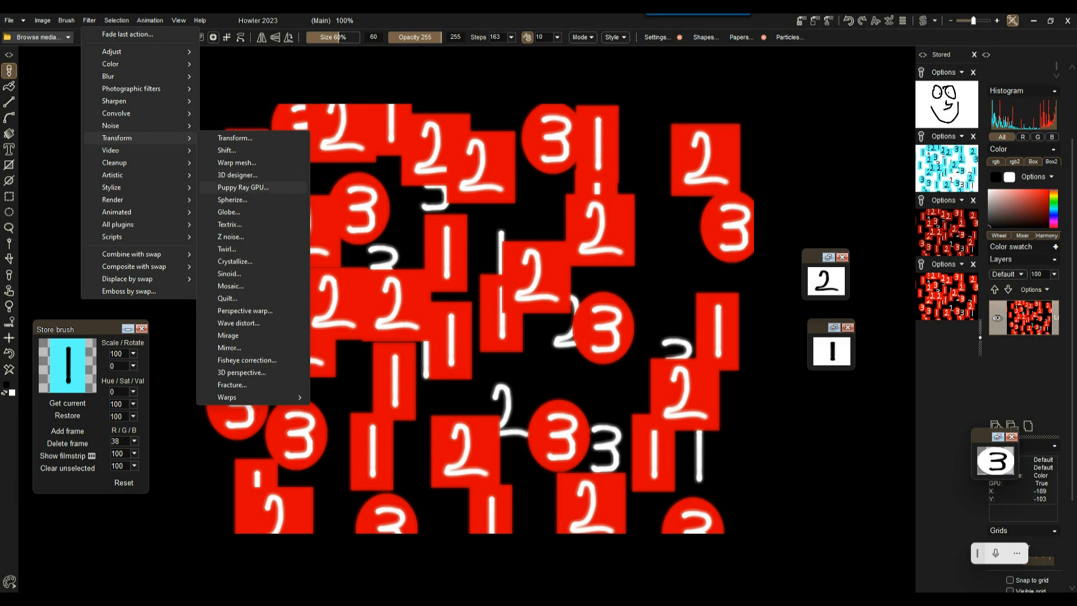
{"action": "left_click", "coordinate": [238, 175]}
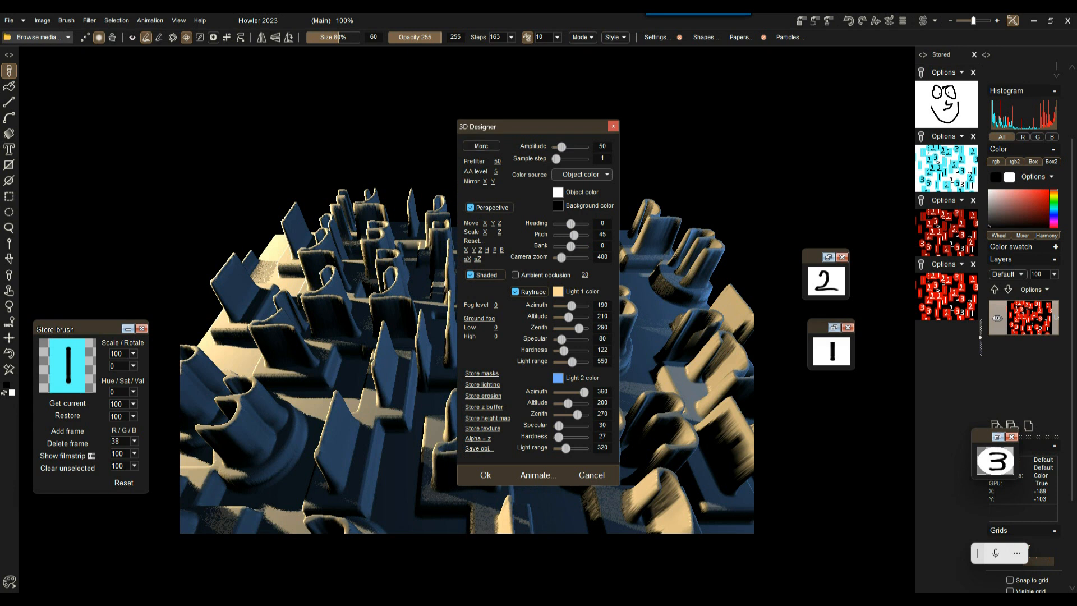
{"action": "left_click_drag", "start_coordinate": [527, 126], "coordinate": [909, 160]}
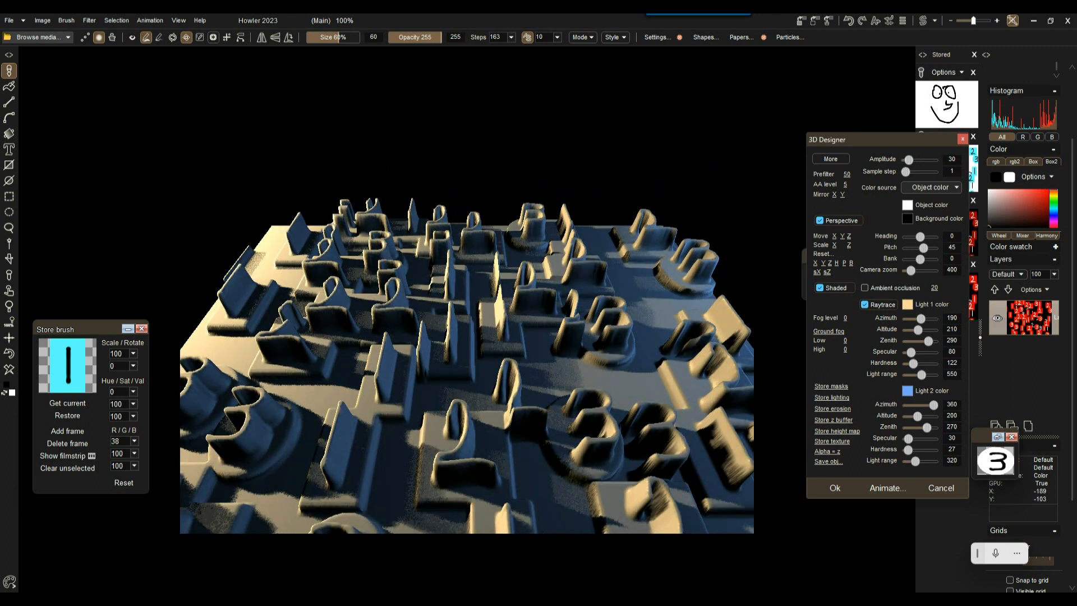
{"action": "left_click_drag", "start_coordinate": [847, 174], "coordinate": [826, 174]}
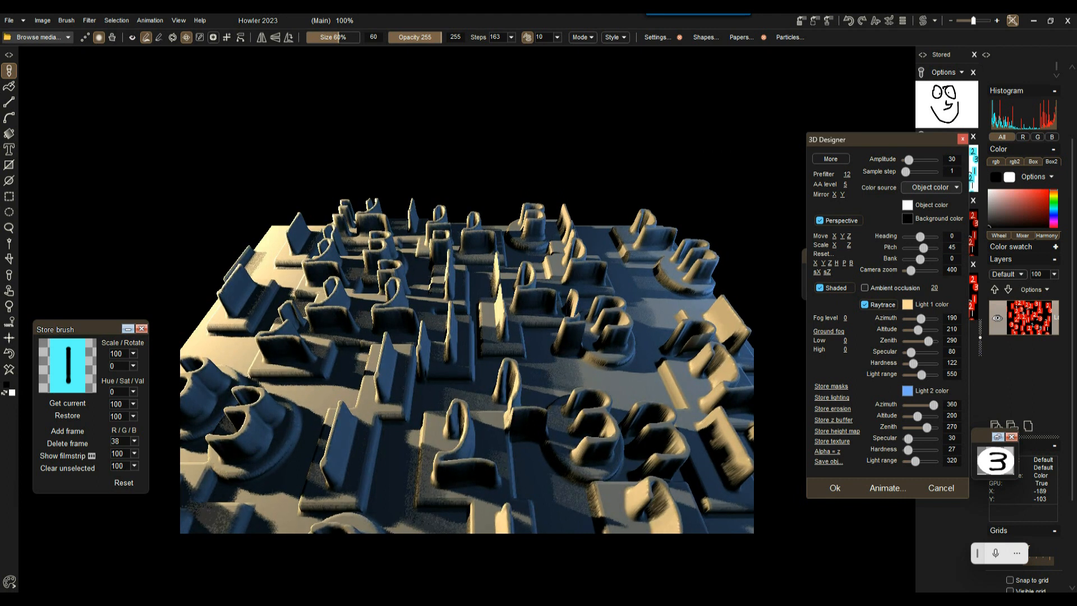
{"action": "left_click_drag", "start_coordinate": [920, 236], "coordinate": [918, 236]}
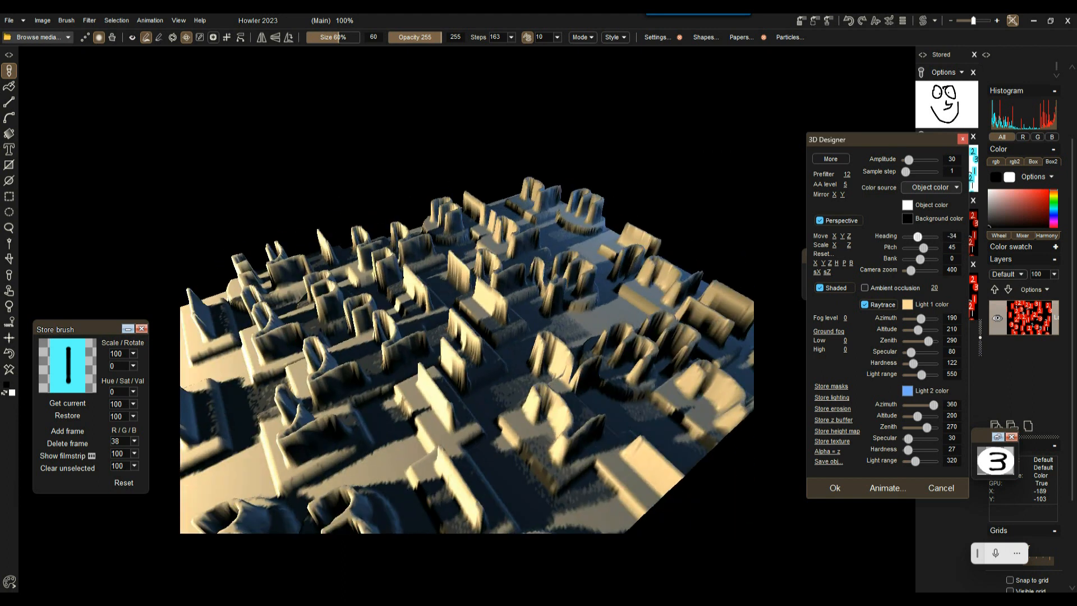
Step: Show the extended 3D Designer options and set erosion to 100, rainfall to 44 and flatness threshold to 5
{"action": "left_click_drag", "start_coordinate": [878, 140], "coordinate": [748, 69]}
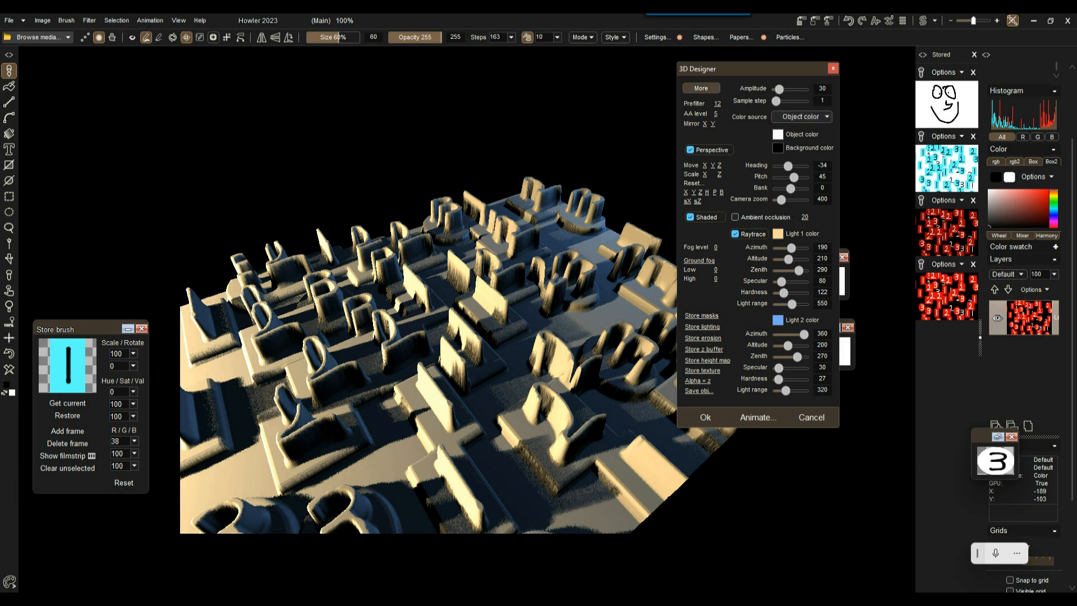
{"action": "left_click", "coordinate": [701, 88]}
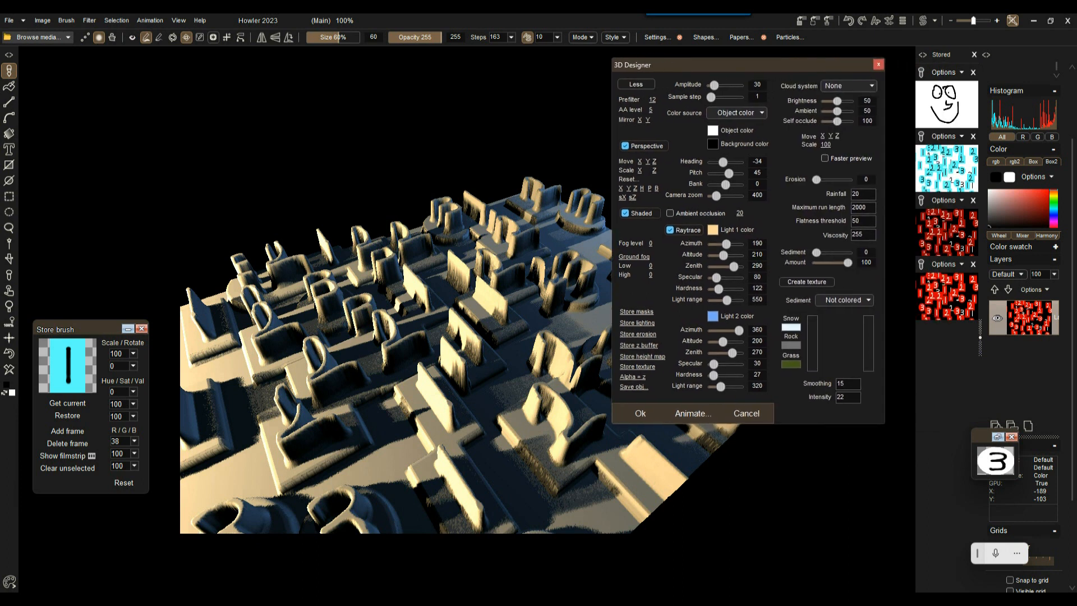
{"action": "left_click_drag", "start_coordinate": [810, 181], "coordinate": [842, 180]}
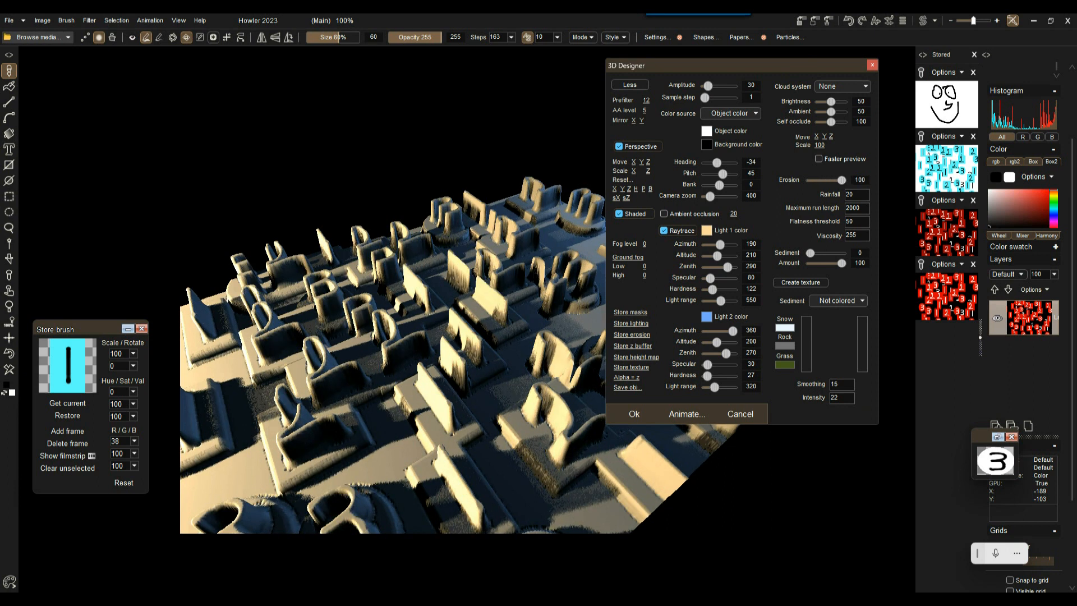
{"action": "double_click", "coordinate": [850, 195]}
{"action": "type", "text": "44"}
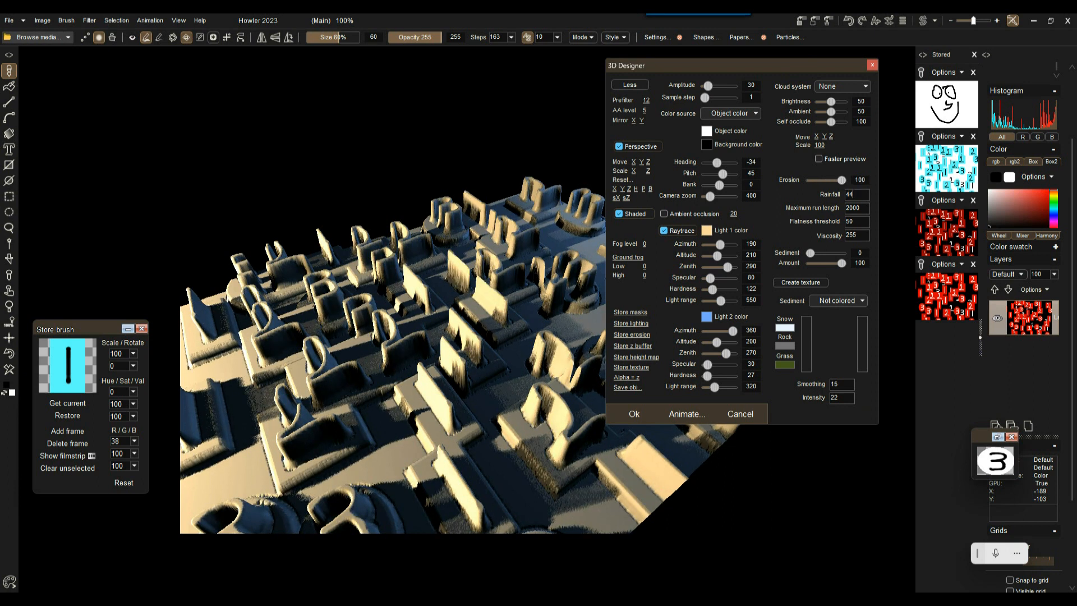
{"action": "double_click", "coordinate": [849, 222]}
{"action": "type", "text": "5"}
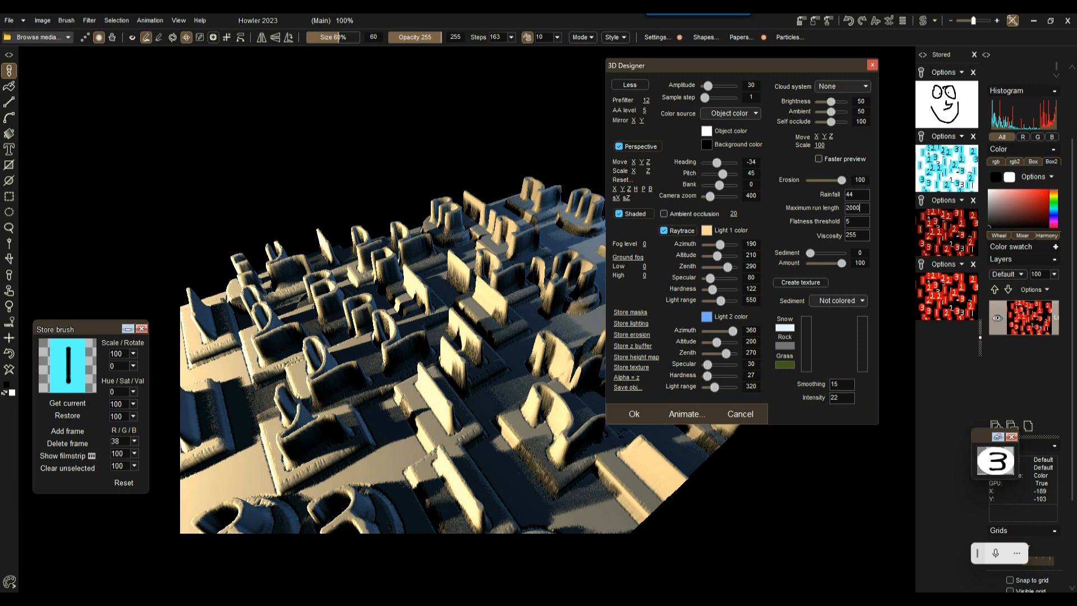
Step: Set sediment to 45 and its amount to 96, and create a terrain texture with the sediment colored as Snow
{"action": "mouse_move", "coordinate": [810, 253]}
{"action": "left_mouse_down"}
{"action": "mouse_move", "coordinate": [841, 263]}
{"action": "mouse_move", "coordinate": [824, 253]}
{"action": "left_mouse_up"}
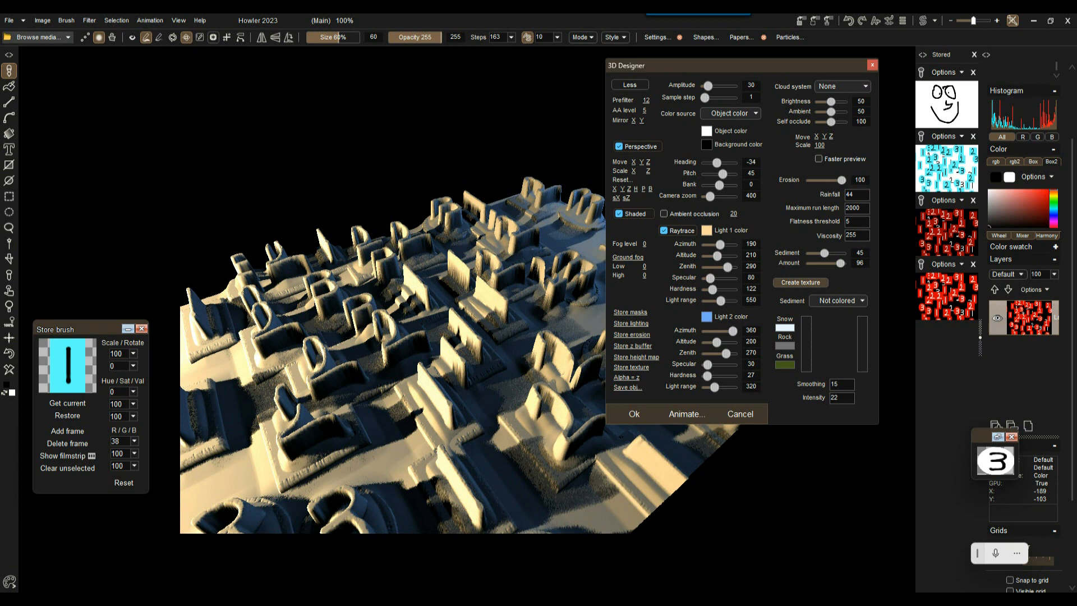
{"action": "left_click", "coordinate": [801, 282]}
{"action": "left_click", "coordinate": [577, 345]}
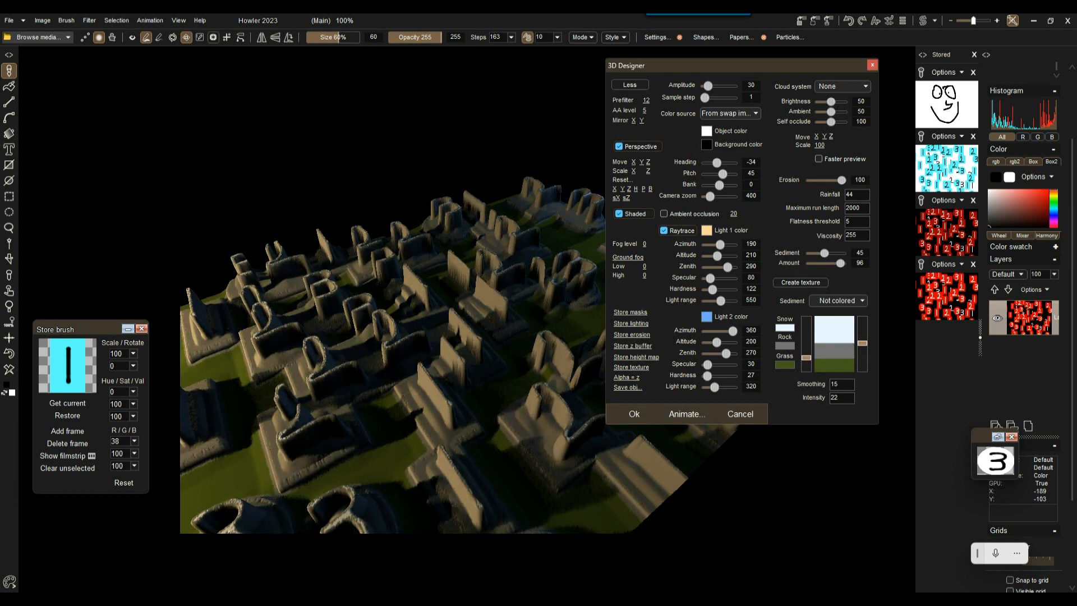
{"action": "left_click", "coordinate": [838, 300]}
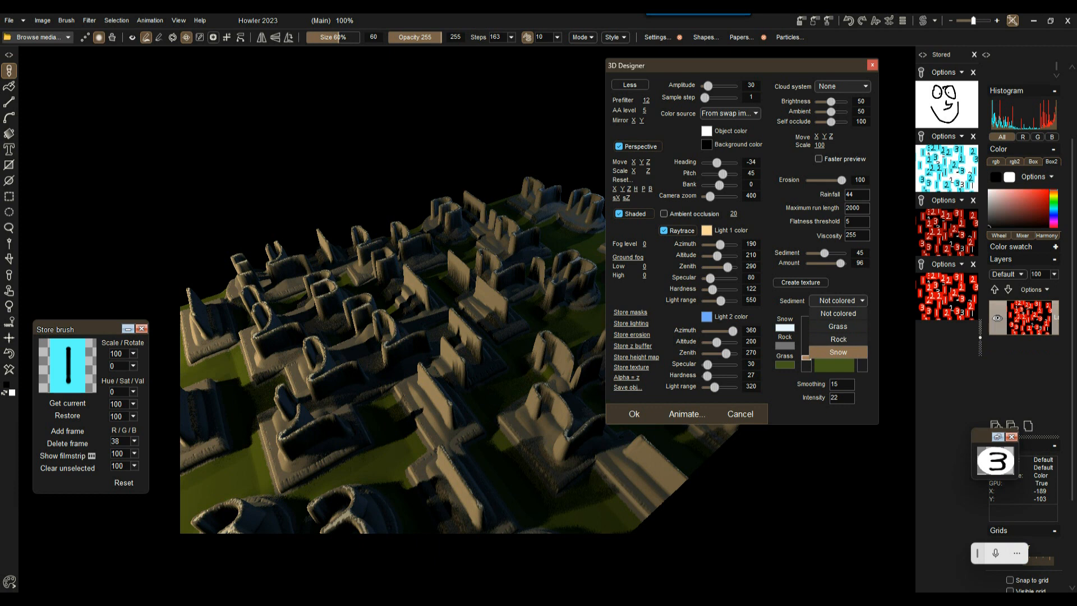
{"action": "left_click", "coordinate": [838, 353]}
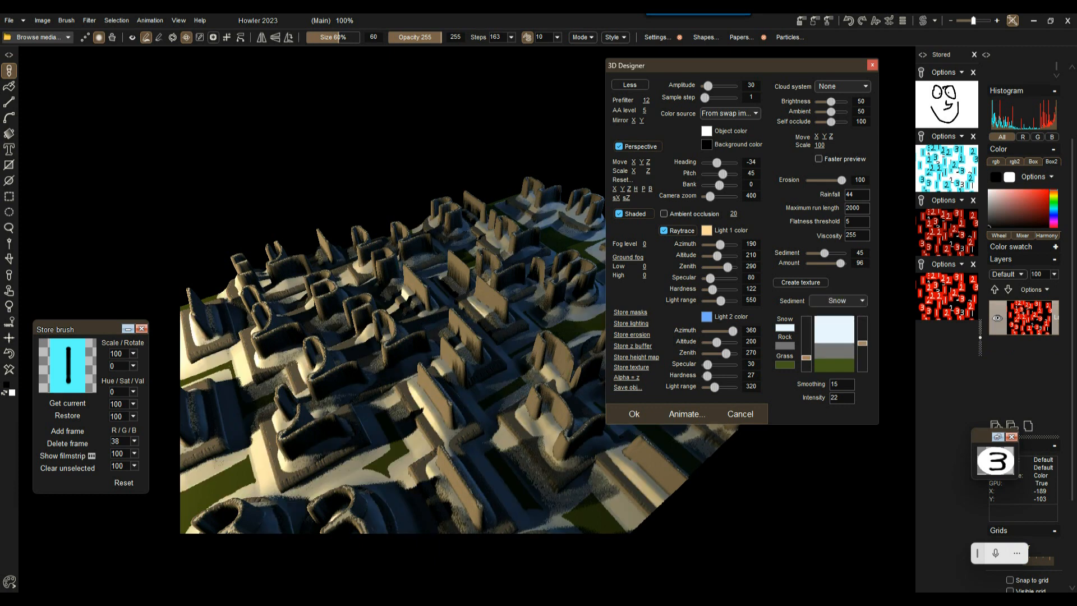
Step: Set the Light 2 range to 714 and store the terrain's height map, texture and z buffer as images
{"action": "left_click_drag", "start_coordinate": [715, 387], "coordinate": [725, 387]}
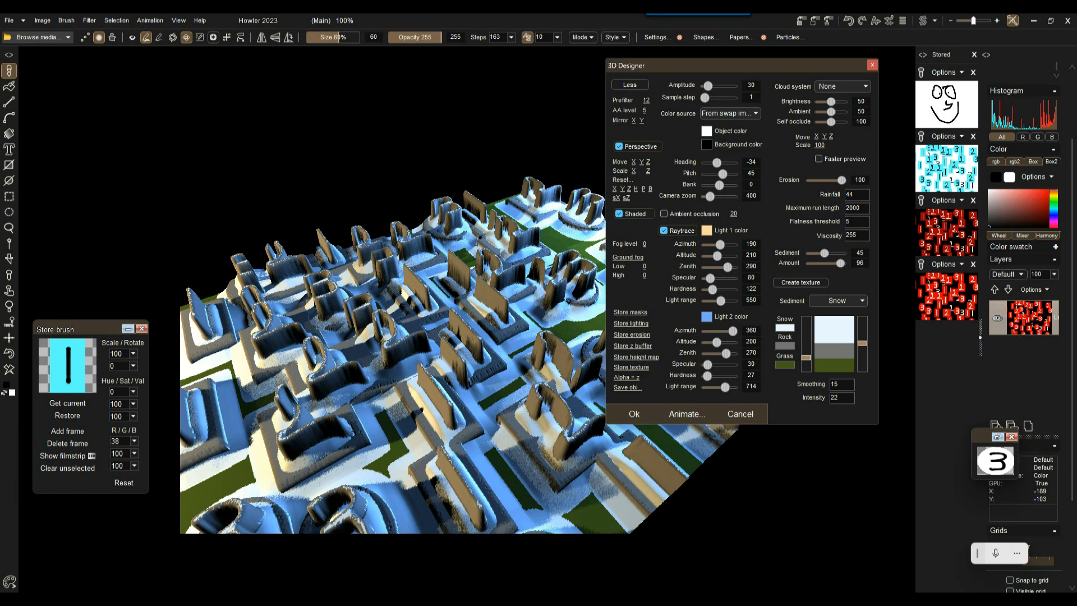
{"action": "left_click", "coordinate": [636, 357]}
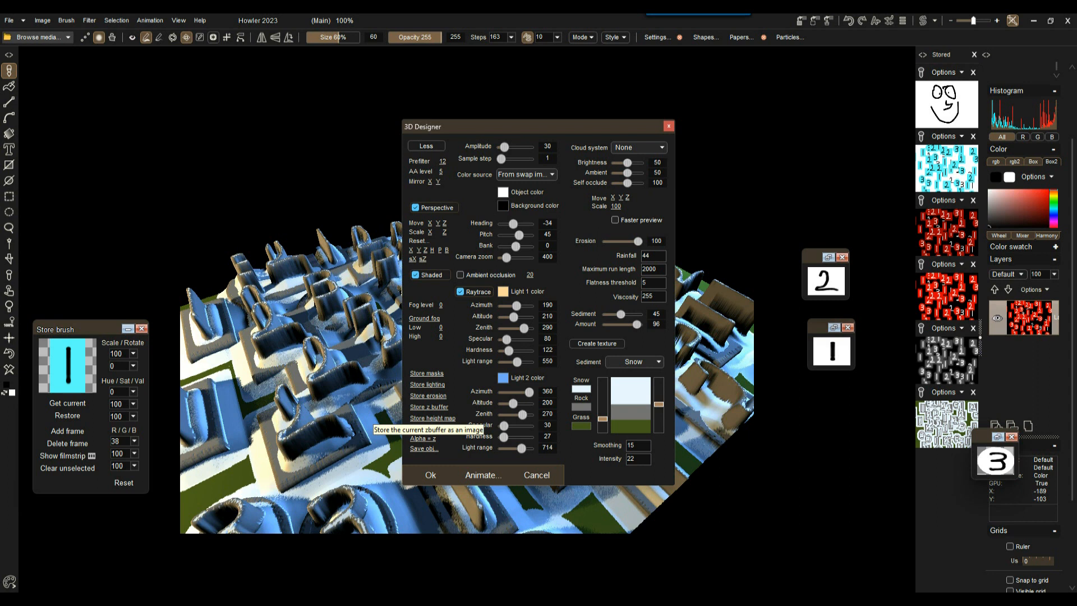
{"action": "left_click", "coordinate": [429, 407]}
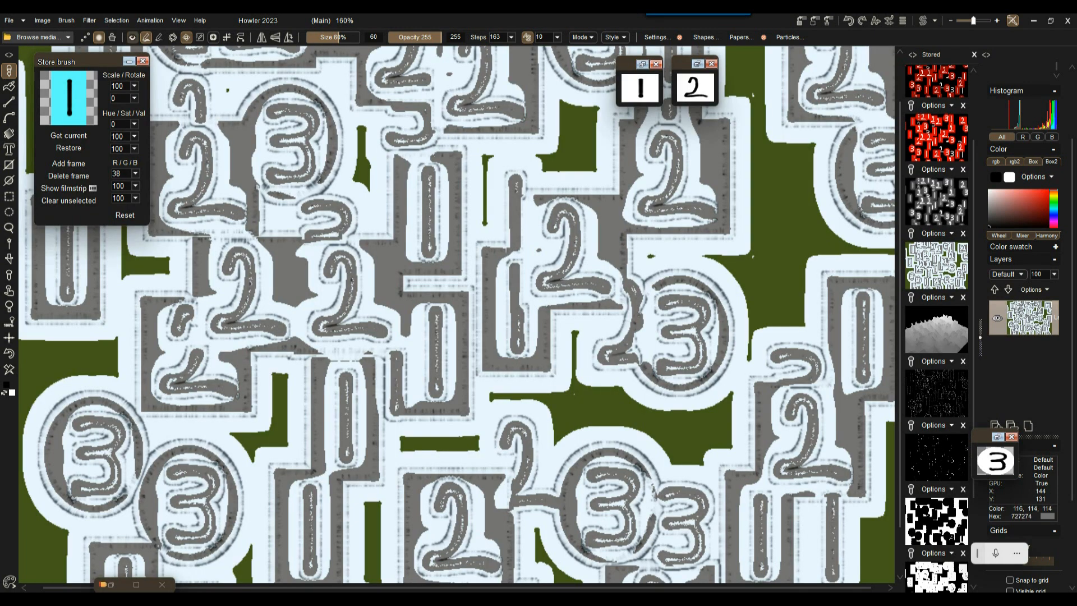
Step: Collapse the Store brush window and compare the stored height map, plain terrain texture and detailed texture image on the canvas
{"action": "left_click", "coordinate": [129, 61]}
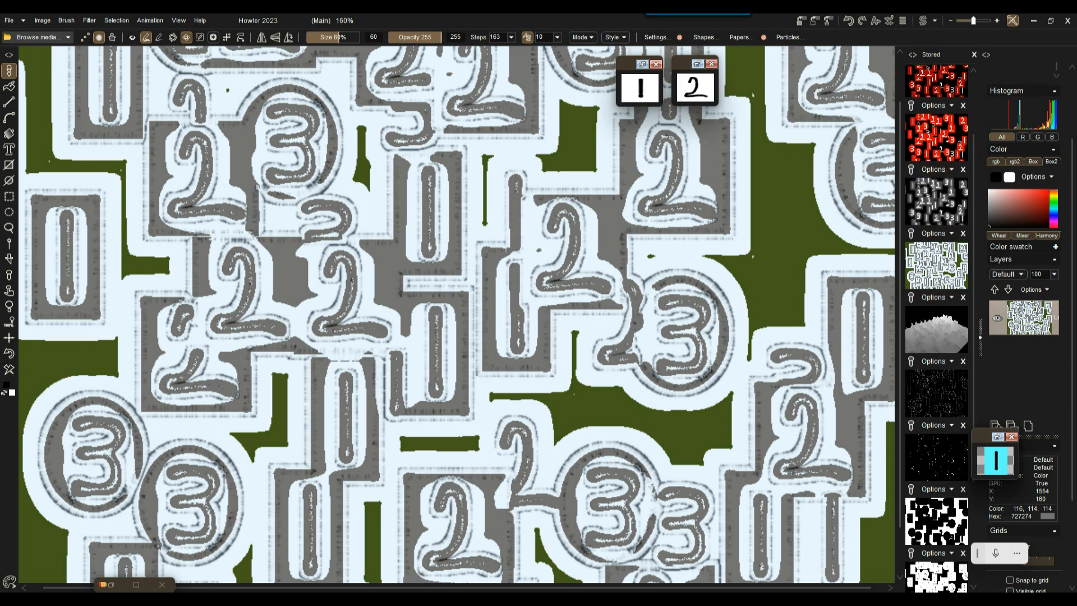
{"action": "left_click", "coordinate": [937, 202]}
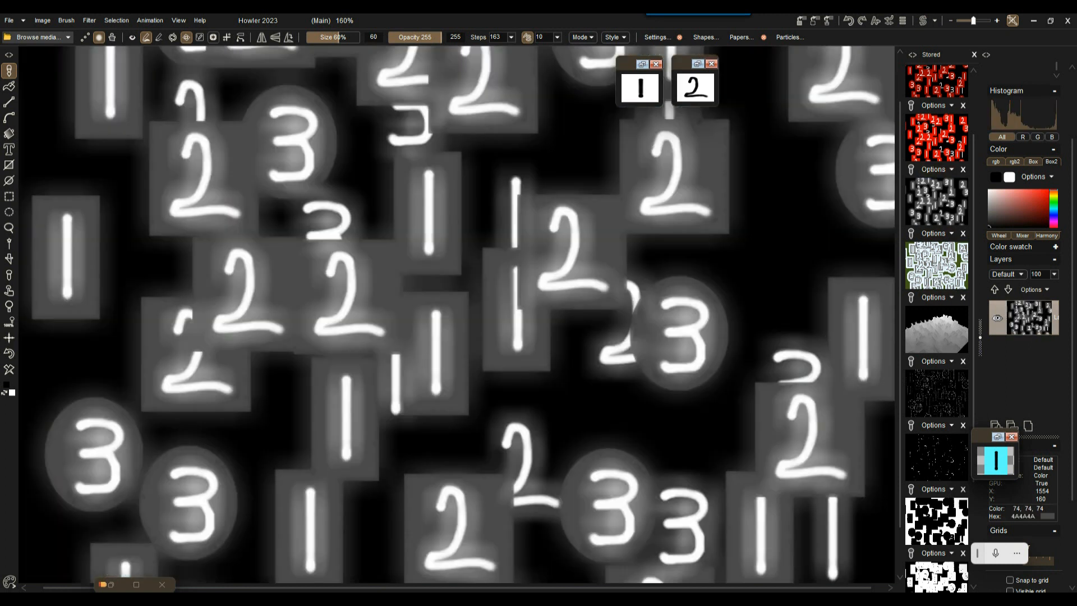
{"action": "left_click", "coordinate": [937, 265]}
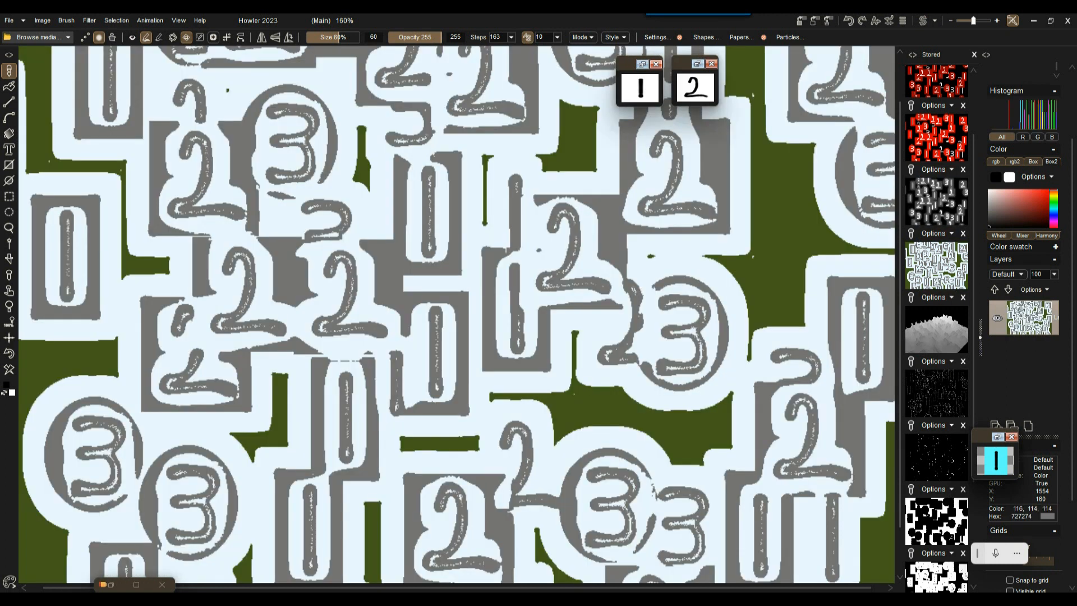
{"action": "left_click_drag", "start_coordinate": [974, 280], "coordinate": [974, 382]}
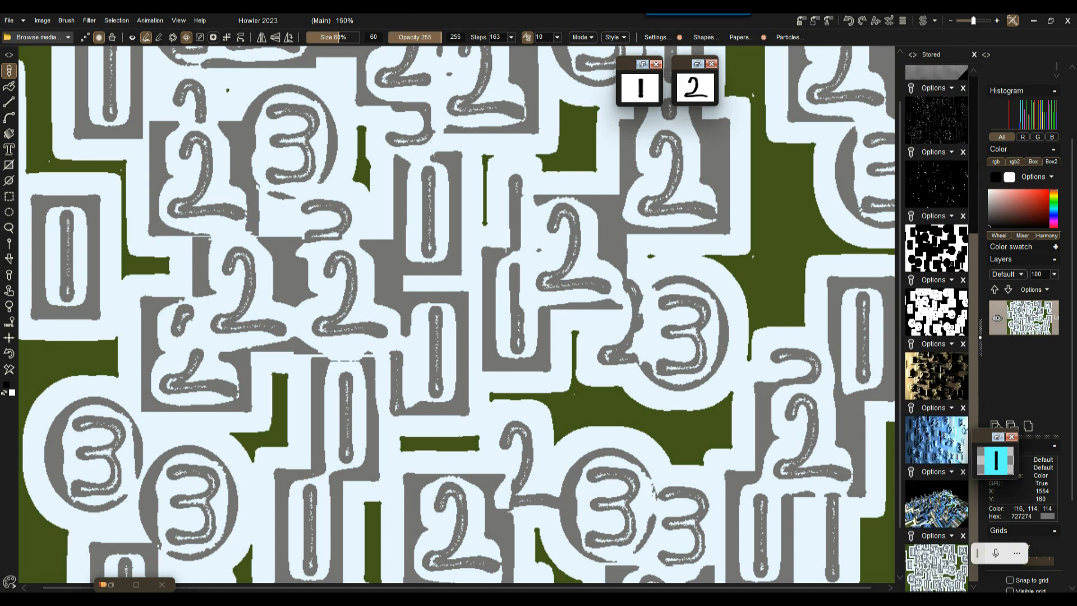
{"action": "left_click", "coordinate": [937, 568]}
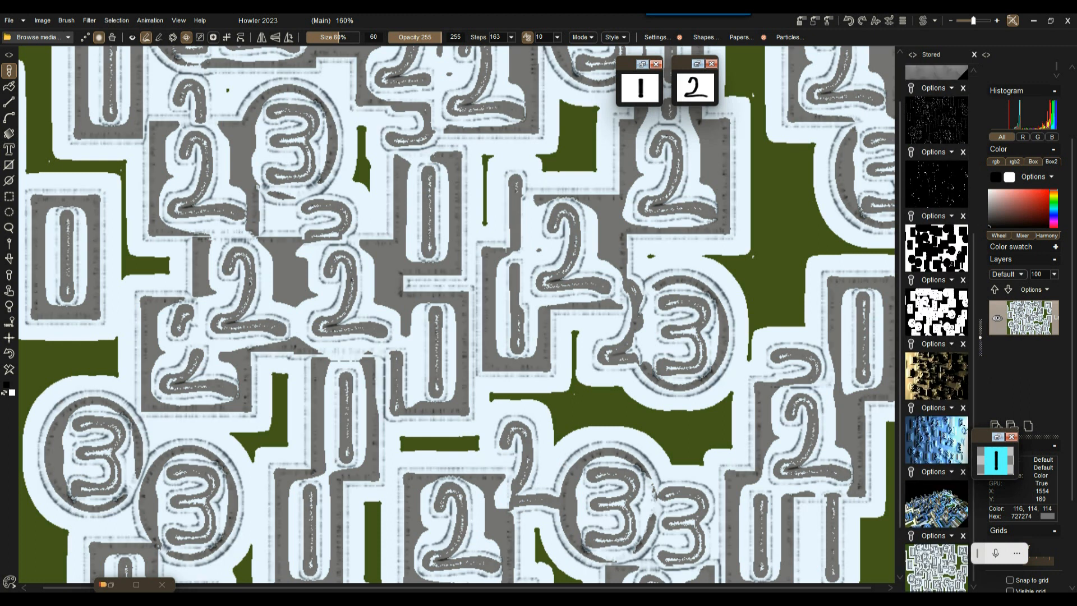
{"action": "left_click_drag", "start_coordinate": [974, 387], "coordinate": [973, 229]}
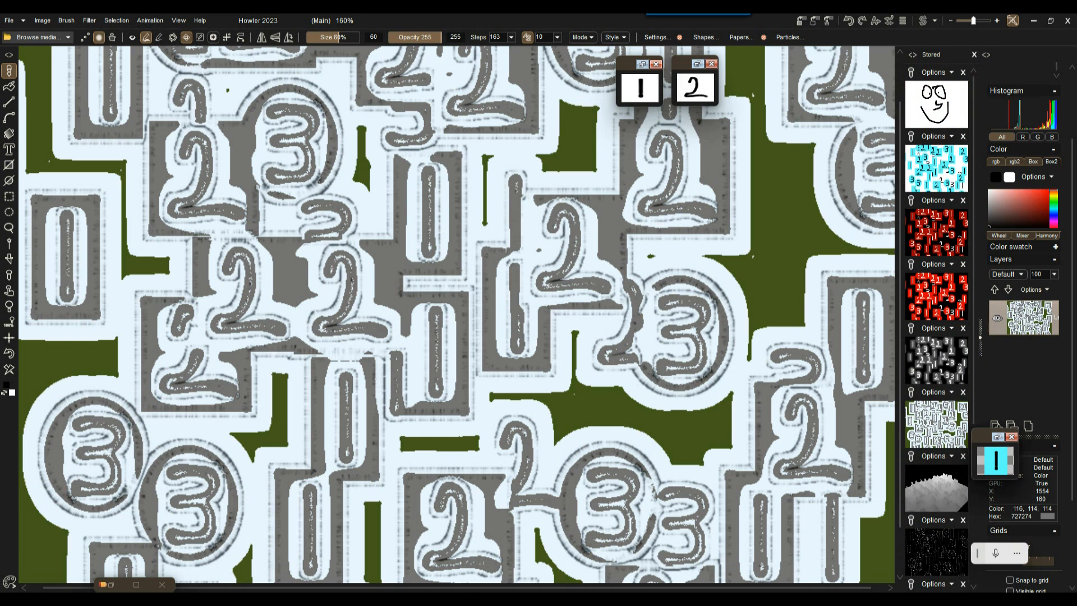
Step: View the stored cyan, dark red and bright red number images one after another on the canvas
{"action": "left_click", "coordinate": [937, 168]}
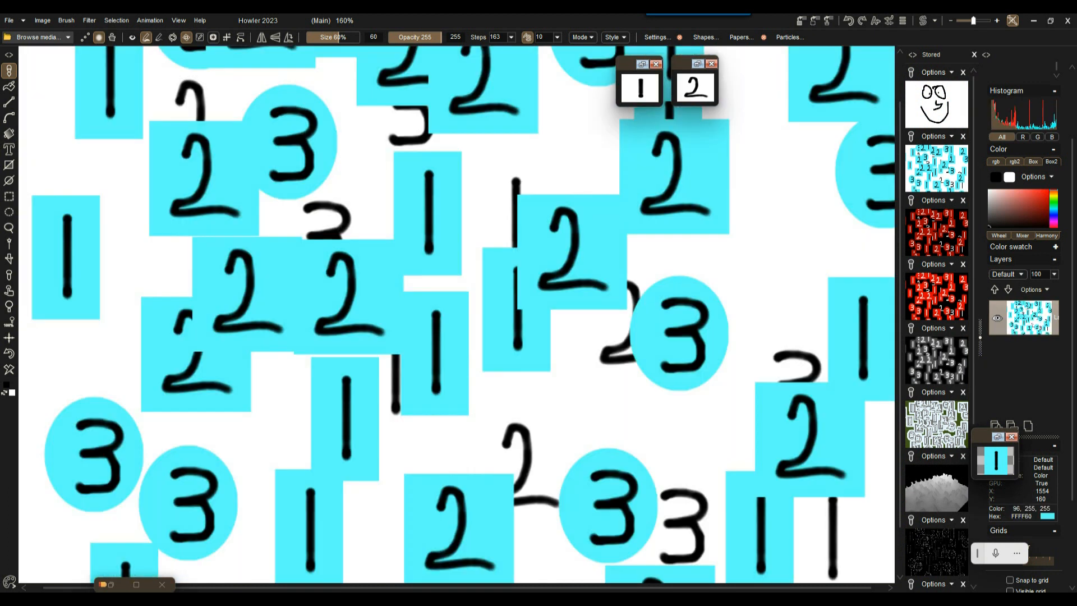
{"action": "left_click", "coordinate": [937, 232]}
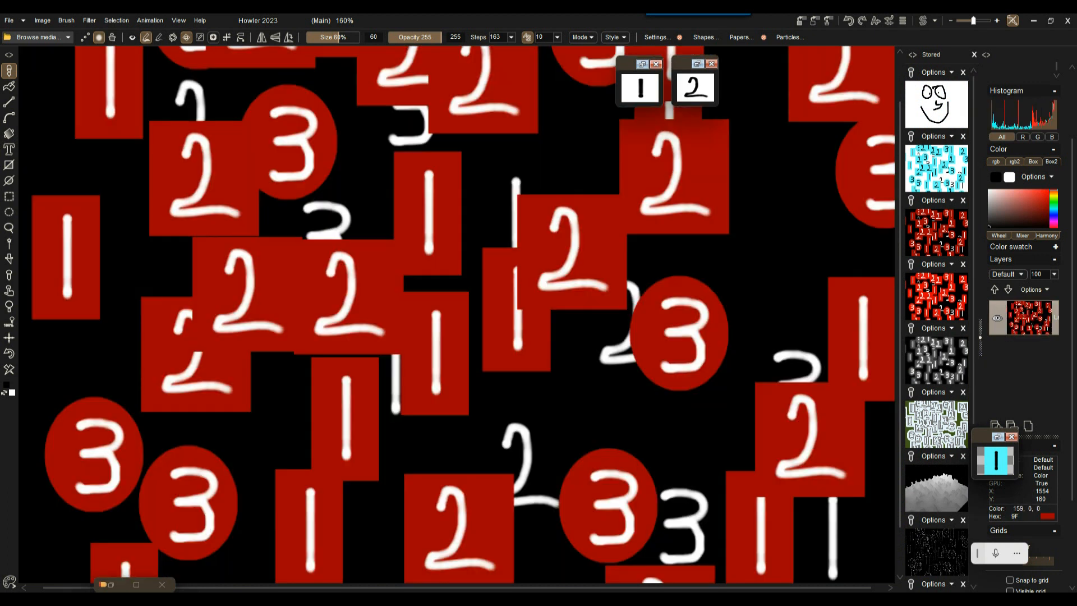
{"action": "left_click", "coordinate": [937, 297]}
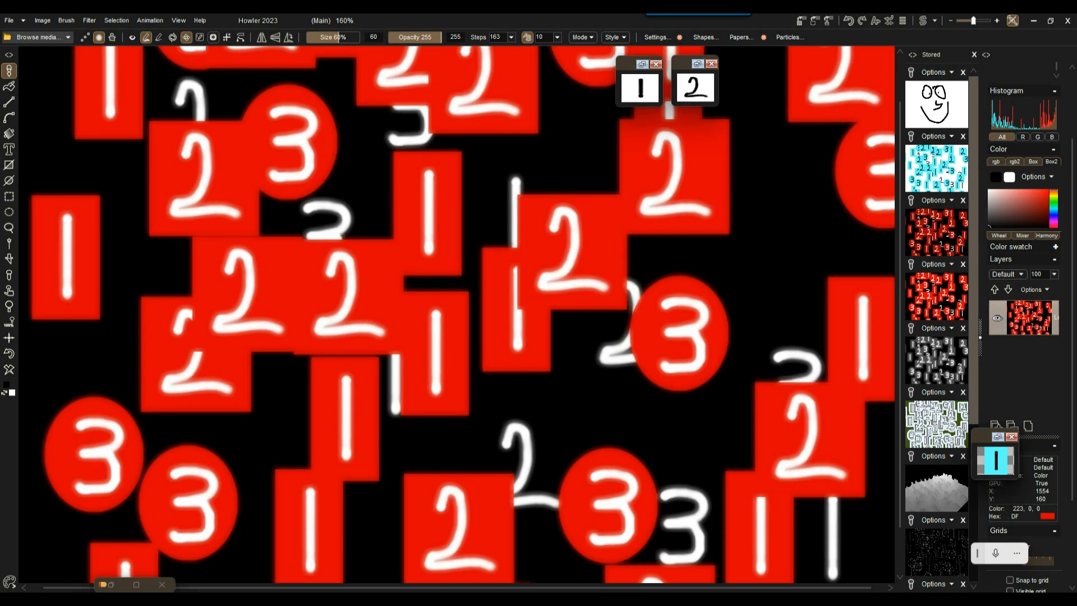
Step: Load the stored blurred grayscale numbers onto the canvas and combine a stored image with them using Subtract
{"action": "left_click", "coordinate": [937, 360]}
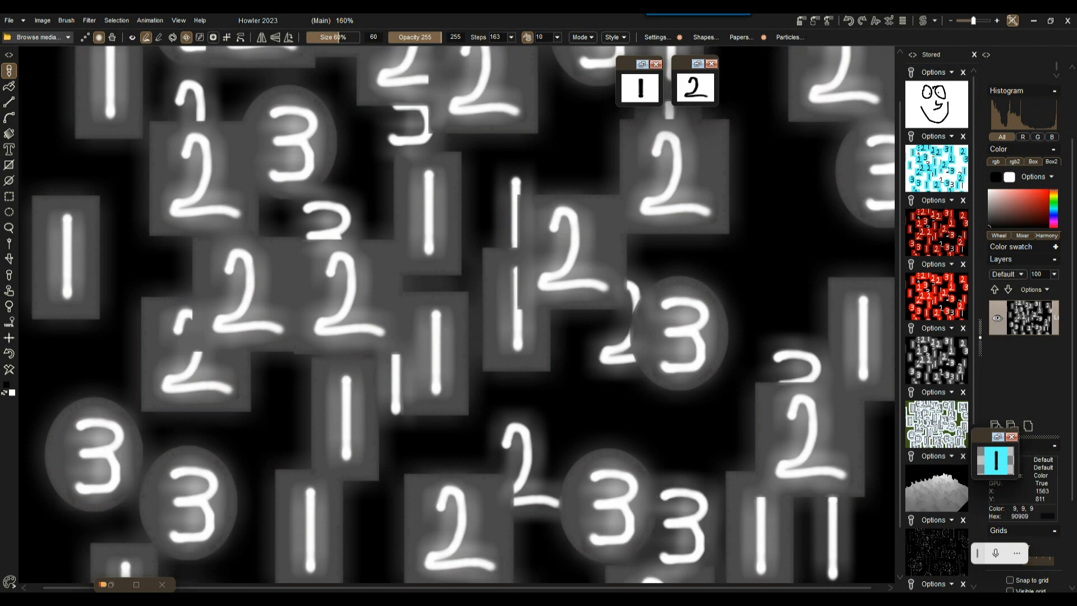
{"action": "scroll", "coordinate": [943, 328], "scroll_direction": "down", "scroll_amount": 3}
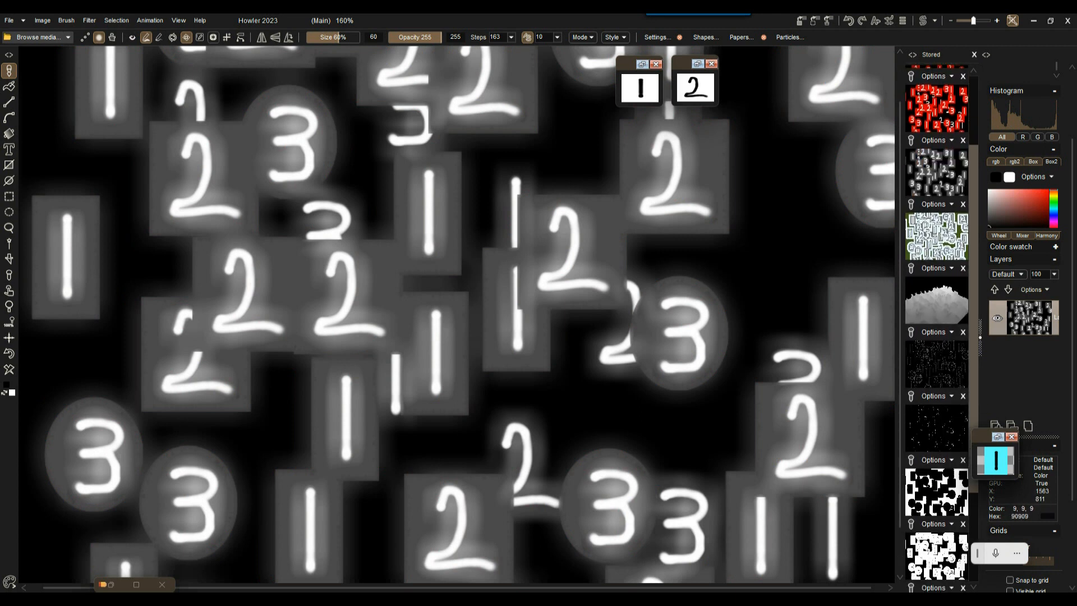
{"action": "scroll", "coordinate": [942, 329], "scroll_direction": "up", "scroll_amount": 3}
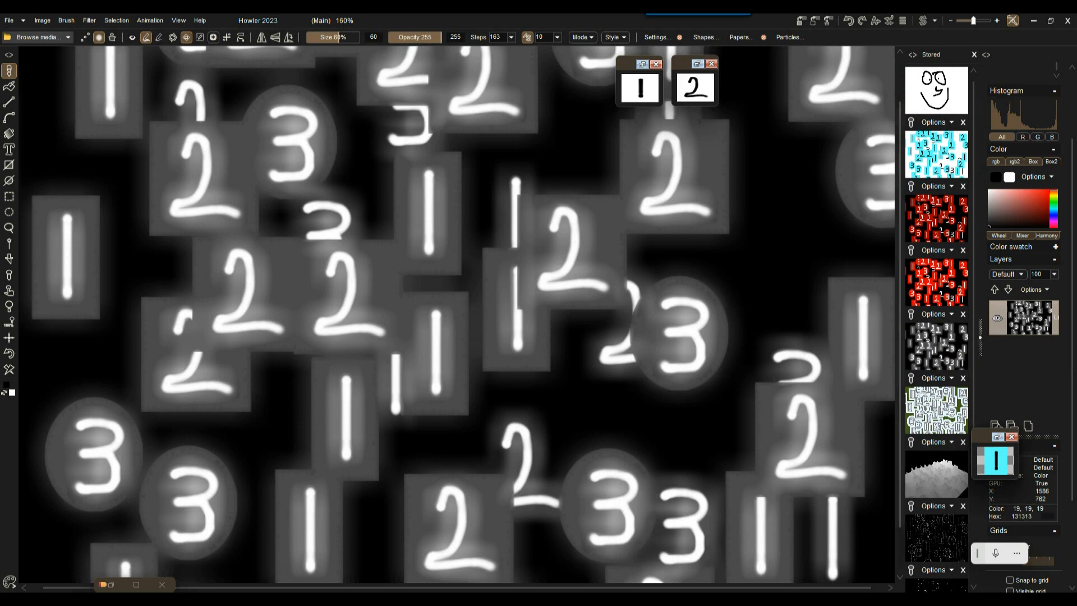
{"action": "left_click", "coordinate": [935, 313]}
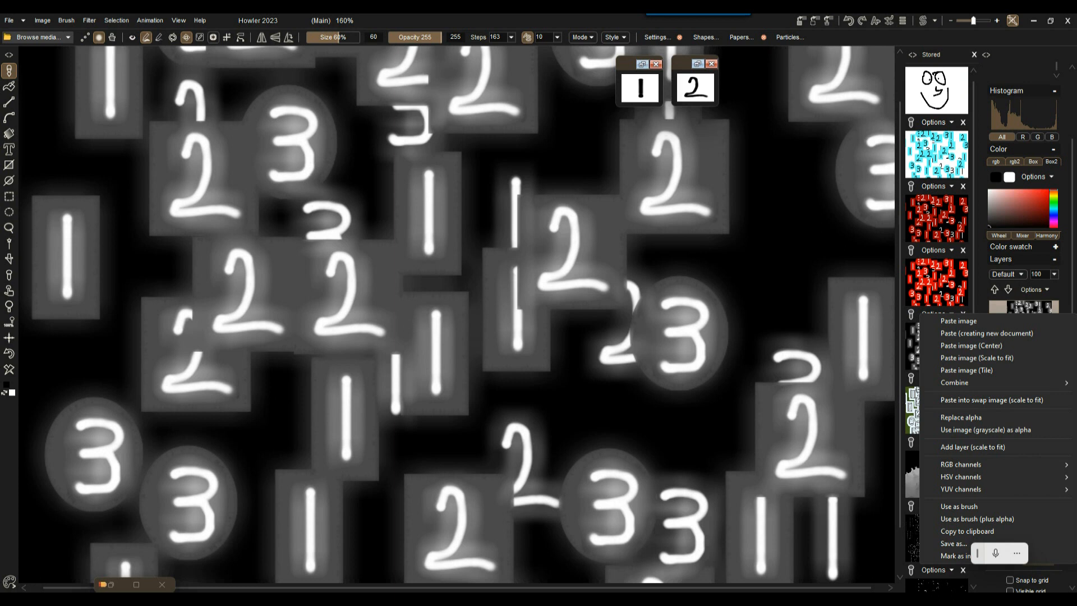
{"action": "left_click", "coordinate": [900, 415]}
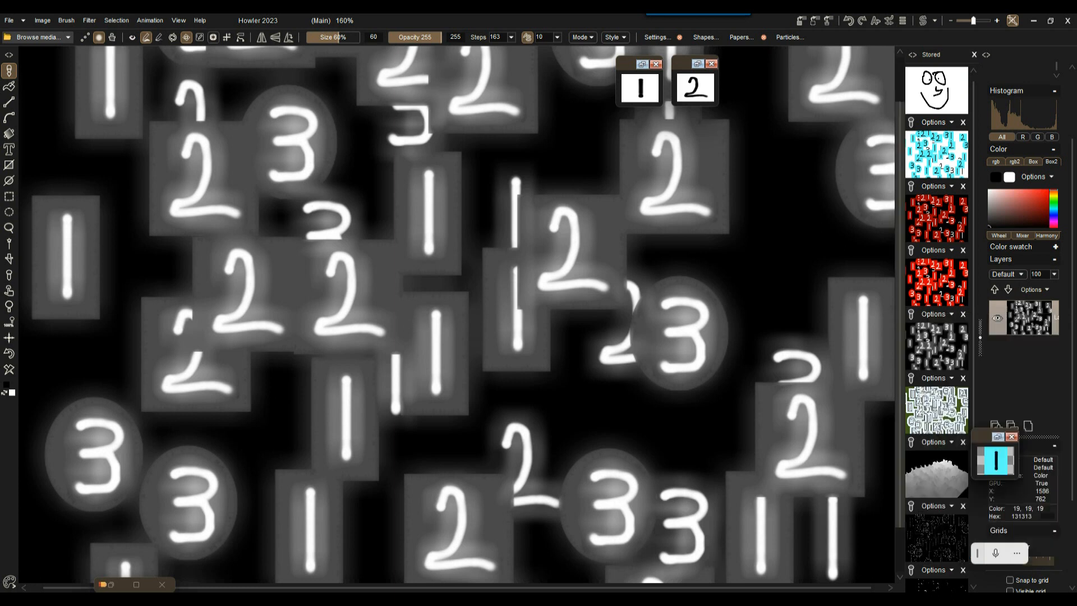
{"action": "left_click", "coordinate": [936, 250]}
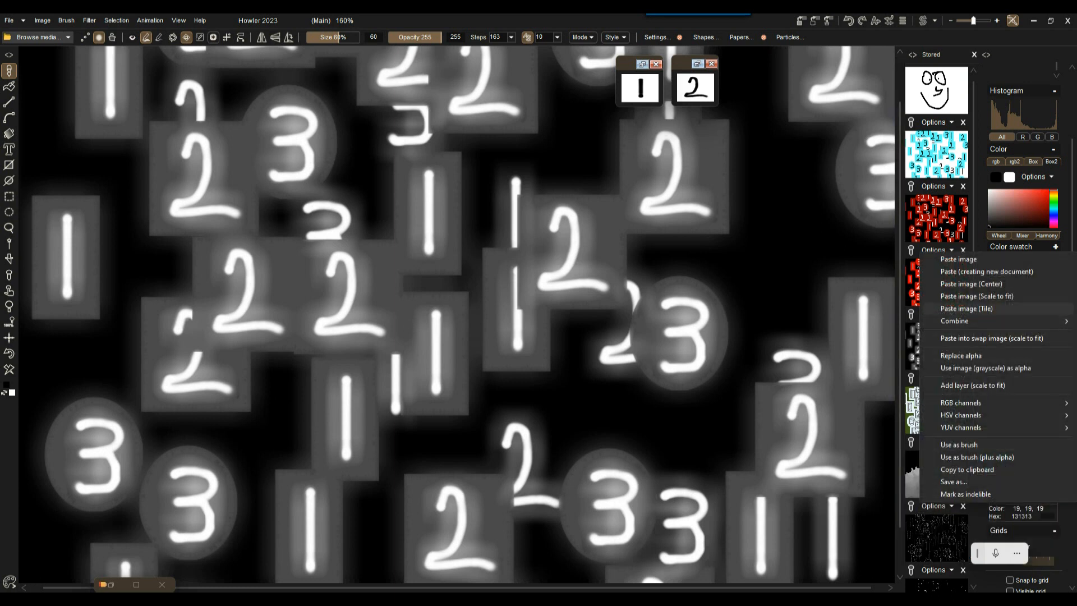
{"action": "mouse_move", "coordinate": [954, 321]}
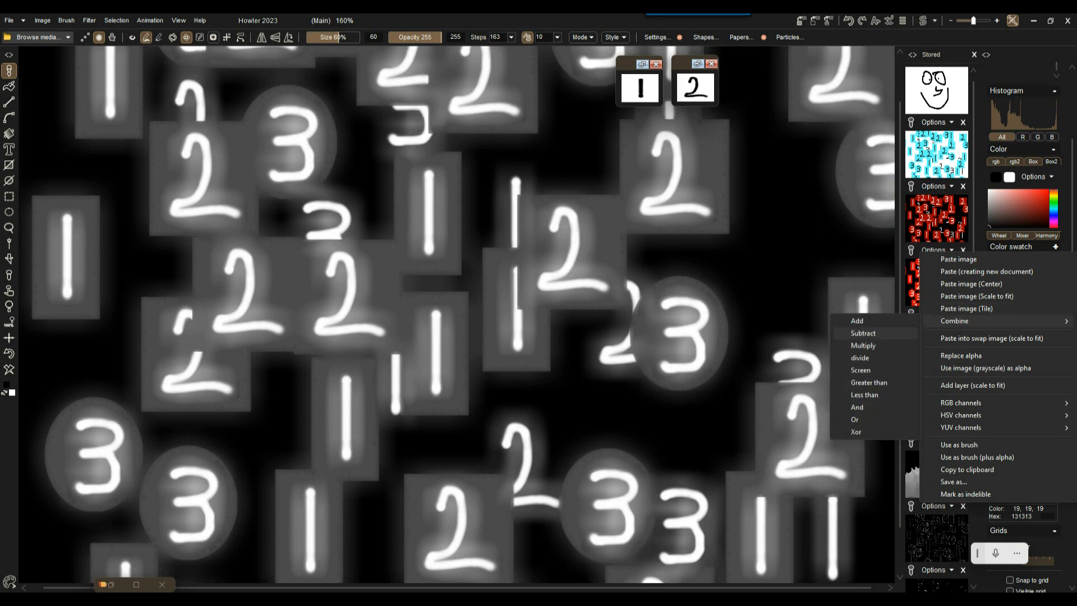
{"action": "left_click", "coordinate": [864, 333]}
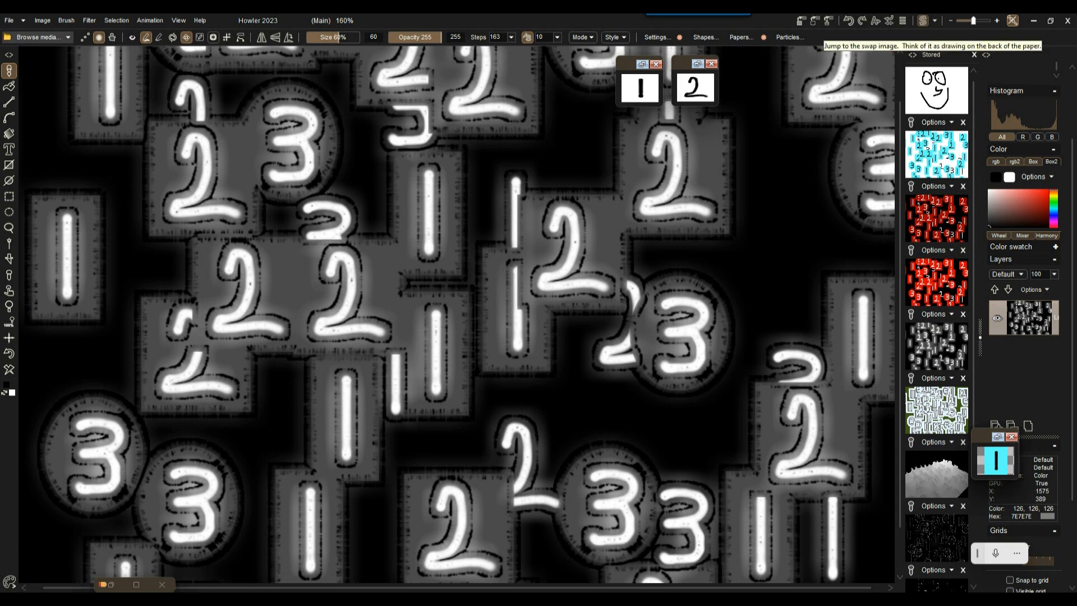
Step: Compare the combined grayscale main image with the plain terrain texture held on the swap image
{"action": "left_click", "coordinate": [923, 21]}
{"action": "left_click", "coordinate": [922, 20]}
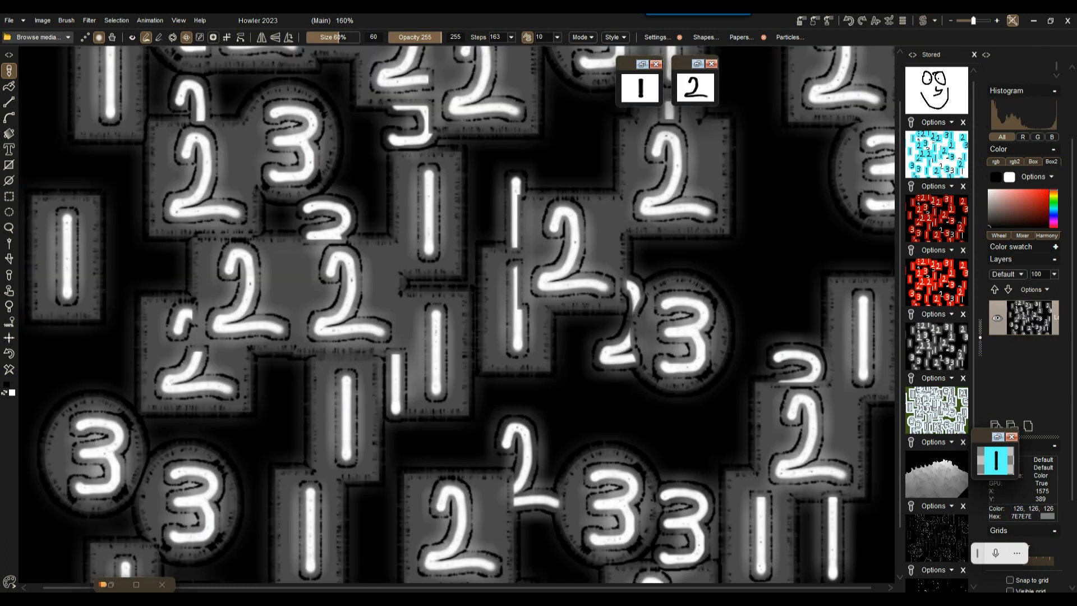
{"action": "left_click", "coordinate": [923, 20]}
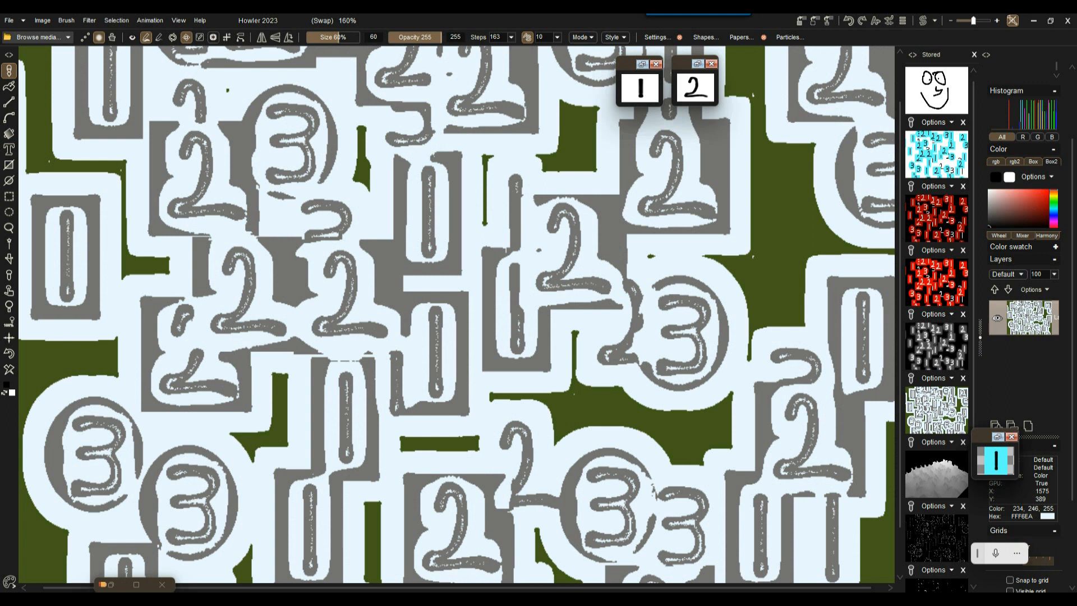
{"action": "left_click", "coordinate": [922, 20]}
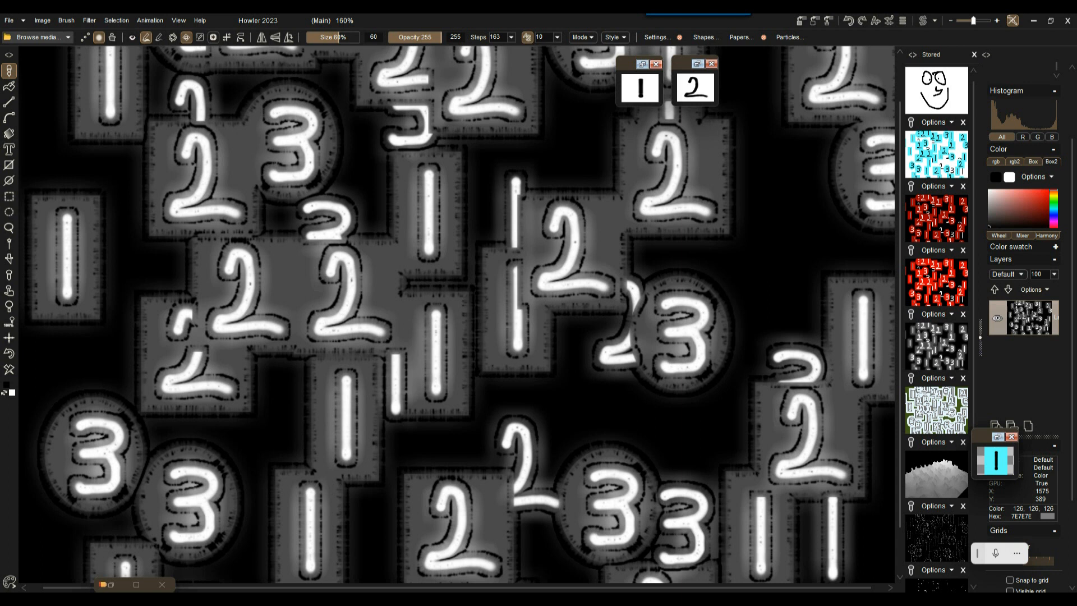
{"action": "left_click", "coordinate": [923, 20]}
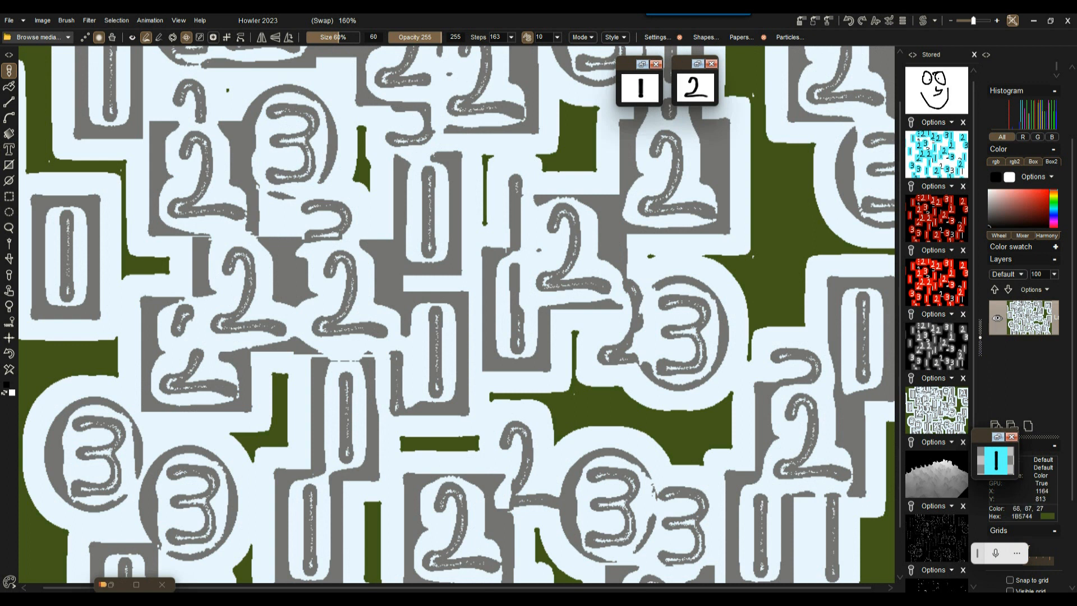
Step: Place the stored detailed terrain texture on the swap image and return to the main grayscale image
{"action": "left_click", "coordinate": [936, 475]}
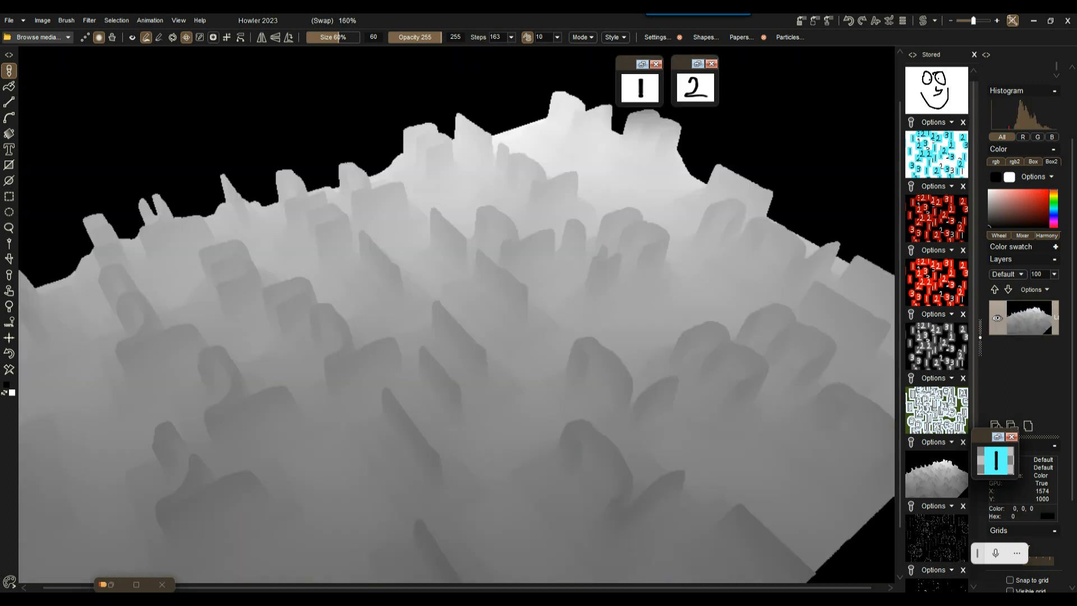
{"action": "left_click_drag", "start_coordinate": [974, 359], "coordinate": [974, 512]}
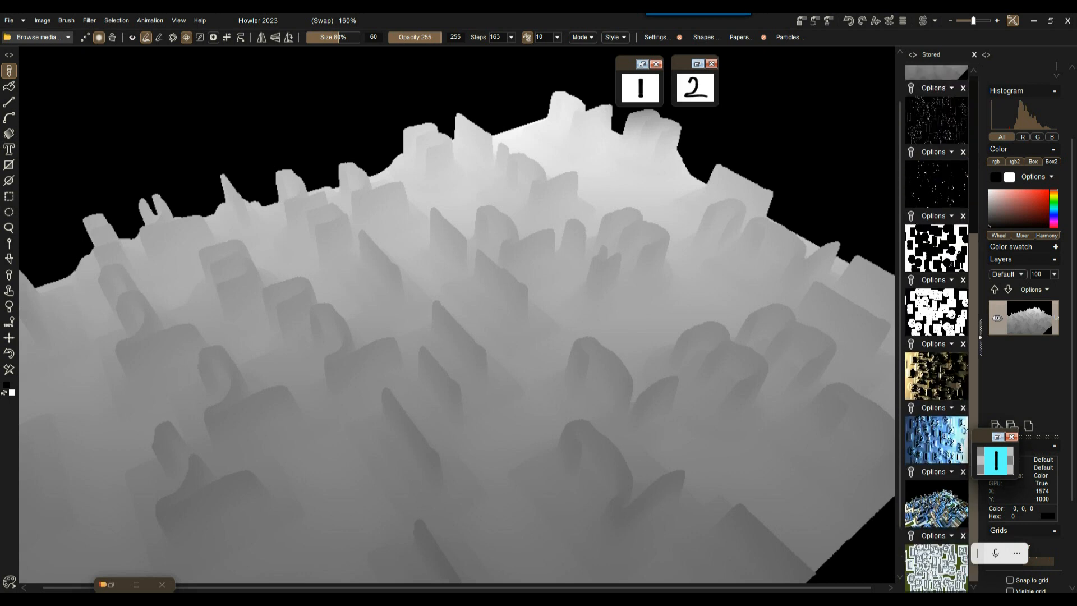
{"action": "left_click", "coordinate": [936, 567]}
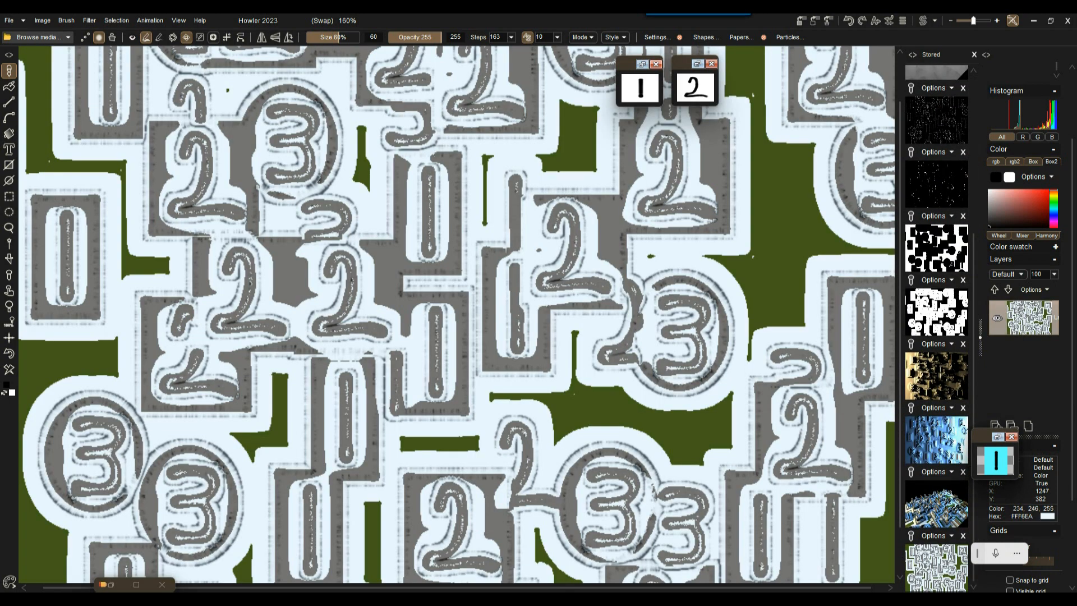
{"action": "left_click", "coordinate": [923, 21]}
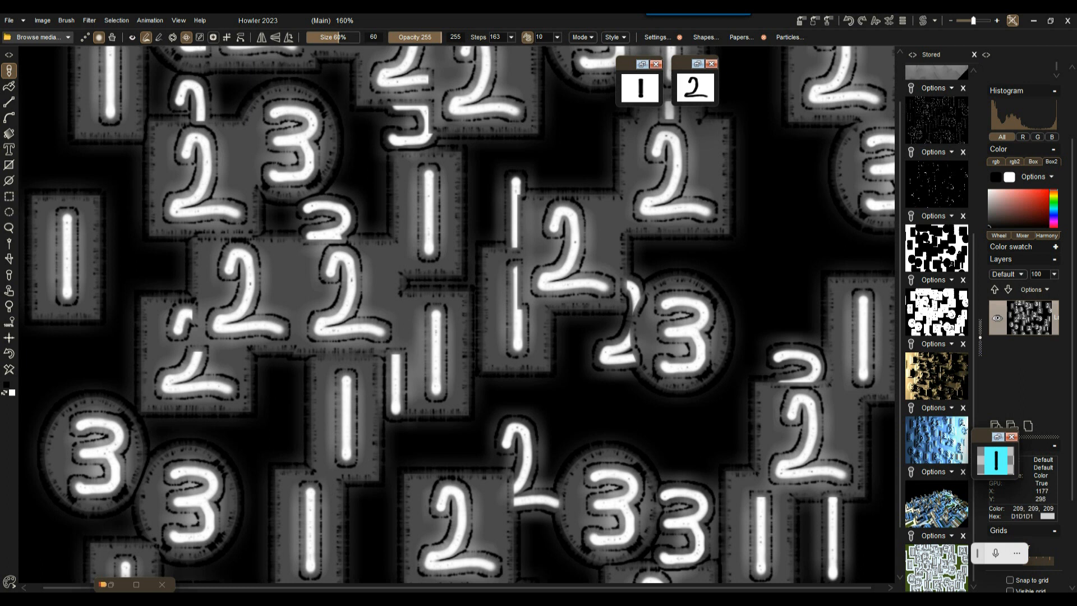
Step: Fit the grayscale height map in view and open it in the Puppy Ray GPU renderer, with the renderer window clear of the canvas
{"action": "scroll", "coordinate": [461, 318], "scroll_direction": "down", "scroll_amount": 5}
{"action": "scroll", "coordinate": [462, 319], "scroll_direction": "up", "scroll_amount": 3}
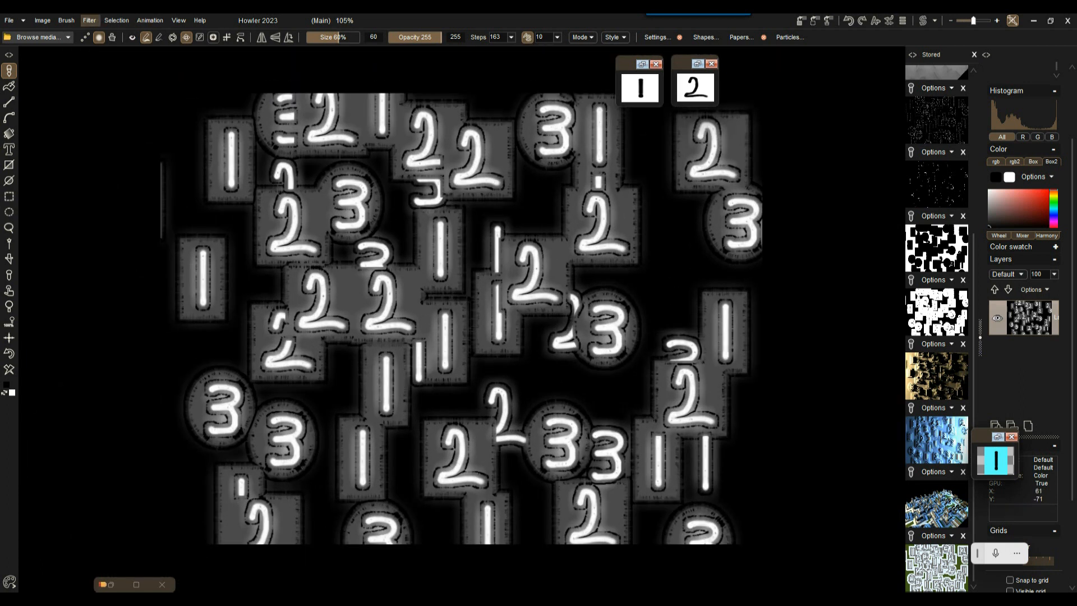
{"action": "left_click", "coordinate": [90, 21]}
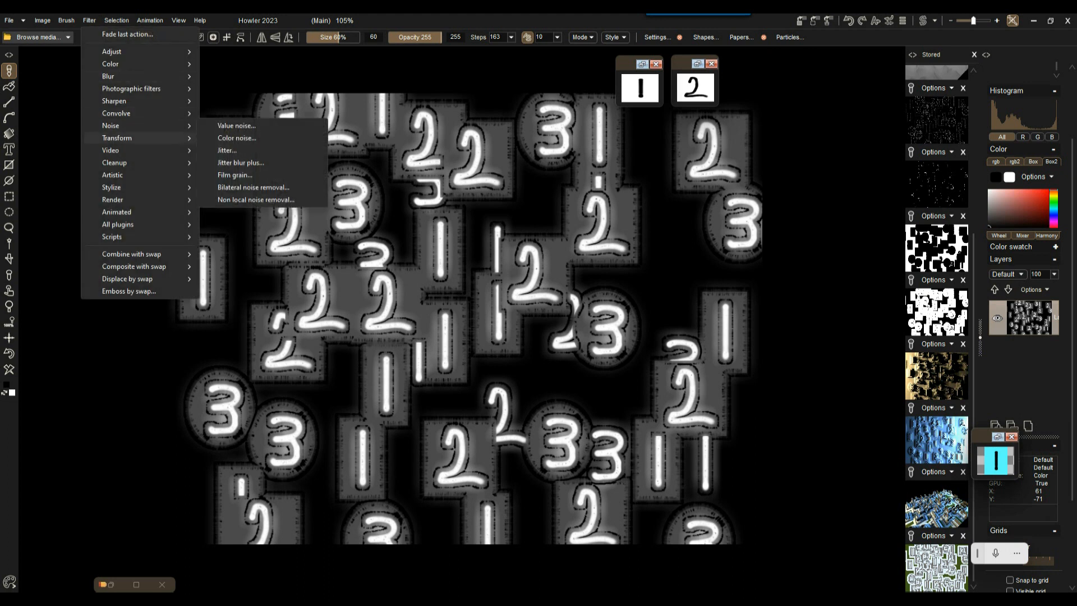
{"action": "mouse_move", "coordinate": [117, 138]}
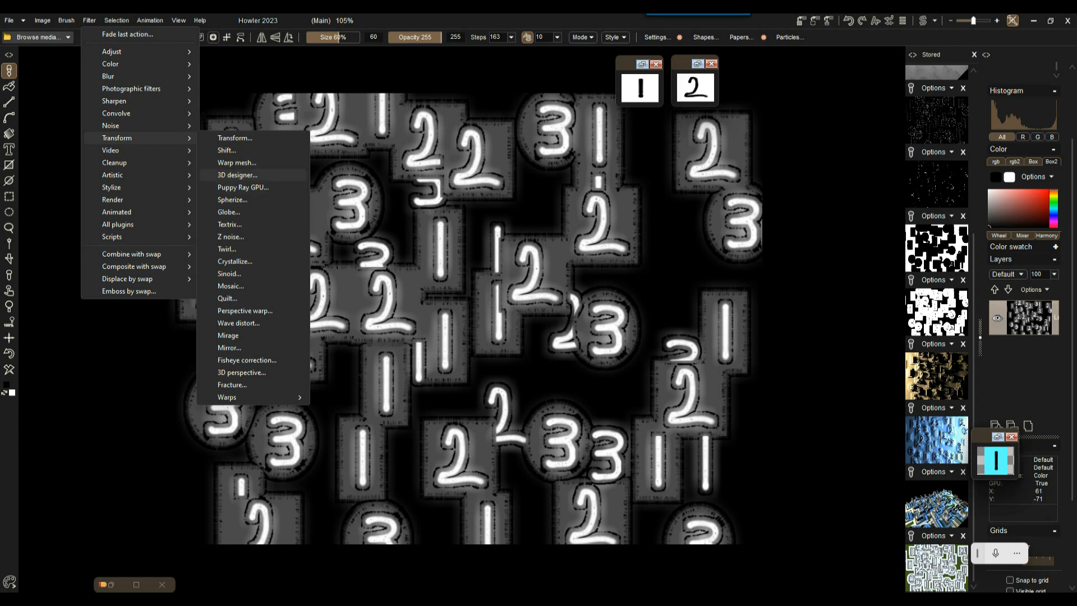
{"action": "left_click", "coordinate": [243, 187]}
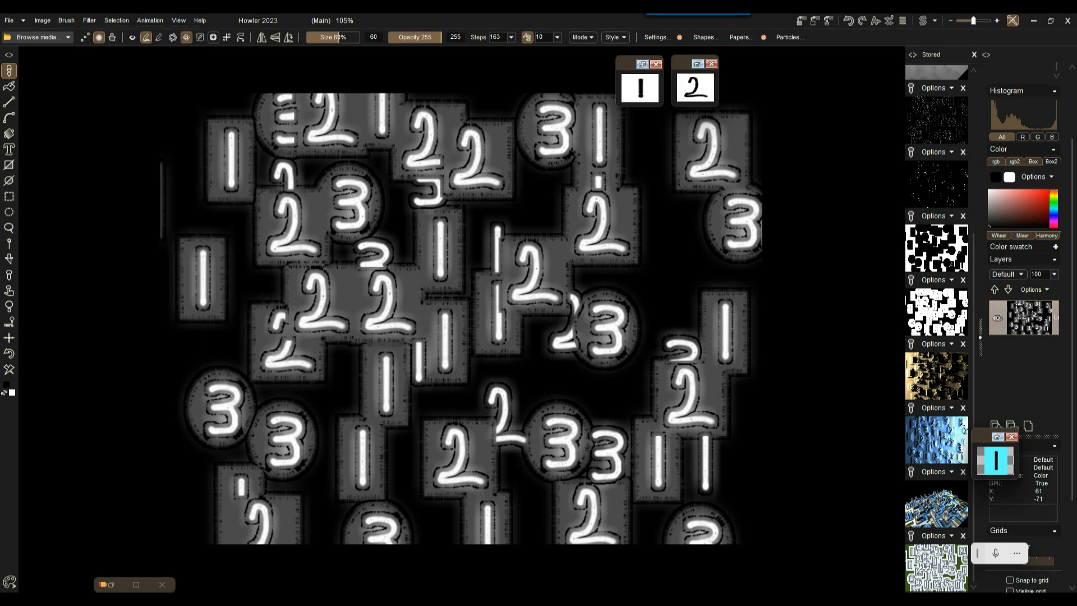
{"action": "left_click_drag", "start_coordinate": [530, 146], "coordinate": [105, 69]}
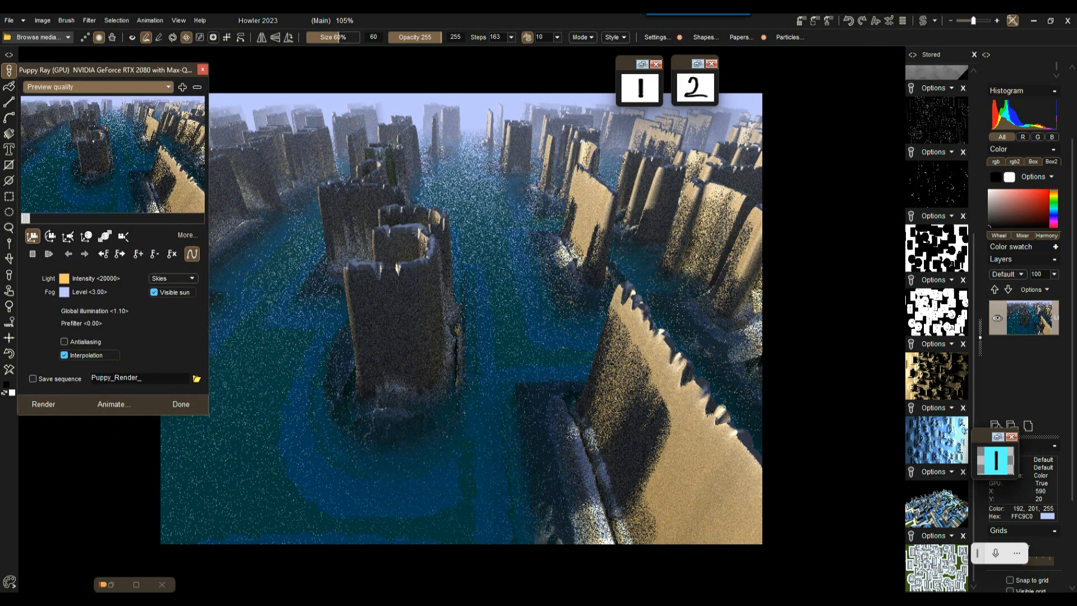
Step: Try Medium quality for the terrain render and set it to High quality
{"action": "left_click", "coordinate": [96, 87]}
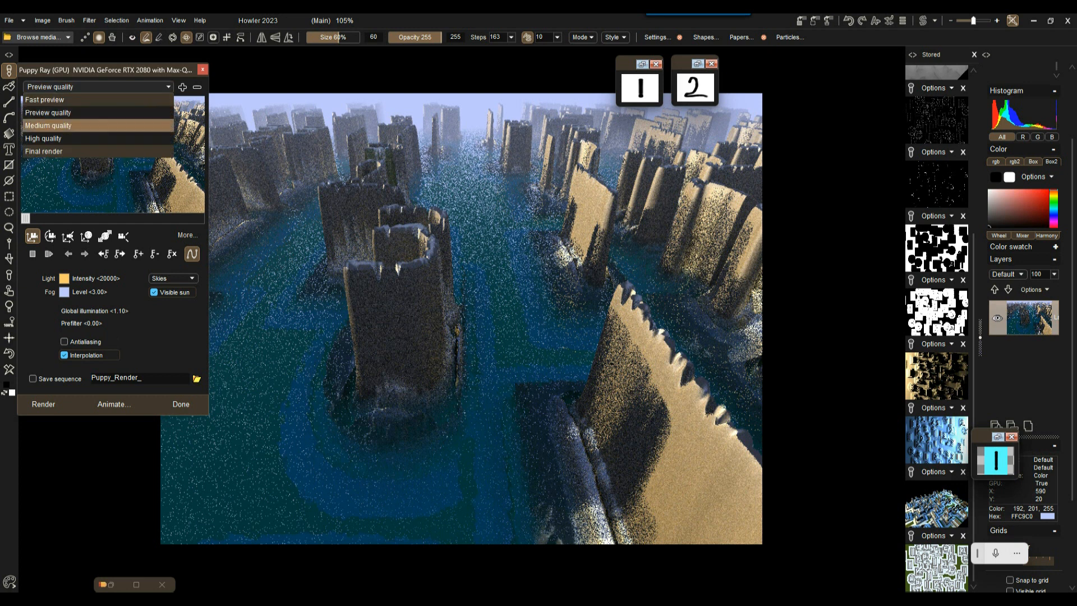
{"action": "left_click", "coordinate": [95, 125]}
{"action": "left_click", "coordinate": [95, 86]}
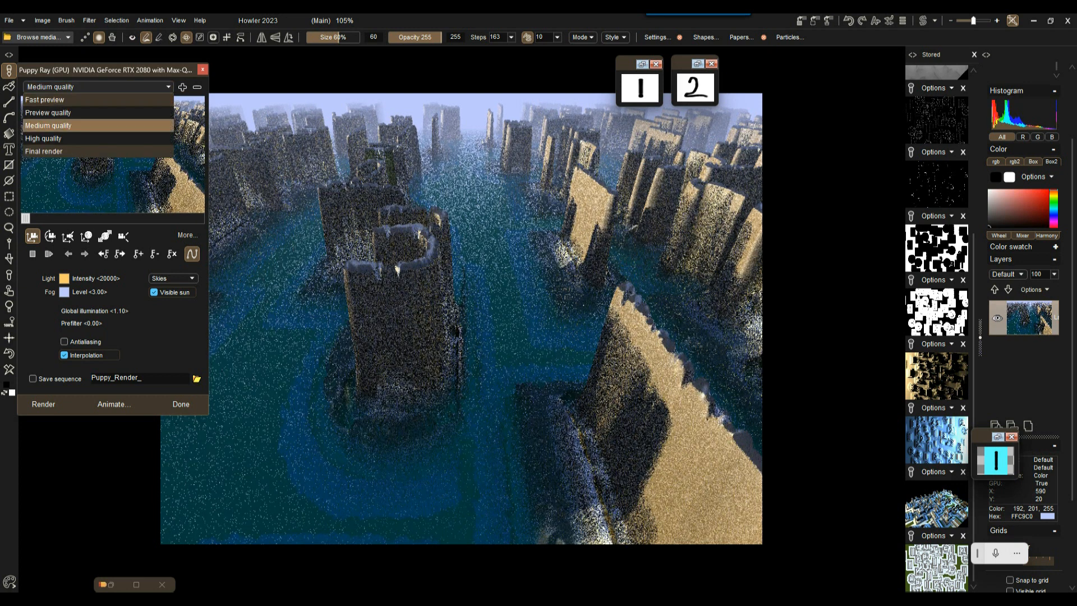
{"action": "left_click", "coordinate": [95, 138]}
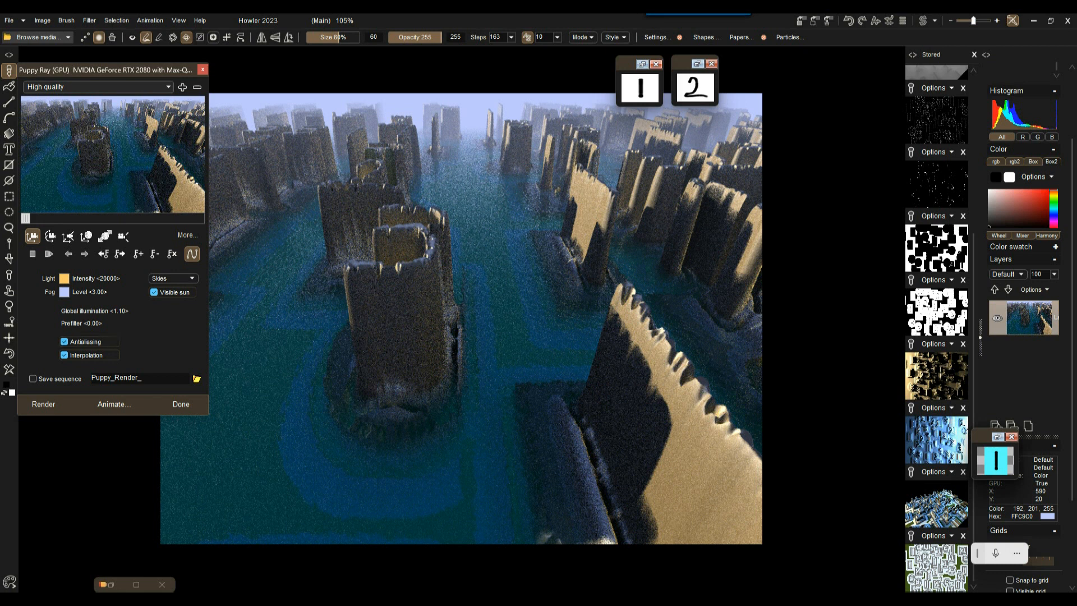
Step: Turn off antialiasing and reduce the terrain's elevation so the number-shaped walls are lower
{"action": "left_click", "coordinate": [64, 342]}
{"action": "left_click", "coordinate": [104, 237]}
{"action": "left_click_drag", "start_coordinate": [104, 236], "coordinate": [104, 264]}
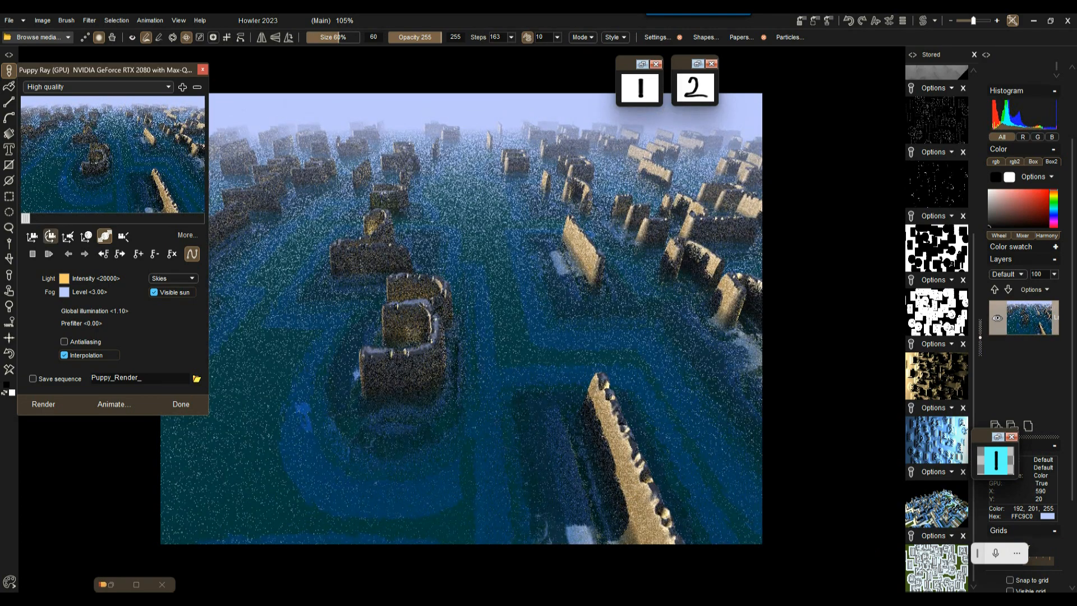
Step: Adjust the camera view over the terrain and choose a different sky preset
{"action": "left_click_drag", "start_coordinate": [50, 236], "coordinate": [88, 227]}
{"action": "left_click", "coordinate": [173, 279]}
{"action": "left_click", "coordinate": [244, 170]}
{"action": "left_click_drag", "start_coordinate": [50, 236], "coordinate": [25, 218]}
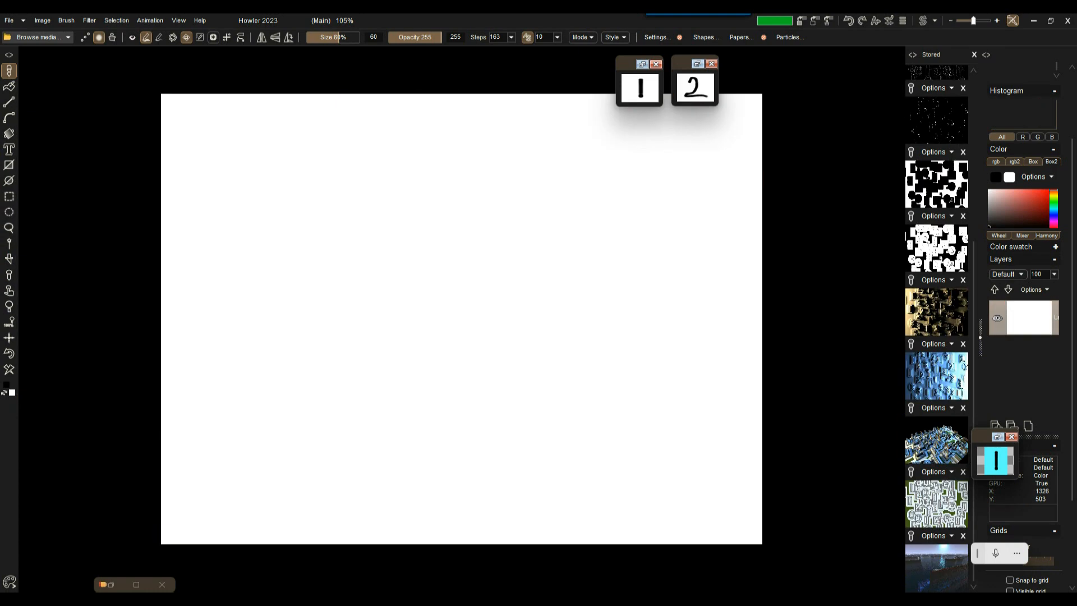
Step: Load the stored blurred grayscale numbers onto the blank canvas and subtract the stored black fine-line image from them
{"action": "left_click_drag", "start_coordinate": [974, 359], "coordinate": [974, 222]}
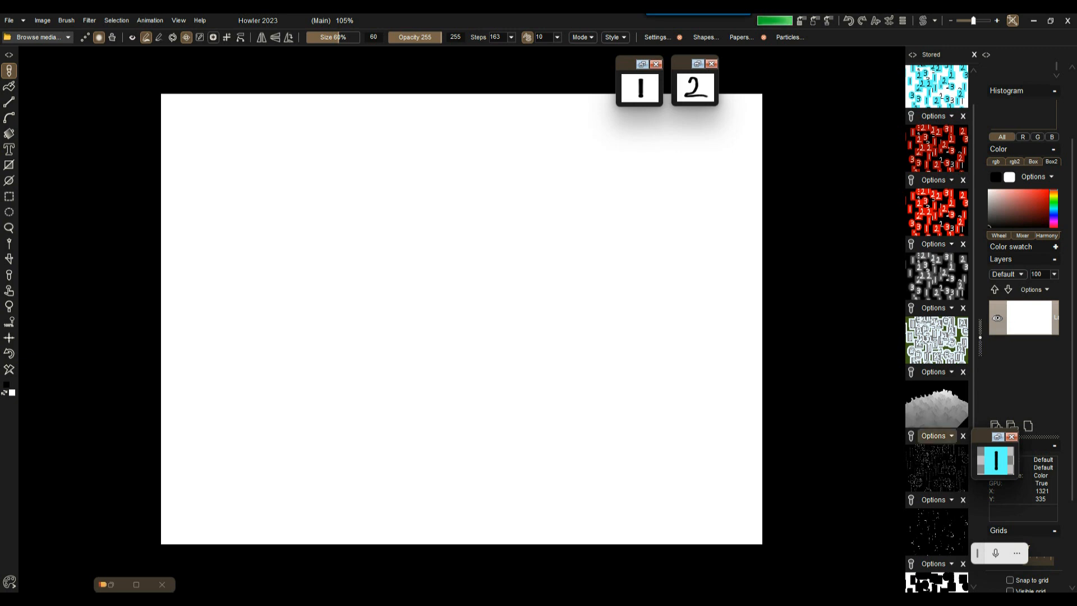
{"action": "left_click", "coordinate": [936, 278]}
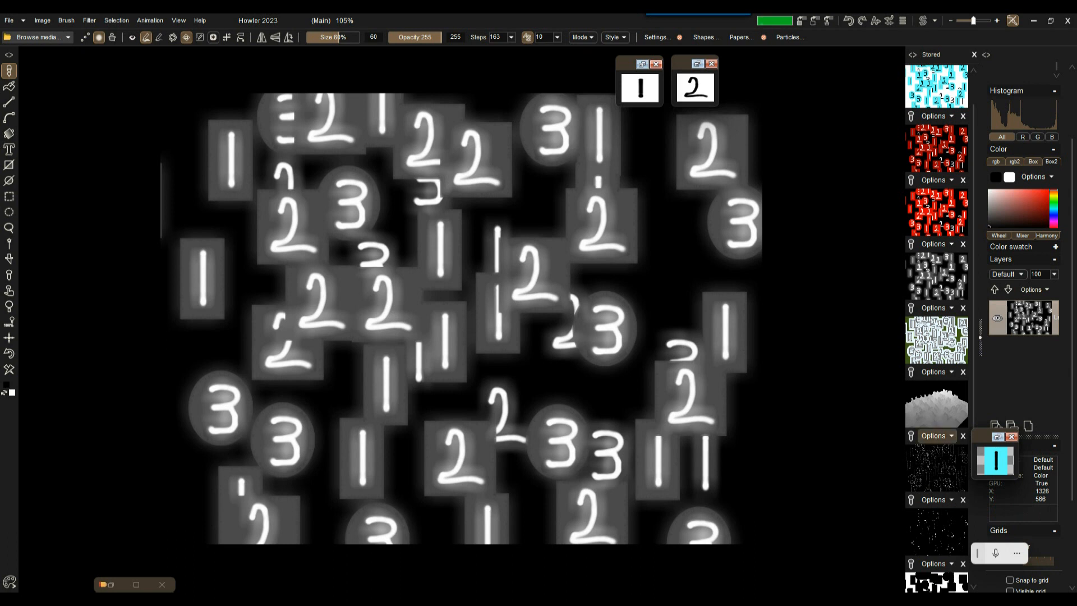
{"action": "scroll", "coordinate": [943, 328], "scroll_direction": "down", "scroll_amount": 3}
{"action": "scroll", "coordinate": [942, 328], "scroll_direction": "up", "scroll_amount": 1}
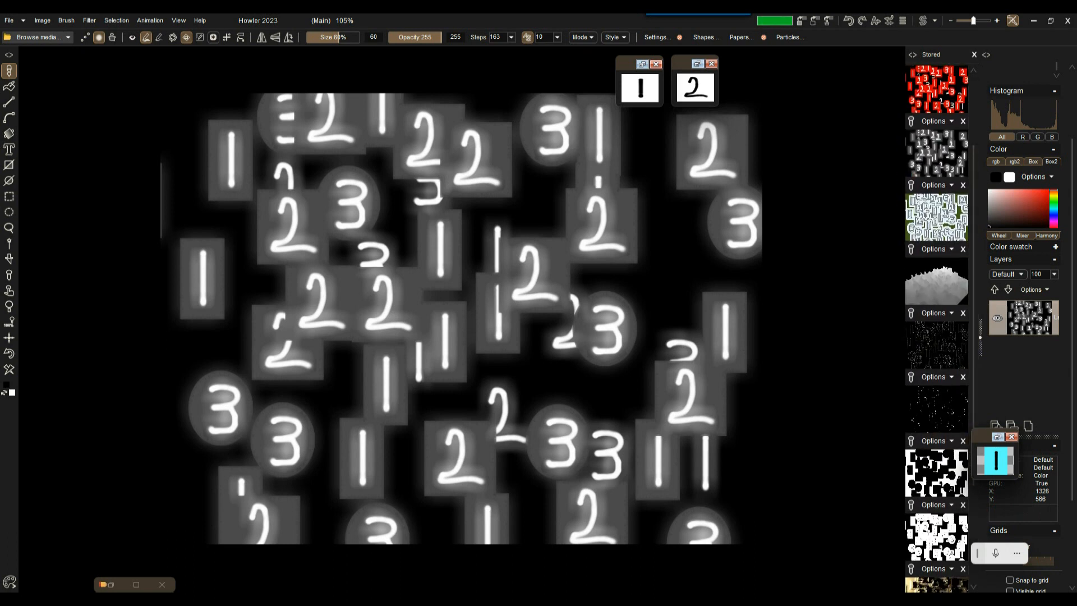
{"action": "left_click", "coordinate": [935, 313]}
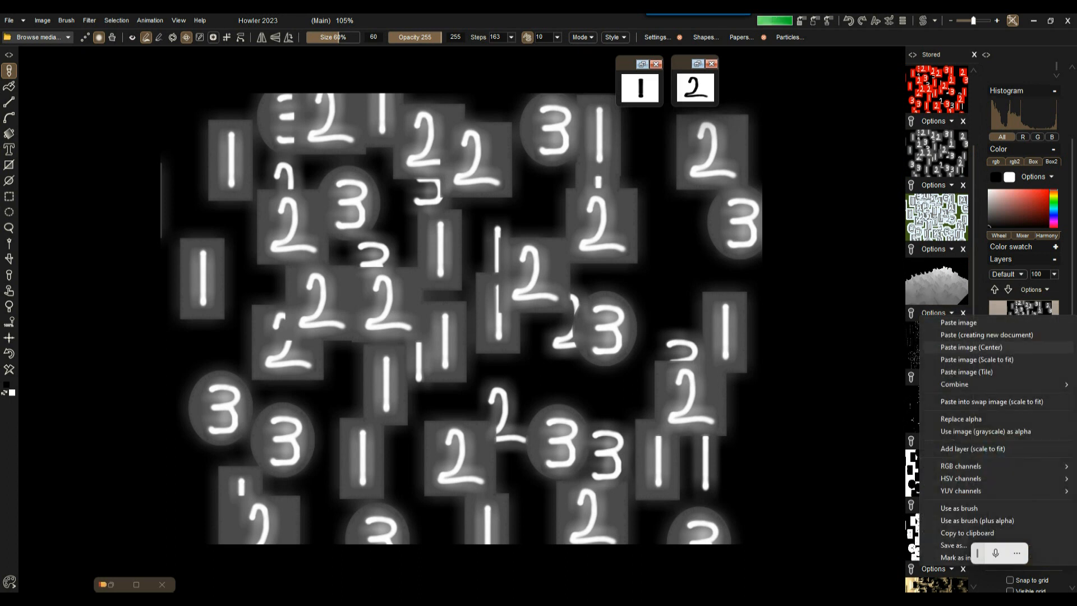
{"action": "mouse_move", "coordinate": [965, 385]}
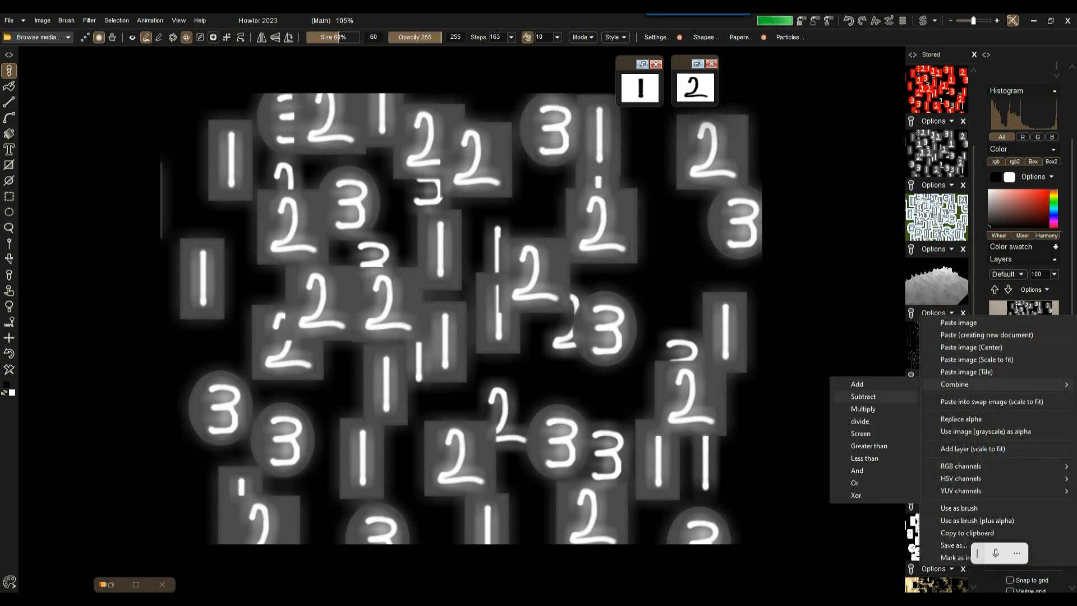
{"action": "left_click", "coordinate": [864, 396]}
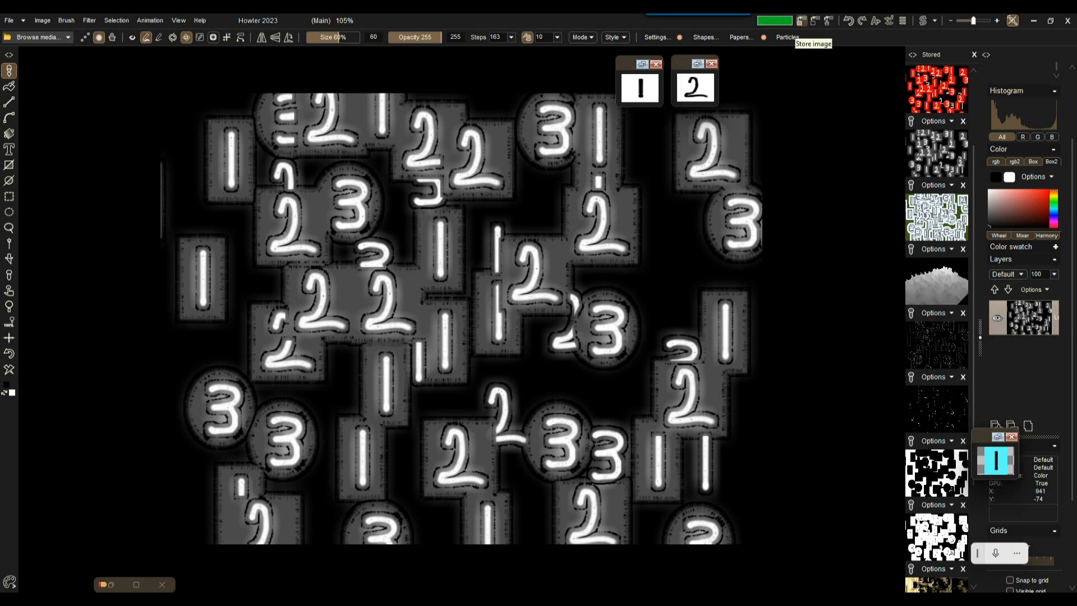
Step: Store the combined image and create a 345-frame animation at 24 fps that copies the current frame
{"action": "left_click", "coordinate": [802, 21]}
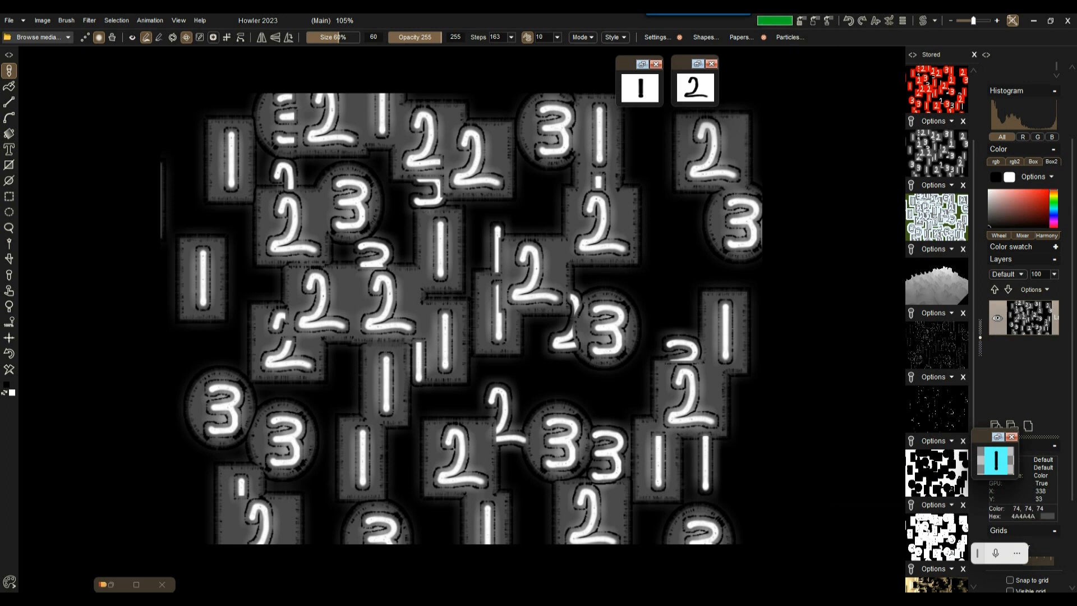
{"action": "left_click", "coordinate": [150, 21]}
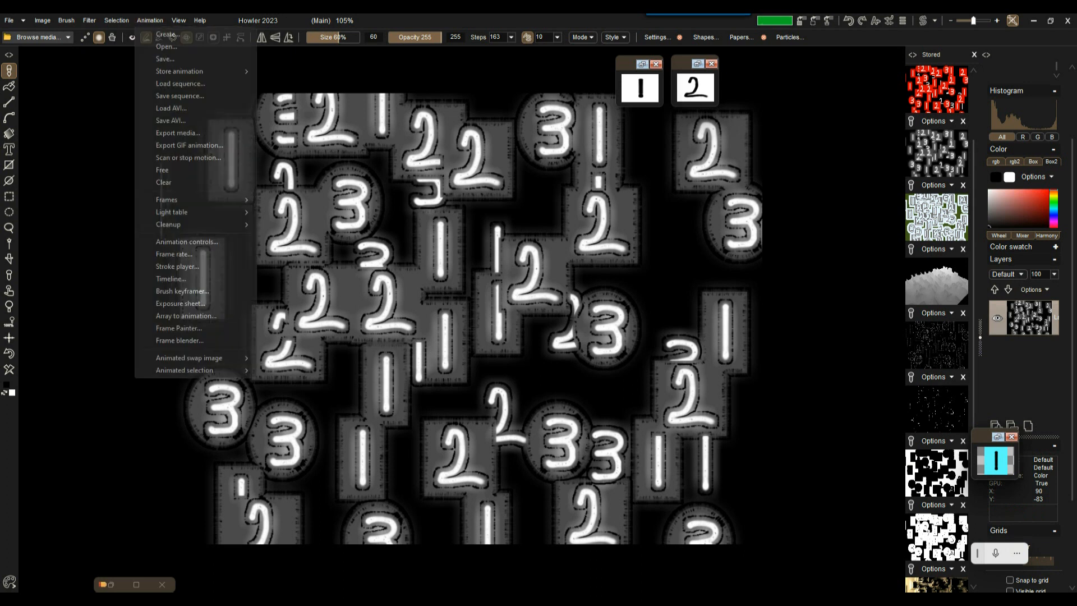
{"action": "left_click", "coordinate": [166, 35]}
{"action": "double_click", "coordinate": [425, 258]}
{"action": "type", "text": "345"}
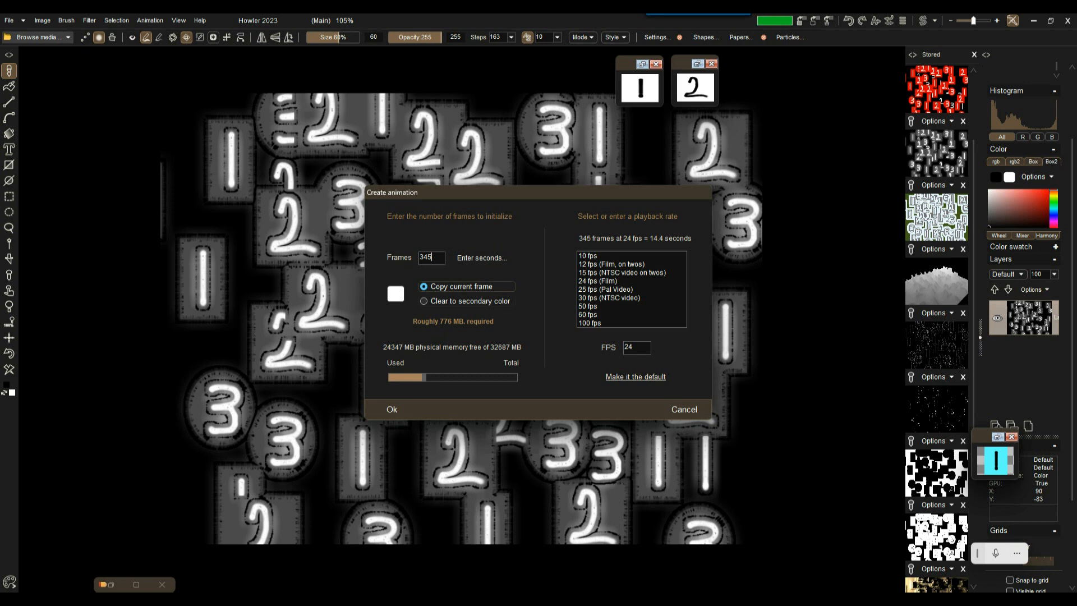
{"action": "left_click", "coordinate": [464, 301]}
{"action": "left_click", "coordinate": [461, 286]}
{"action": "left_click", "coordinate": [392, 409]}
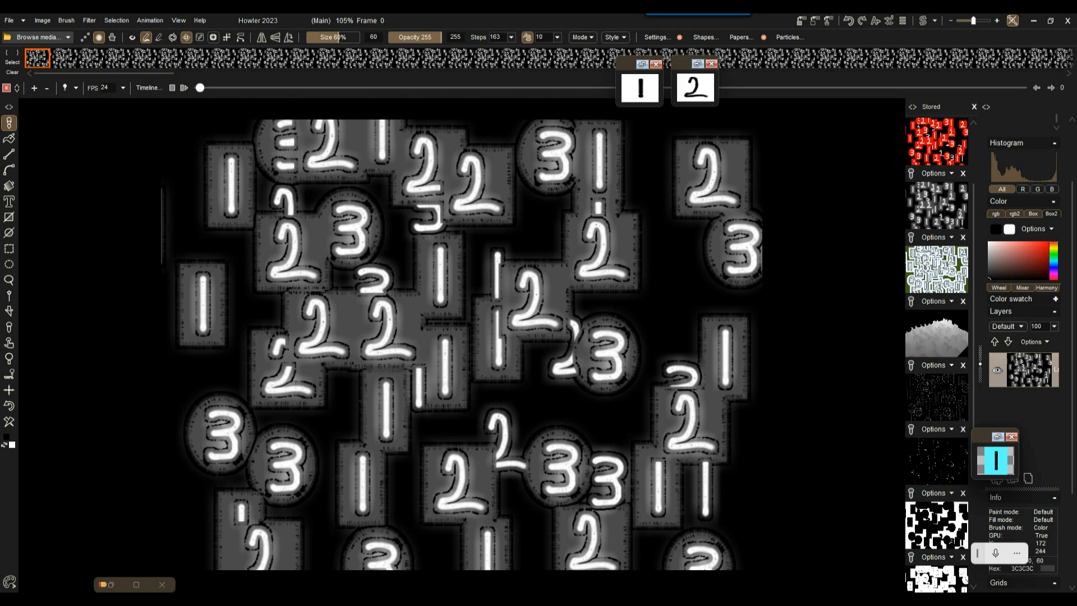
Step: Launch the Puppy Ray GPU transform on the first animation frame and render the terrain at Final render quality
{"action": "left_click_drag", "start_coordinate": [461, 249], "coordinate": [347, 242]}
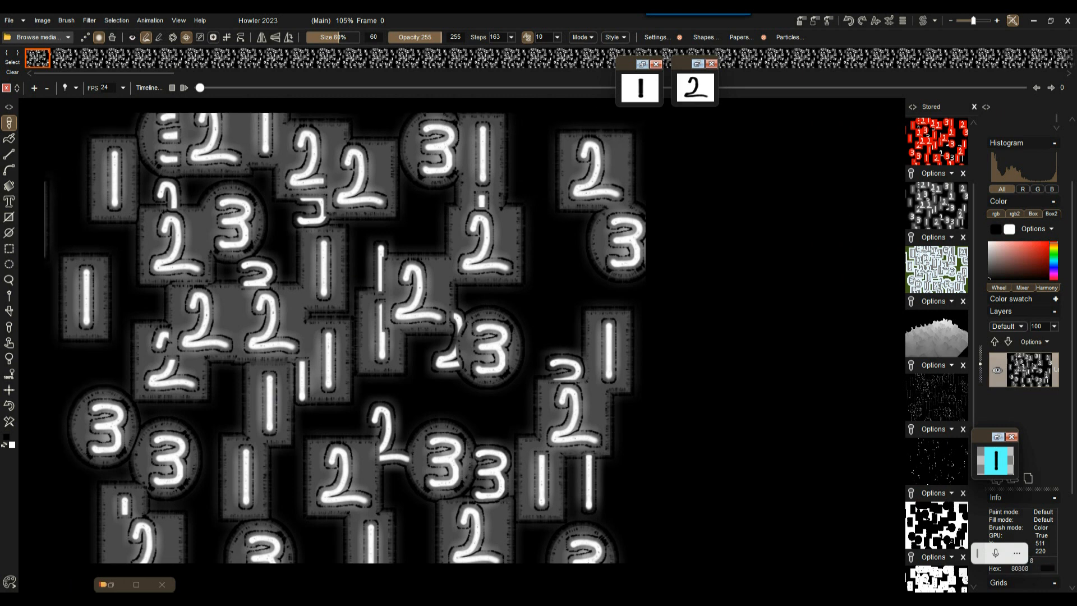
{"action": "left_click", "coordinate": [89, 20]}
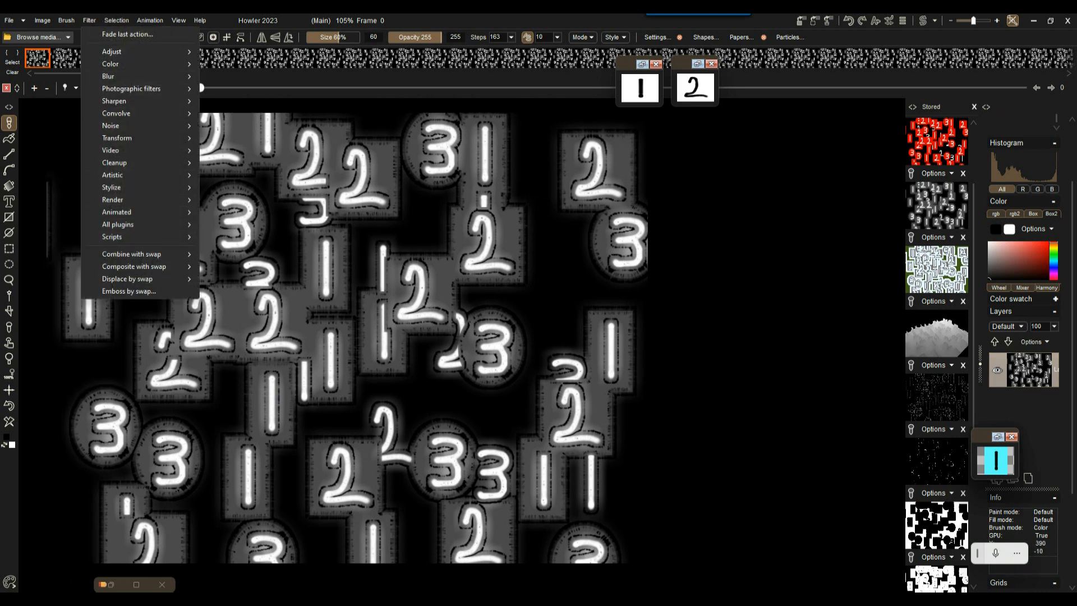
{"action": "left_click", "coordinate": [337, 266]}
{"action": "mouse_move", "coordinate": [271, 336]}
{"action": "left_mouse_down"}
{"action": "mouse_move", "coordinate": [280, 355]}
{"action": "mouse_move", "coordinate": [506, 317]}
{"action": "mouse_move", "coordinate": [331, 395]}
{"action": "mouse_move", "coordinate": [294, 331]}
{"action": "mouse_move", "coordinate": [256, 333]}
{"action": "left_mouse_up"}
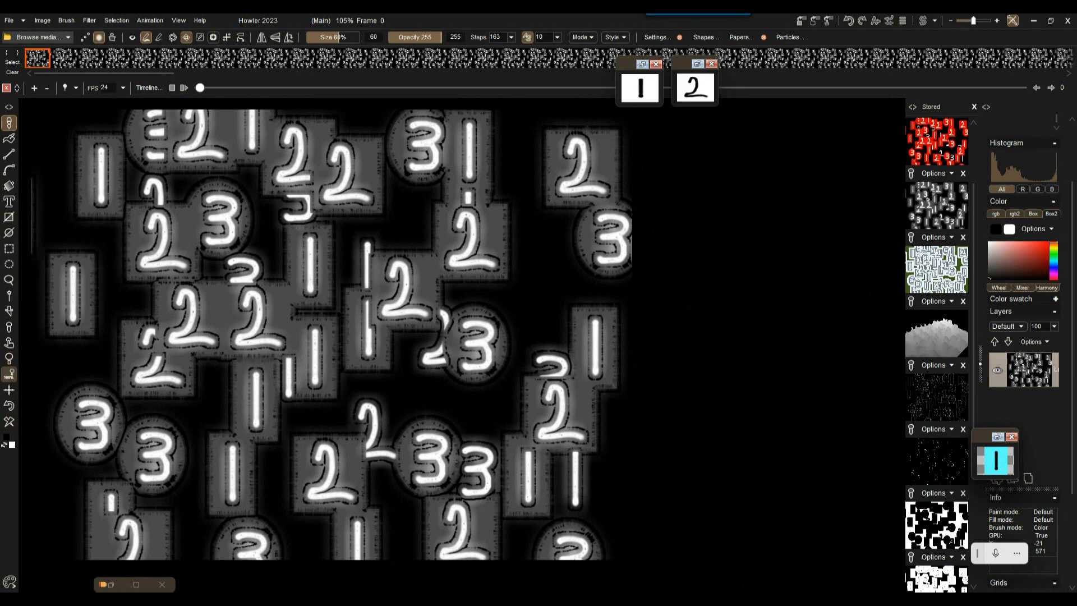
{"action": "mouse_move", "coordinate": [9, 342]}
{"action": "left_mouse_down"}
{"action": "mouse_move", "coordinate": [119, 356]}
{"action": "mouse_move", "coordinate": [9, 341]}
{"action": "left_mouse_up"}
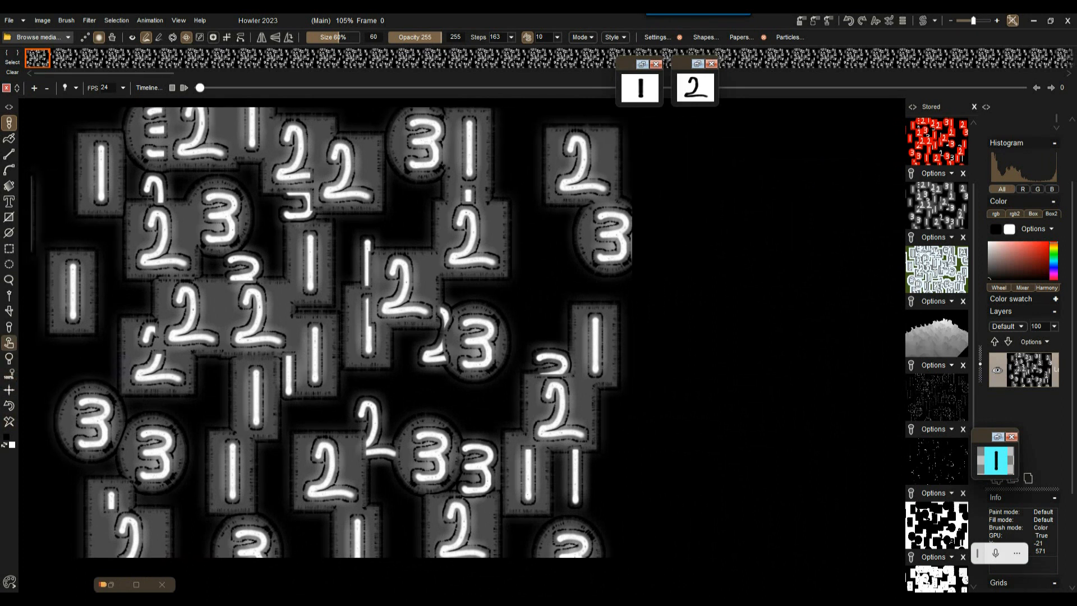
{"action": "left_click", "coordinate": [89, 20]}
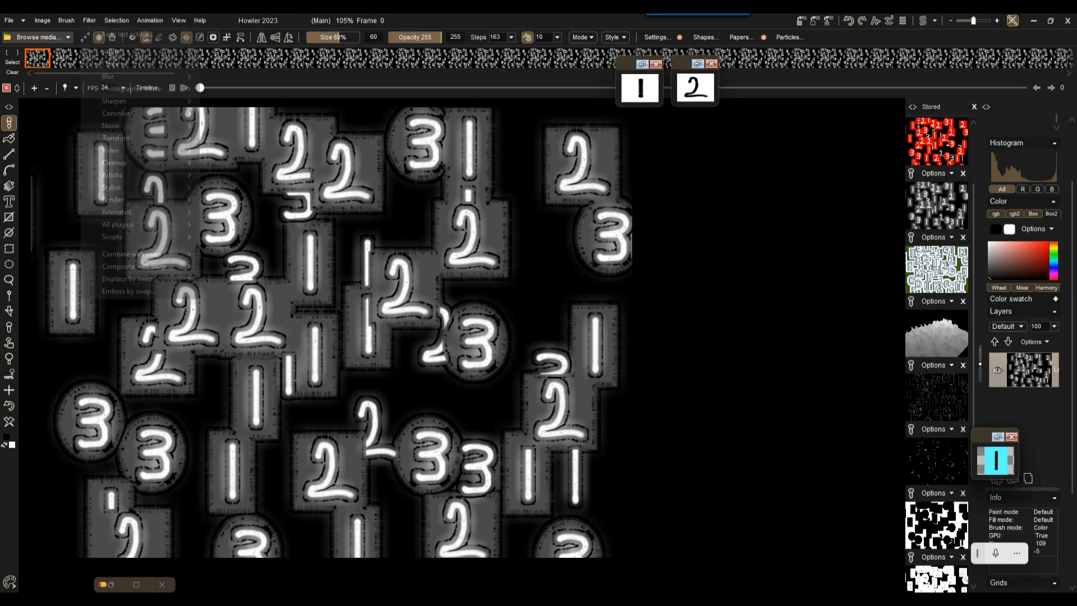
{"action": "mouse_move", "coordinate": [117, 137]}
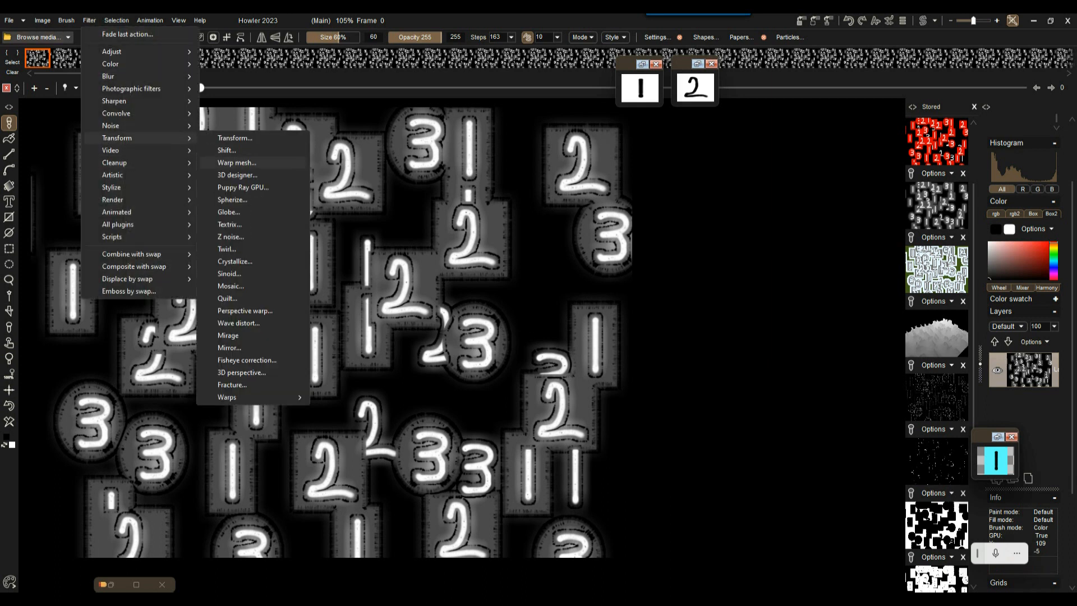
{"action": "left_click", "coordinate": [243, 187]}
{"action": "left_click_drag", "start_coordinate": [427, 147], "coordinate": [705, 150]}
{"action": "left_click", "coordinate": [656, 484]}
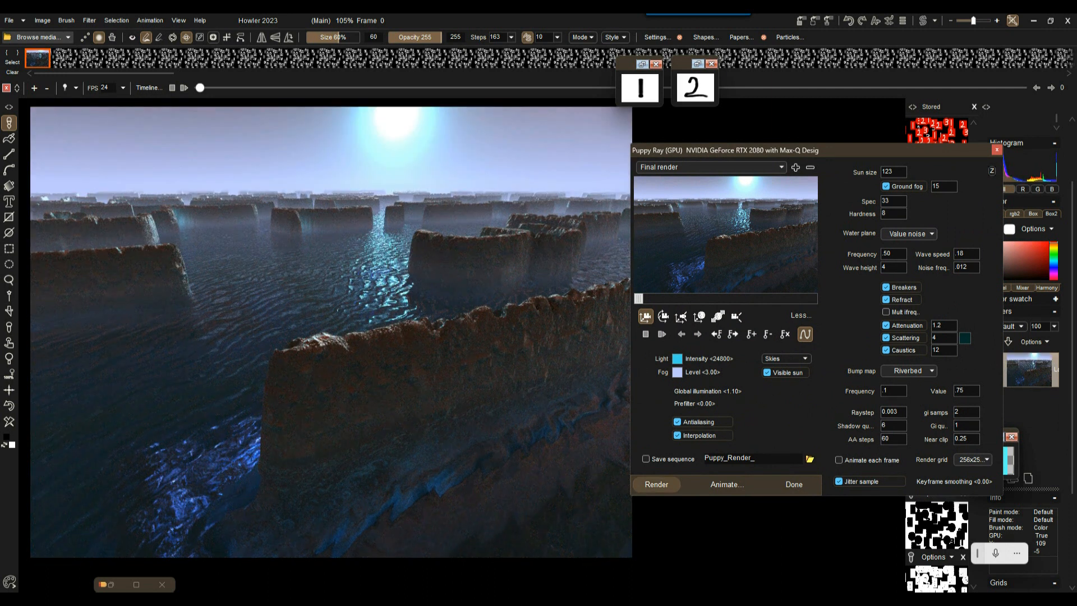
{"action": "left_click_drag", "start_coordinate": [713, 151], "coordinate": [573, 148]}
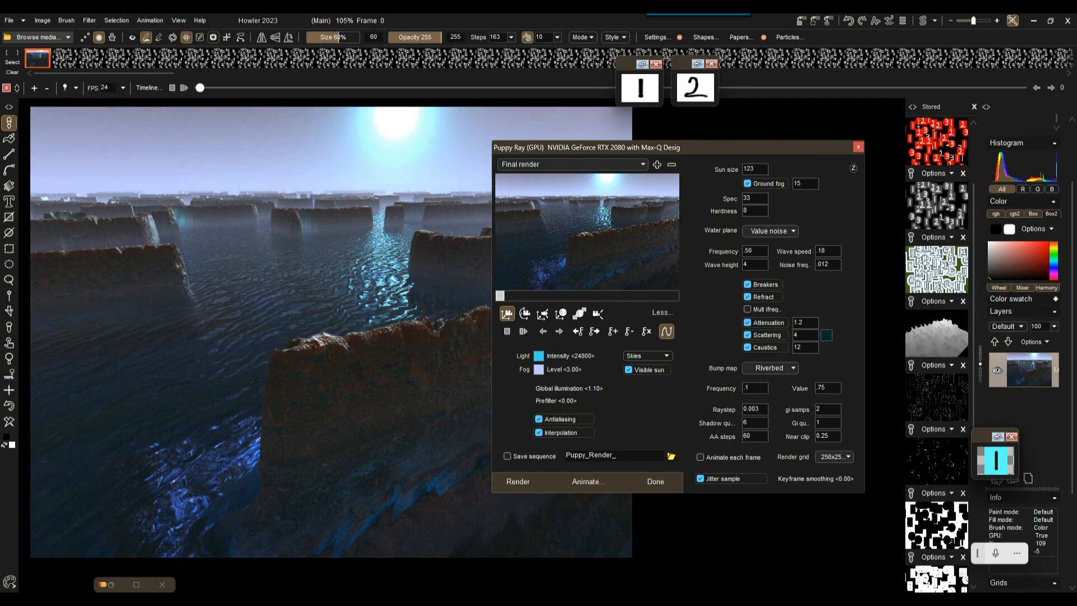
{"action": "left_click_drag", "start_coordinate": [730, 147], "coordinate": [890, 140]}
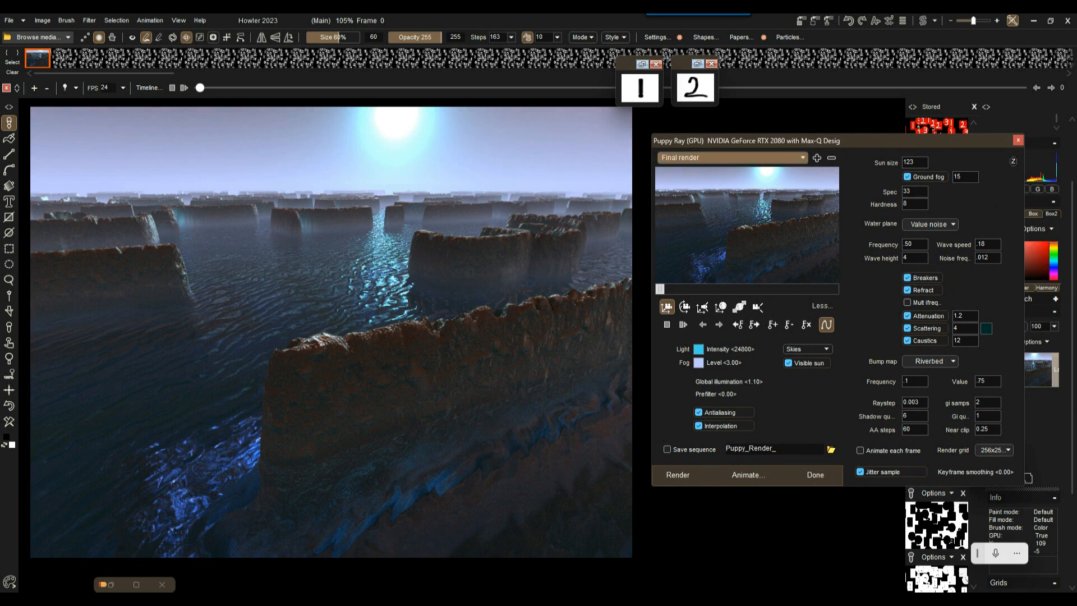
Step: Set the terrain render to High quality and turn off antialiasing
{"action": "left_click", "coordinate": [729, 157]}
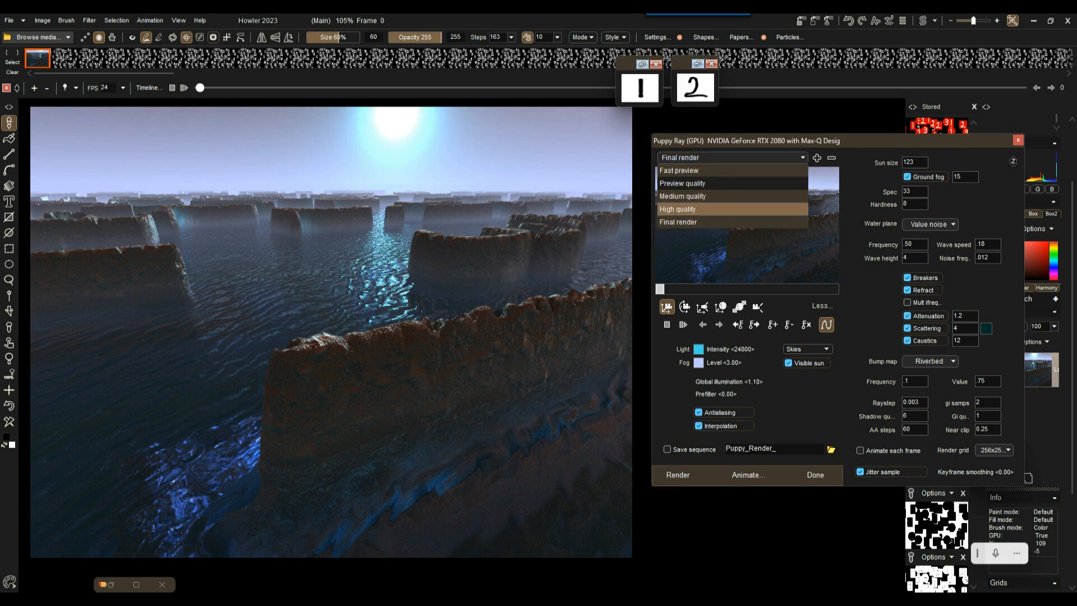
{"action": "left_click", "coordinate": [730, 208]}
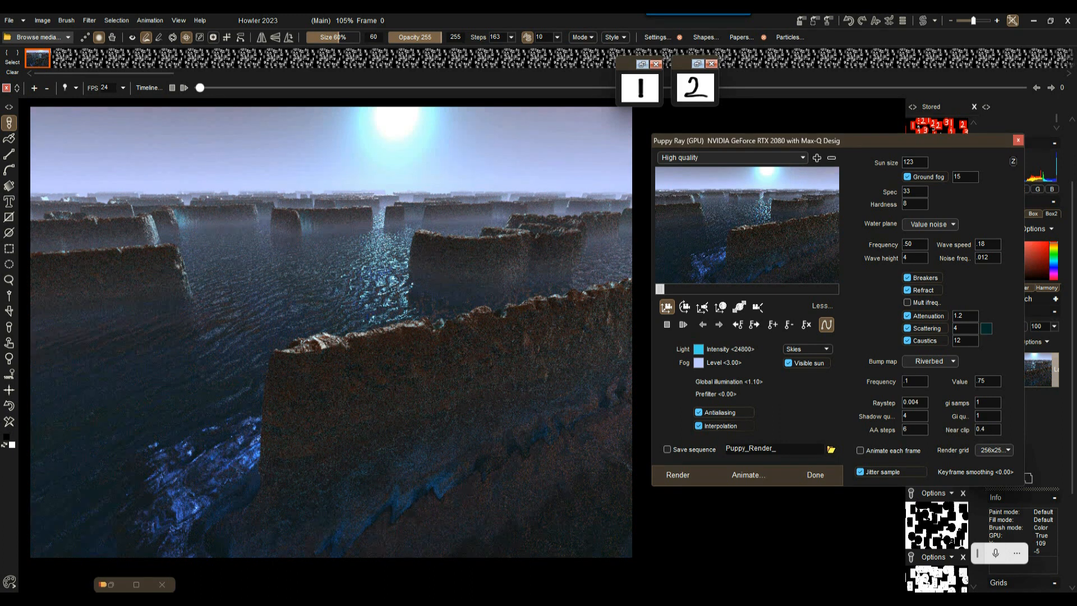
{"action": "left_click", "coordinate": [699, 412]}
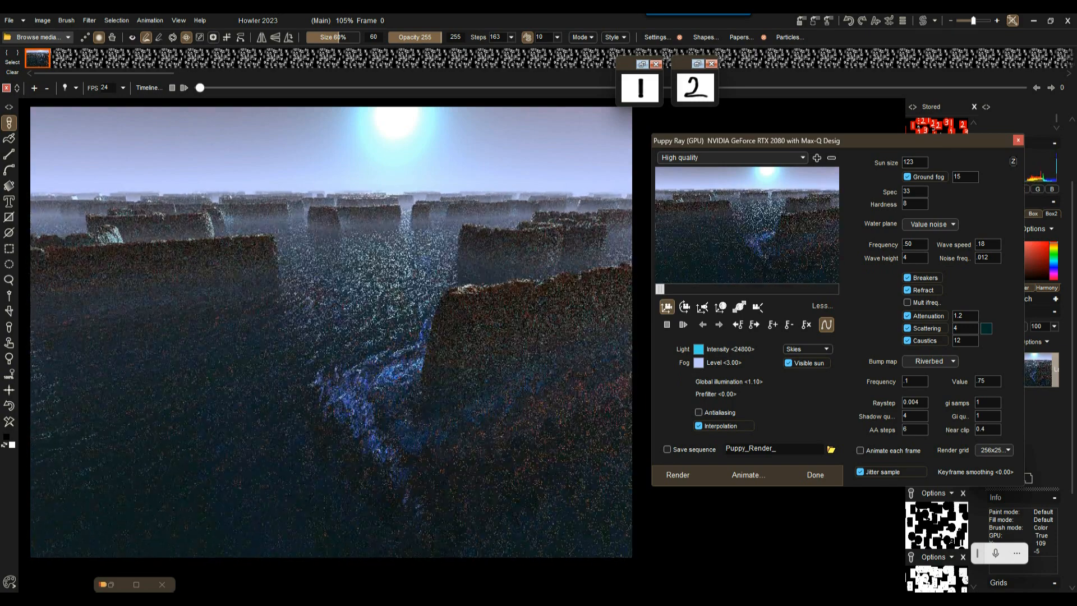
Step: Key an opening camera view with the sun beside the large wall, then a lower camera position at frame 43
{"action": "left_click", "coordinate": [685, 308]}
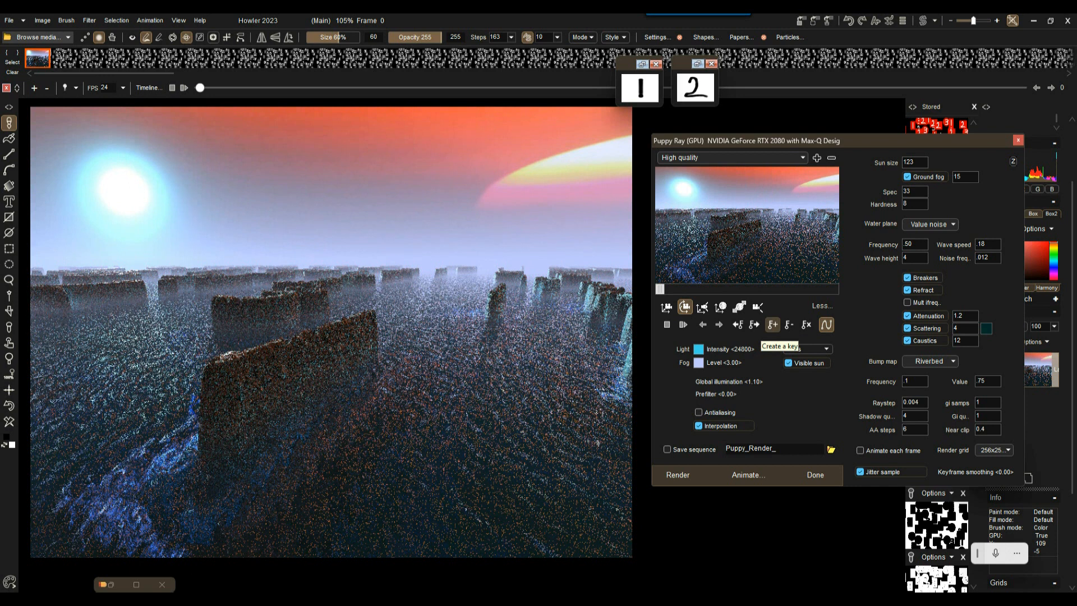
{"action": "mouse_move", "coordinate": [661, 289]}
{"action": "left_mouse_down"}
{"action": "mouse_move", "coordinate": [791, 289]}
{"action": "mouse_move", "coordinate": [682, 289]}
{"action": "left_mouse_up"}
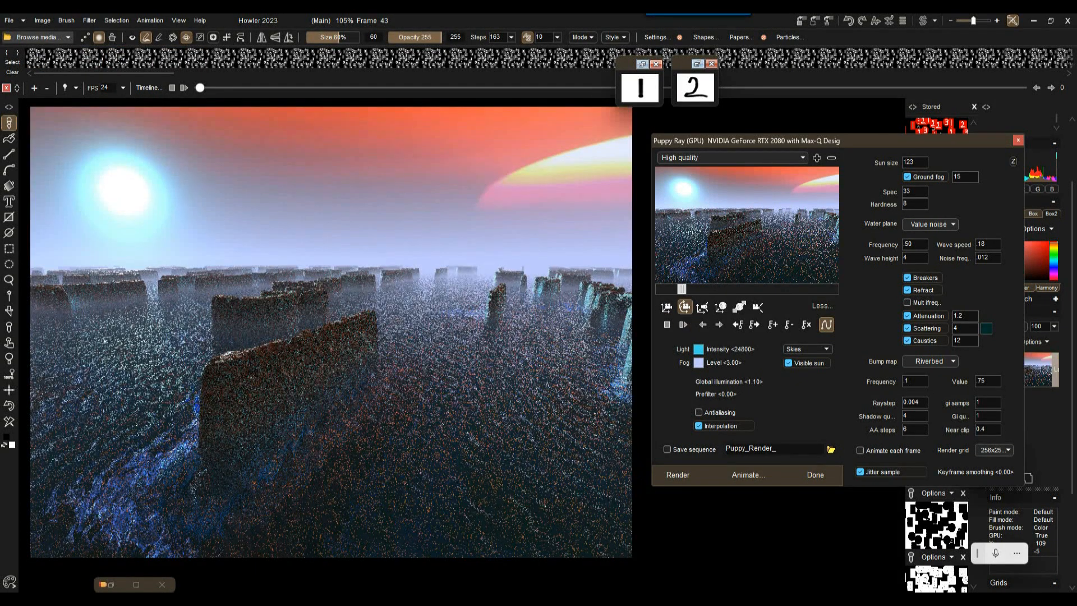
{"action": "left_click", "coordinate": [666, 307]}
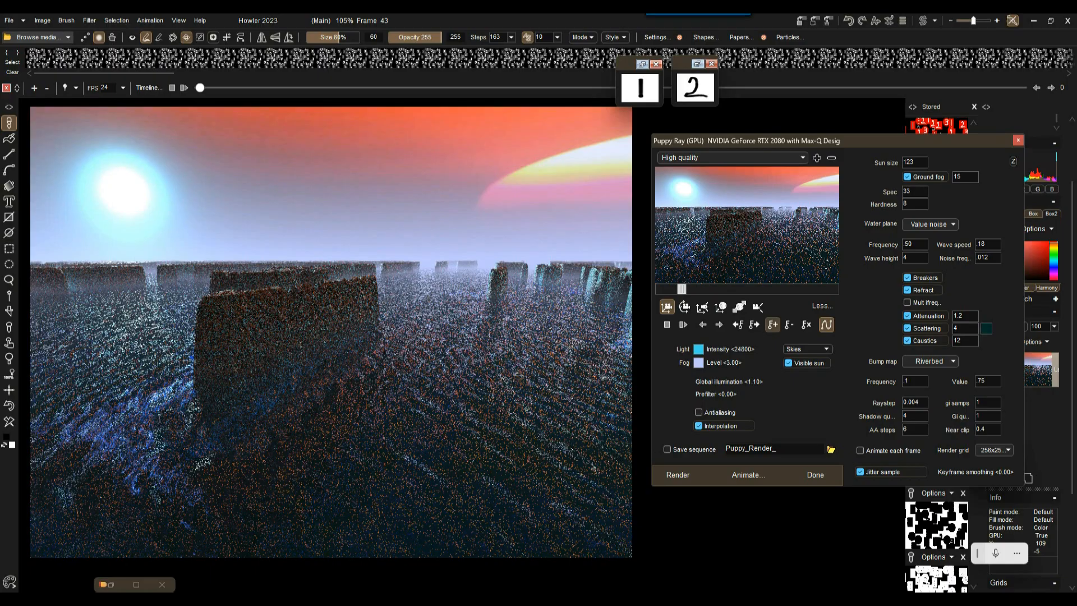
Step: At frame 117, move the camera past the wall, turn it toward the sun with a banked horizon, and create a key
{"action": "left_click_drag", "start_coordinate": [682, 289], "coordinate": [719, 289]}
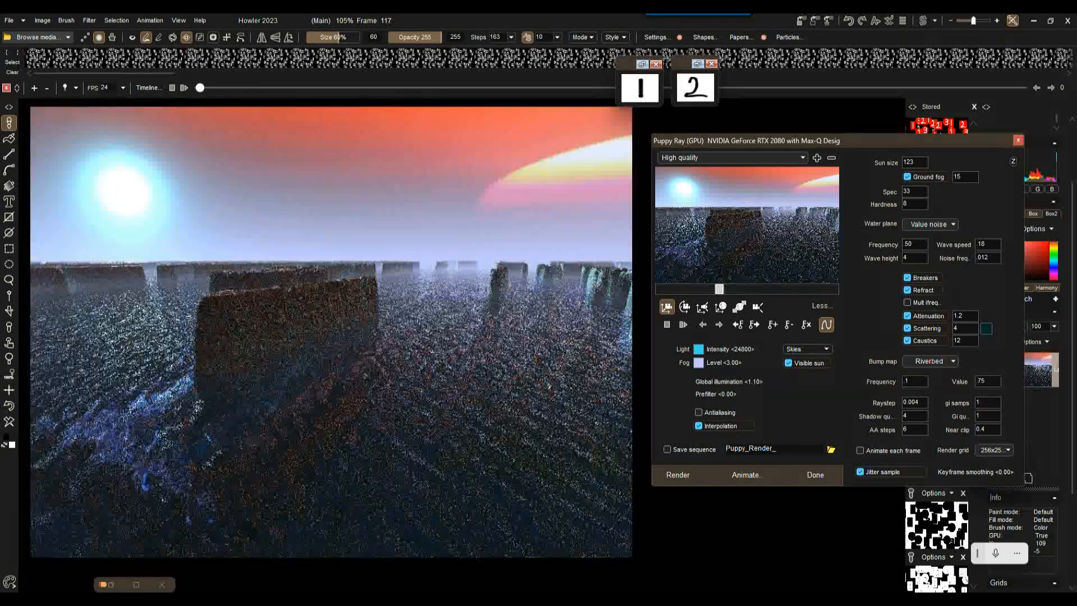
{"action": "left_click_drag", "start_coordinate": [743, 230], "coordinate": [703, 307]}
{"action": "left_click", "coordinate": [684, 307]}
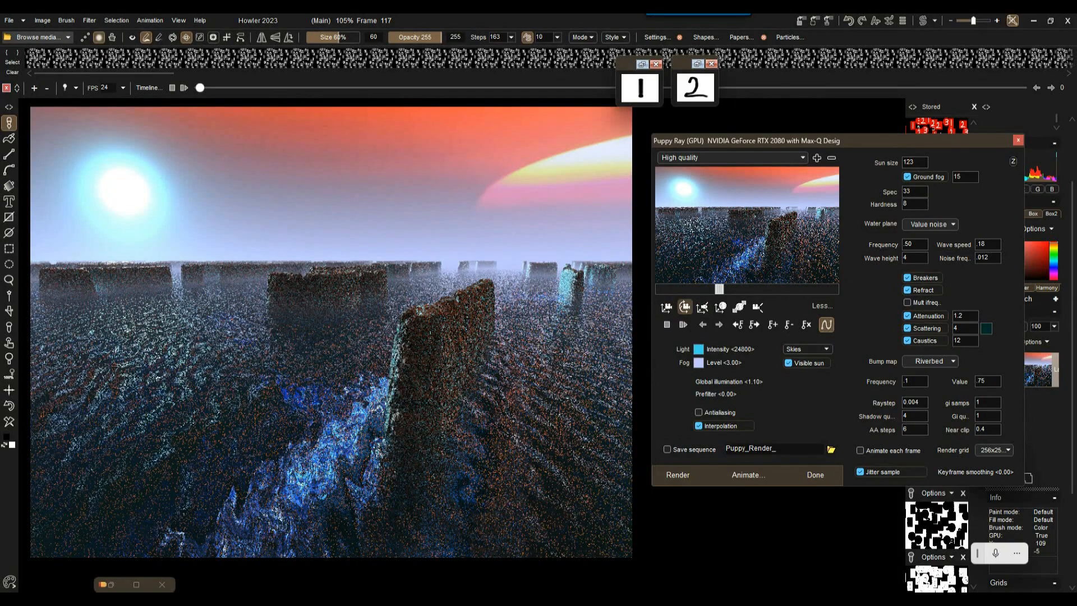
{"action": "left_click_drag", "start_coordinate": [734, 239], "coordinate": [783, 235]}
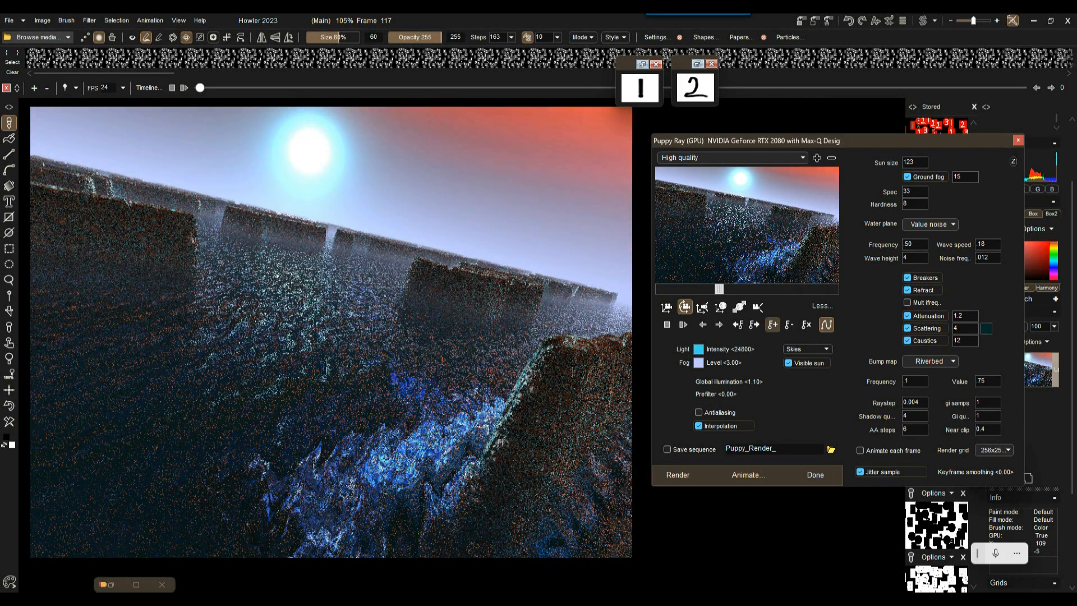
Step: At frame 187, bank the camera more steeply, fly it toward the distant walls, and create a key
{"action": "left_click_drag", "start_coordinate": [719, 289], "coordinate": [754, 289]}
{"action": "left_click_drag", "start_coordinate": [685, 307], "coordinate": [668, 282]}
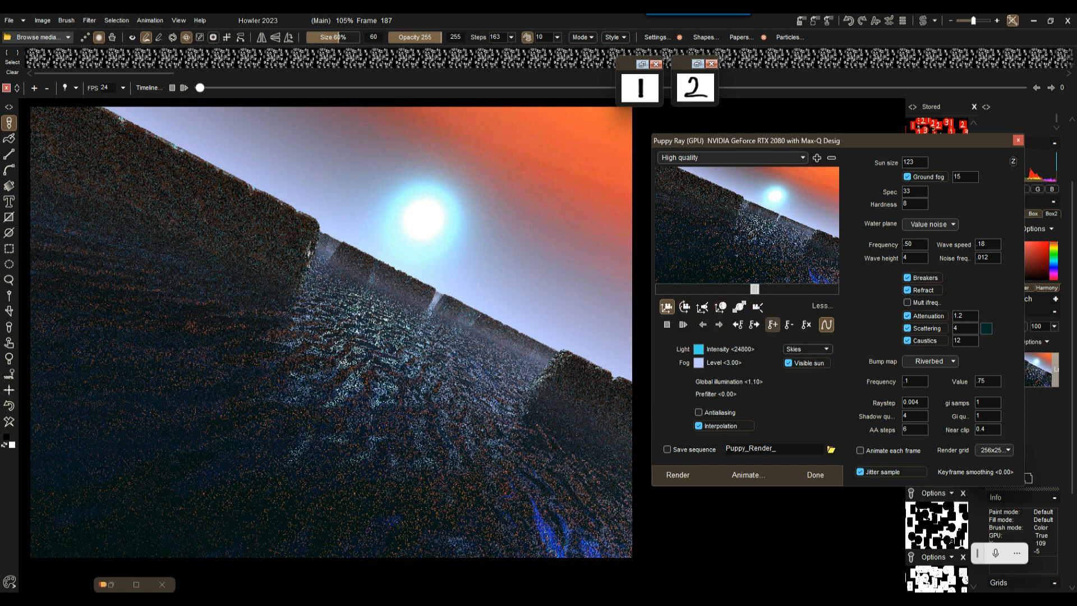
{"action": "left_click", "coordinate": [773, 325]}
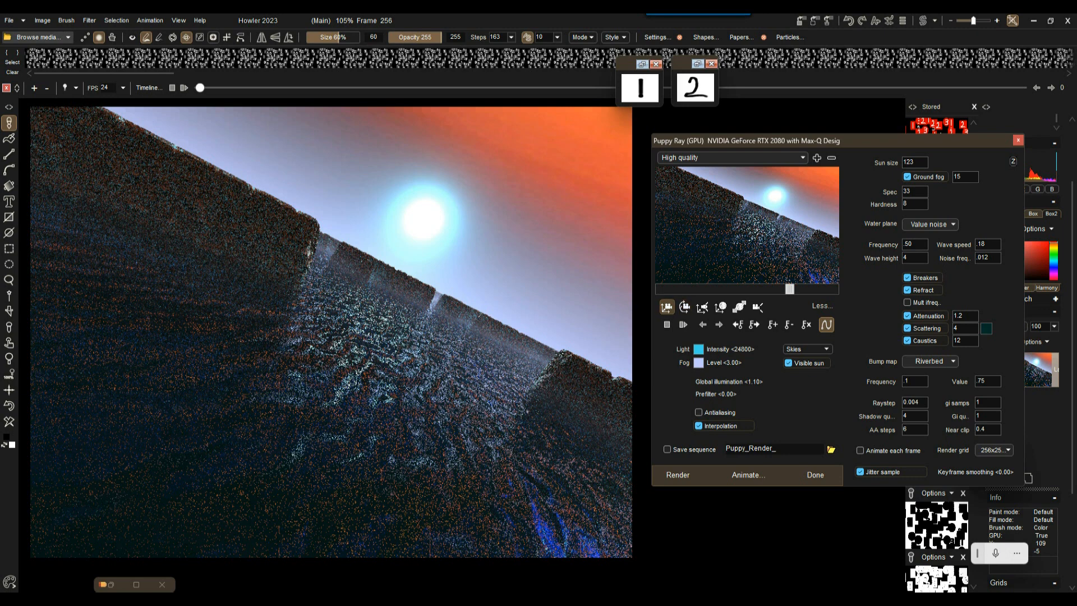
Step: At frame 256, tilt the horizon the opposite way, fly the camera close to the nearest wall, and create a key
{"action": "left_click", "coordinate": [684, 307]}
{"action": "mouse_move", "coordinate": [747, 225]}
{"action": "left_mouse_down"}
{"action": "mouse_move", "coordinate": [727, 219]}
{"action": "mouse_move", "coordinate": [758, 226]}
{"action": "mouse_move", "coordinate": [731, 222]}
{"action": "left_mouse_up"}
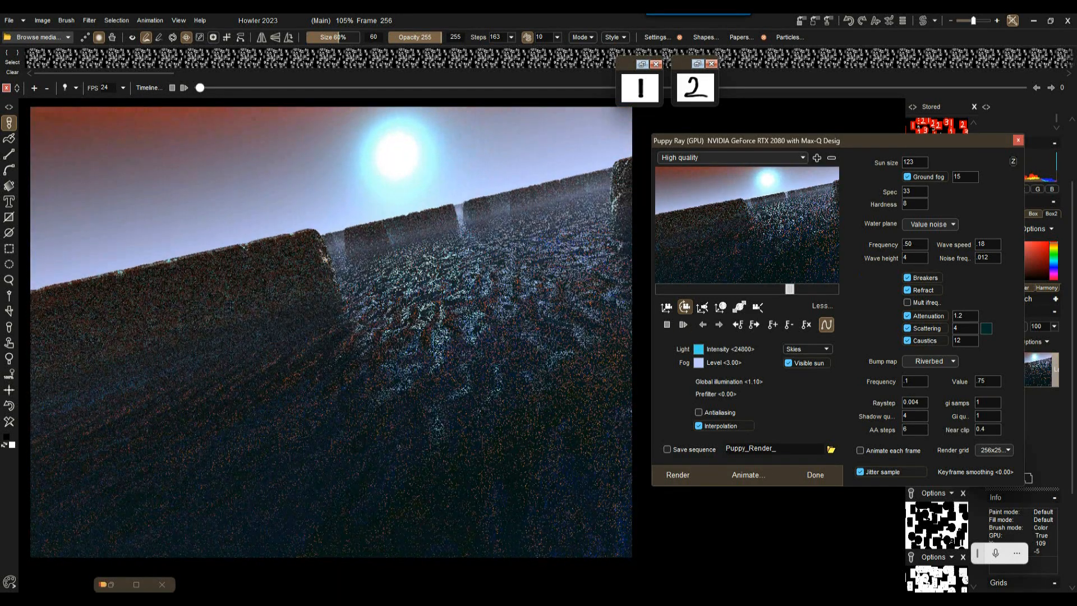
{"action": "left_click", "coordinate": [666, 307]}
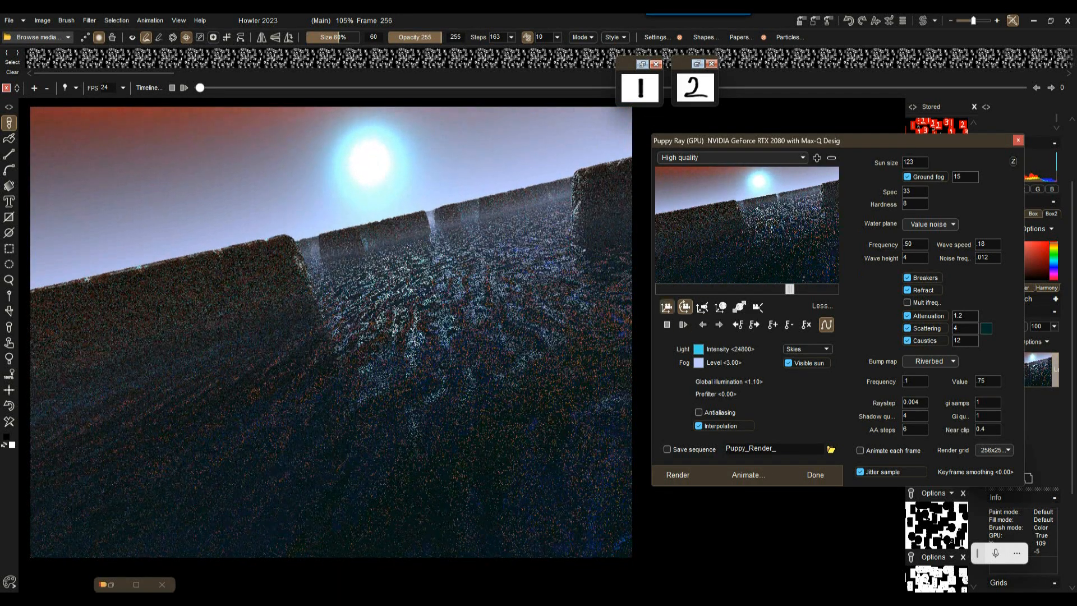
{"action": "mouse_move", "coordinate": [747, 224]}
{"action": "left_mouse_down"}
{"action": "mouse_move", "coordinate": [768, 217]}
{"action": "mouse_move", "coordinate": [759, 219]}
{"action": "left_mouse_up"}
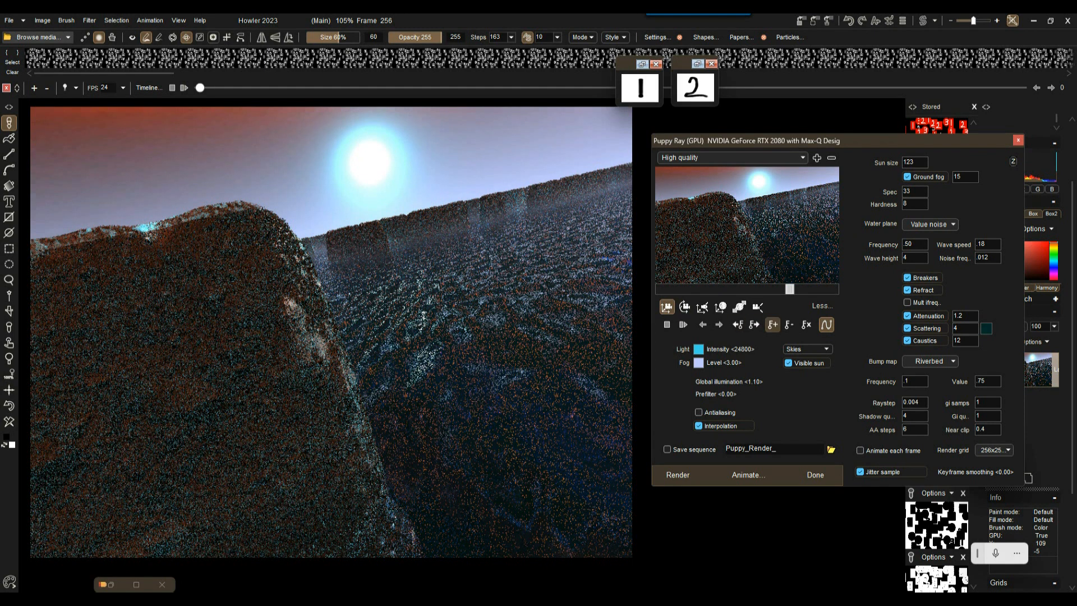
Step: At frame 344, bank the camera sharply, fly it over the wall toward the water, and create the closing key
{"action": "left_click_drag", "start_coordinate": [790, 289], "coordinate": [834, 289]}
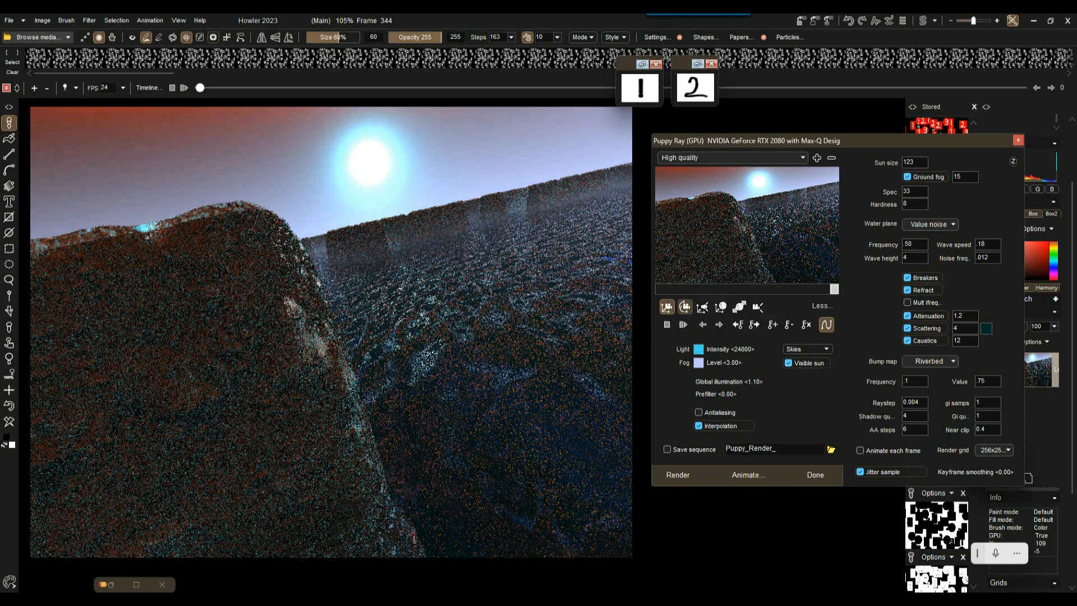
{"action": "left_click", "coordinate": [684, 306]}
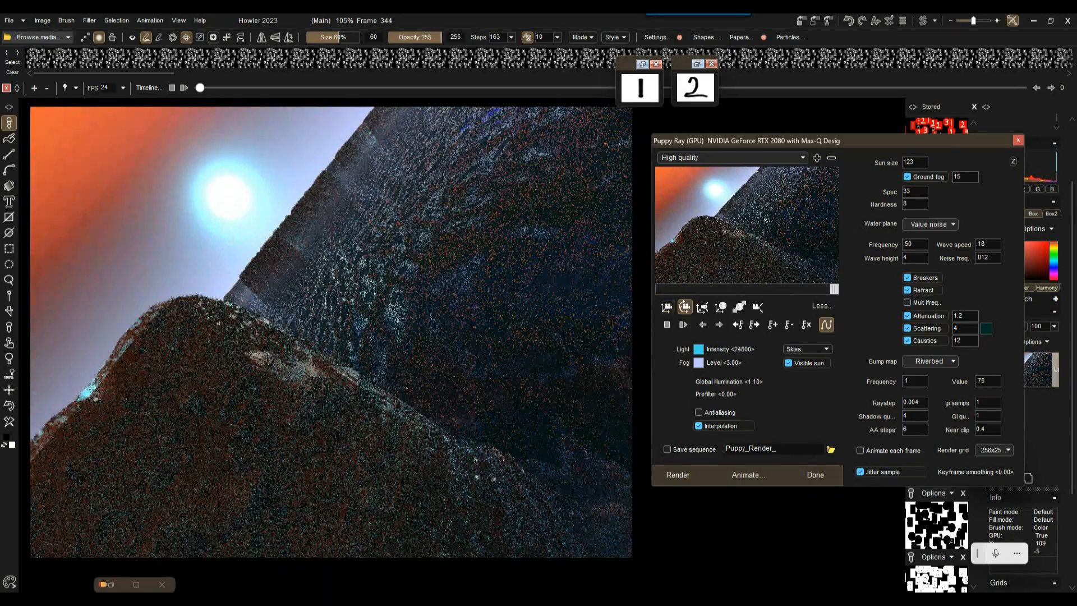
{"action": "left_click", "coordinate": [667, 307]}
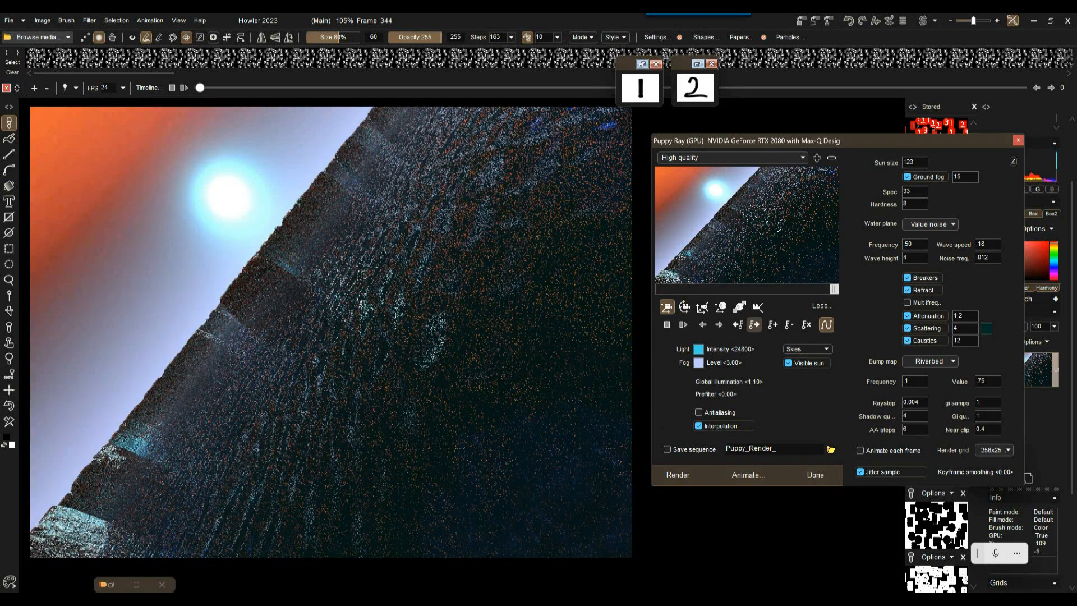
Step: Try Fast preview, set the render to Preview quality, and scrub back through the keyed camera flight
{"action": "left_click_drag", "start_coordinate": [834, 289], "coordinate": [792, 289]}
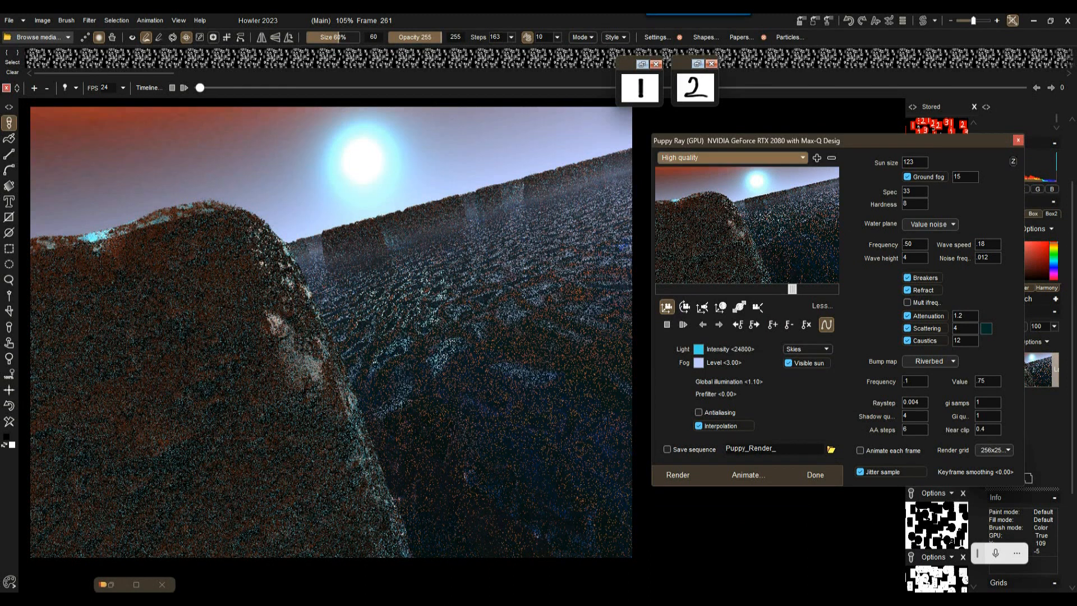
{"action": "left_click", "coordinate": [729, 157]}
{"action": "left_click", "coordinate": [679, 171]}
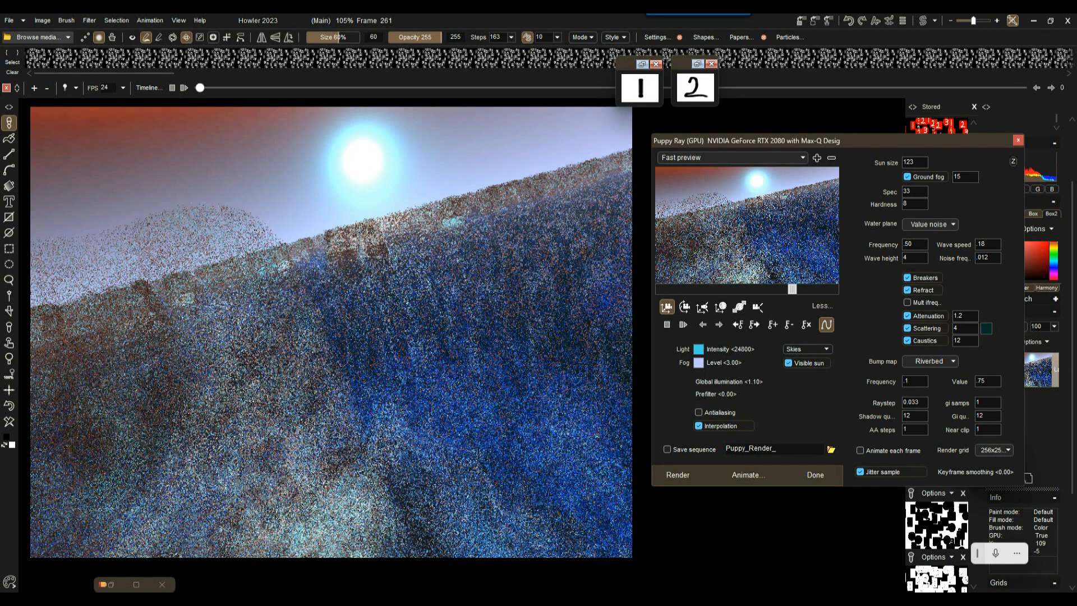
{"action": "left_click", "coordinate": [723, 158]}
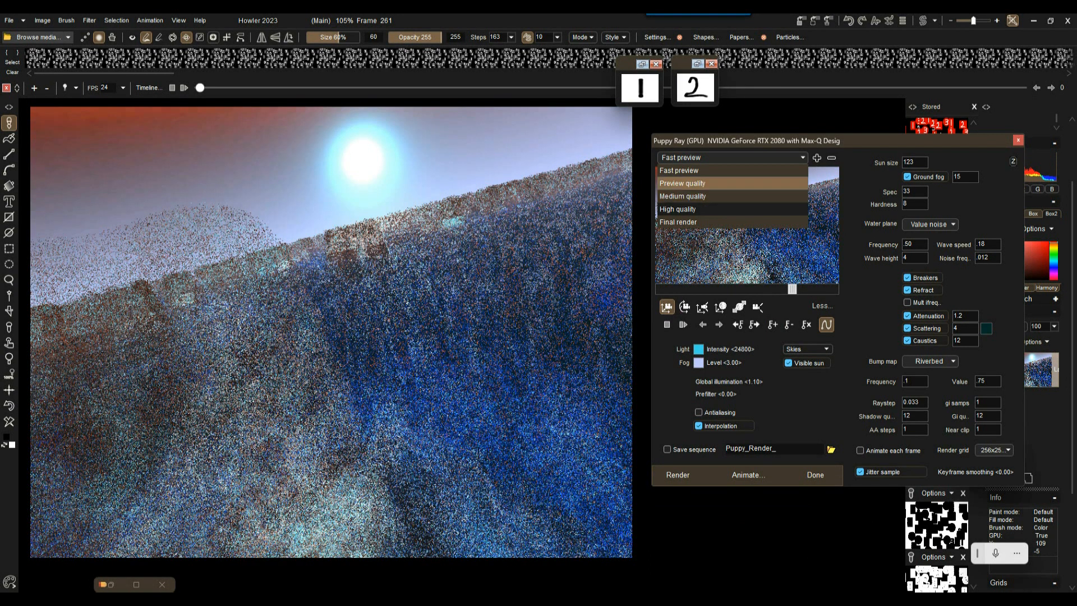
{"action": "left_click", "coordinate": [683, 183]}
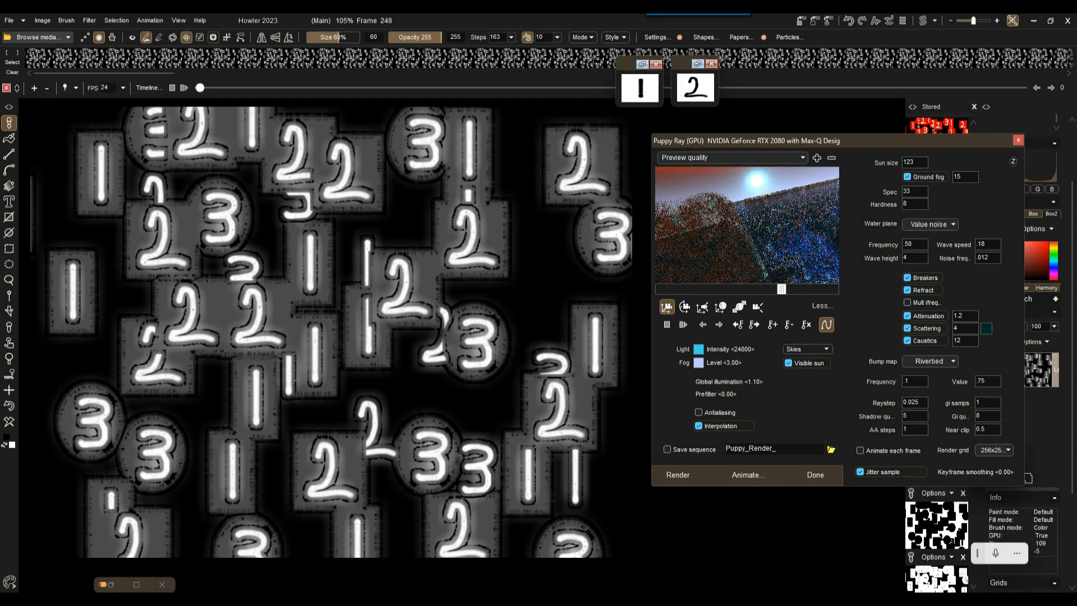
{"action": "left_click_drag", "start_coordinate": [753, 289], "coordinate": [724, 288]}
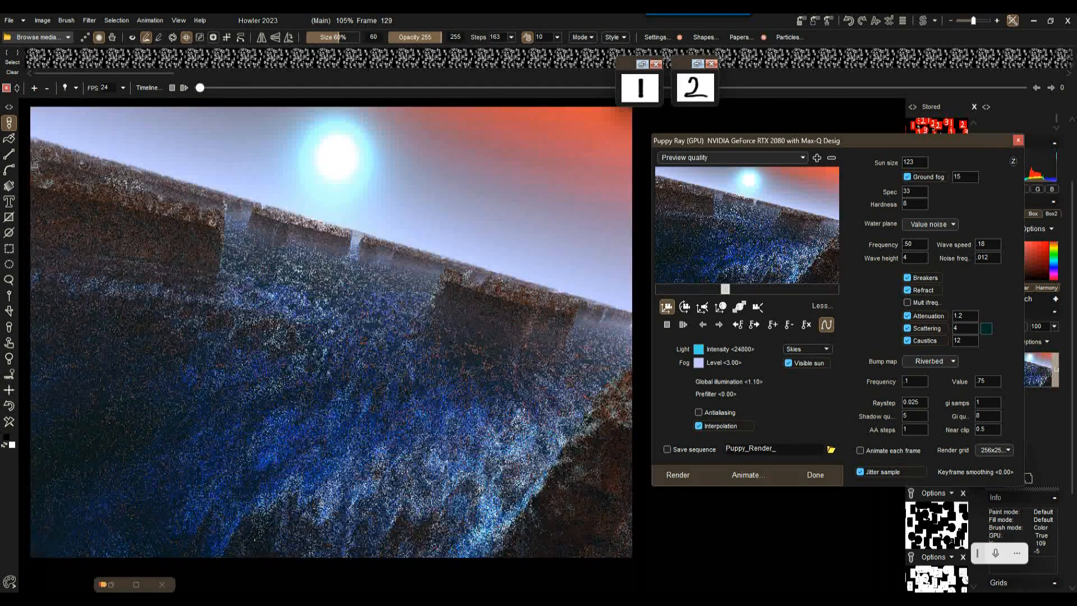
Step: Set the render at frame 0 to Final render quality with antialiasing off and a raystep of 0.002
{"action": "left_click_drag", "start_coordinate": [725, 289], "coordinate": [660, 289]}
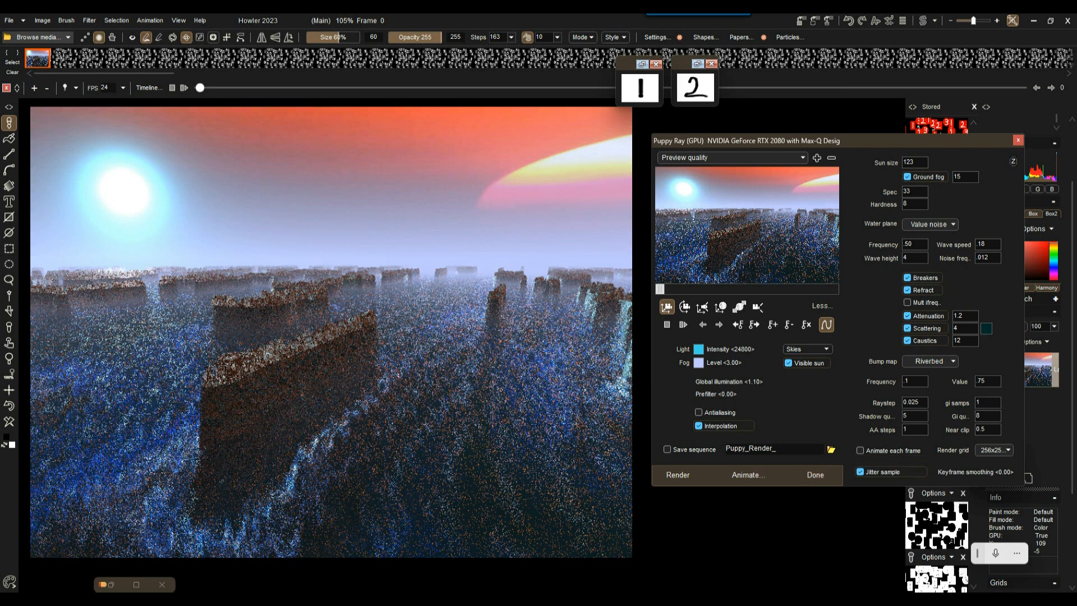
{"action": "left_click_drag", "start_coordinate": [830, 141], "coordinate": [605, 139]}
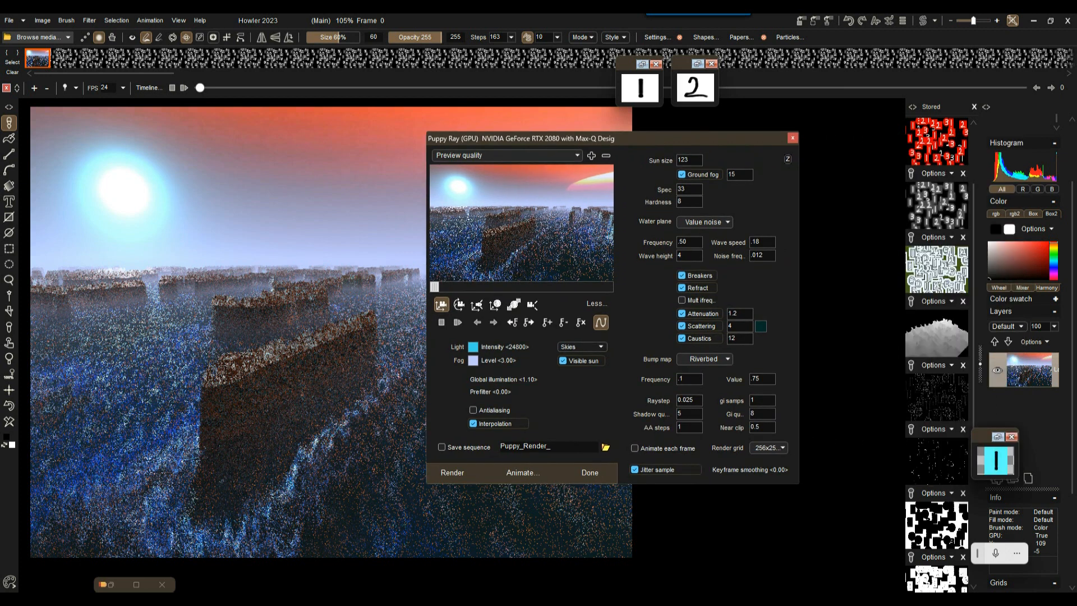
{"action": "left_click", "coordinate": [507, 155]}
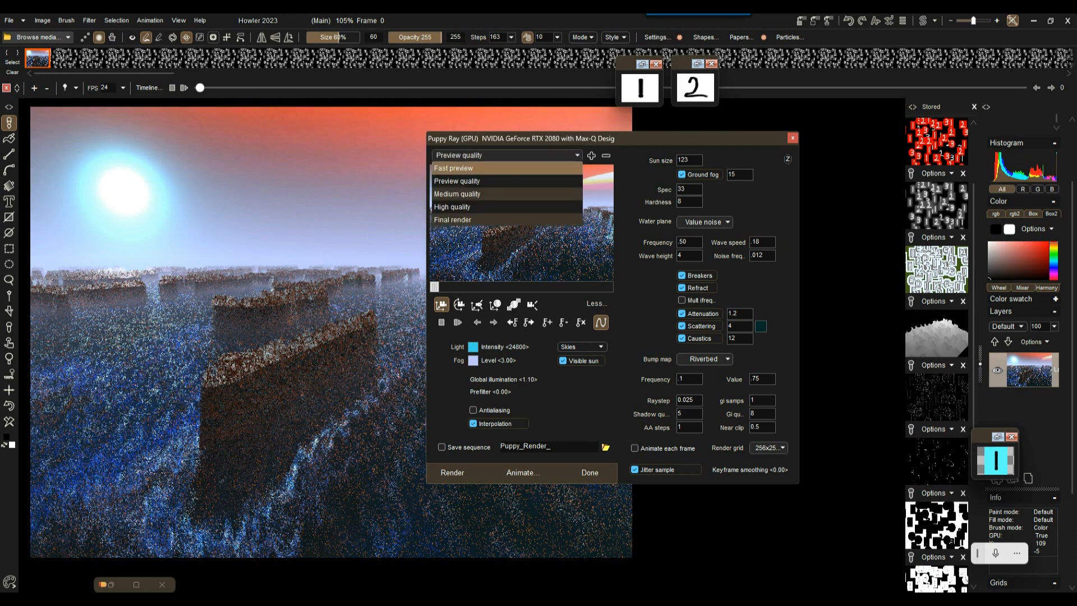
{"action": "left_click", "coordinate": [494, 220]}
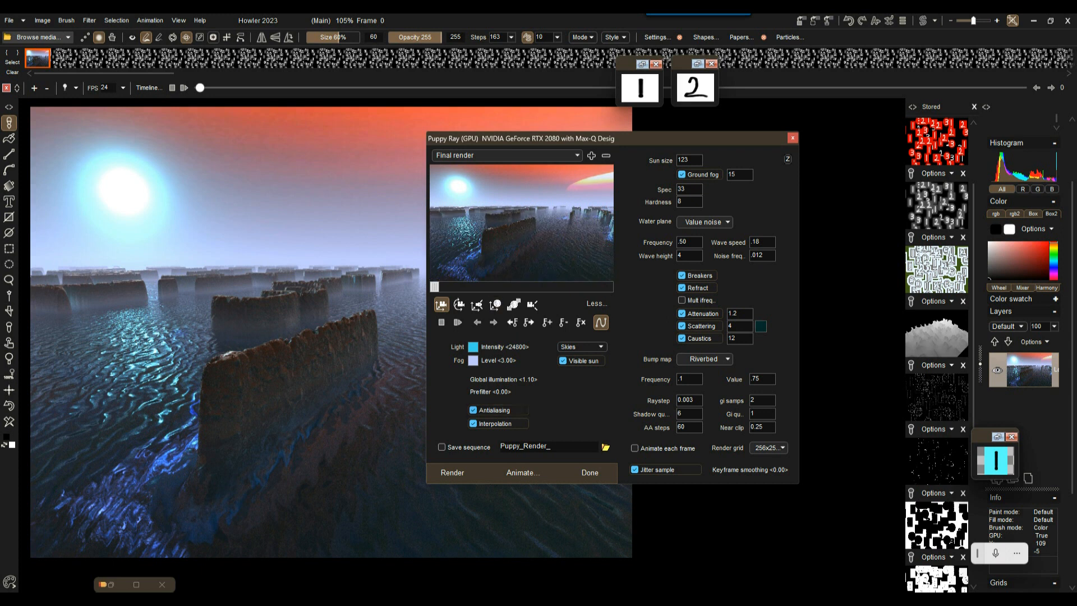
{"action": "left_click", "coordinate": [473, 410]}
{"action": "left_click", "coordinate": [691, 399]}
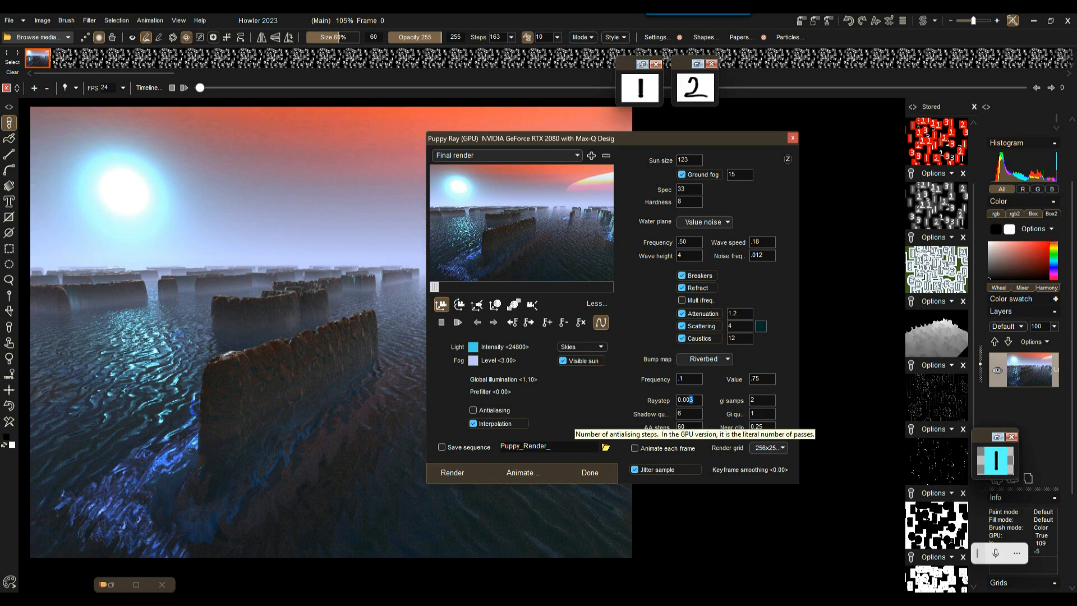
{"action": "type", "text": "2"}
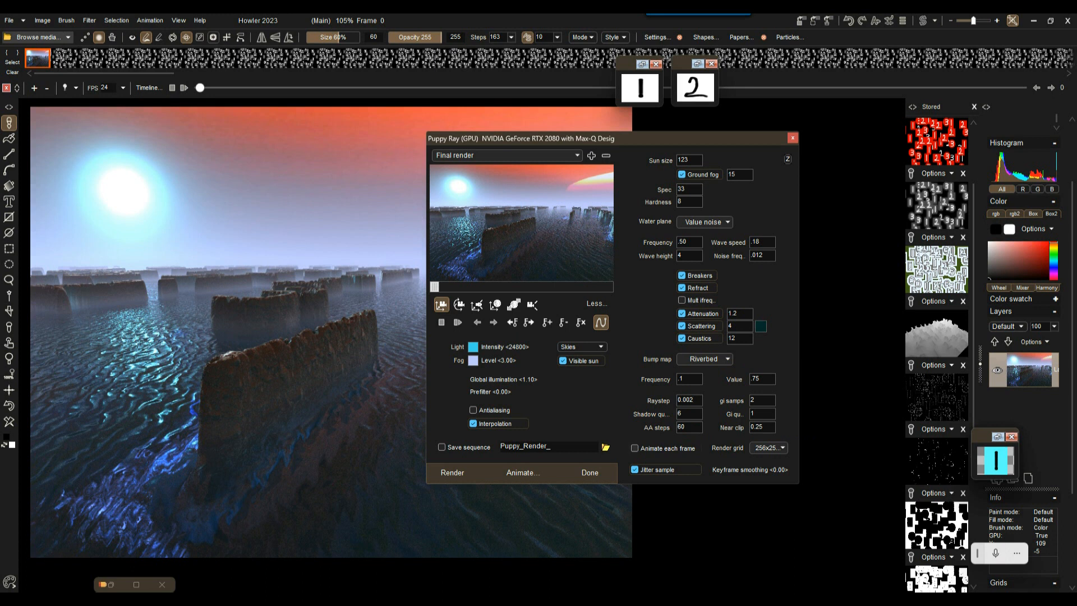
Step: Set the AA steps to 99, the global illumination samples to 3 and the shadow quality to 12
{"action": "left_click", "coordinate": [680, 427]}
{"action": "type", "text": "99"}
{"action": "double_click", "coordinate": [756, 400]}
{"action": "type", "text": "3"}
{"action": "key", "text": "Tab"}
{"action": "type", "text": "12"}
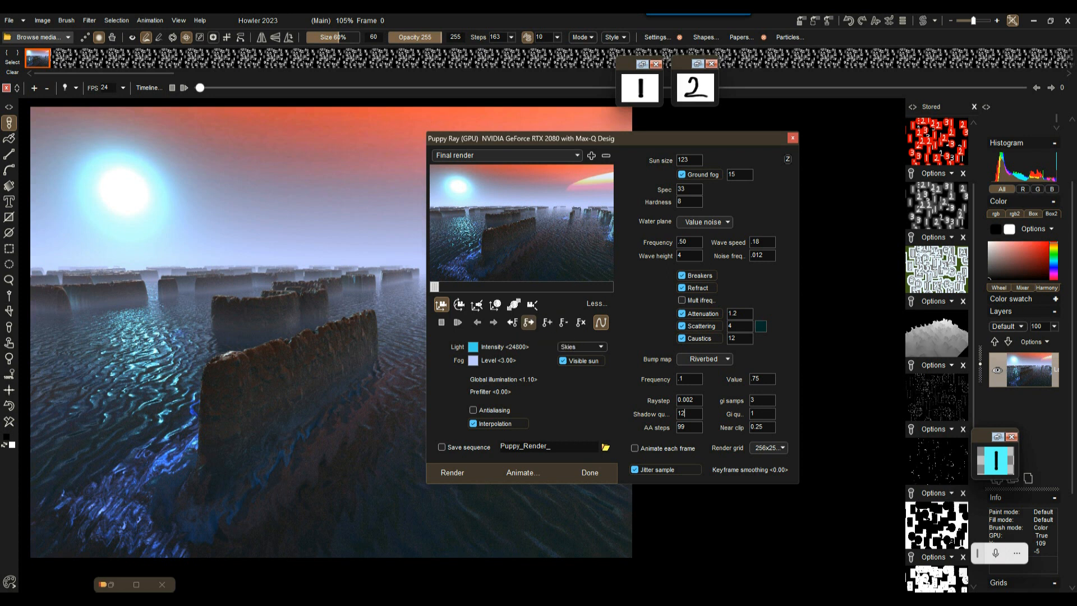
Step: Set the keyframe smoothing to 20 and scrub the camera flight to frame 344 and back to frame 0
{"action": "left_click", "coordinate": [529, 322]}
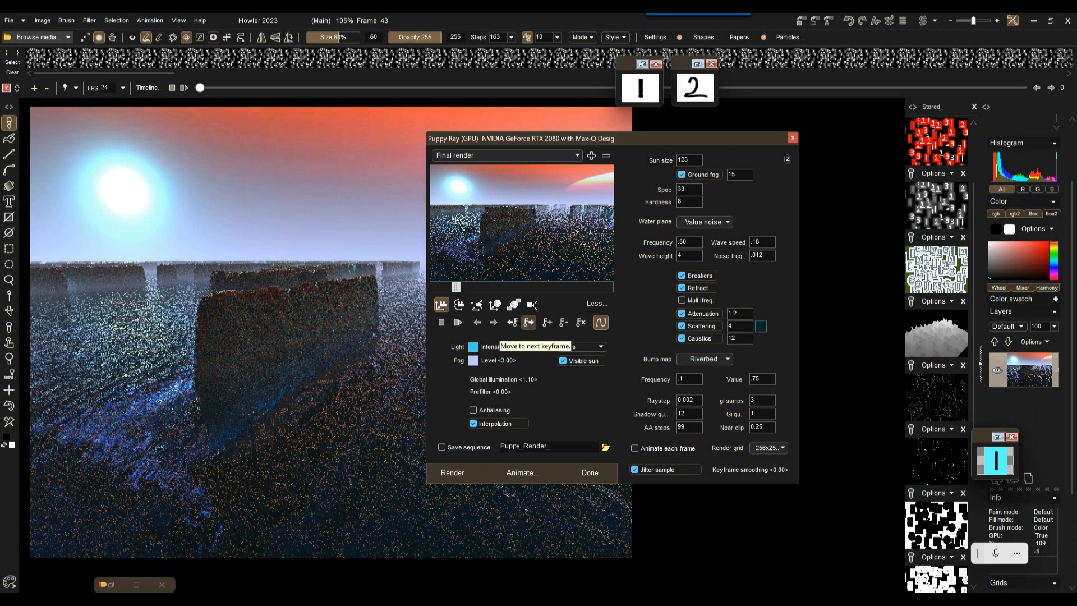
{"action": "left_click", "coordinate": [529, 322]}
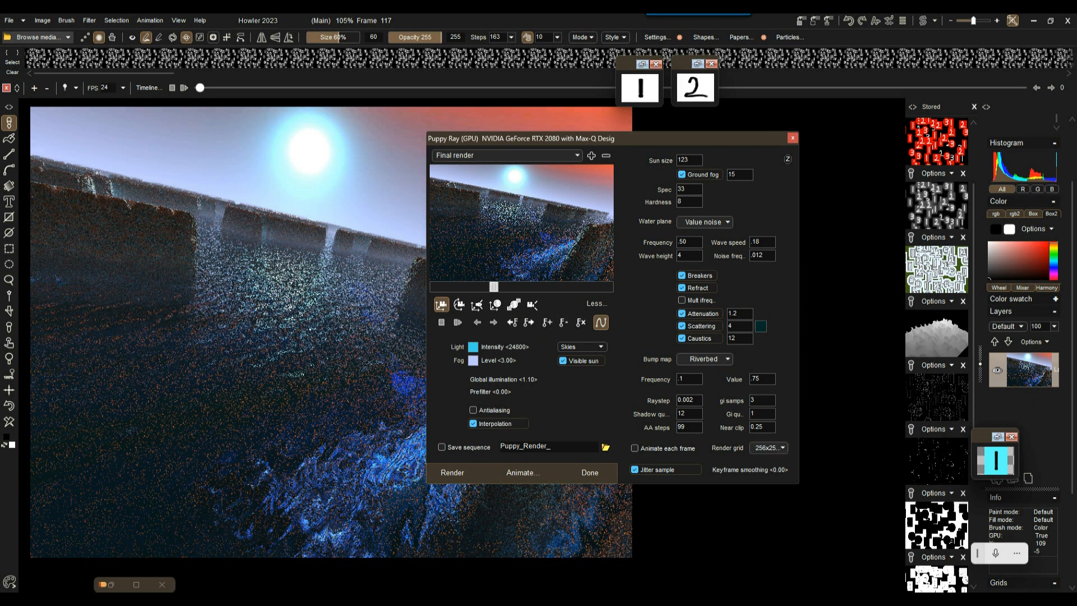
{"action": "left_click_drag", "start_coordinate": [750, 470], "coordinate": [1010, 470]}
{"action": "left_click_drag", "start_coordinate": [1010, 469], "coordinate": [1044, 469]}
{"action": "left_click_drag", "start_coordinate": [494, 286], "coordinate": [434, 287]}
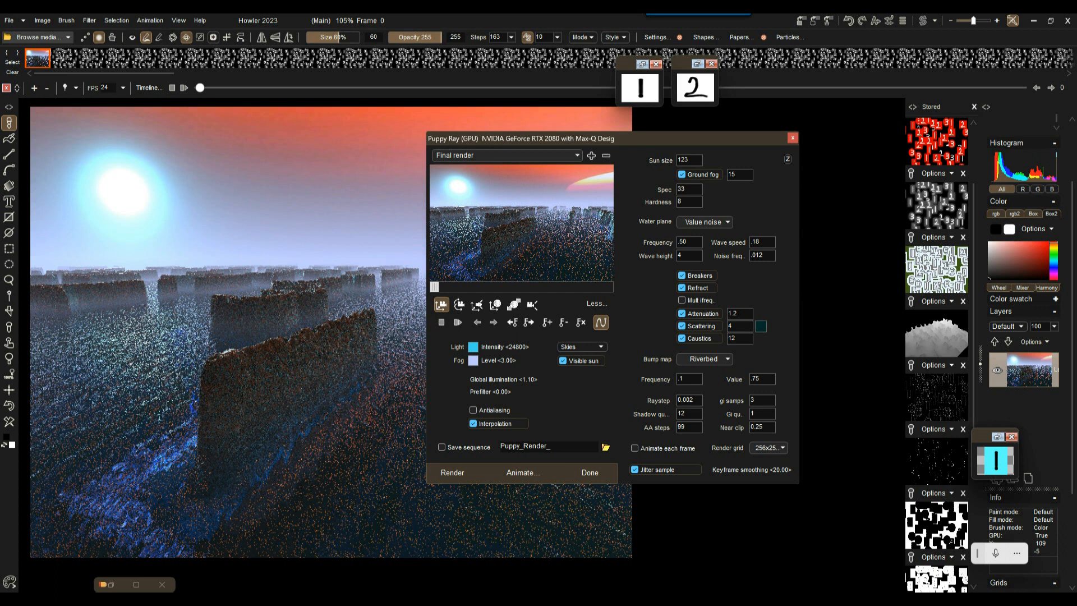
{"action": "left_click_drag", "start_coordinate": [434, 286], "coordinate": [608, 287]}
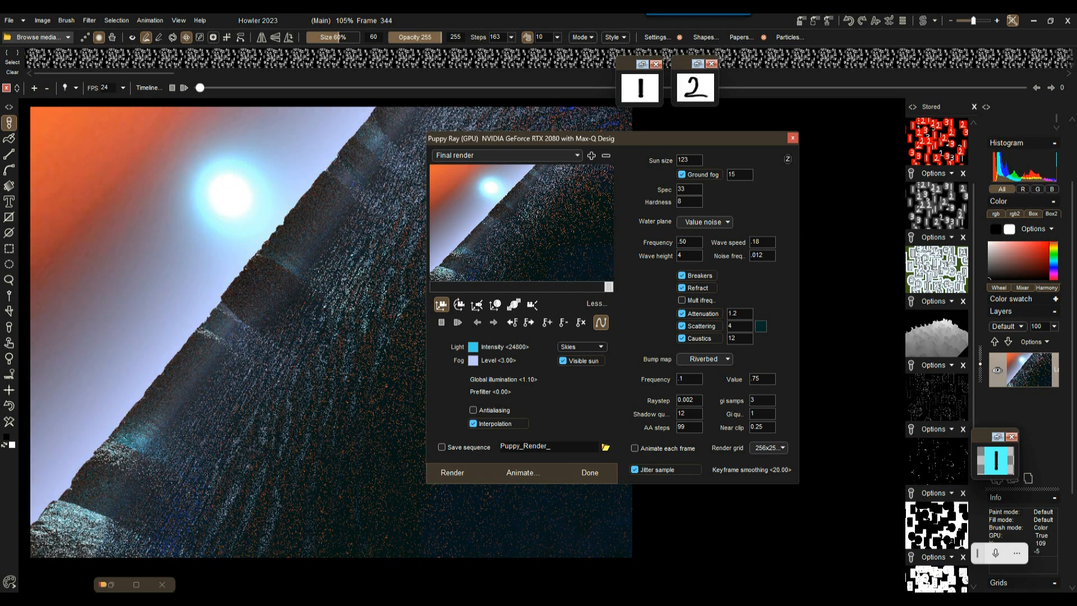
{"action": "left_click_drag", "start_coordinate": [609, 287], "coordinate": [434, 287]}
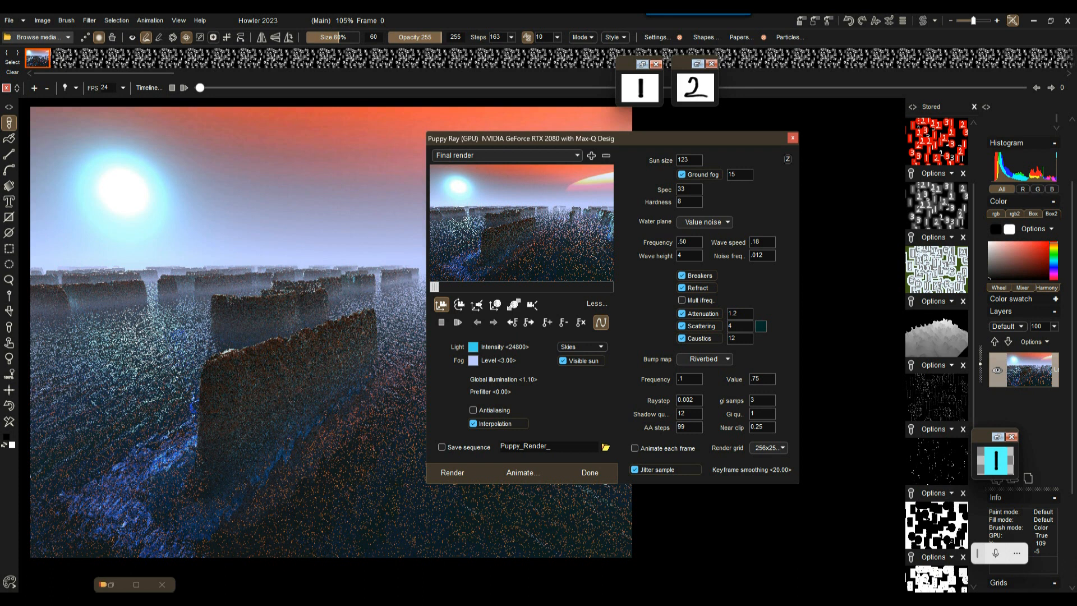
Step: Reduce the AA steps to 15 with antialiasing on and render frame 0
{"action": "double_click", "coordinate": [681, 427]}
{"action": "type", "text": "15"}
{"action": "left_click", "coordinate": [473, 410]}
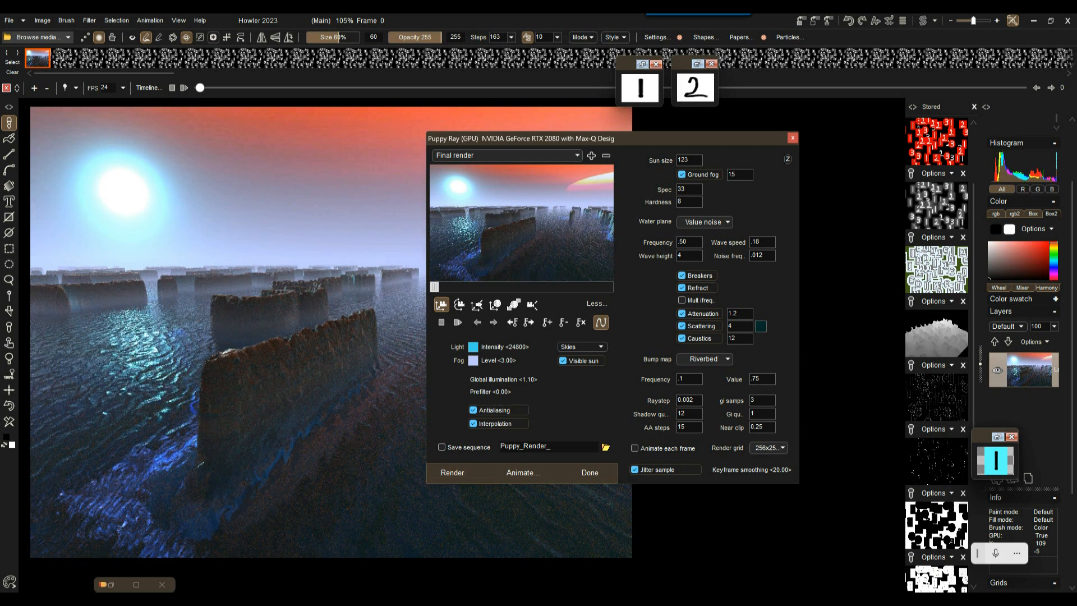
{"action": "left_click", "coordinate": [452, 473]}
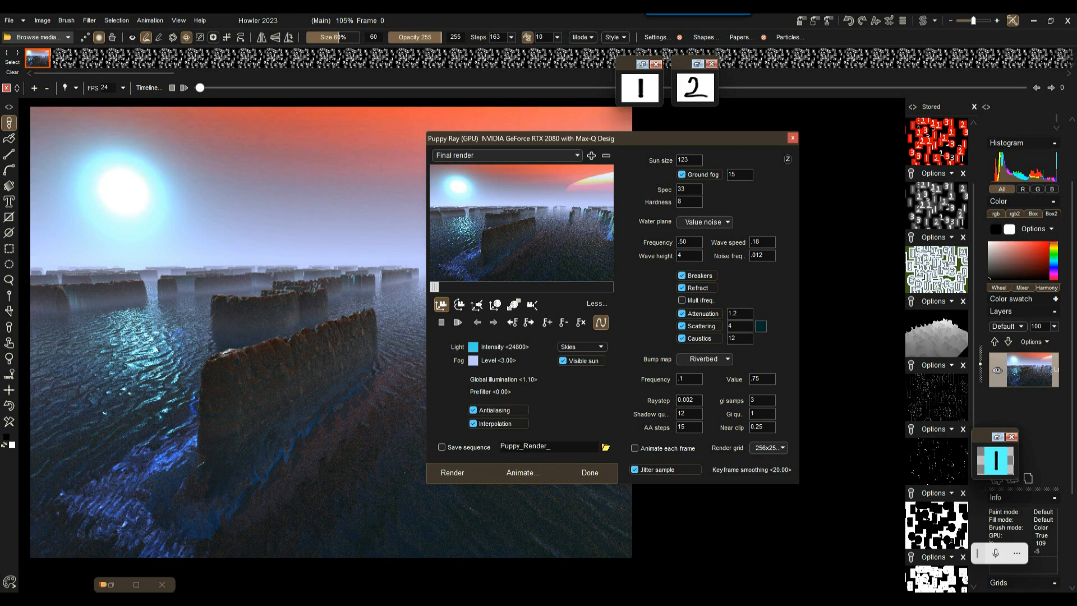
Step: Render the whole camera flight as an animation using the current quality settings, with only the global illumination level keyframed
{"action": "left_click", "coordinate": [523, 472]}
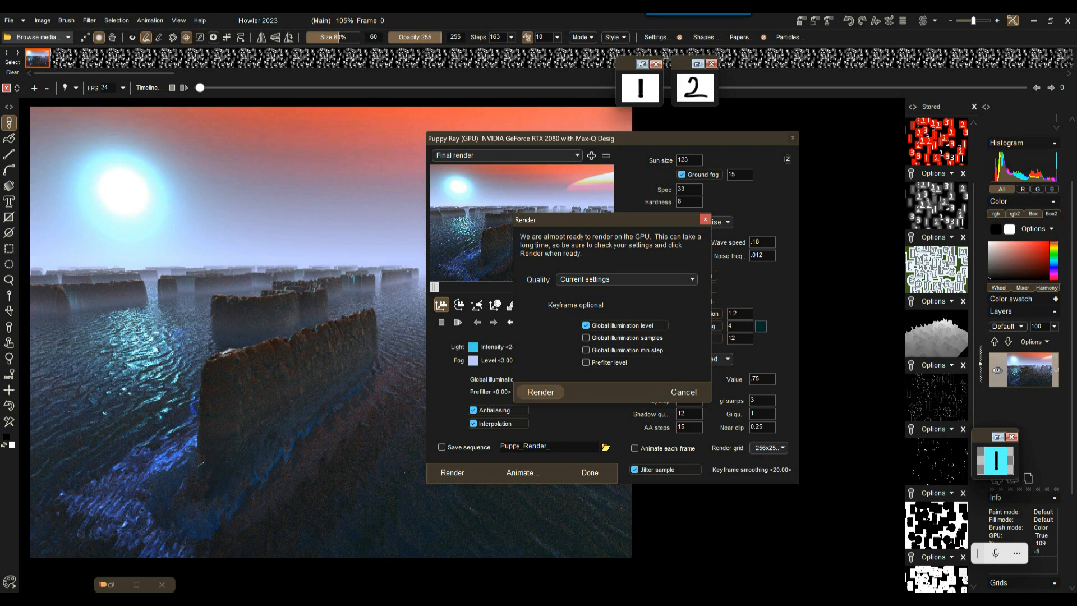
{"action": "left_click_drag", "start_coordinate": [606, 220], "coordinate": [846, 223]}
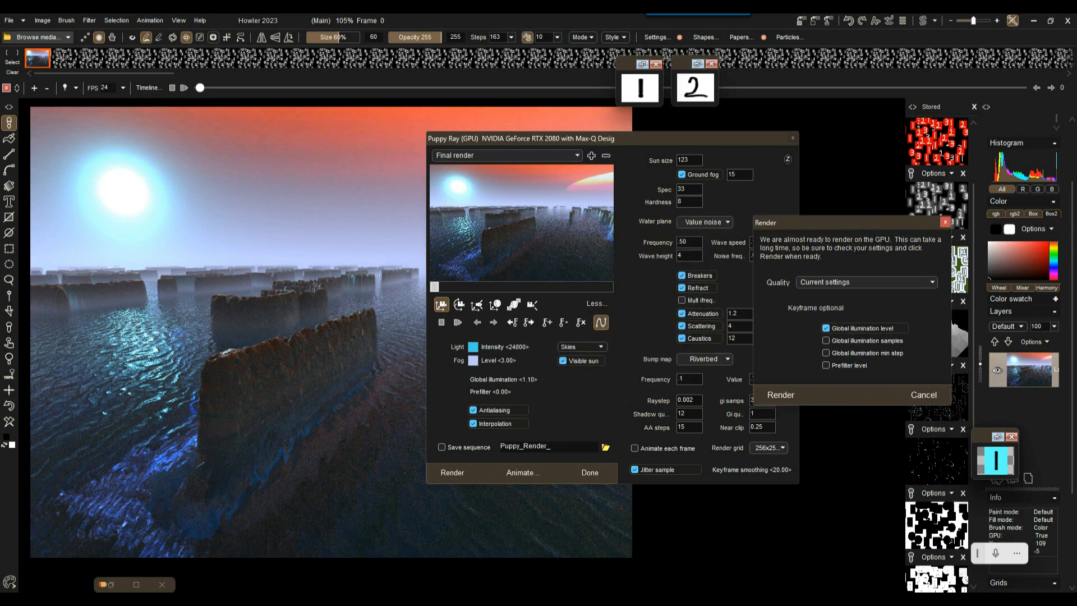
{"action": "left_click", "coordinate": [780, 395]}
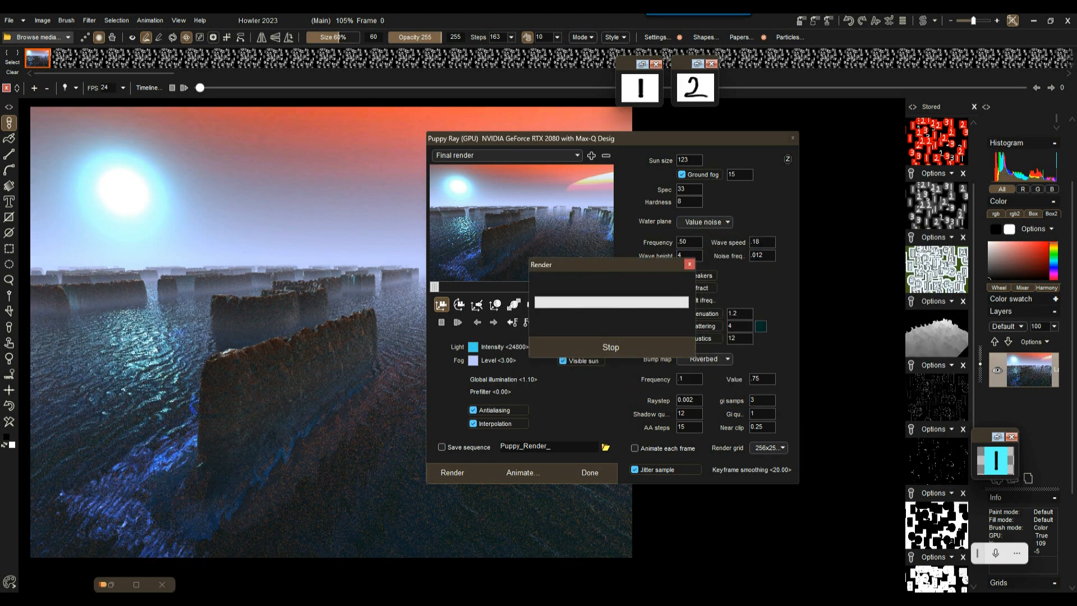
{"action": "left_click_drag", "start_coordinate": [606, 264], "coordinate": [810, 280]}
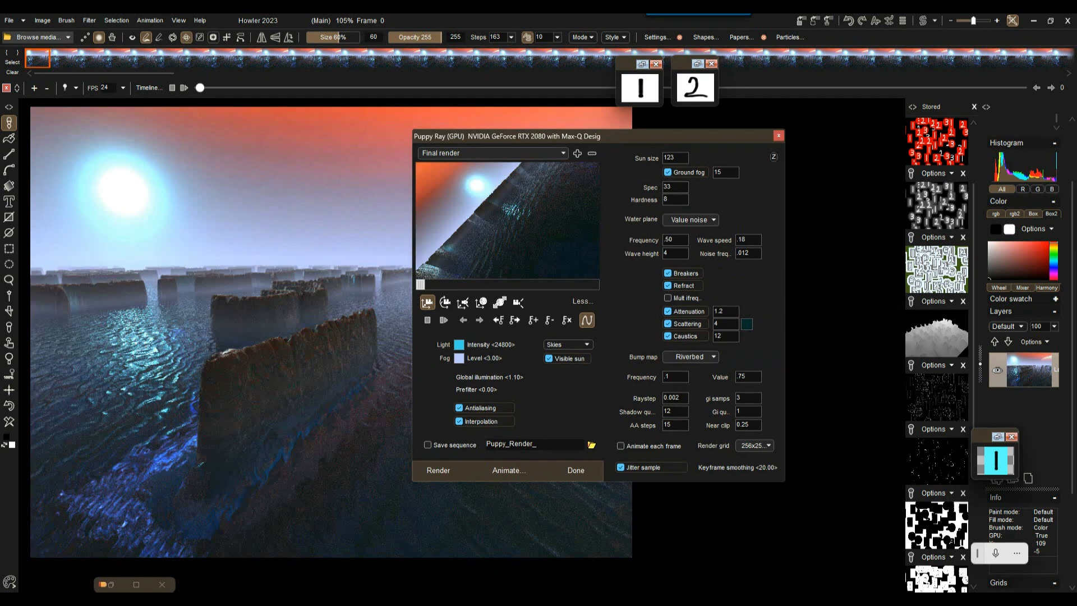
Step: Stop the playback and close Puppy Ray, scrubbing the rendered flight to frame 262 and back to frame 0
{"action": "mouse_move", "coordinate": [596, 135]}
{"action": "left_mouse_down"}
{"action": "mouse_move", "coordinate": [652, 155]}
{"action": "mouse_move", "coordinate": [611, 129]}
{"action": "mouse_move", "coordinate": [596, 143]}
{"action": "left_mouse_up"}
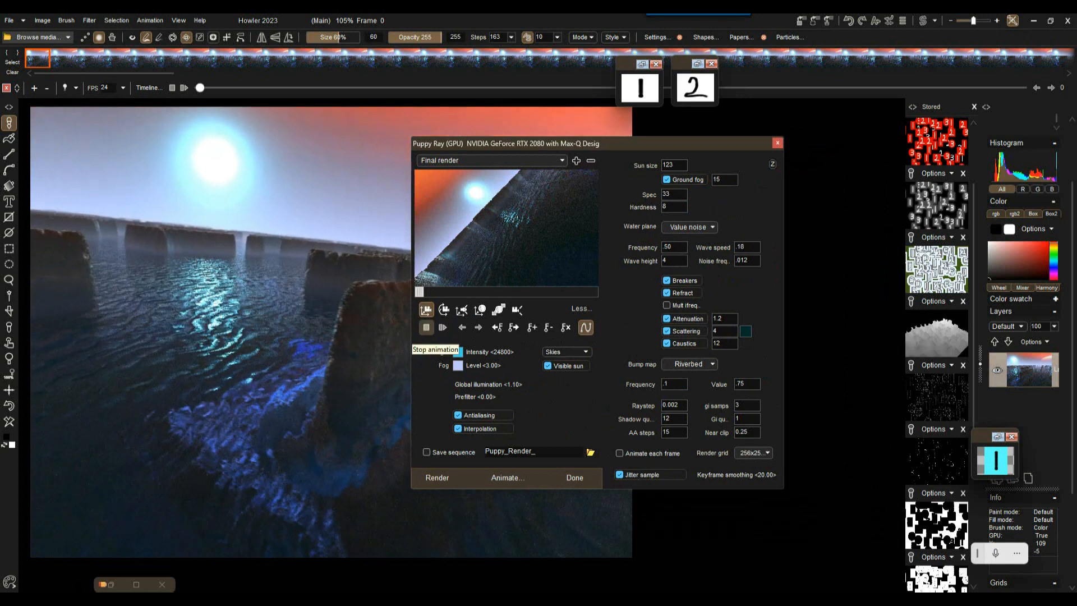
{"action": "left_click", "coordinate": [426, 327]}
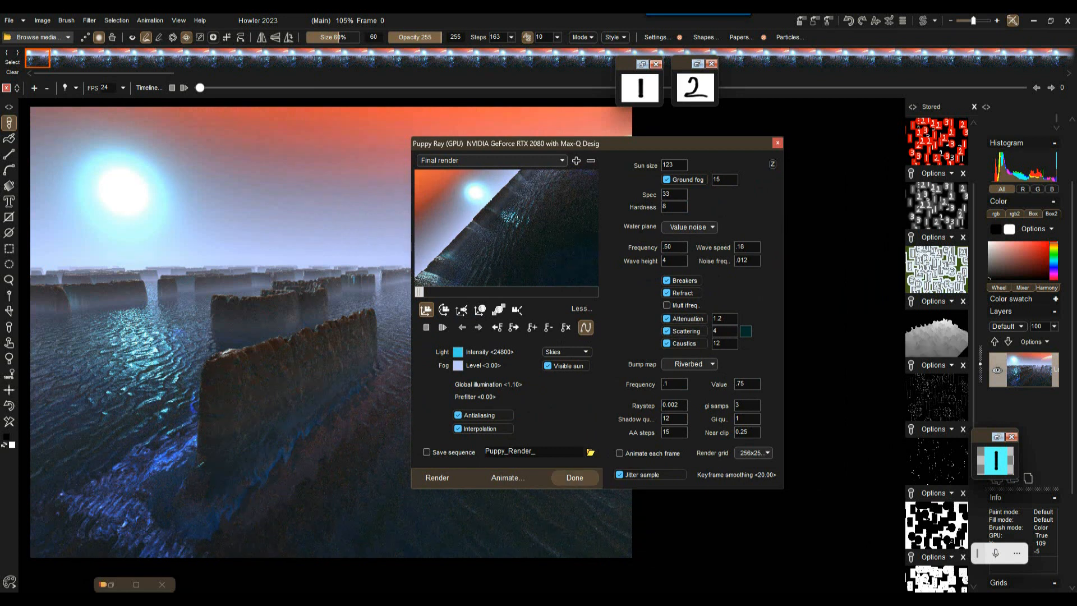
{"action": "left_click", "coordinate": [574, 478]}
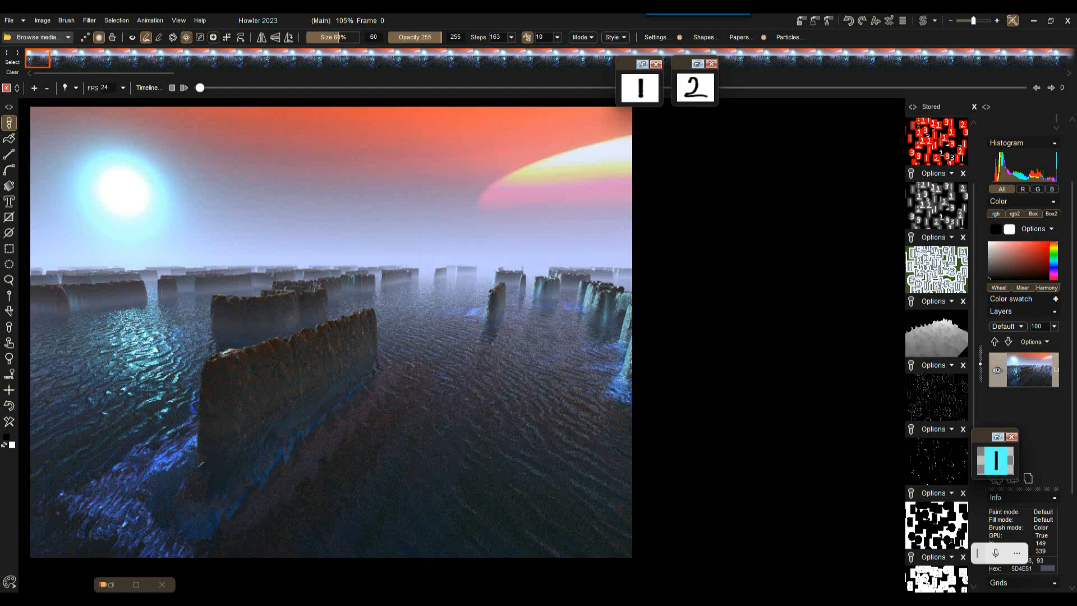
{"action": "left_click_drag", "start_coordinate": [200, 88], "coordinate": [825, 87]}
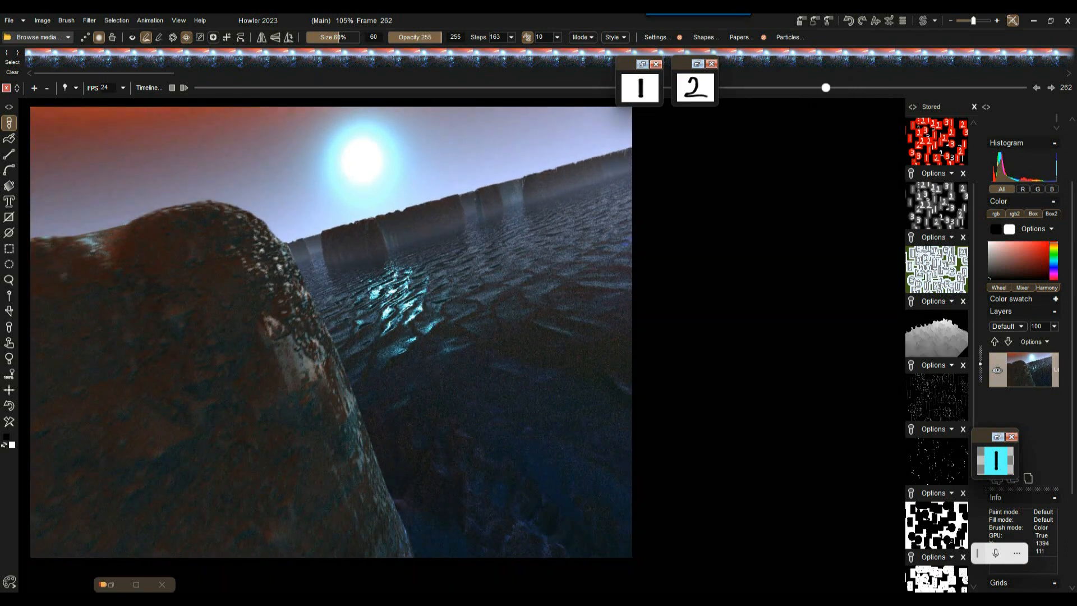
{"action": "left_click_drag", "start_coordinate": [826, 87], "coordinate": [199, 88]}
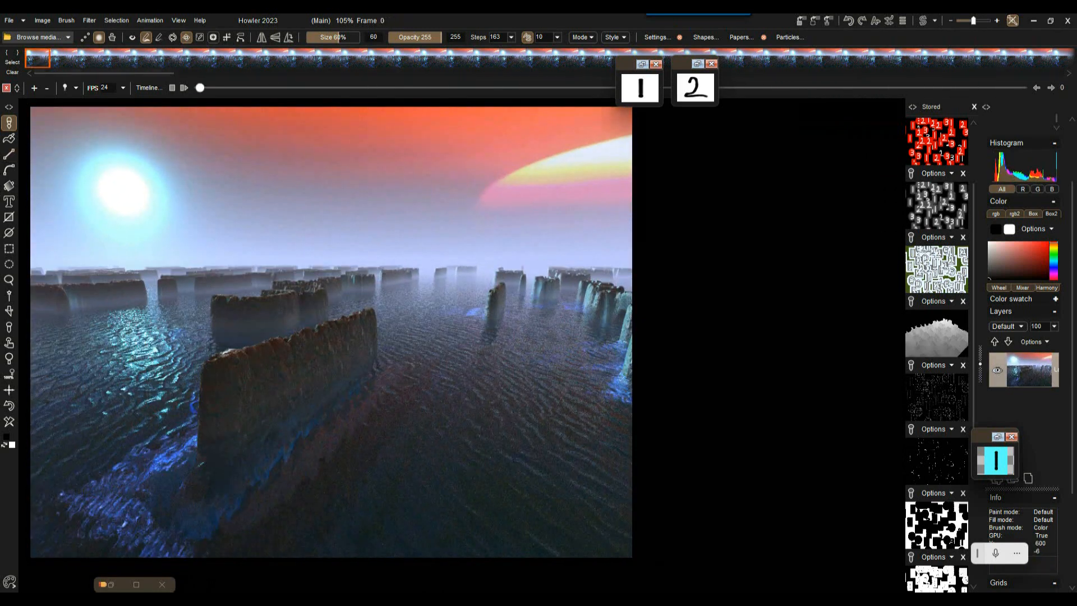